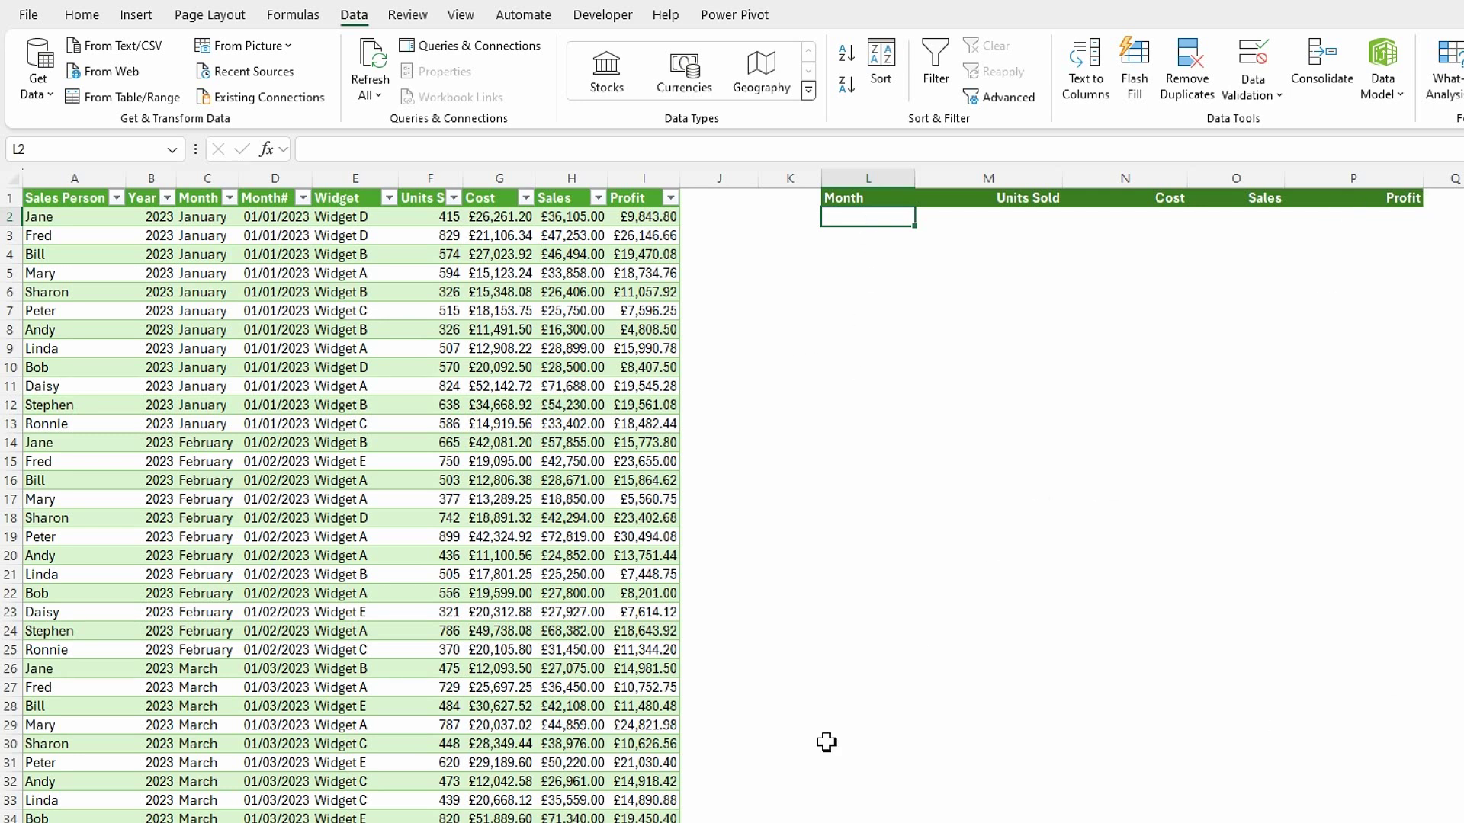
Step: Start a GROUPBY formula in L2 using SalesData Month as row fields, Units Sold through Profit as values, and SUM as the function
{"action": "type", "text": "=group"}
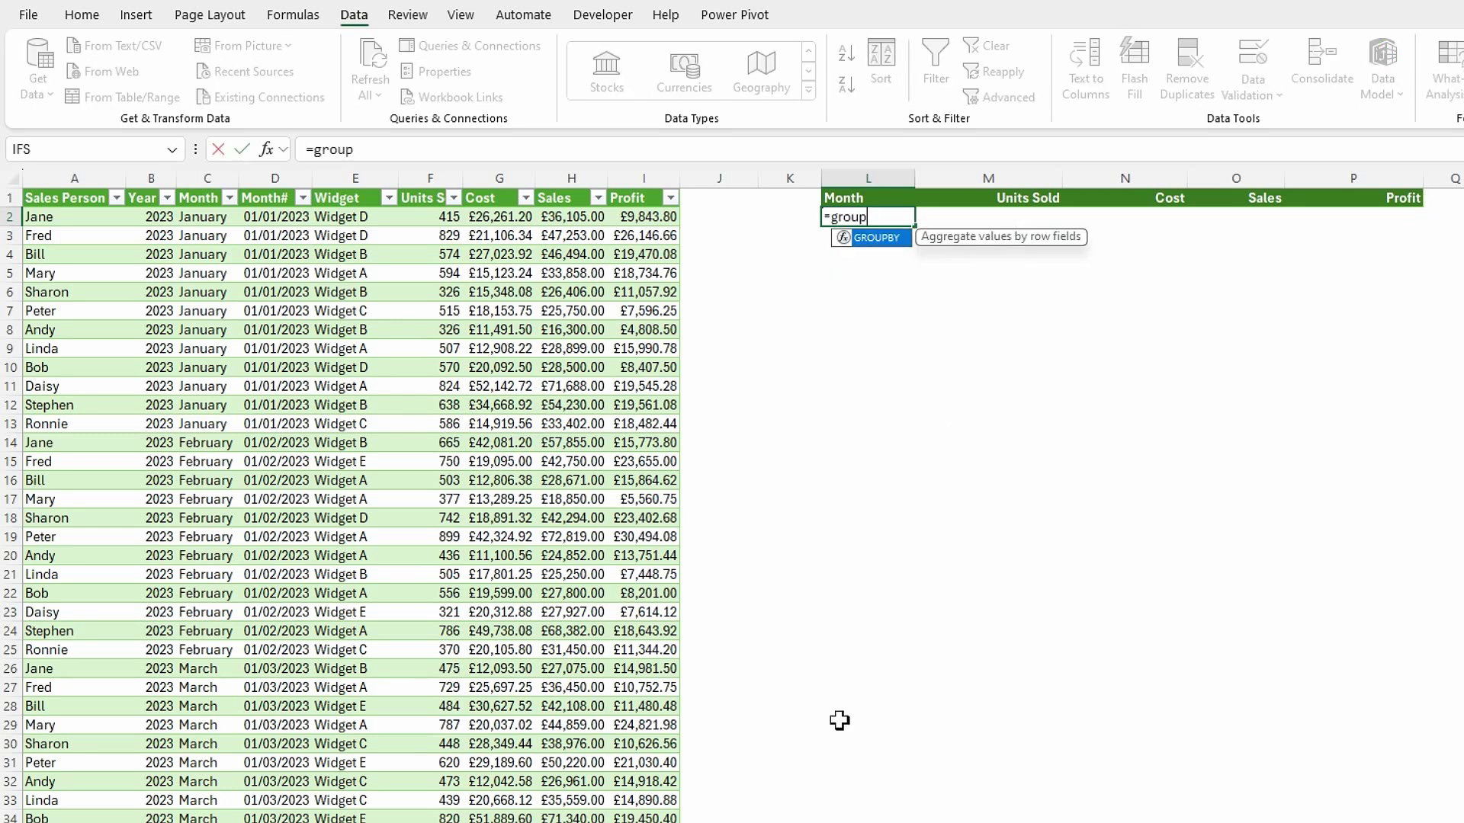
{"action": "key", "text": "Tab"}
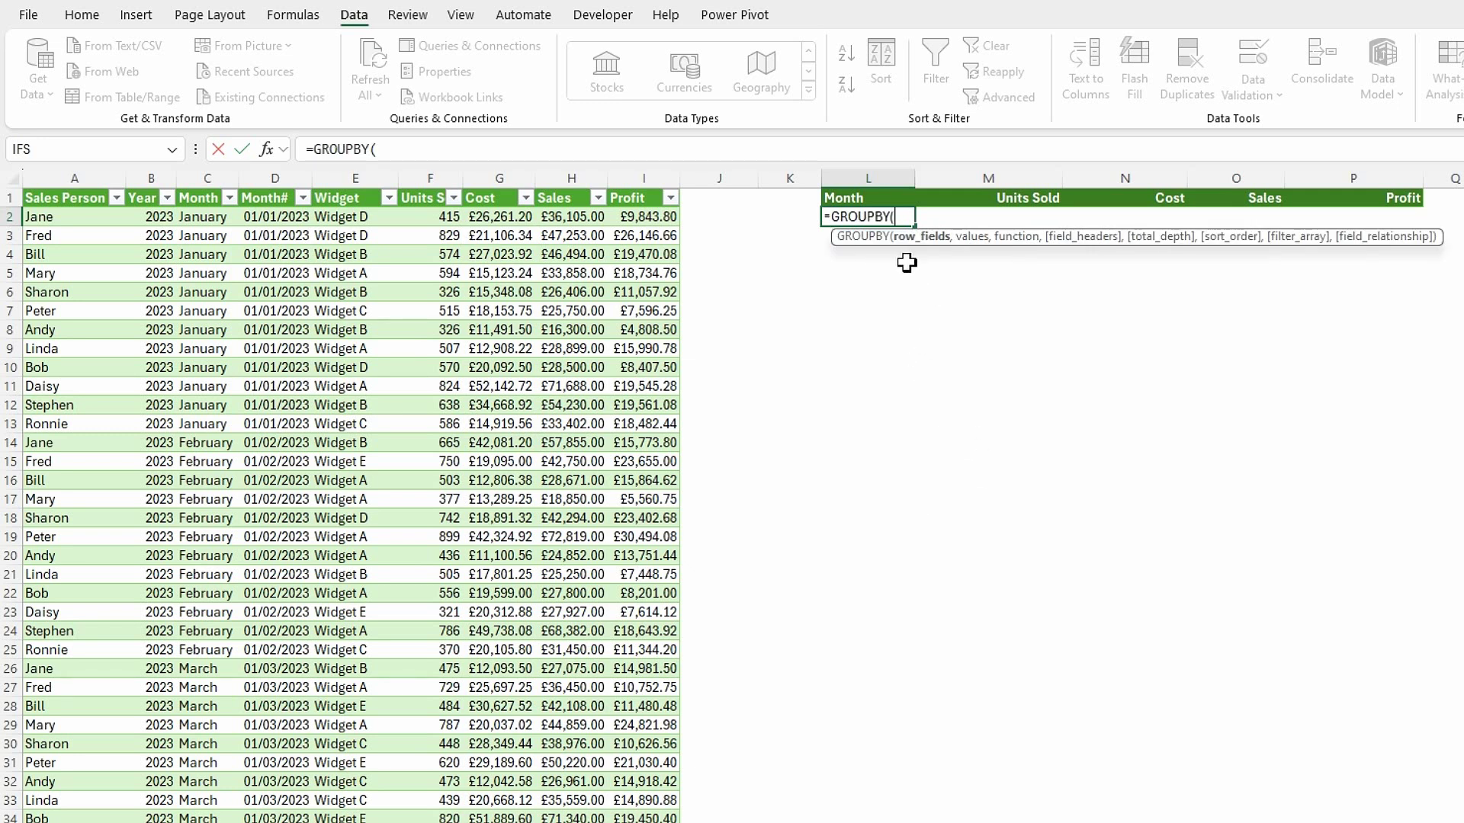
{"action": "left_click", "coordinate": [198, 197]}
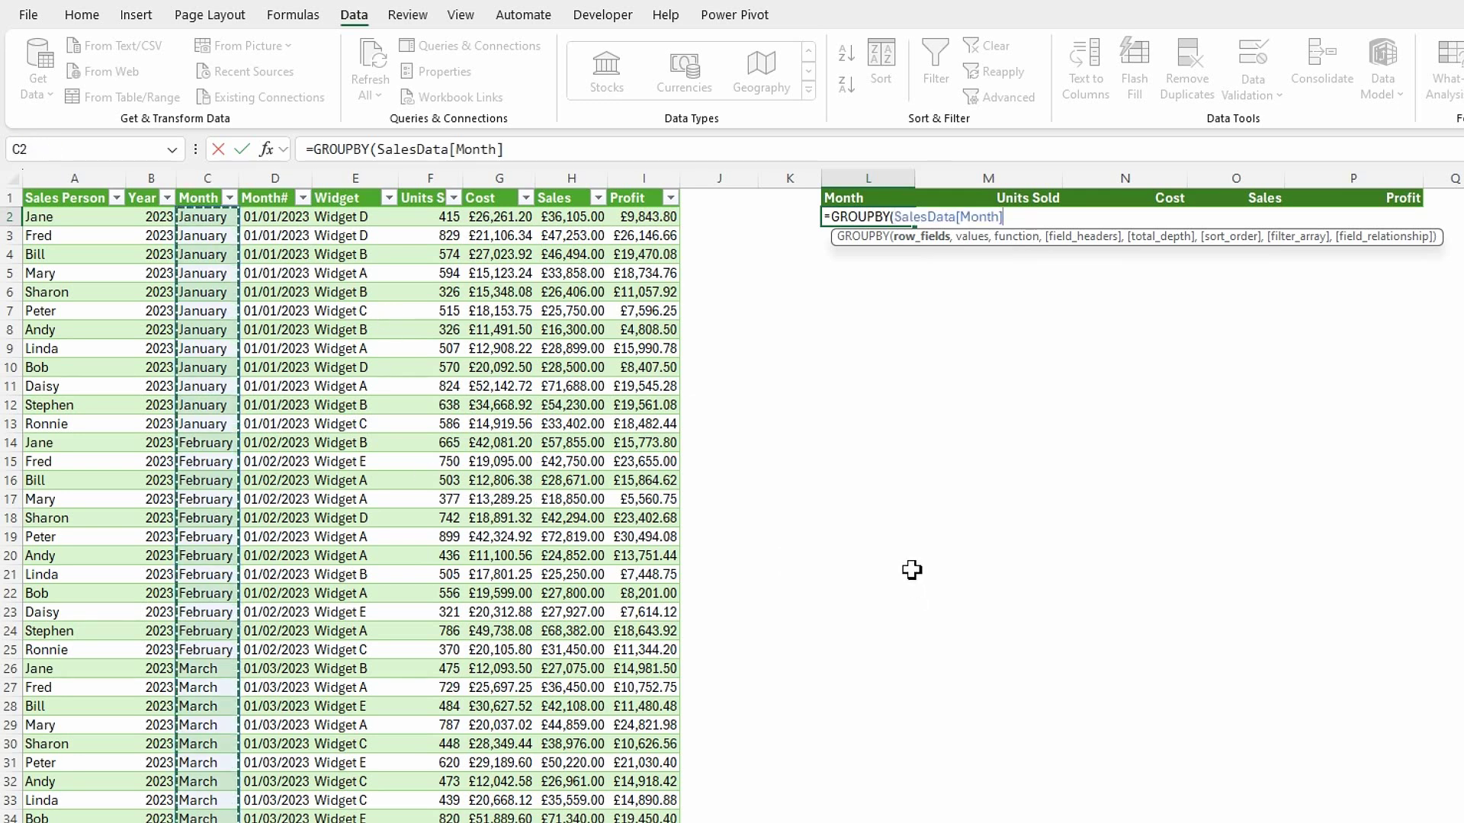
{"action": "type", "text": ","}
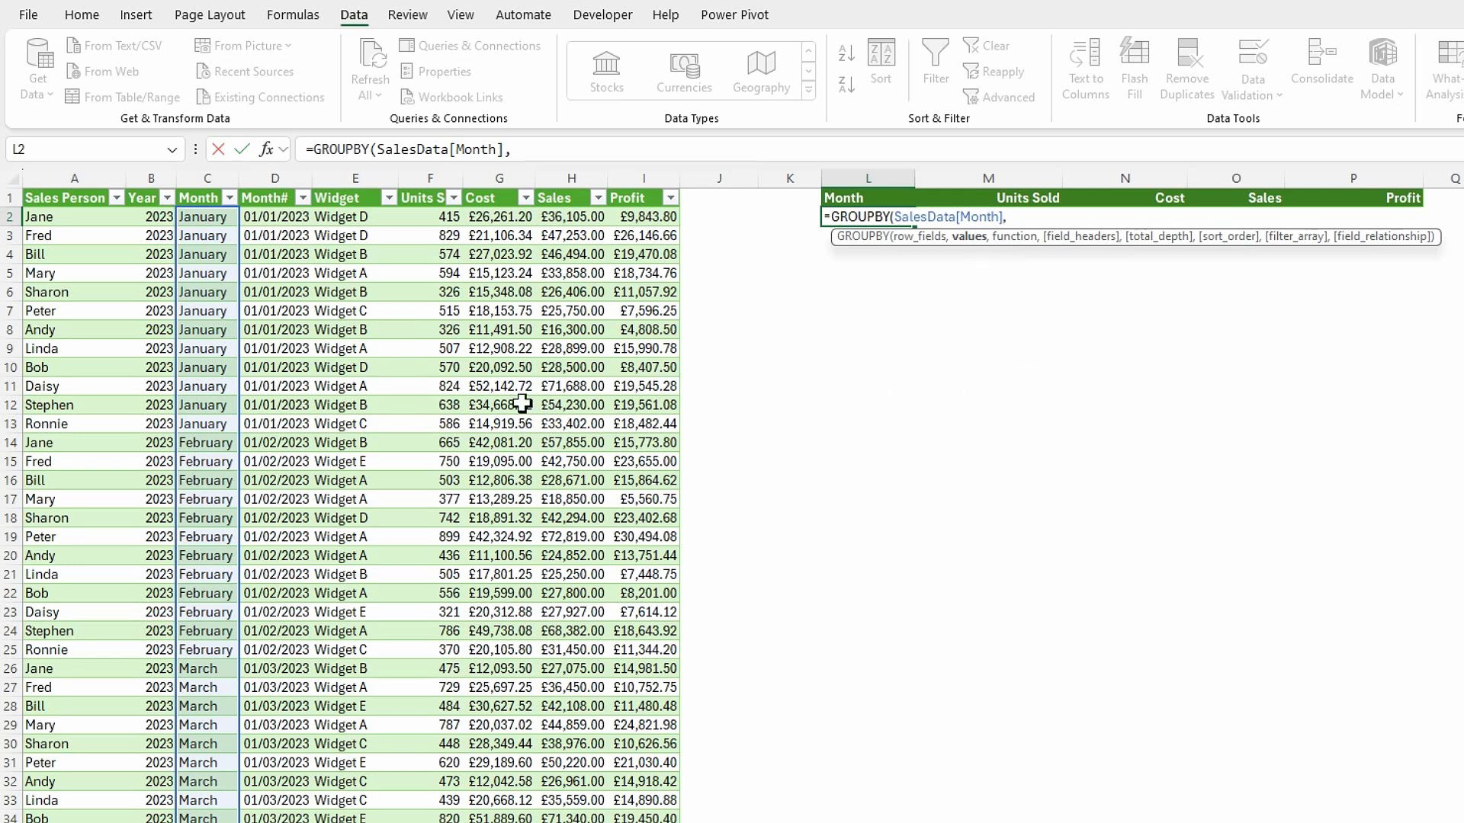
{"action": "left_click", "coordinate": [414, 193]}
{"action": "left_click_drag", "start_coordinate": [414, 193], "coordinate": [611, 189]}
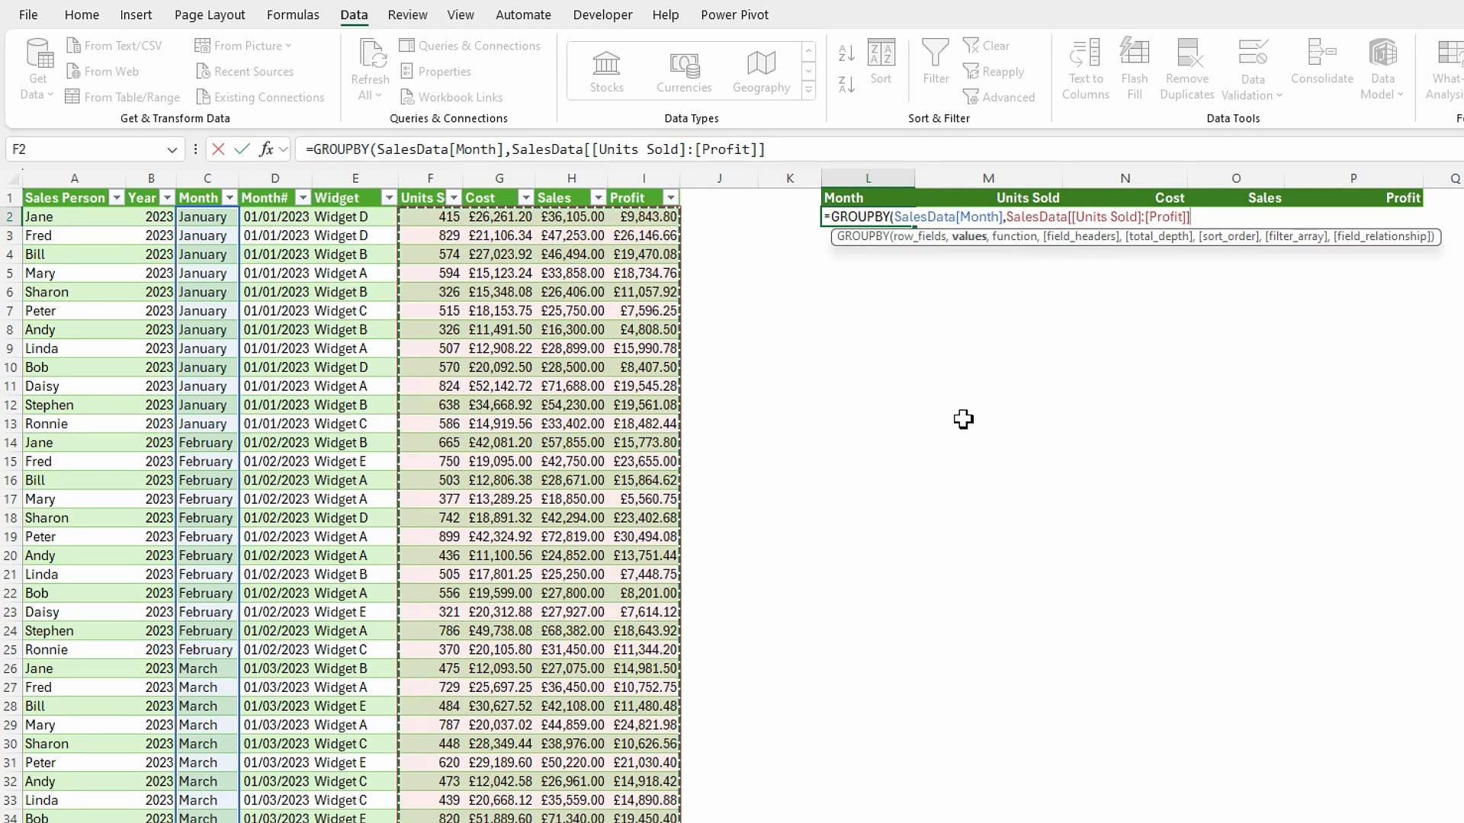
{"action": "type", "text": ","}
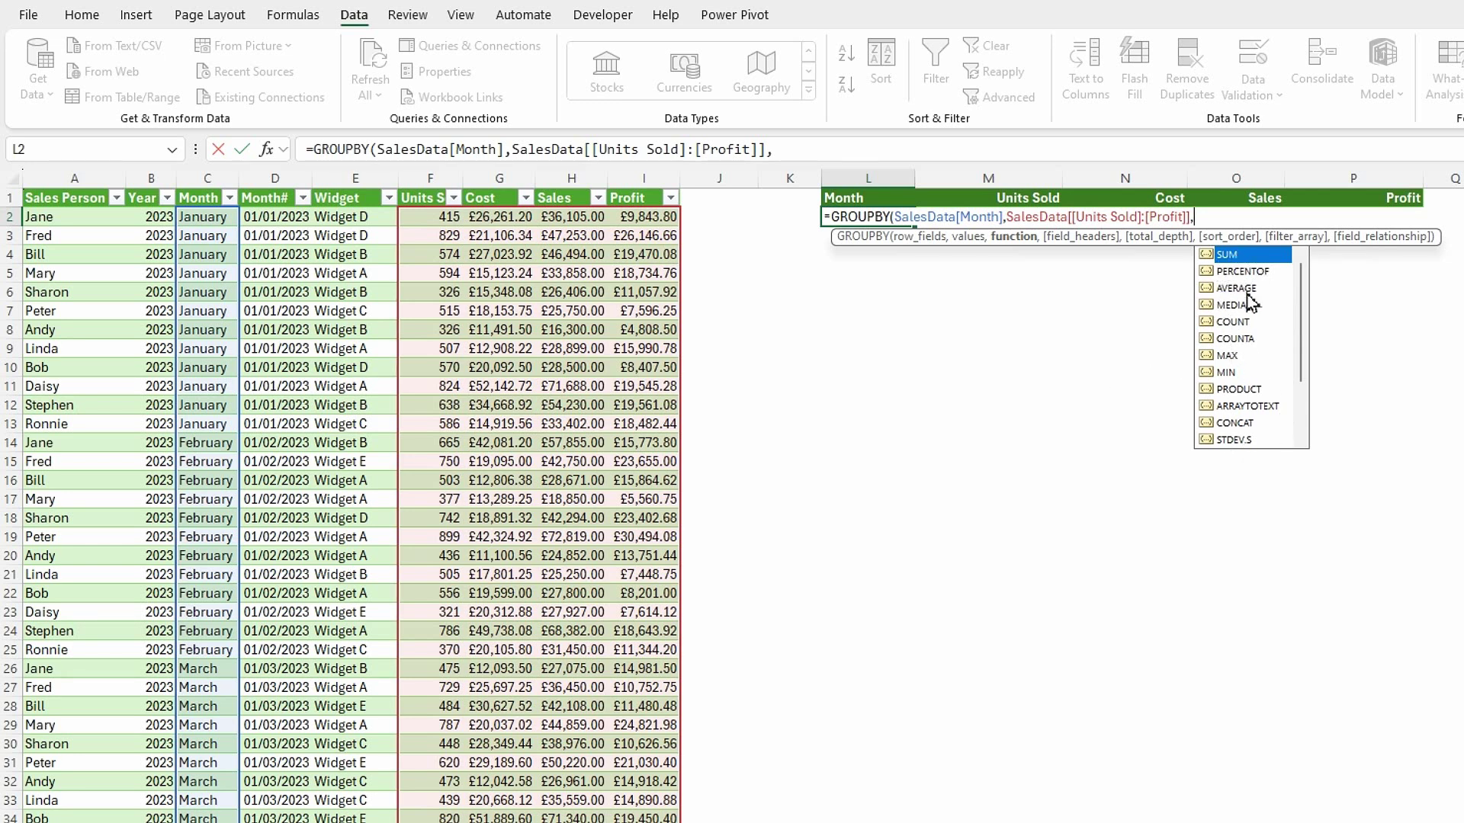
{"action": "double_click", "coordinate": [1225, 254]}
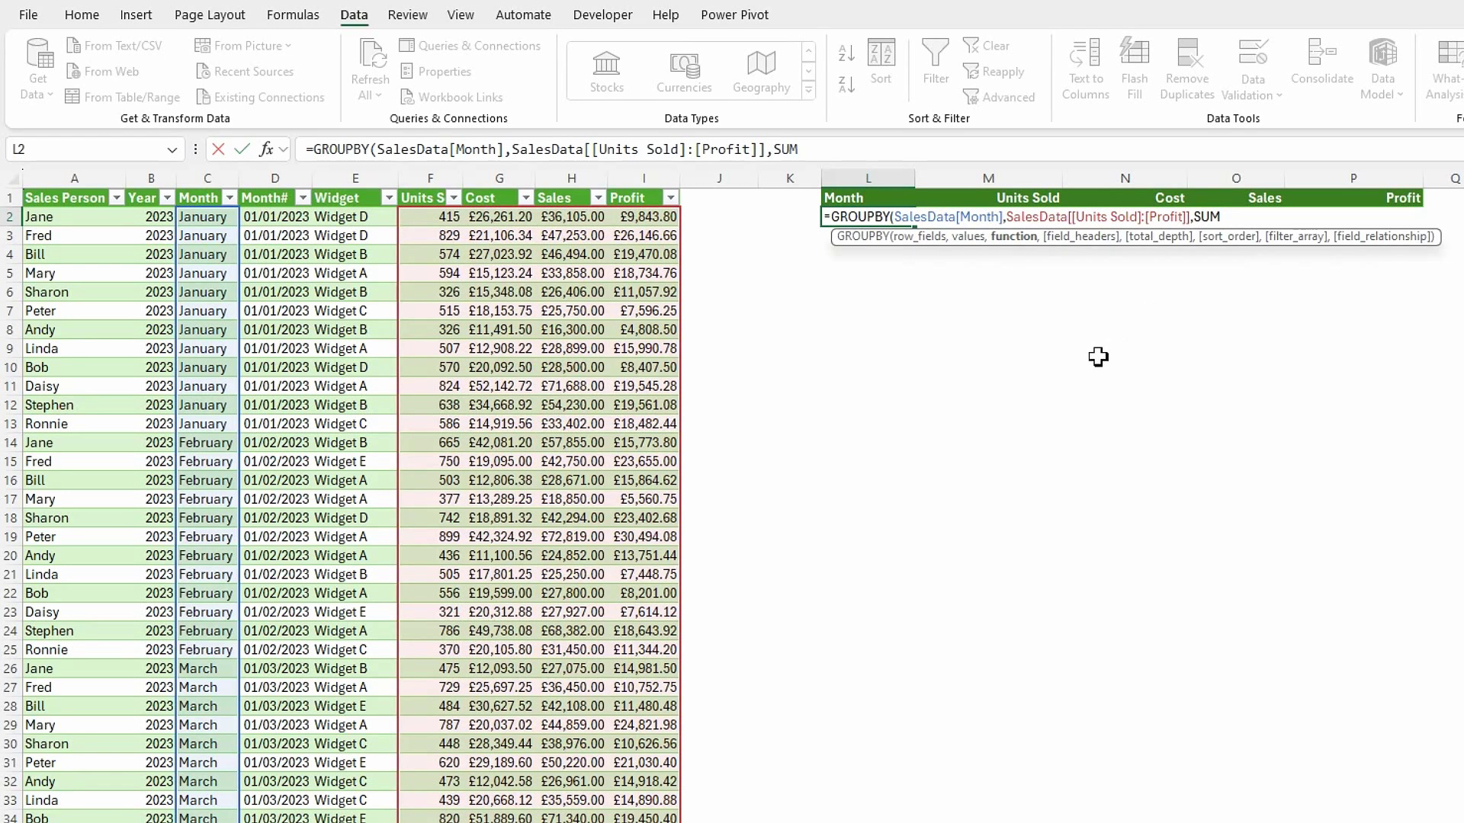
Step: Complete the GROUPBY formula with field headers 0 (No), total depth 1 (Grand totals) and sort order 1, and commit it
{"action": "type", "text": ","}
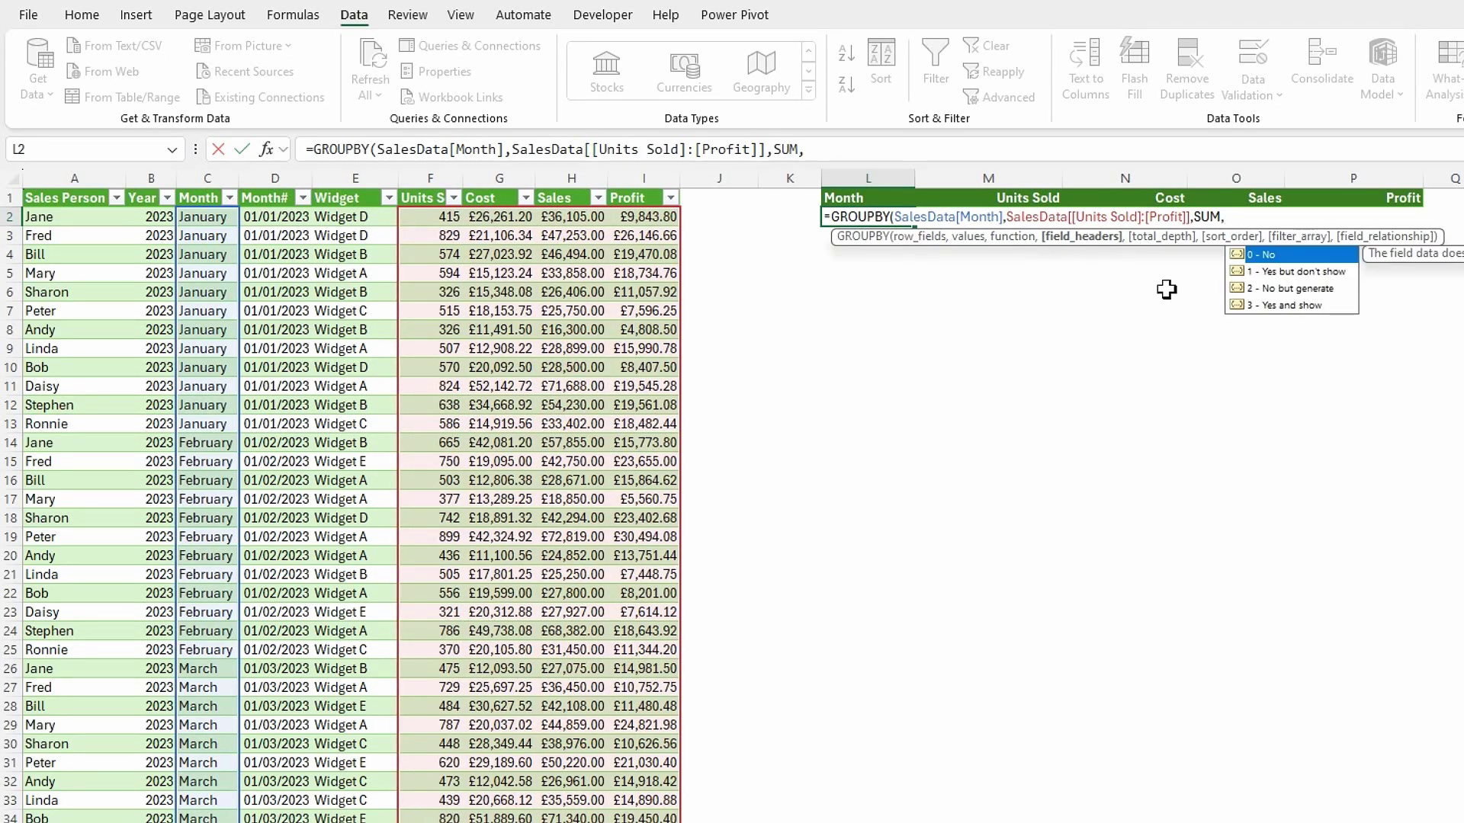
{"action": "type", "text": "0"}
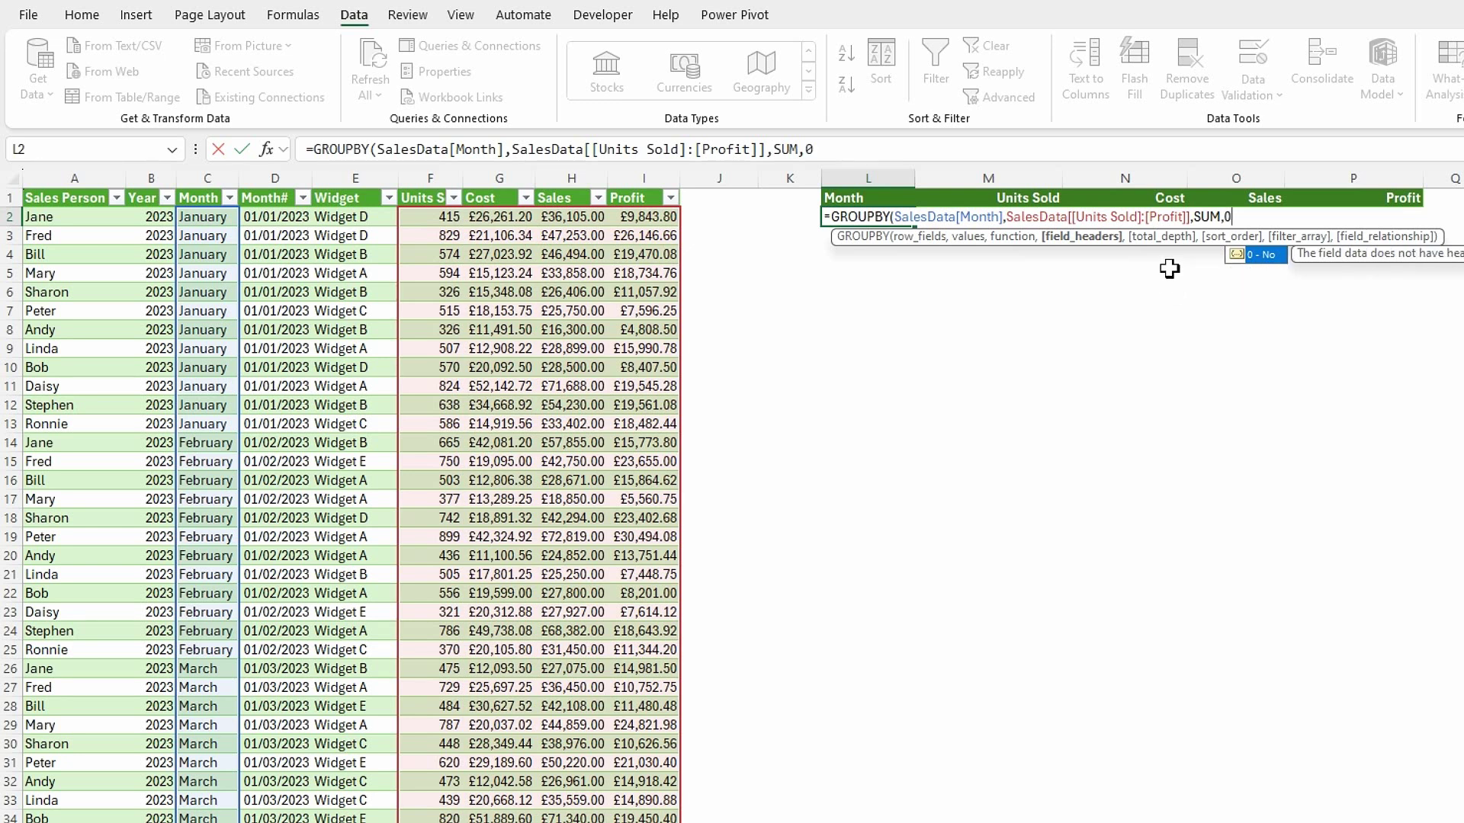
{"action": "type", "text": ","}
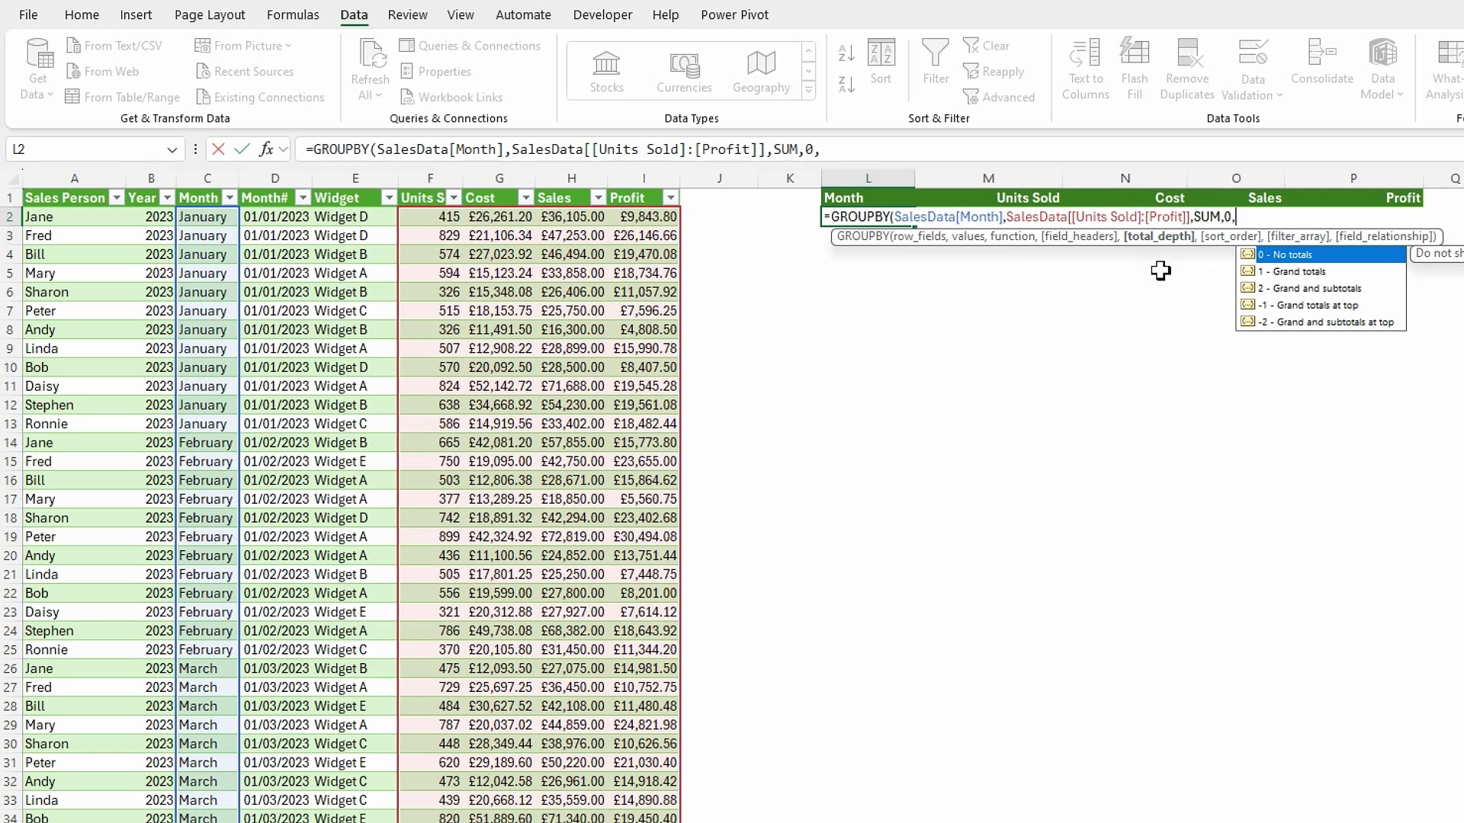
{"action": "double_click", "coordinate": [1284, 272]}
{"action": "type", "text": ",1"}
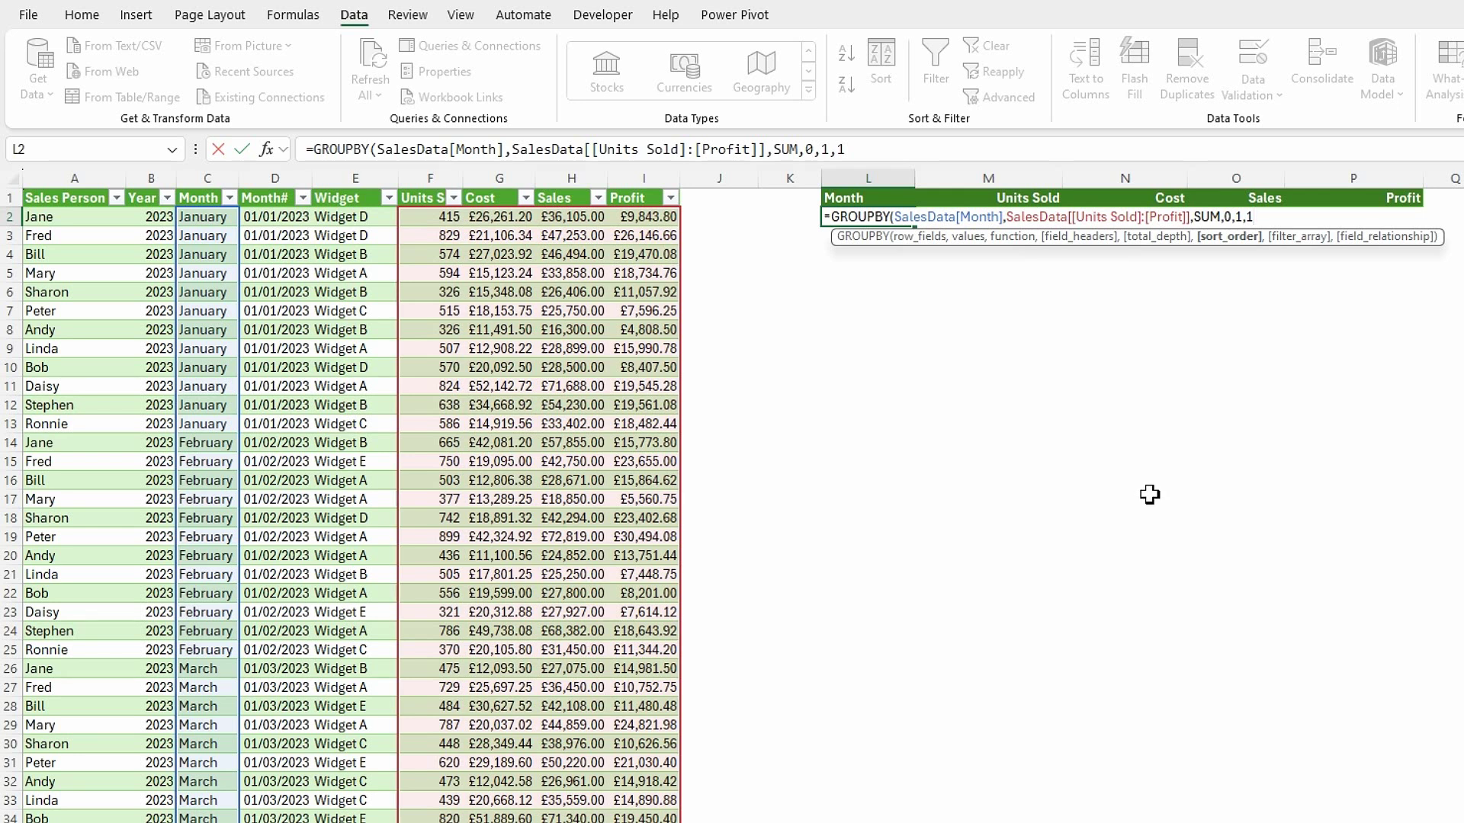
{"action": "type", "text": ","}
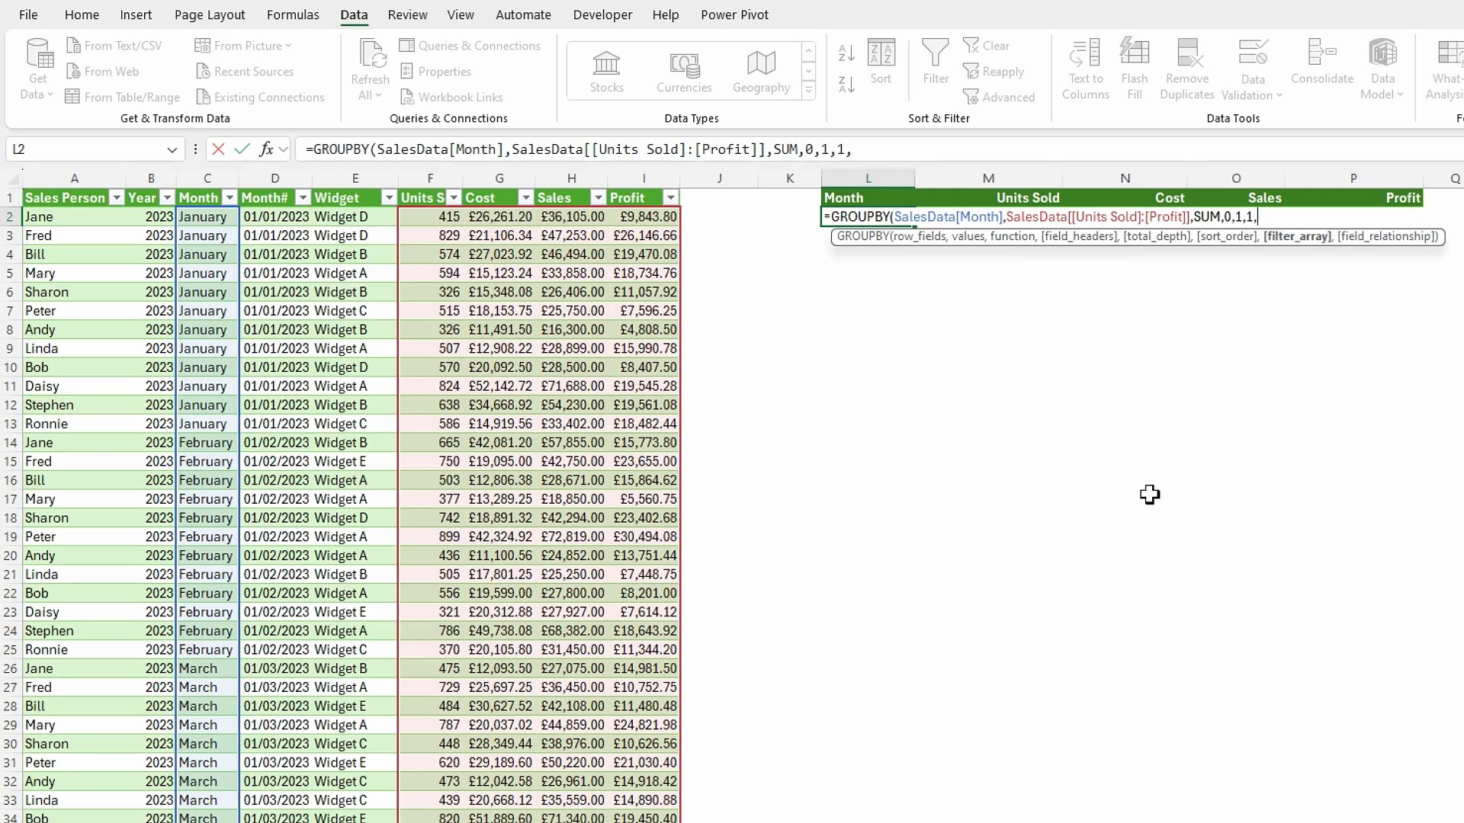
{"action": "key", "text": "BackSpace"}
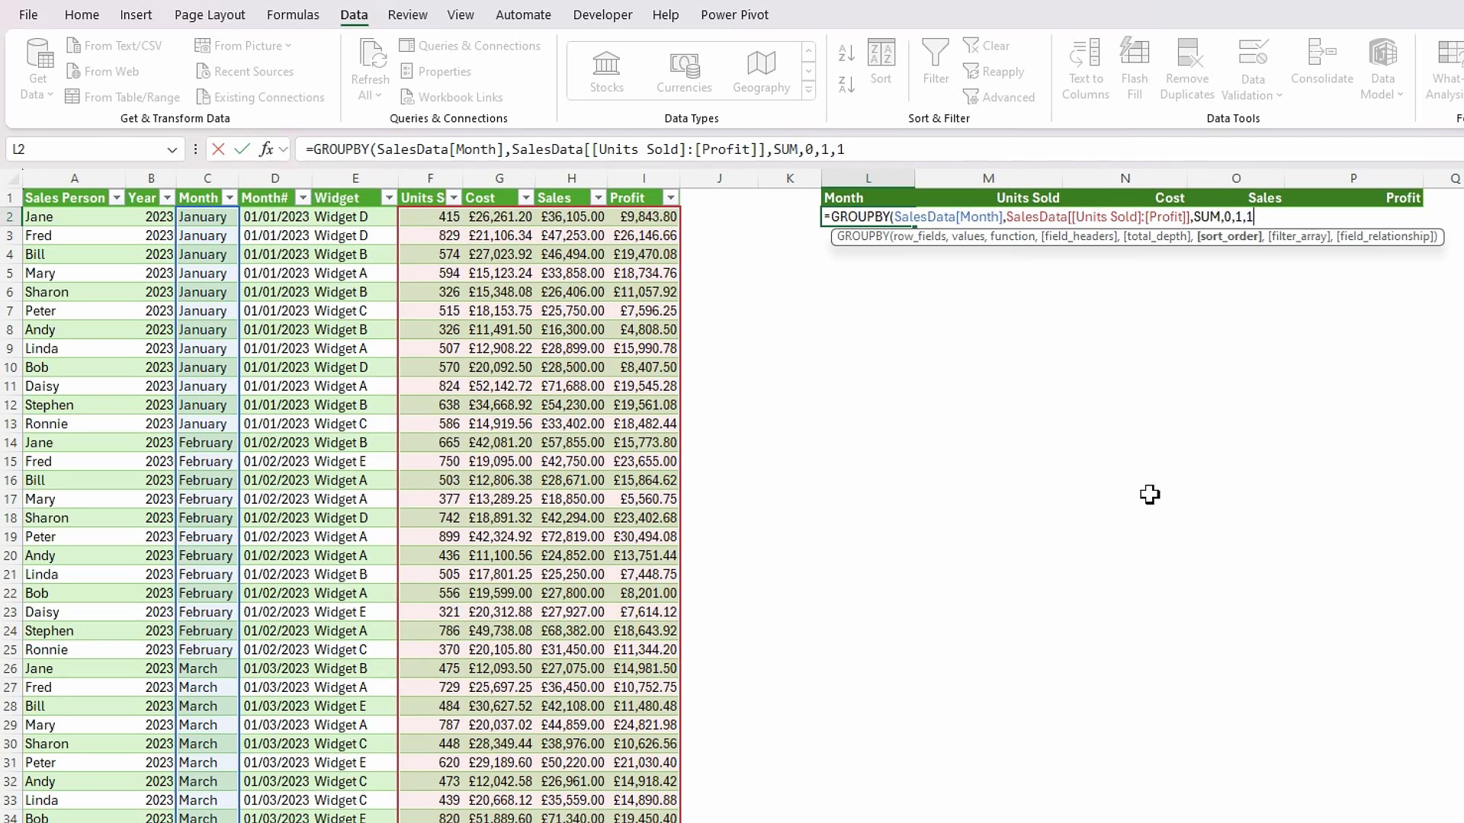
{"action": "type", "text": ")"}
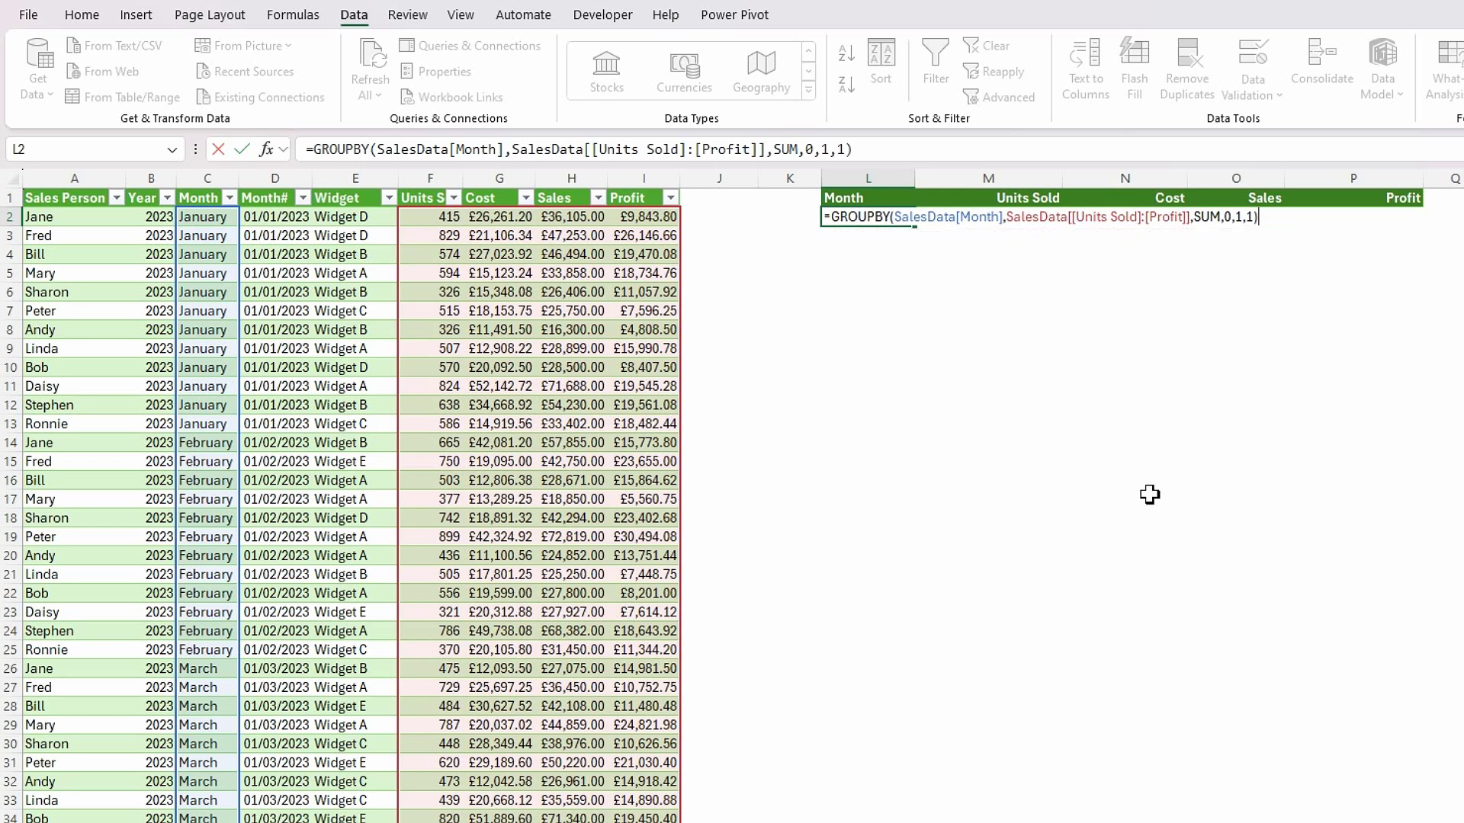
{"action": "key", "text": "Return"}
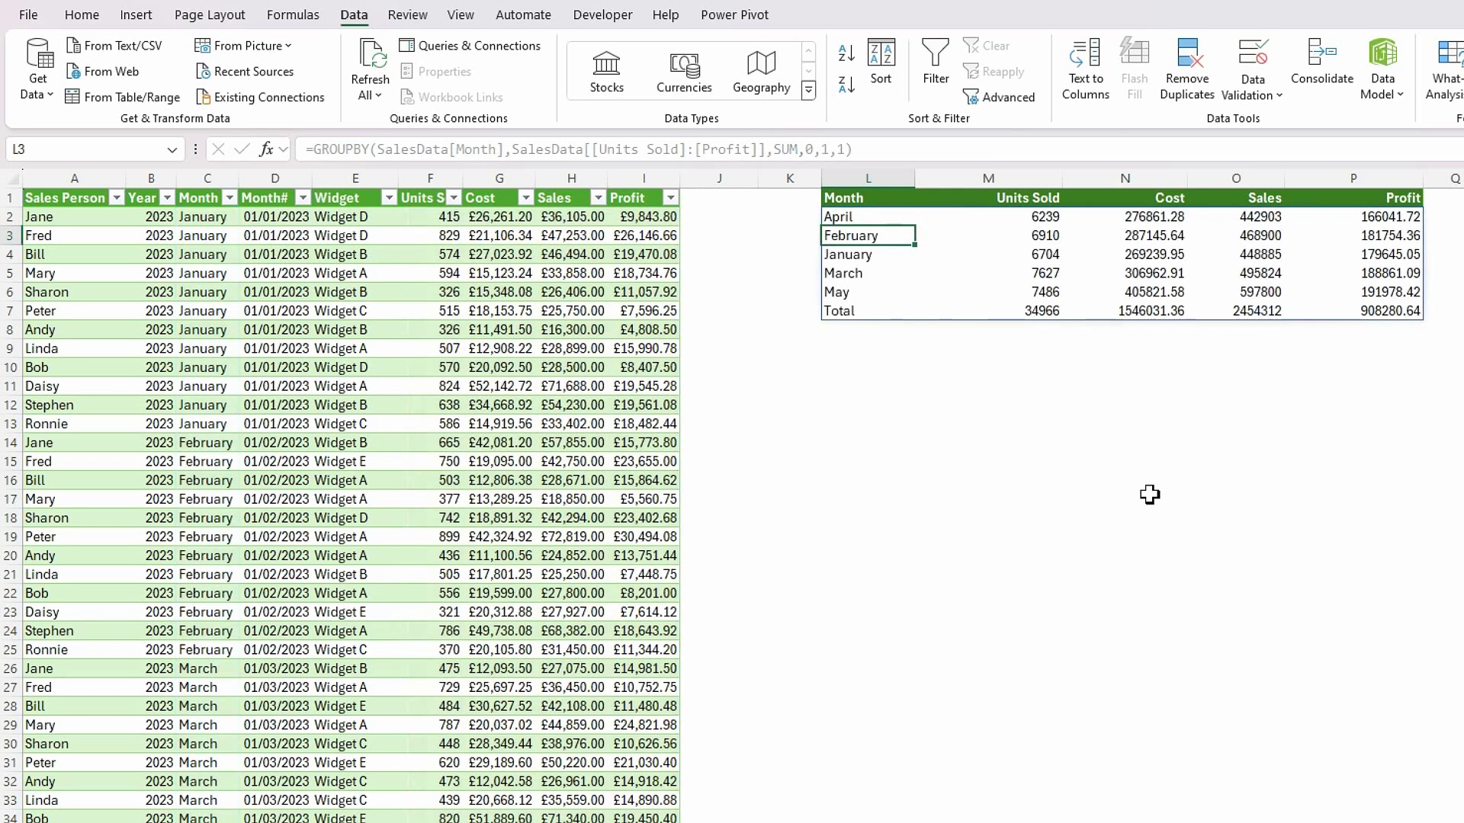
Step: Format the summary's Units Sold column M as Number with a thousands separator and 0 decimal places
{"action": "left_click", "coordinate": [900, 483]}
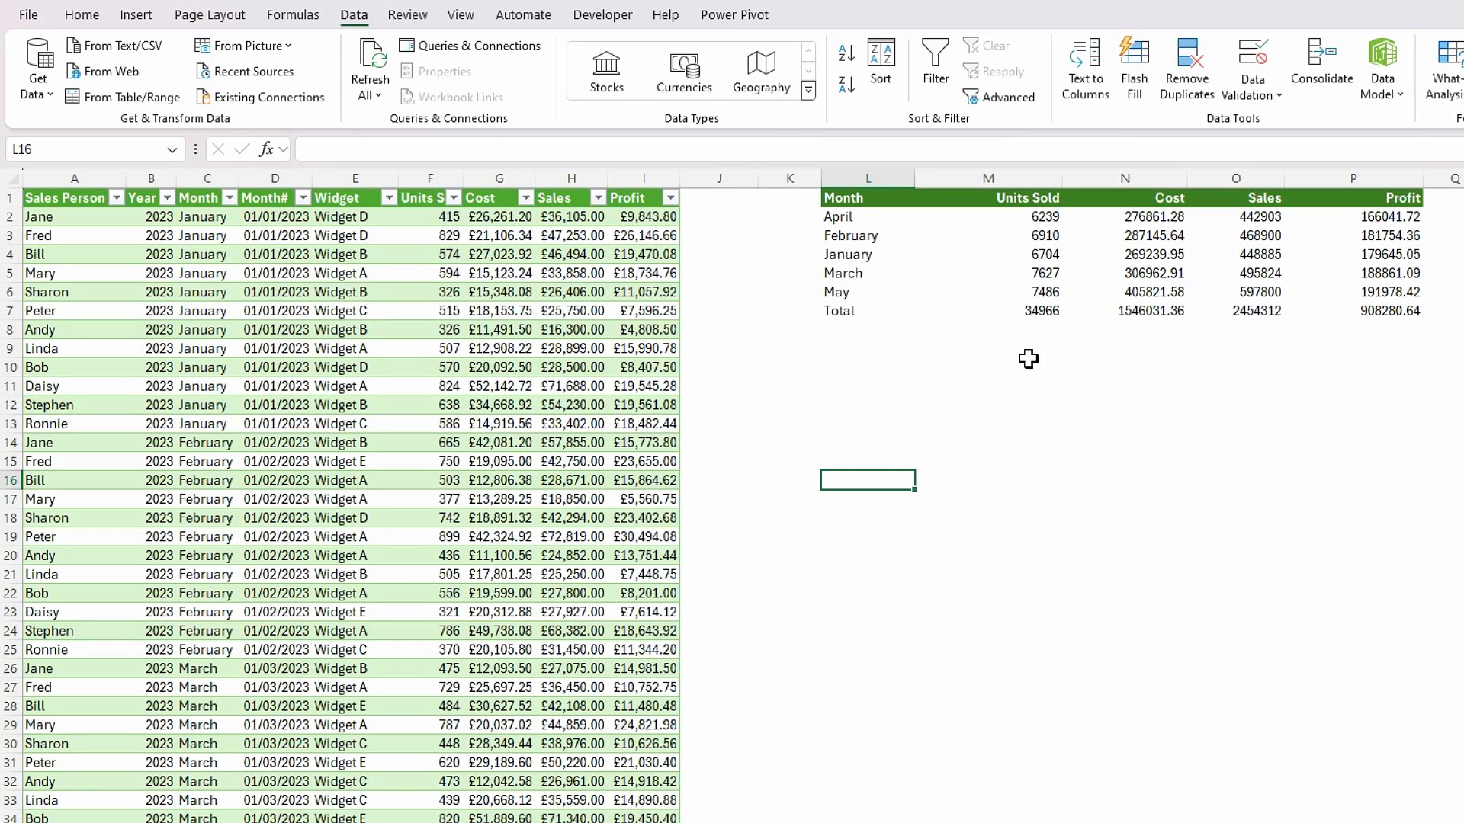
{"action": "left_click", "coordinate": [1008, 179]}
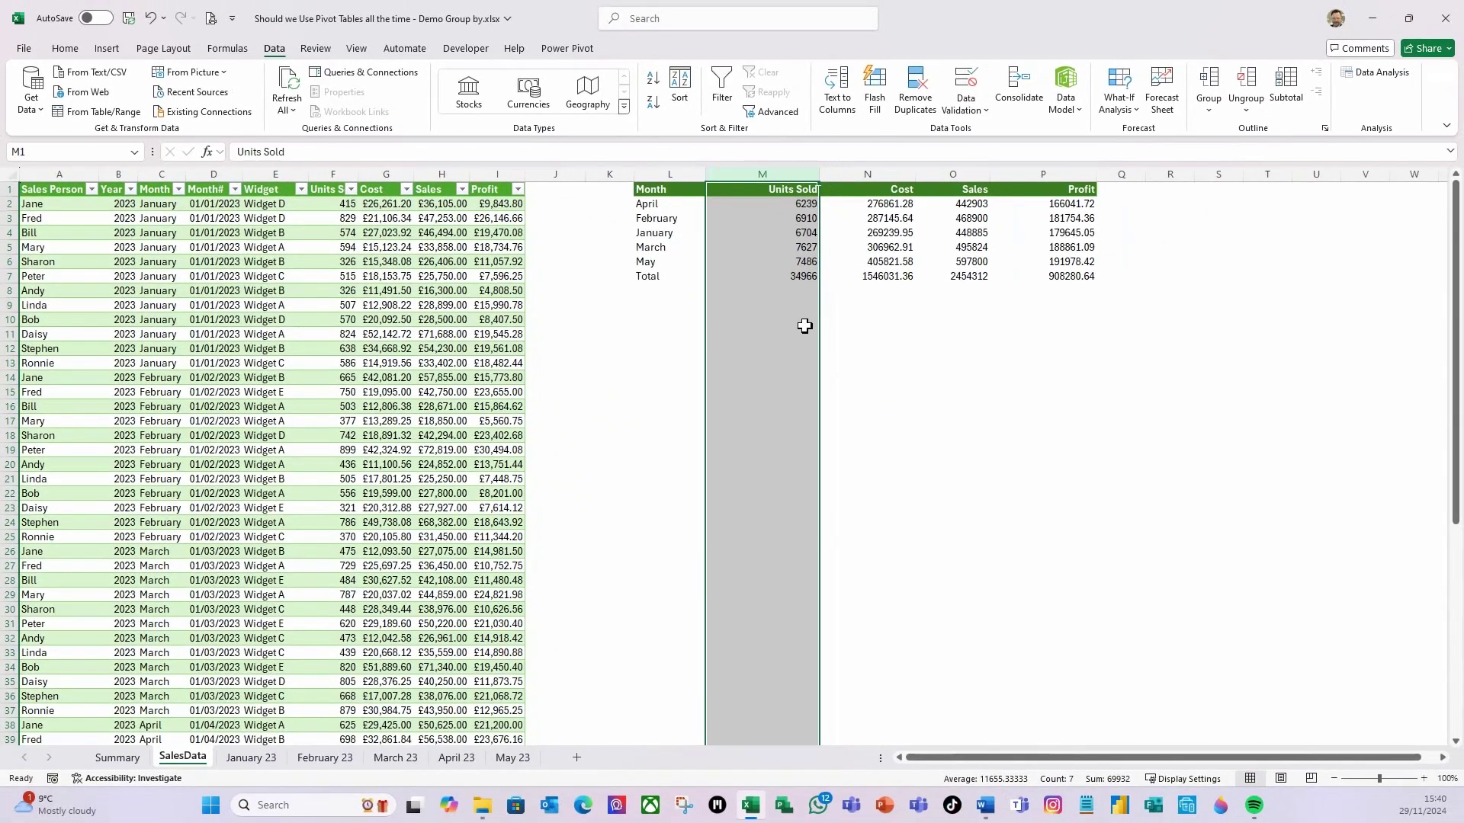
{"action": "key", "text": "ctrl+1"}
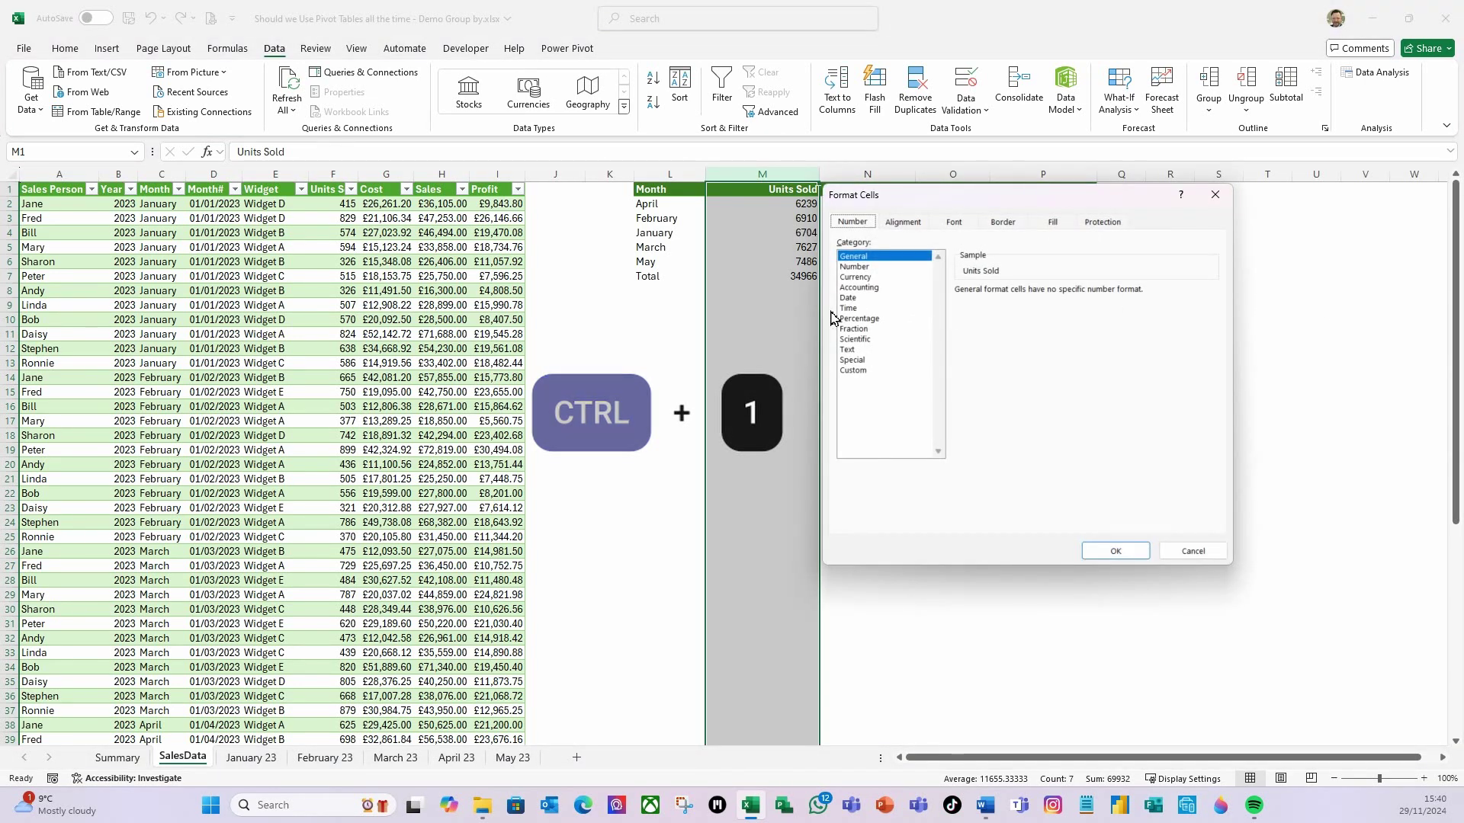
{"action": "left_click", "coordinate": [855, 267]}
{"action": "left_click", "coordinate": [960, 310]}
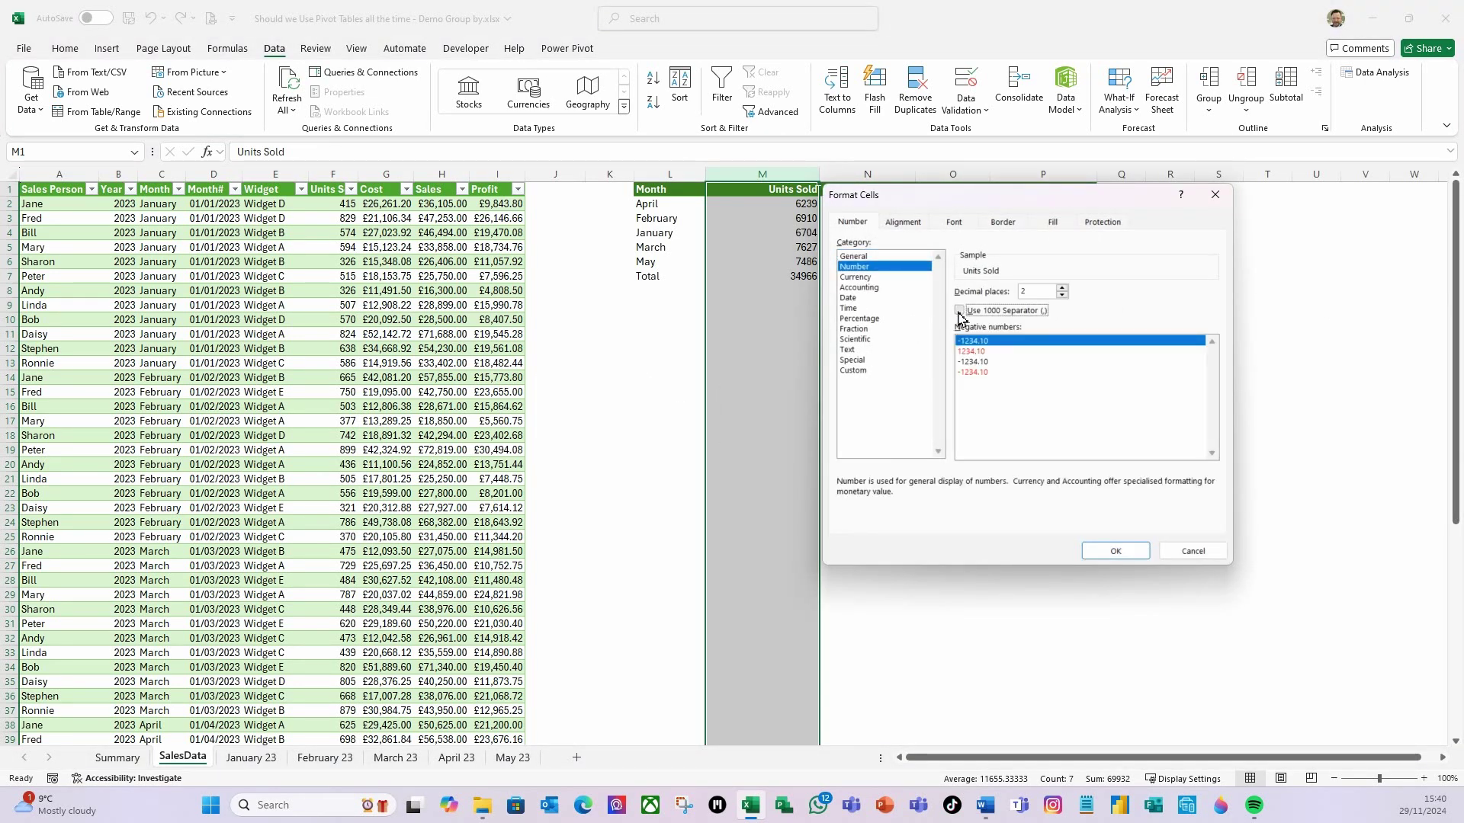
{"action": "left_click", "coordinate": [1062, 296]}
{"action": "left_click", "coordinate": [1062, 297]}
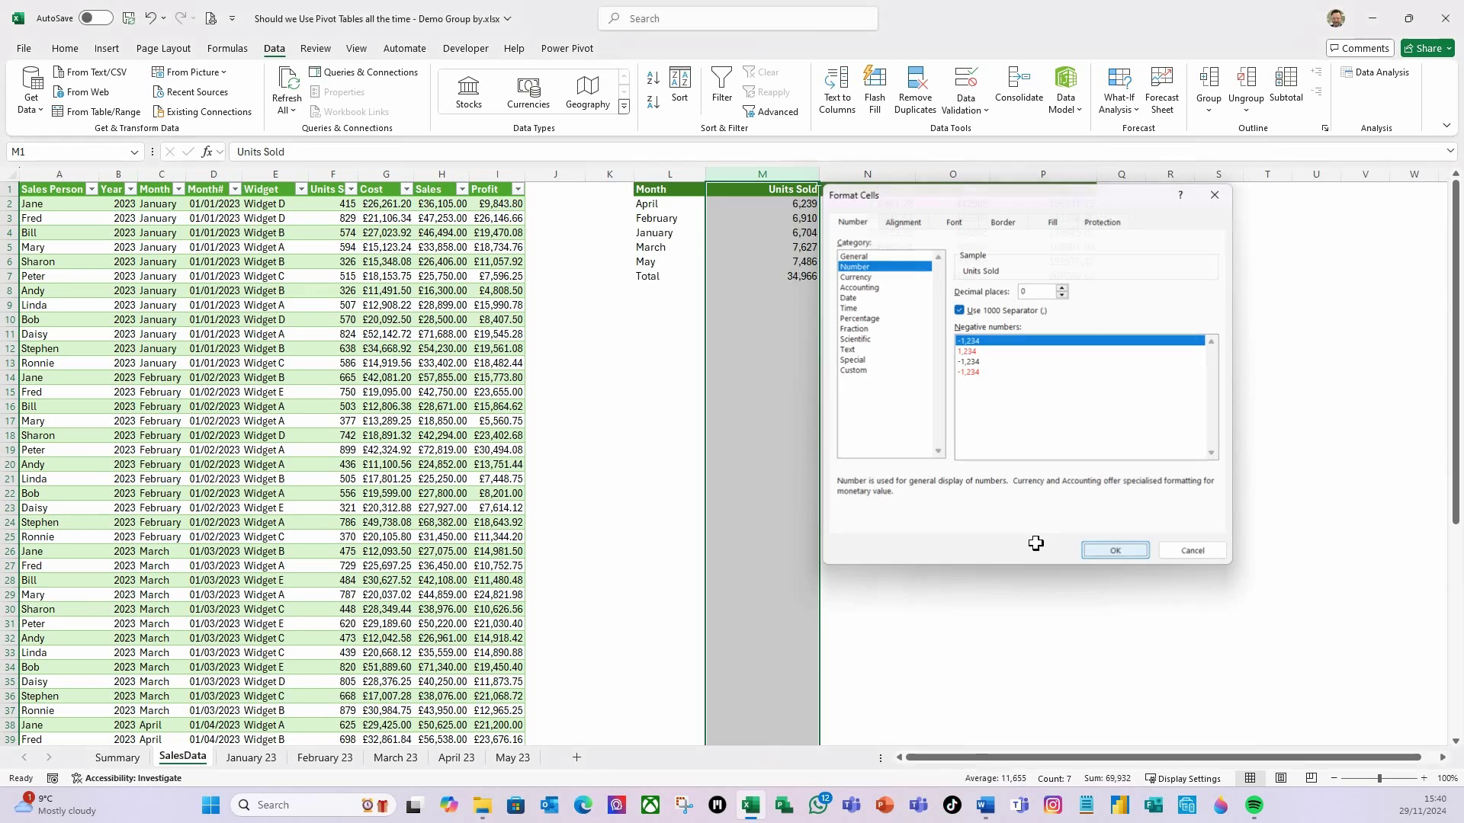
{"action": "left_click", "coordinate": [1114, 552]}
Step: Apply the Currency format to the summary's Cost, Sales and Profit columns N to P
{"action": "left_click_drag", "start_coordinate": [877, 174], "coordinate": [1042, 172]}
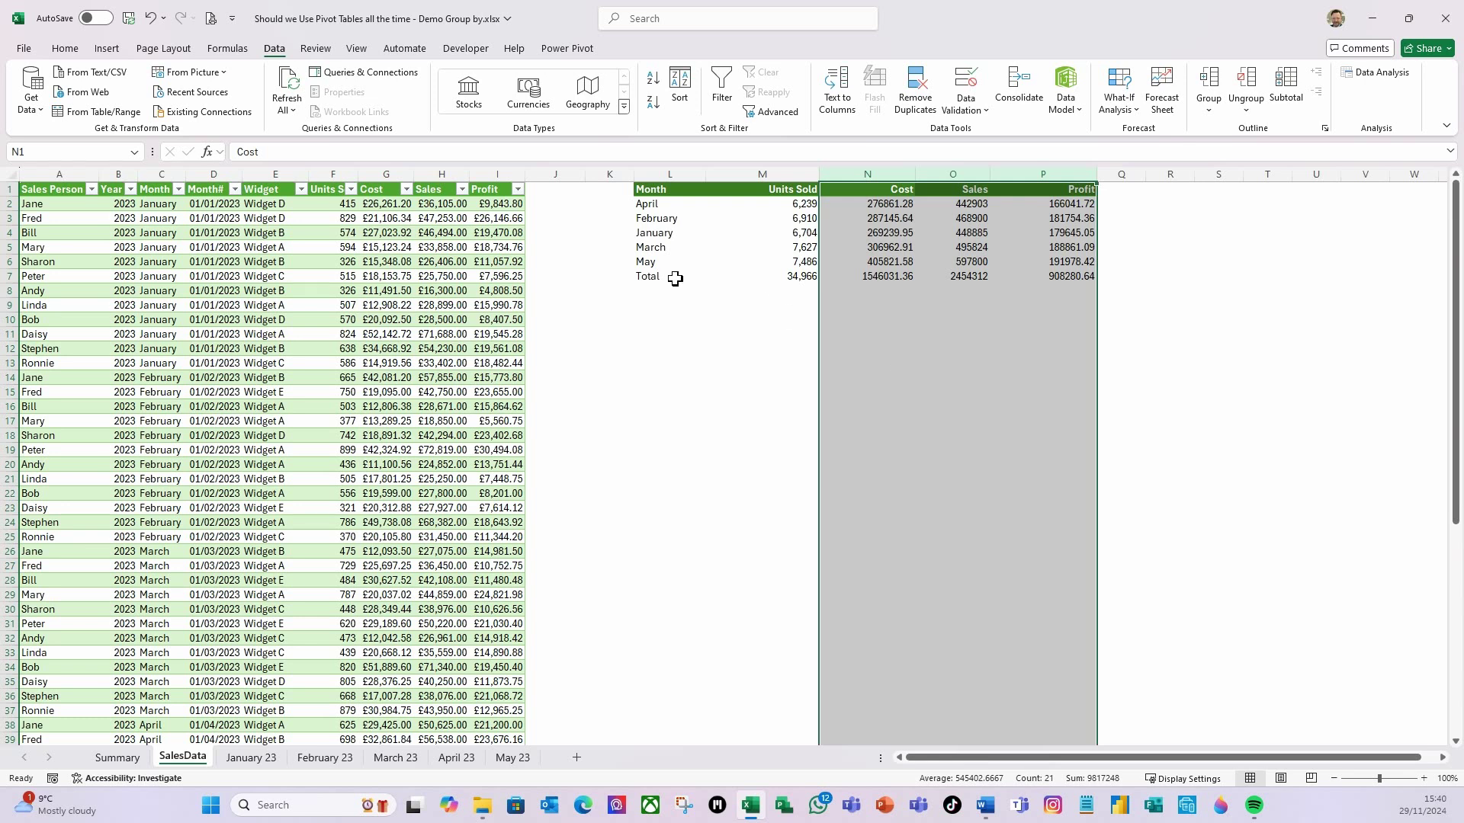
{"action": "left_click", "coordinate": [66, 49]}
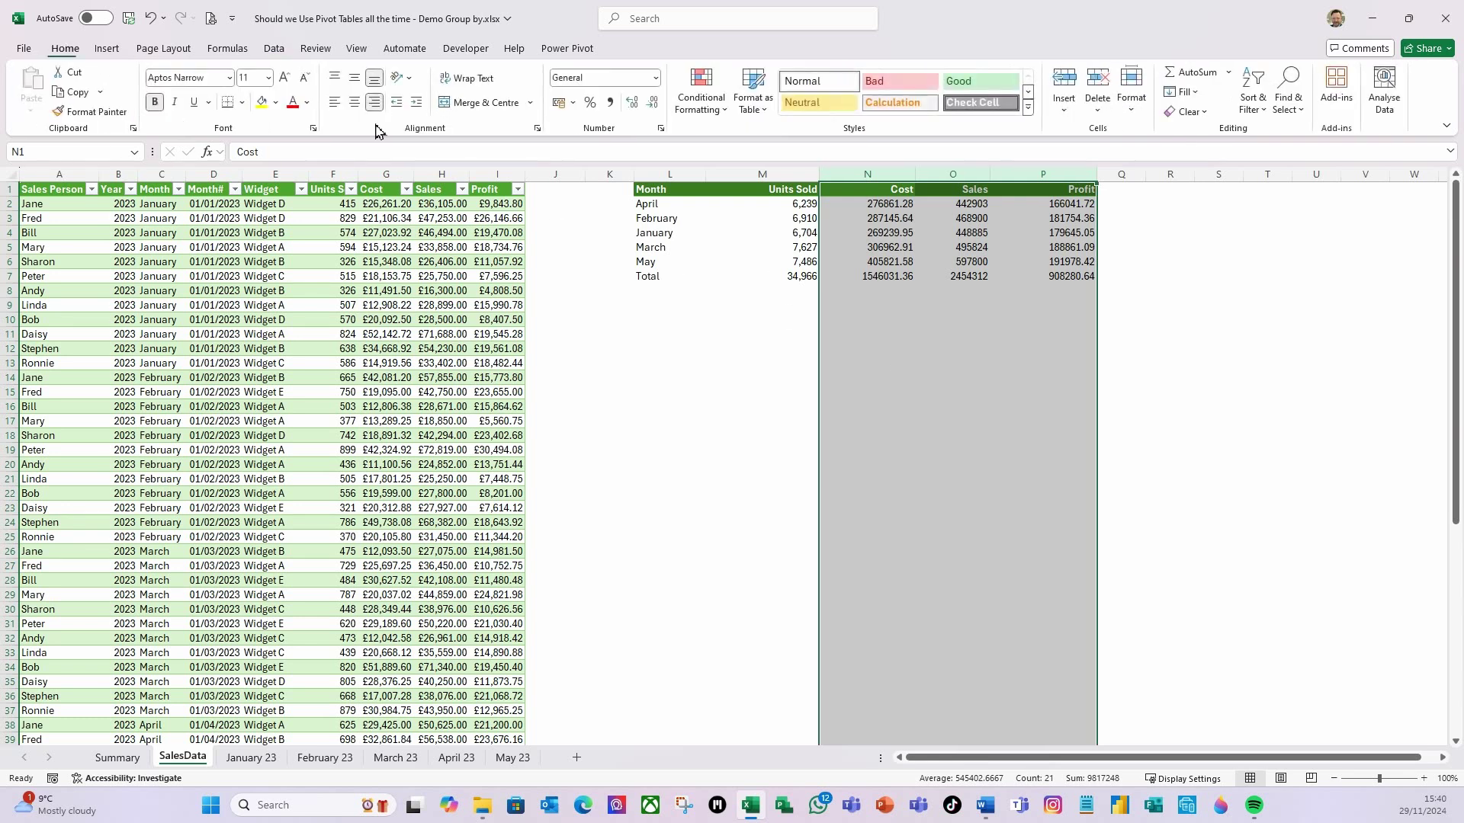
{"action": "left_click", "coordinate": [655, 78]}
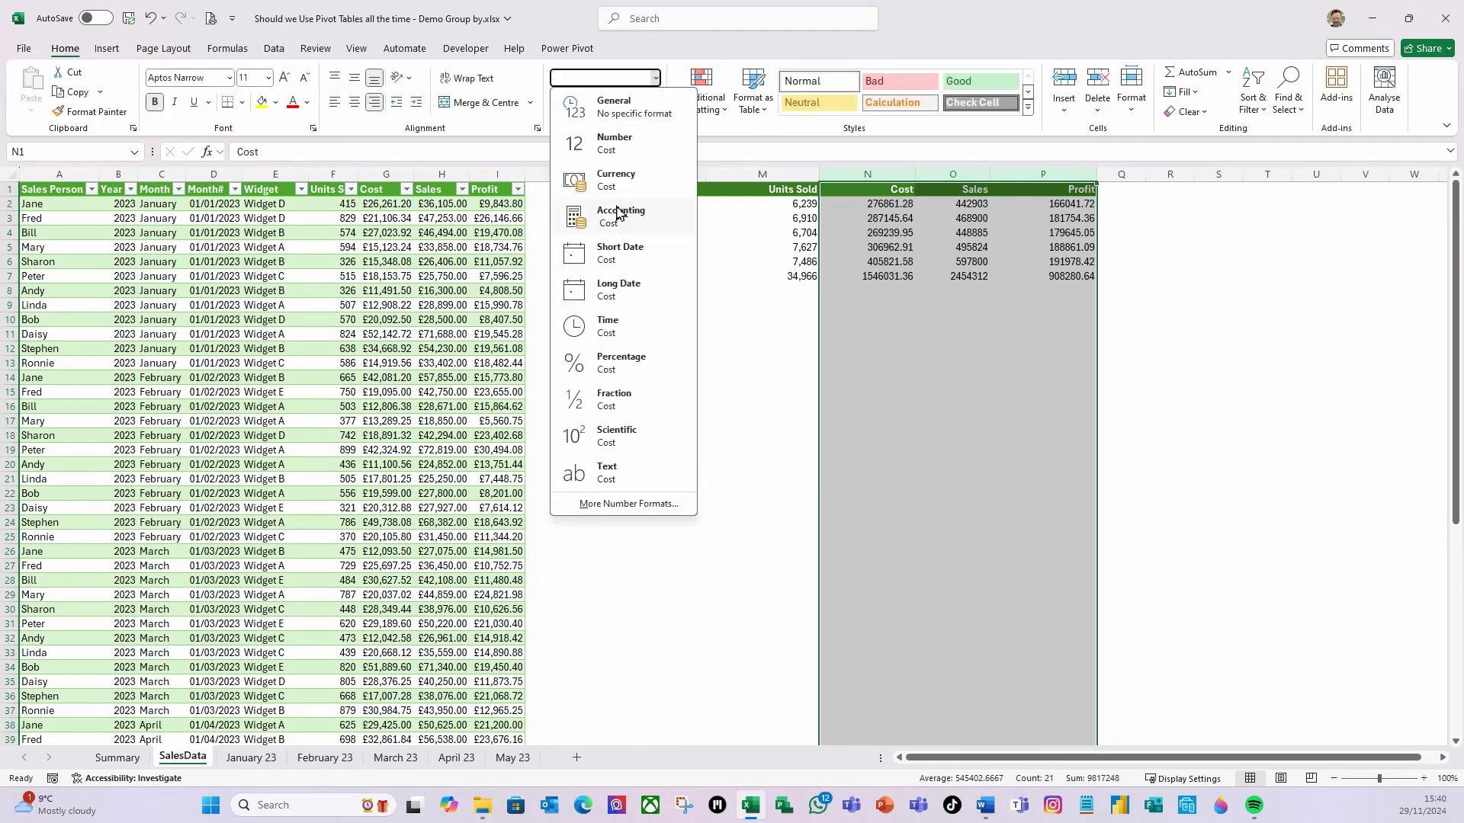
{"action": "left_click", "coordinate": [617, 180]}
{"action": "left_click", "coordinate": [802, 336]}
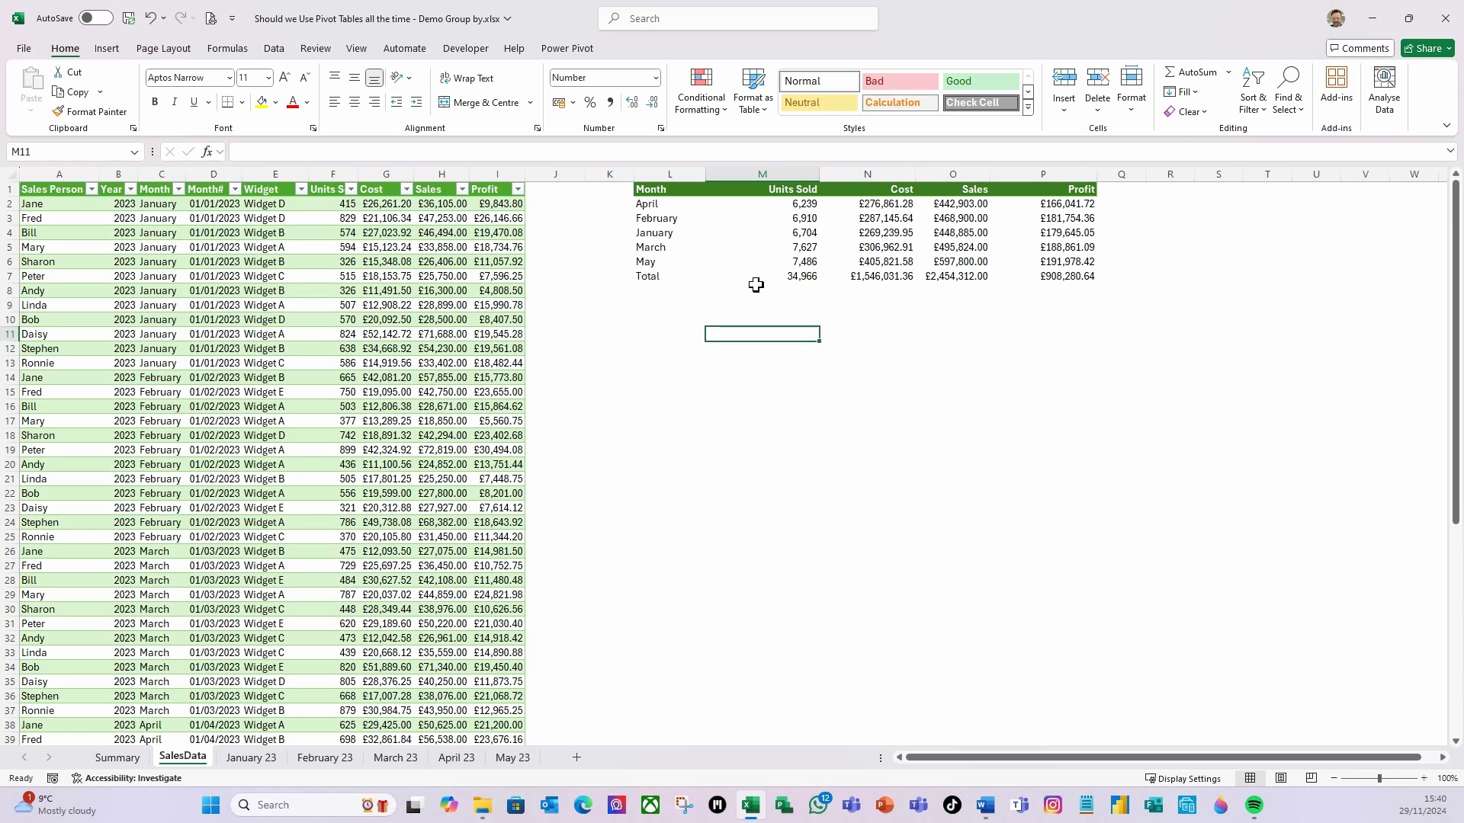
Step: Select the summary's result area from L2 across to column P and down to row 40
{"action": "left_click", "coordinate": [644, 208]}
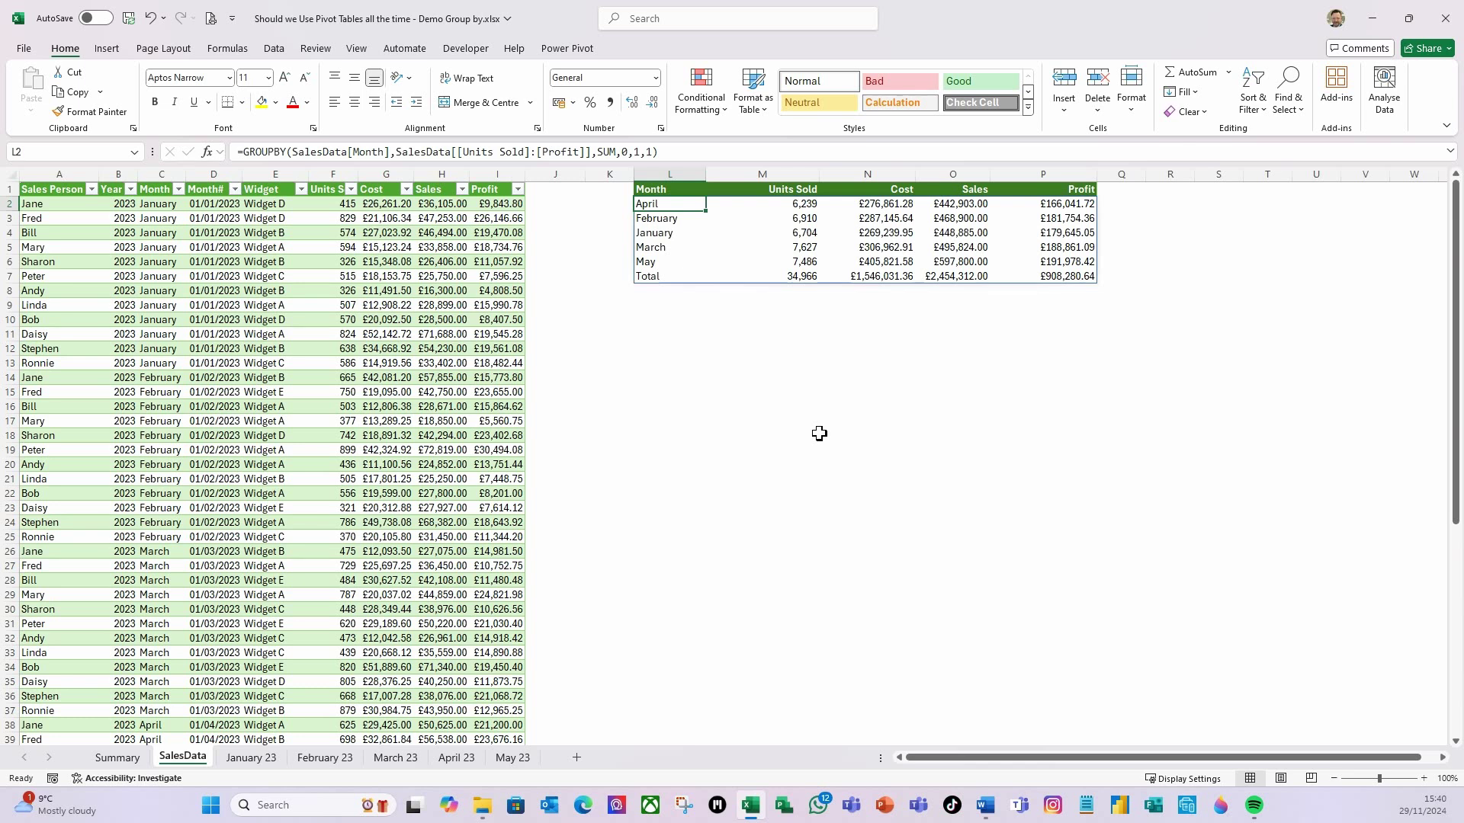
{"action": "key", "text": "shift+Right"}
{"action": "key", "text": "shift+Right"}
{"action": "key", "text": "shift+Right"}
{"action": "key", "text": "shift+Right"}
{"action": "key", "text": "shift+Right"}
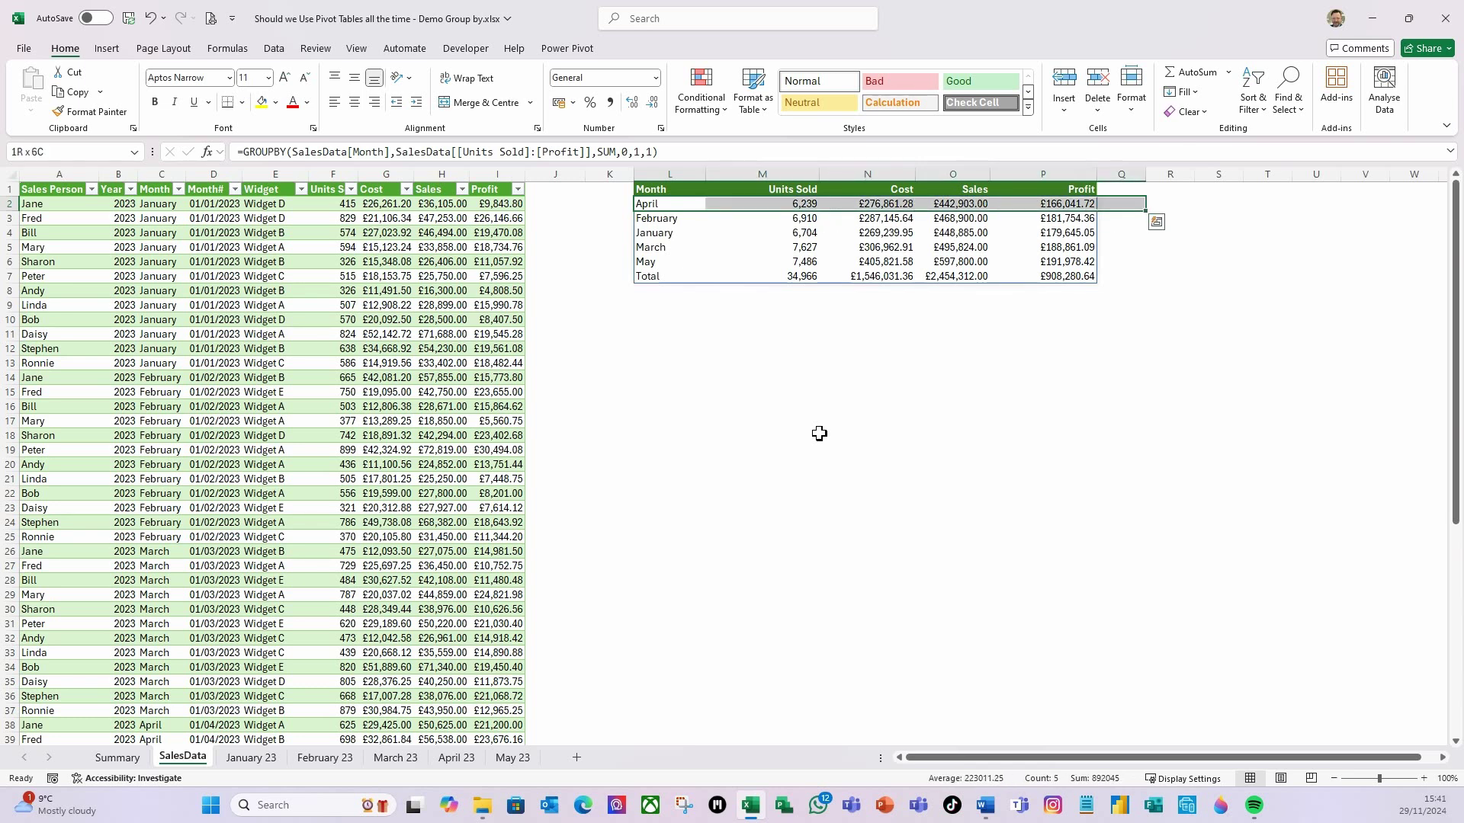
{"action": "key", "text": "shift+Left"}
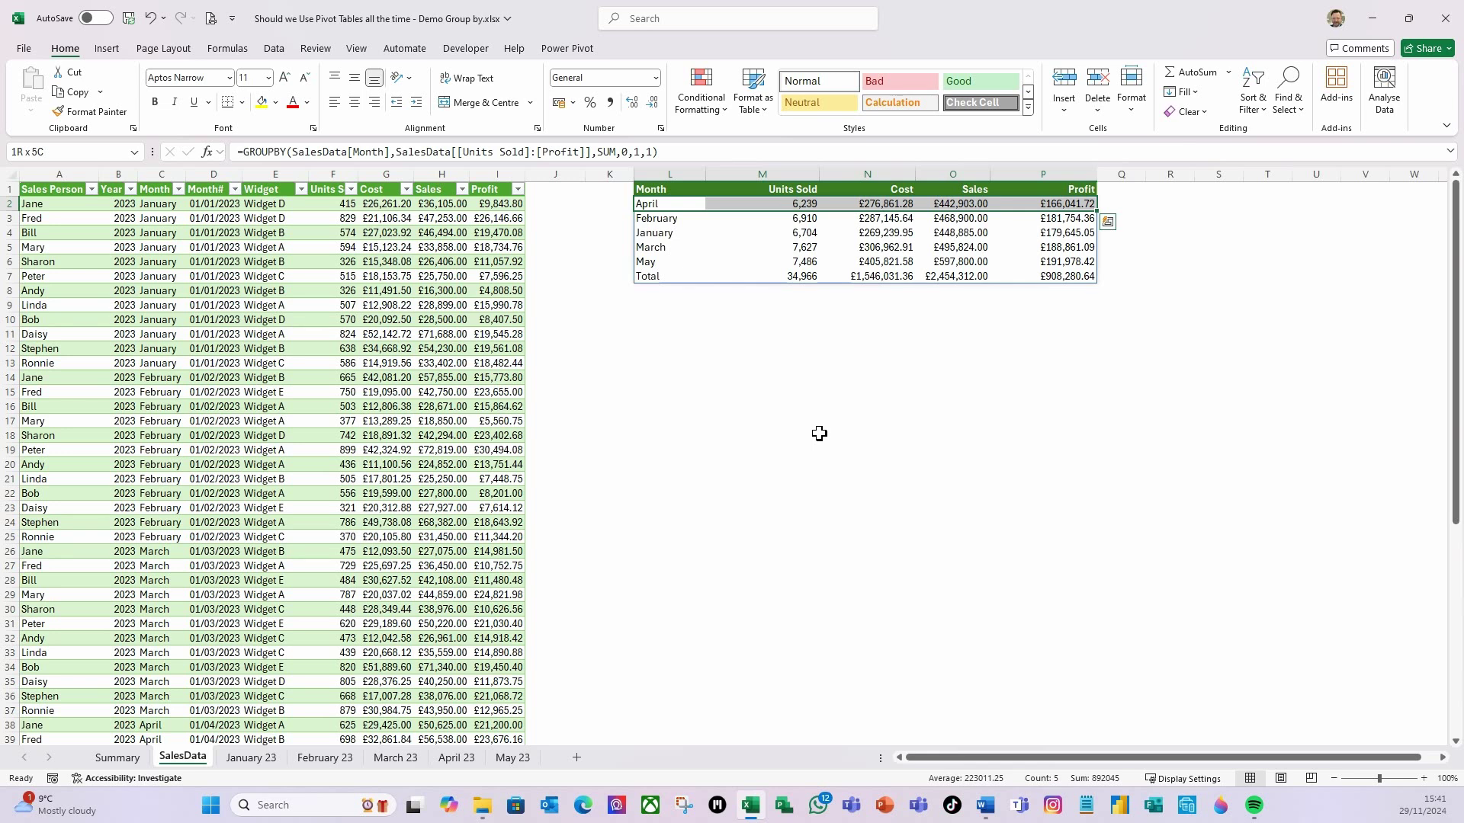
{"action": "key", "text": "ctrl+shift+Down"}
{"action": "scroll", "coordinate": [819, 433], "scroll_direction": "down", "scroll_amount": 13}
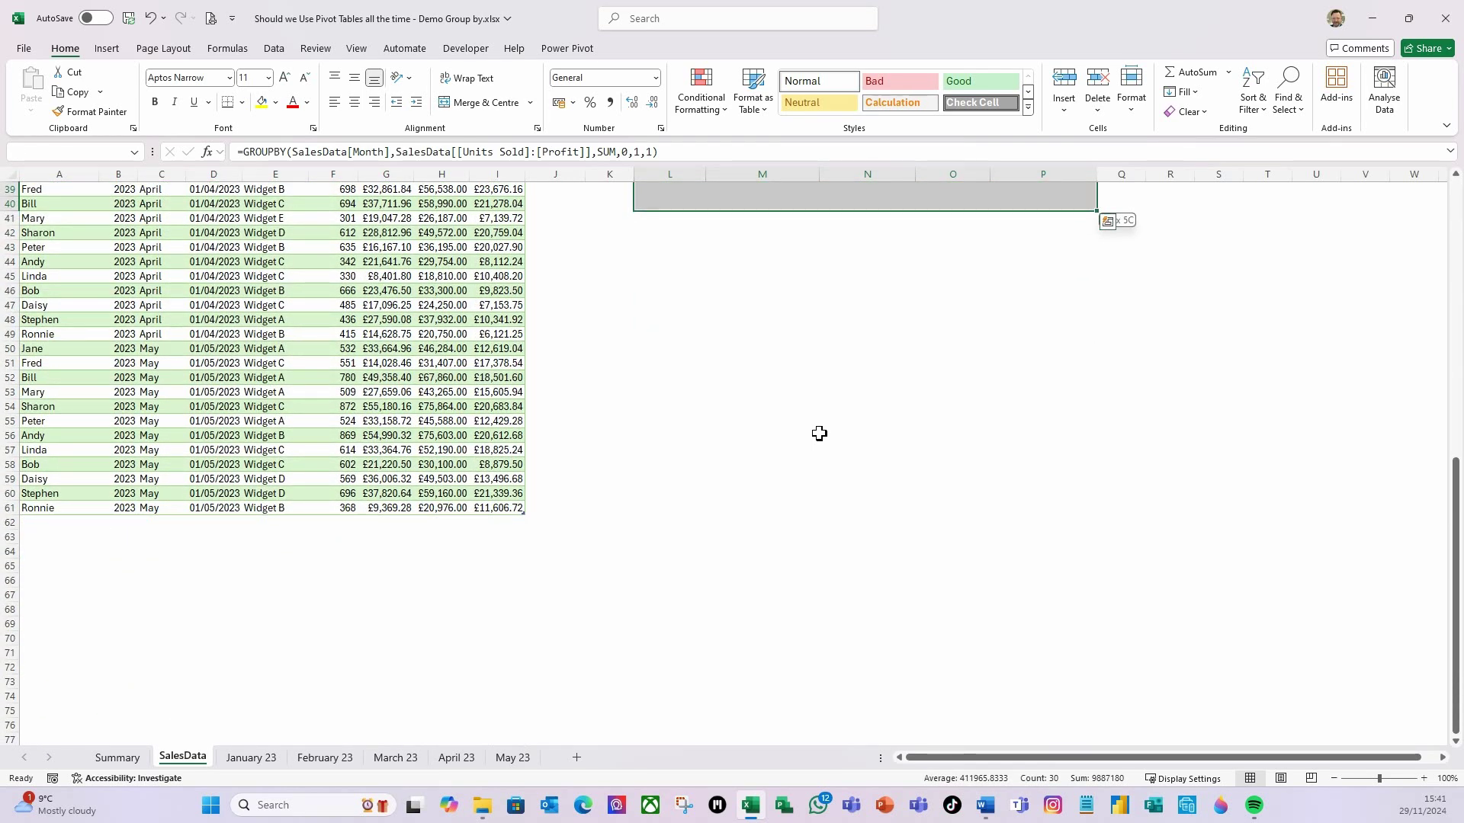
Step: Create a formula-based conditional formatting rule for the selected range with the formula =if(l2="Total",true,false)
{"action": "left_click", "coordinate": [723, 115]}
{"action": "key", "text": "Escape"}
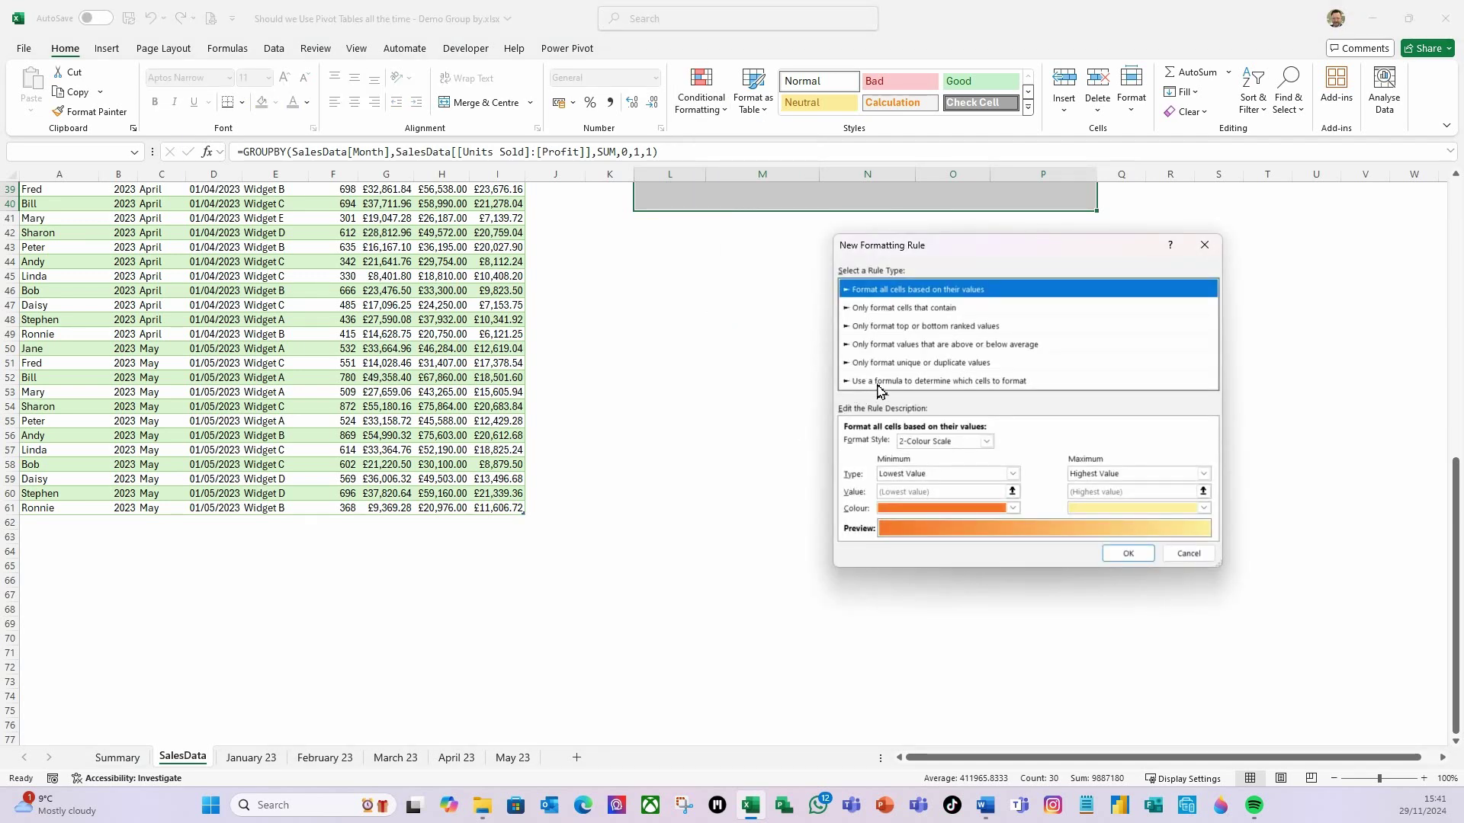
{"action": "left_click", "coordinate": [930, 381]}
{"action": "left_click", "coordinate": [892, 445]}
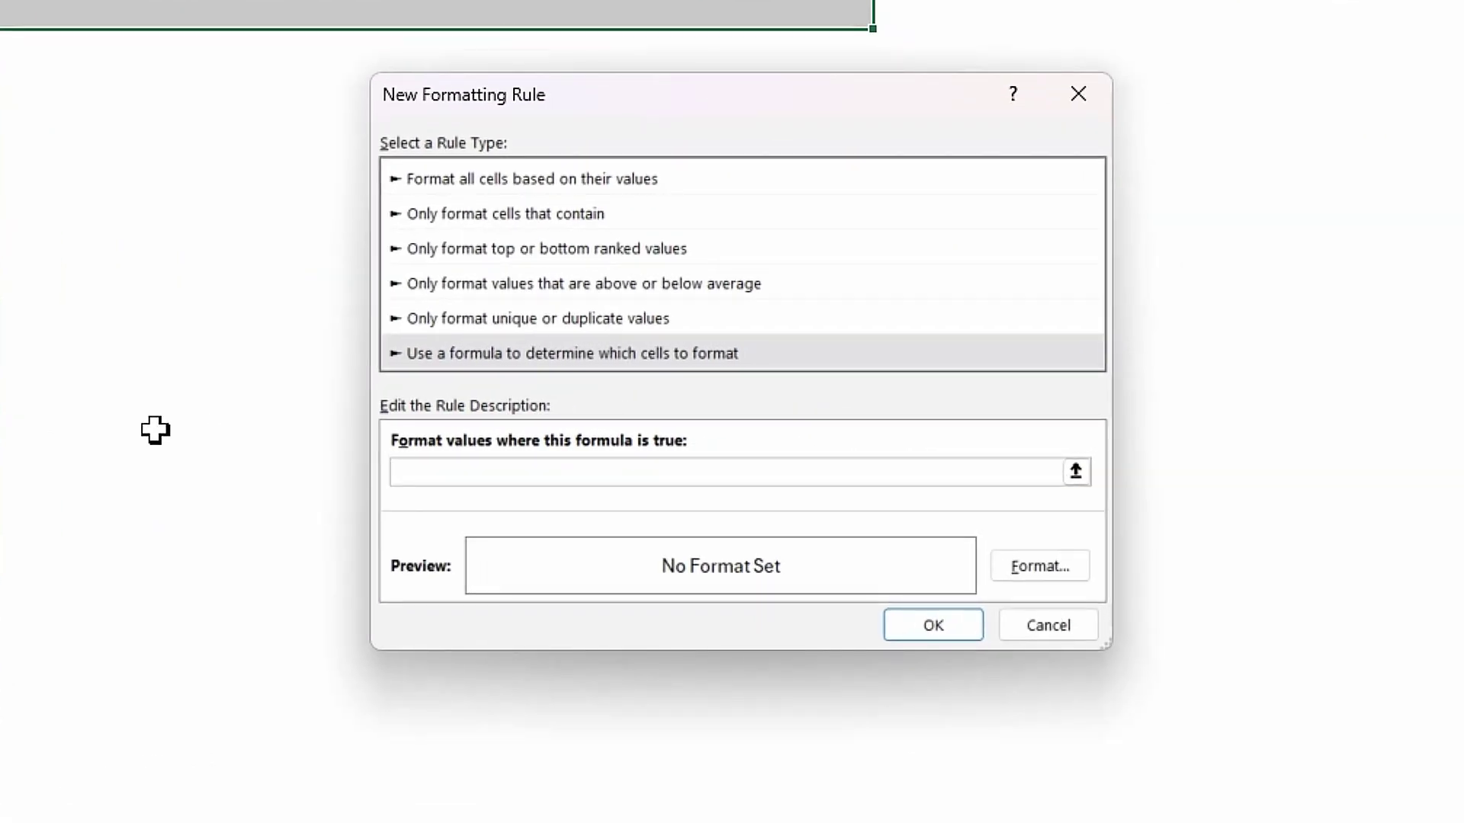
{"action": "type", "text": "=if(l2="}
{"action": "type", "text": "Tota"}
{"action": "key", "text": "BackSpace"}
{"action": "key", "text": "BackSpace"}
{"action": "key", "text": "BackSpace"}
{"action": "key", "text": "BackSpace"}
{"action": "key", "text": "BackSpace"}
{"action": "type", "text": "\"Tot"}
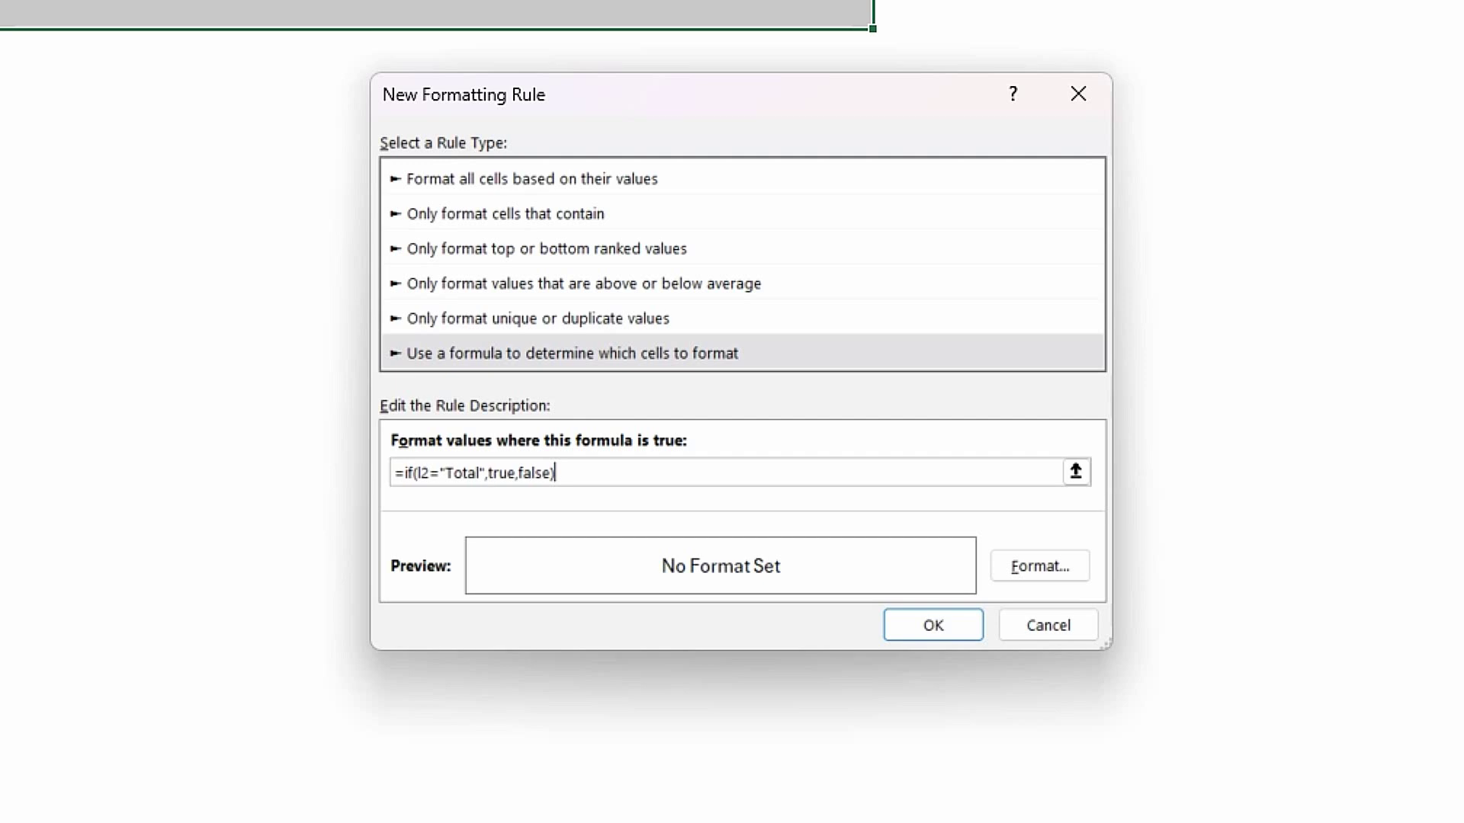
Step: Make the column reference in the rule's formula absolute so it reads =if($l2="Total",true,false)
{"action": "key", "text": "F2"}
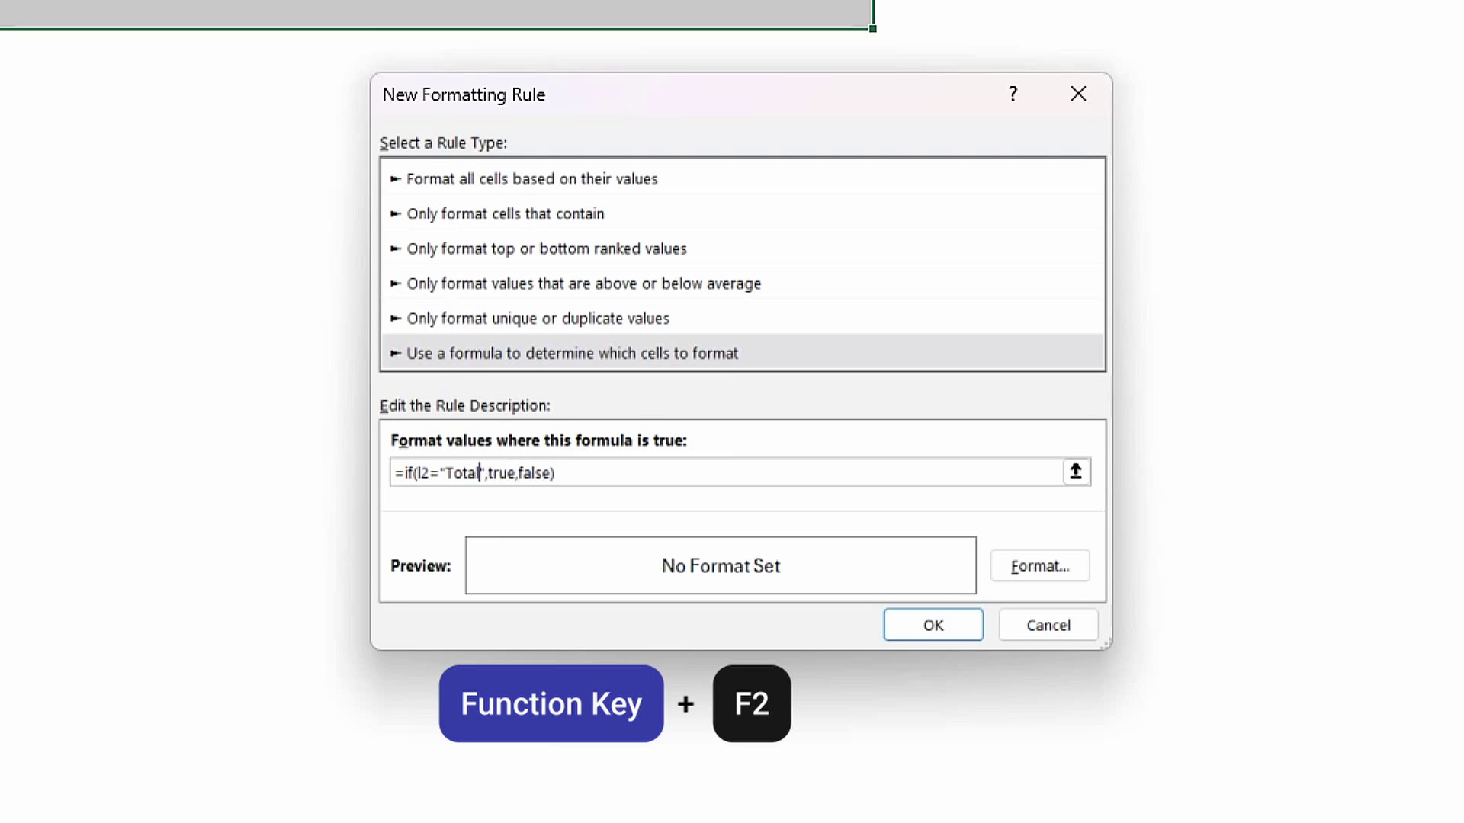
{"action": "key", "text": "Left"}
{"action": "key", "text": "Left"}
{"action": "key", "text": "Left"}
{"action": "key", "text": "Left"}
{"action": "key", "text": "Left"}
{"action": "key", "text": "Left"}
{"action": "key", "text": "Left"}
{"action": "key", "text": "Left"}
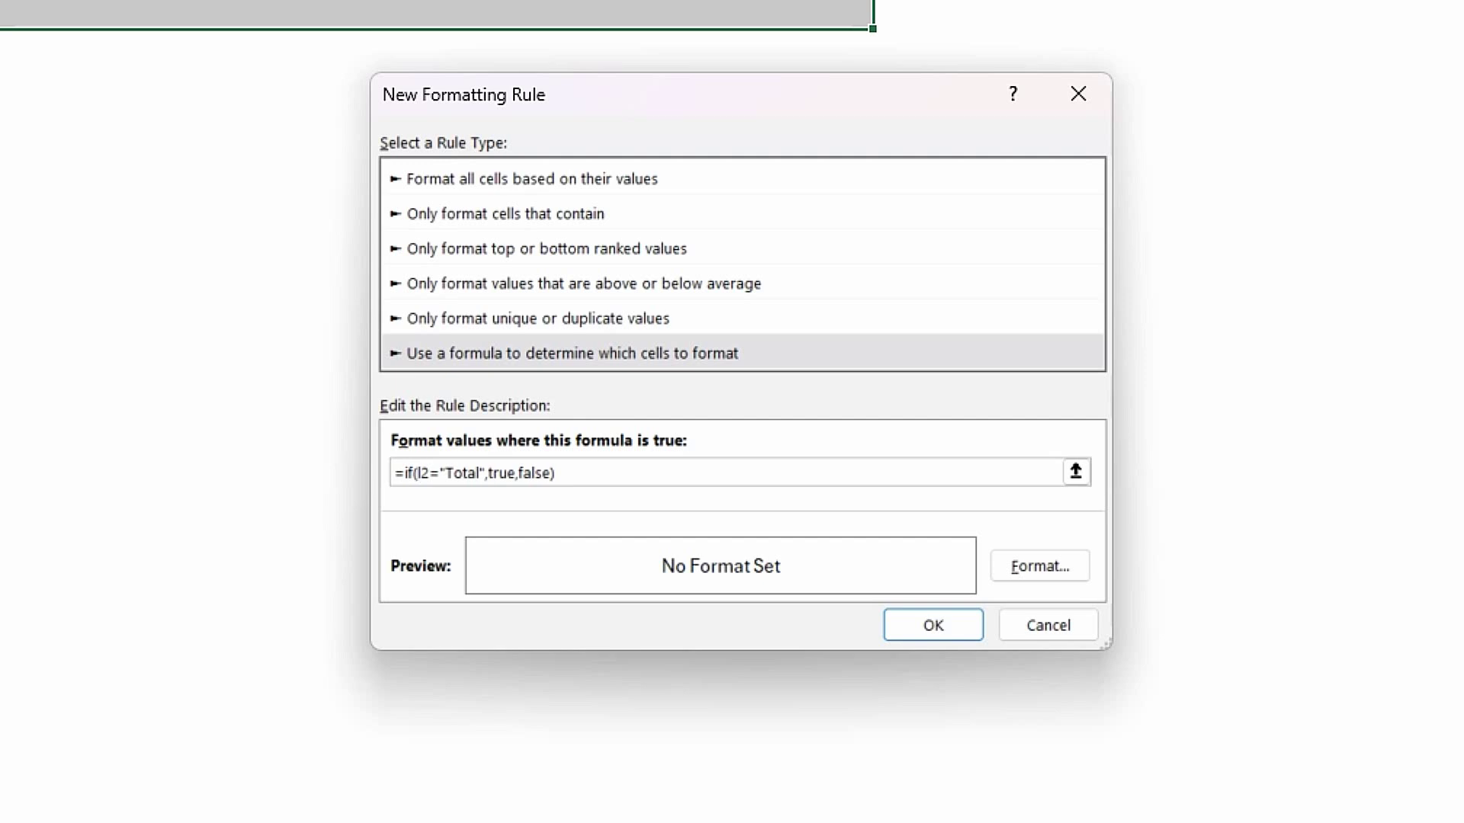
{"action": "type", "text": "$"}
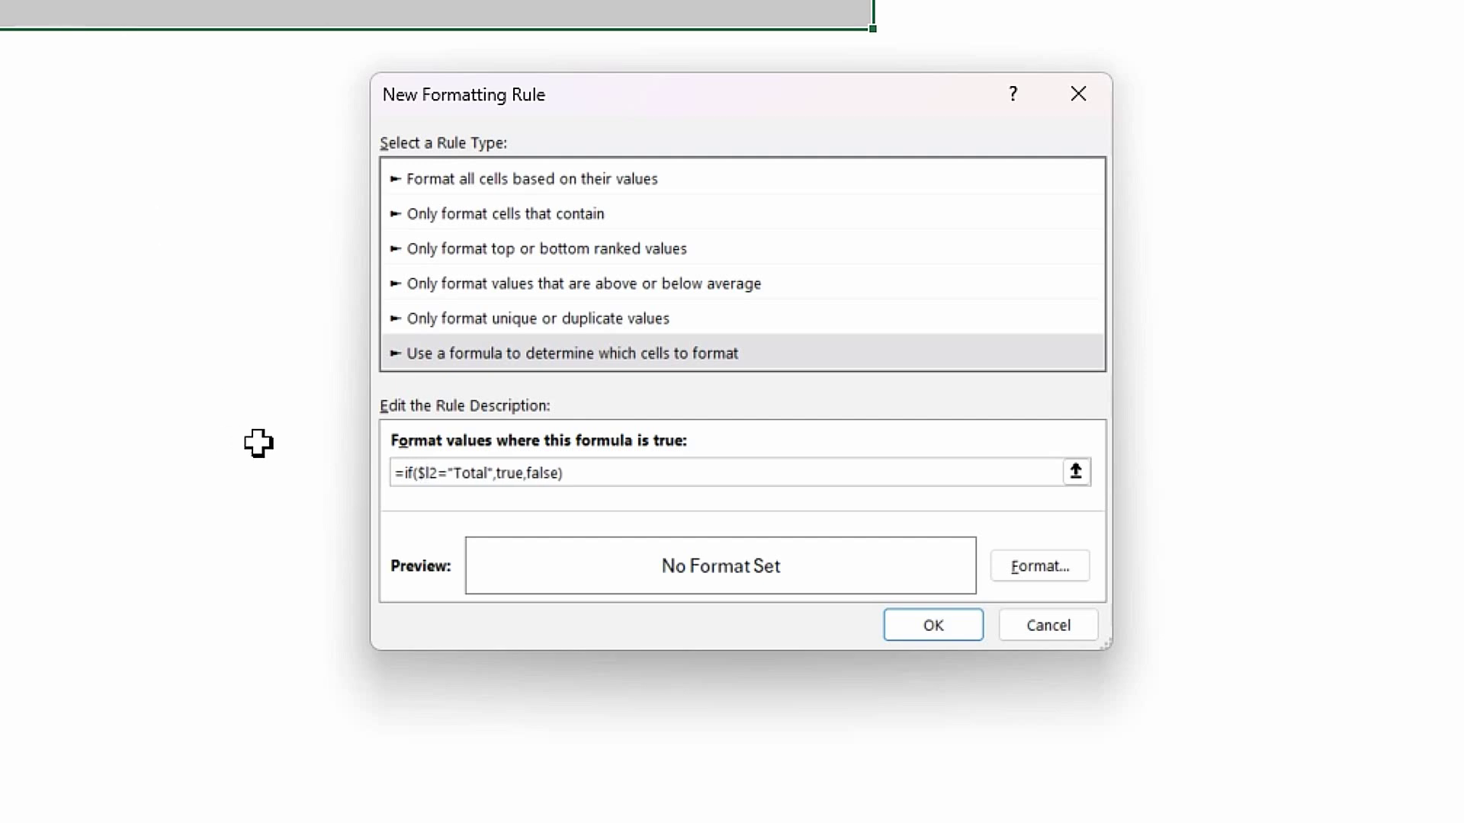
Step: Set the rule's format to bold italic text with a solid dark green top border, and apply the rule
{"action": "left_click", "coordinate": [1067, 584]}
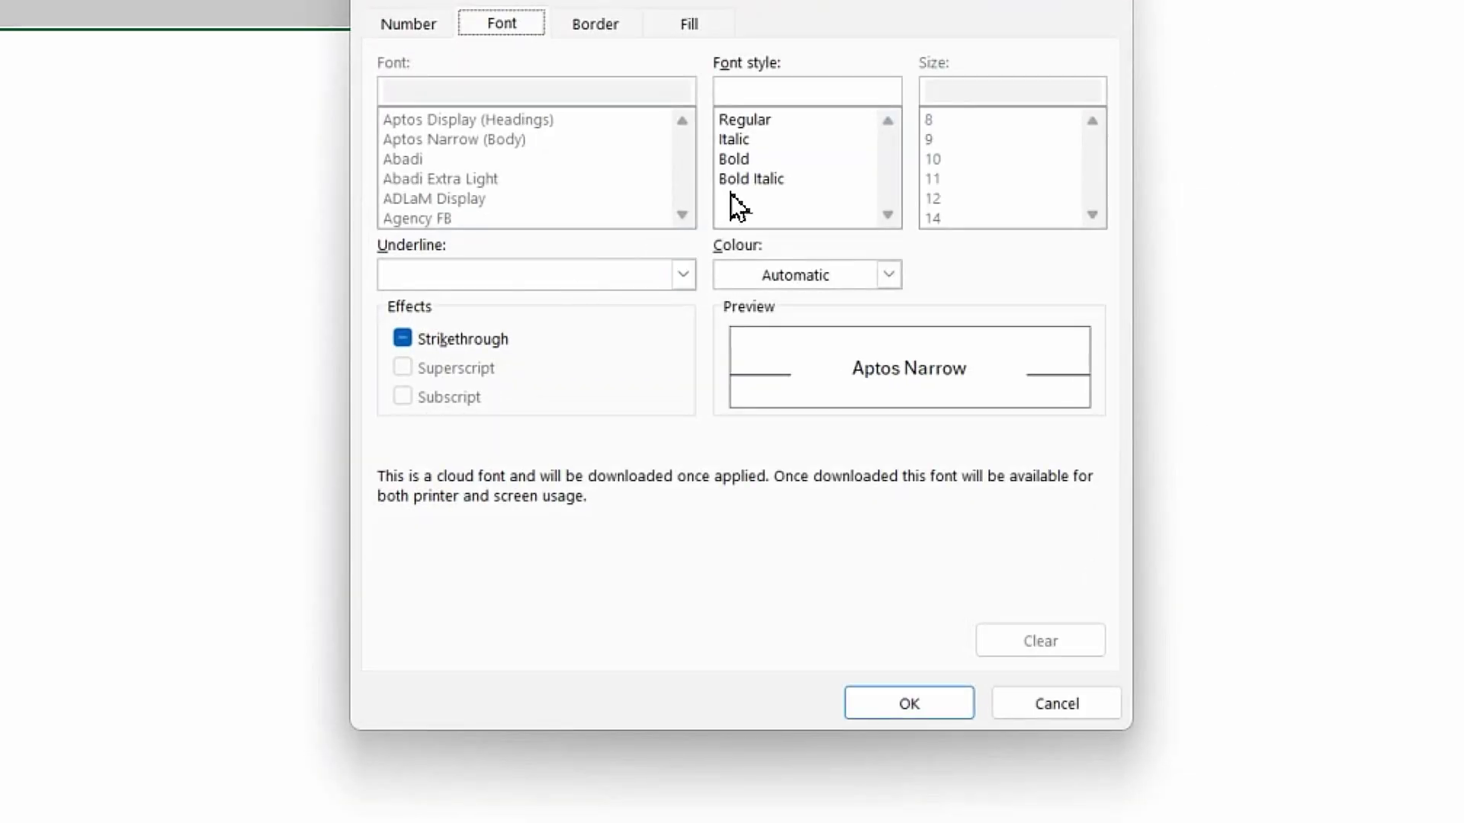
{"action": "left_click", "coordinate": [757, 185]}
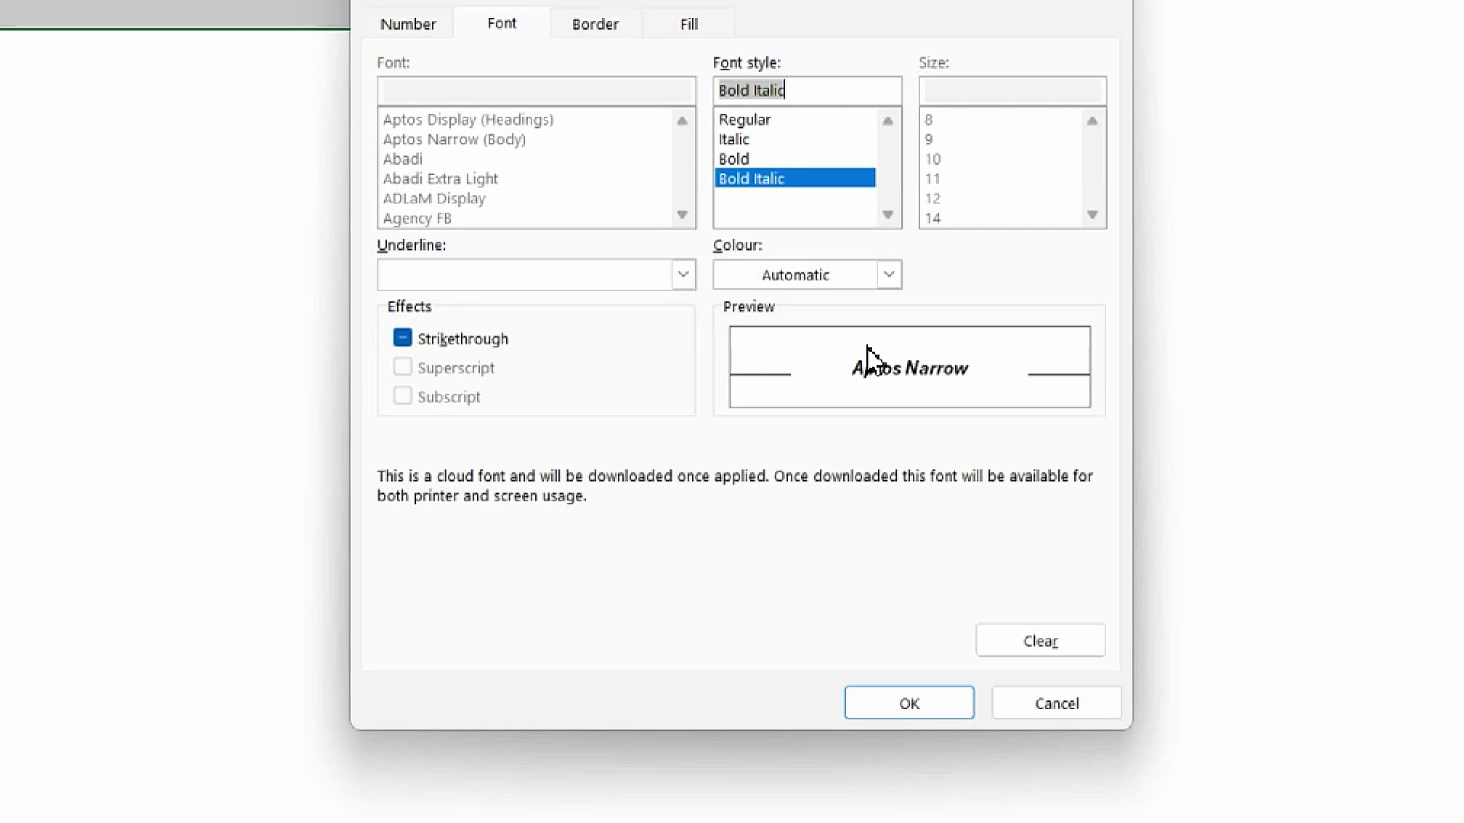
{"action": "left_click", "coordinate": [604, 25]}
{"action": "left_click", "coordinate": [550, 338]}
{"action": "left_click", "coordinate": [616, 564]}
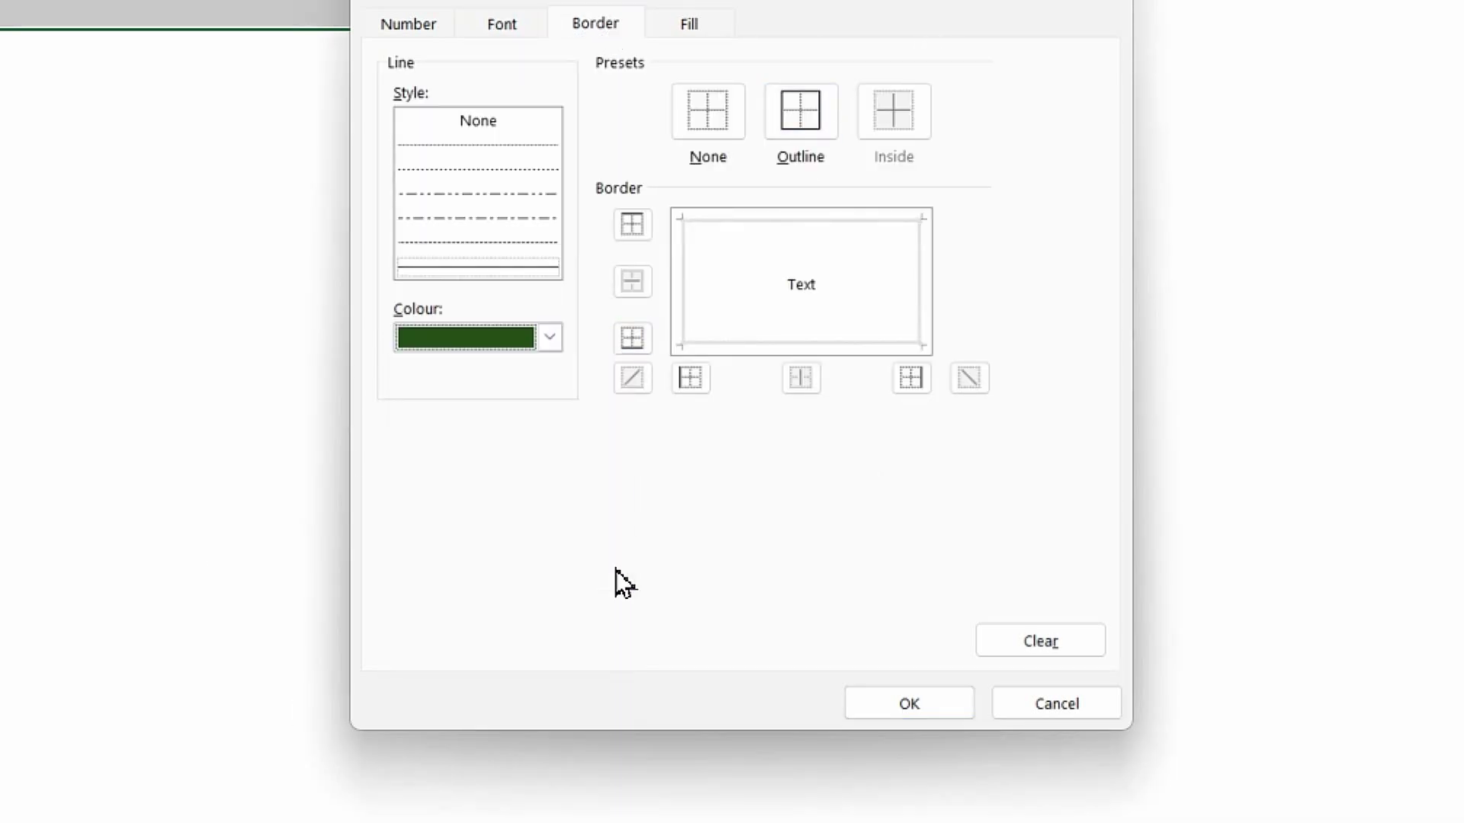
{"action": "left_click", "coordinate": [491, 271]}
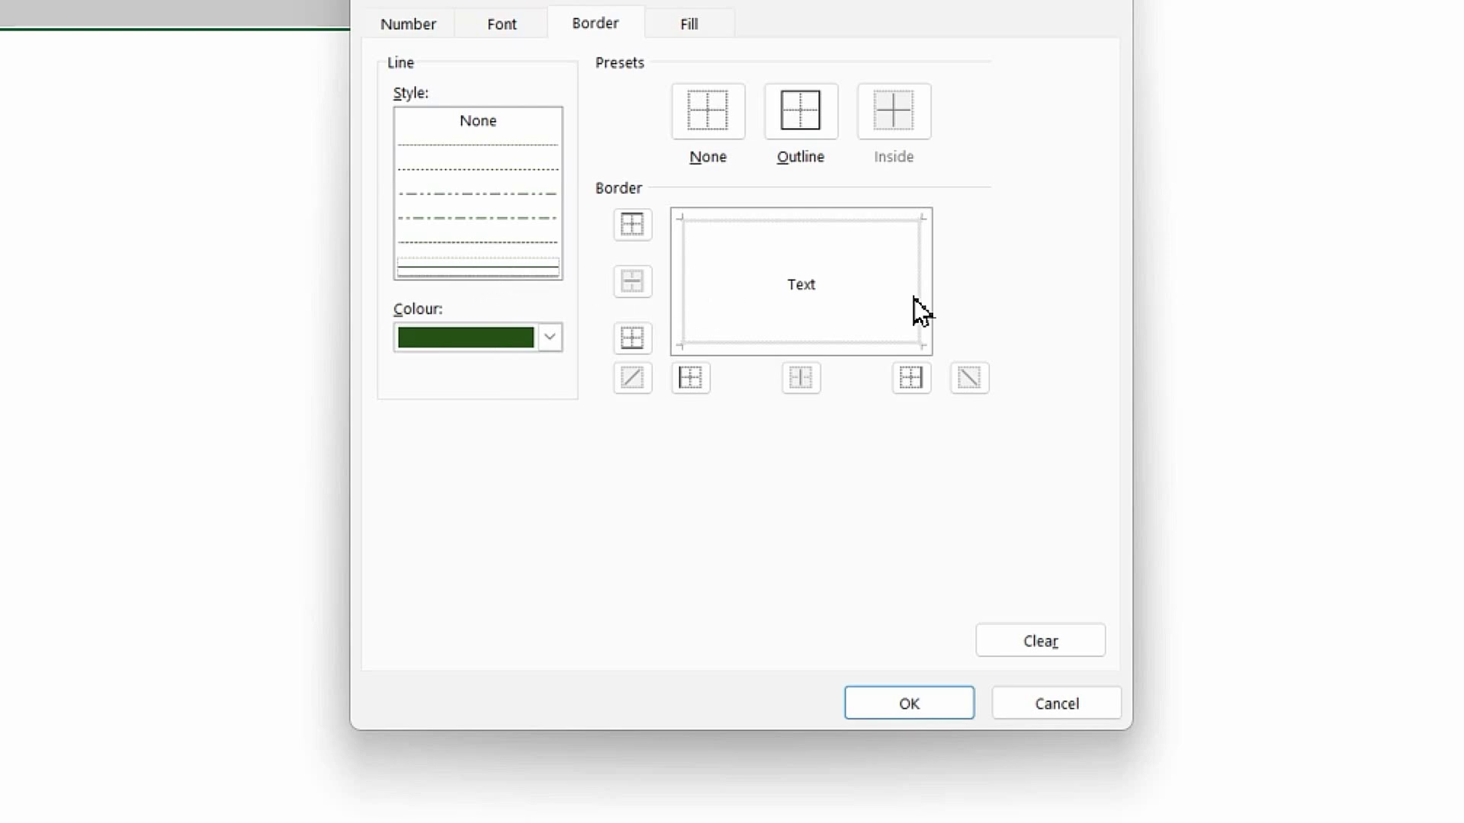
{"action": "left_click", "coordinate": [802, 222]}
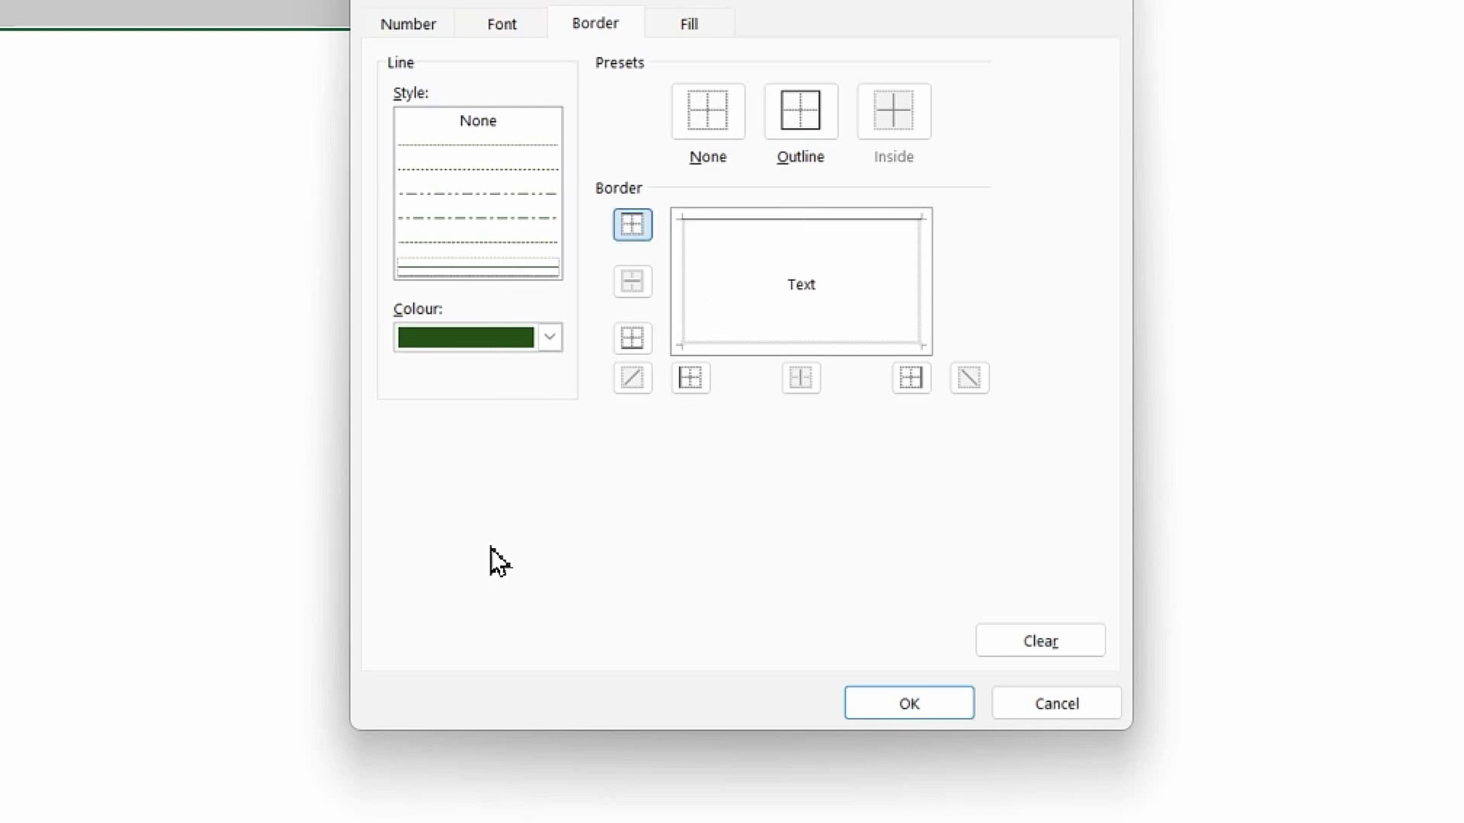
{"action": "left_click", "coordinate": [871, 702]}
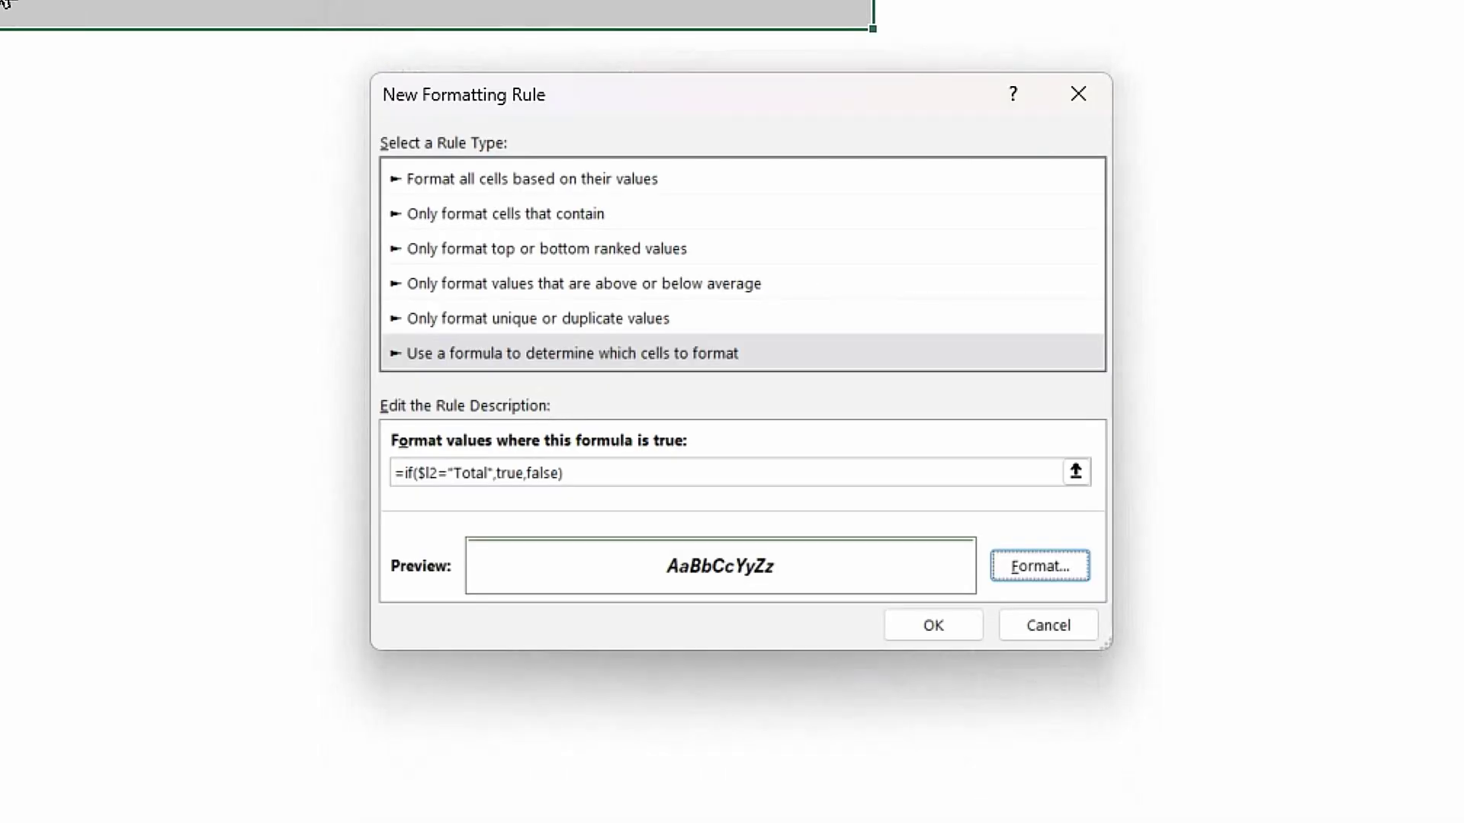
{"action": "left_click", "coordinate": [933, 627]}
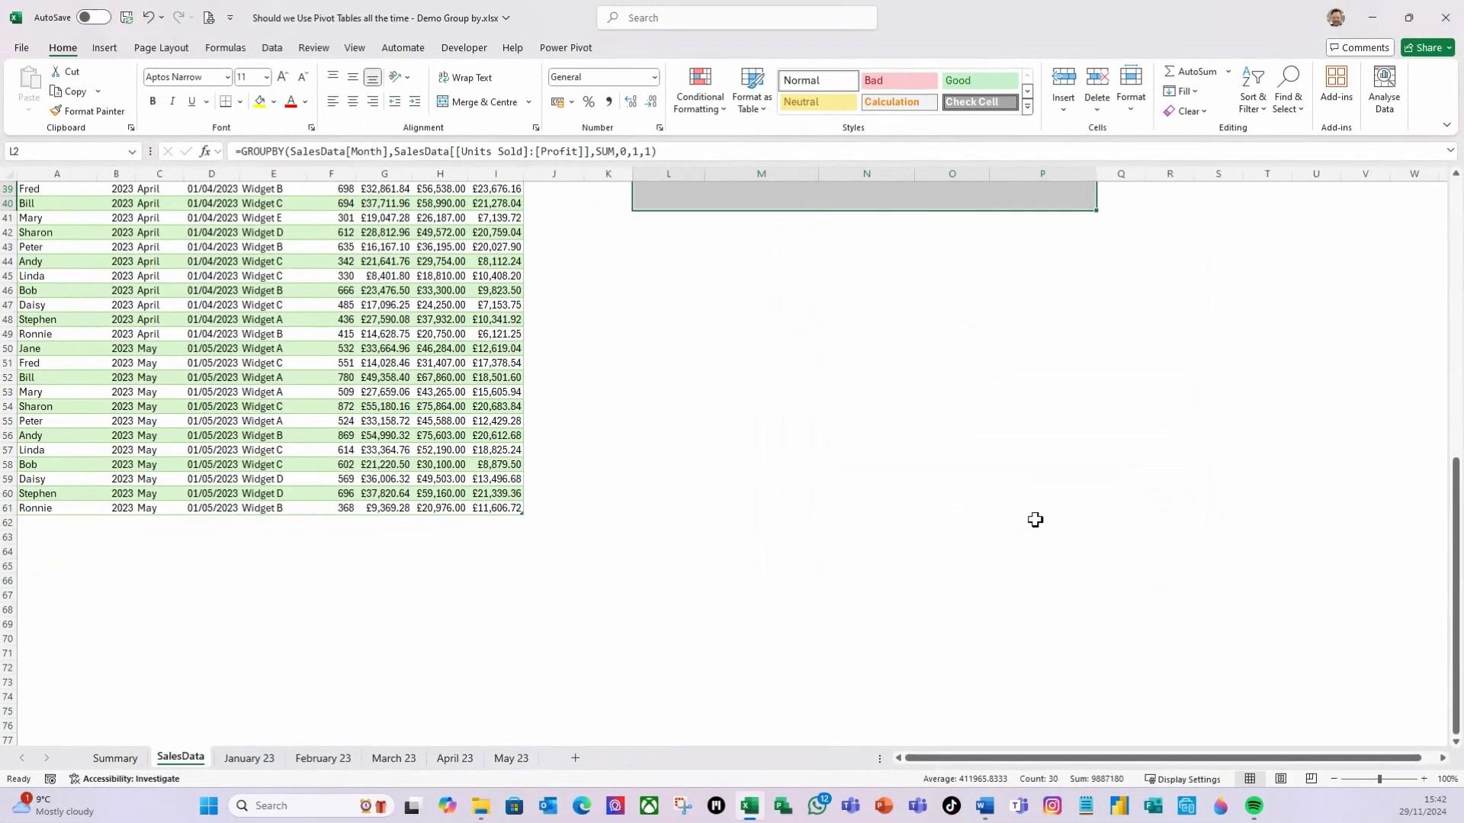
{"action": "scroll", "coordinate": [900, 461], "scroll_direction": "up", "scroll_amount": 10}
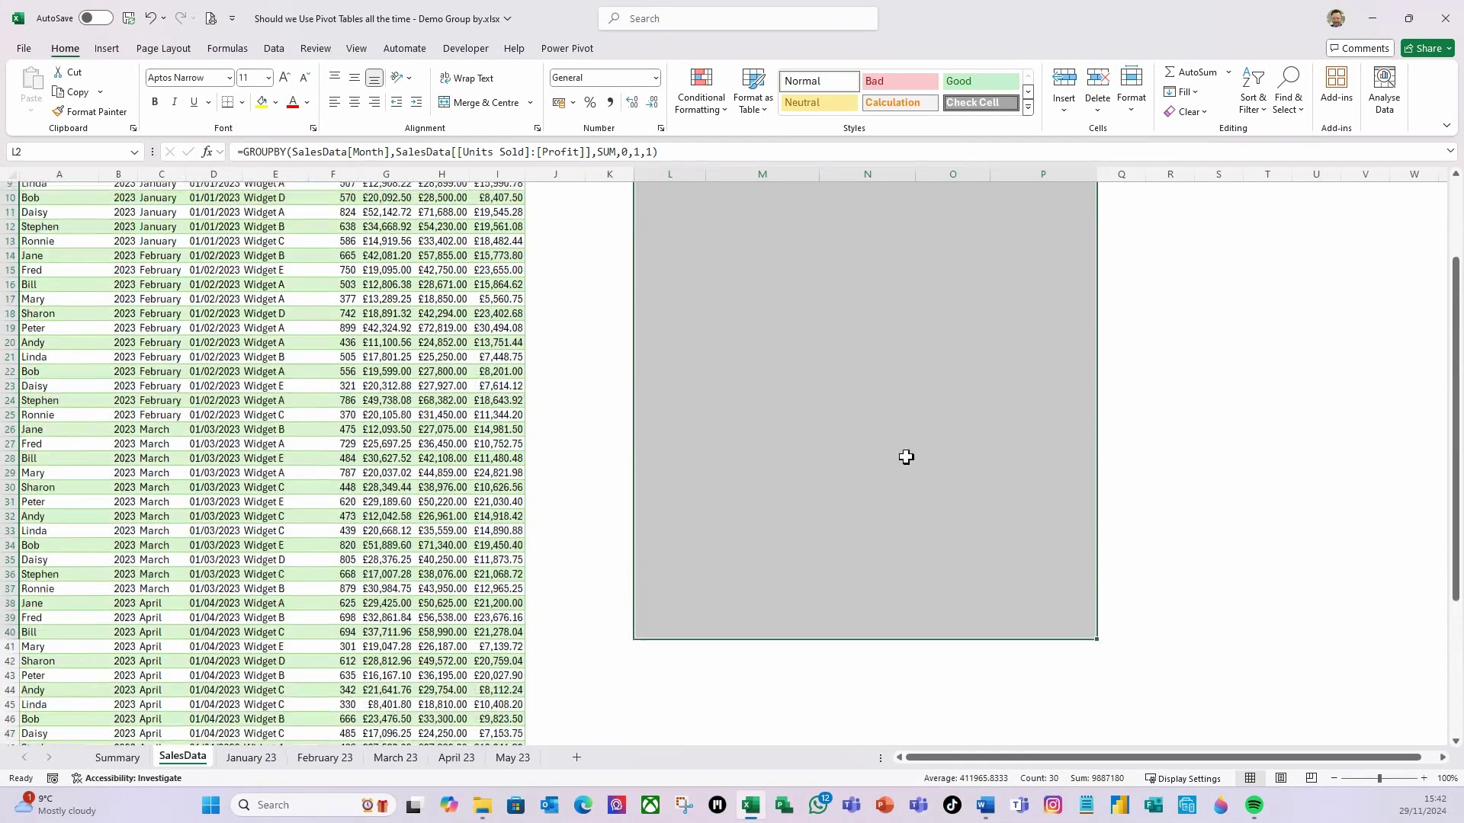
{"action": "scroll", "coordinate": [908, 427], "scroll_direction": "up", "scroll_amount": 3}
{"action": "left_click", "coordinate": [1206, 235]}
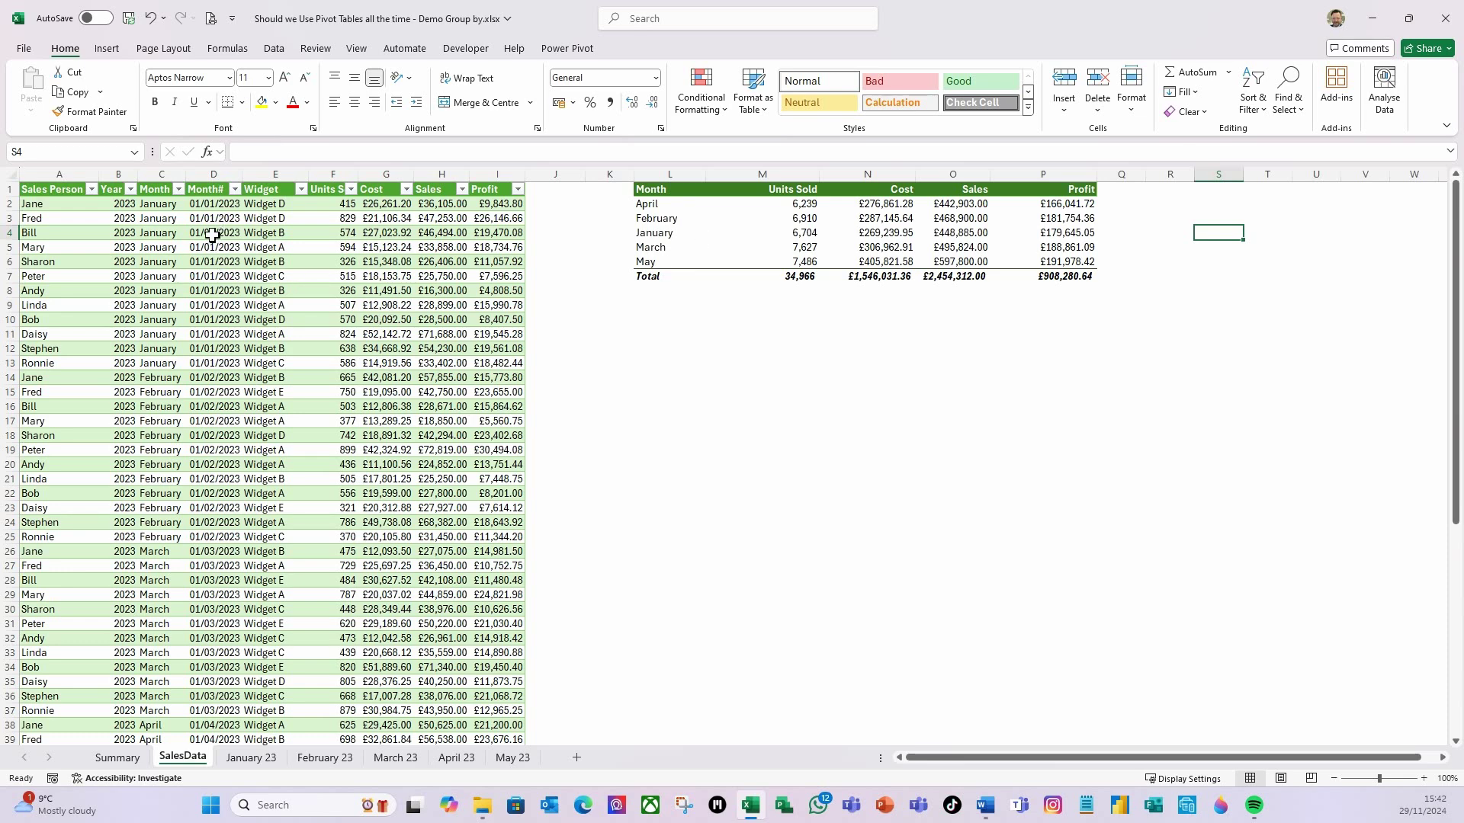
Step: Change the row field of the GROUPBY formula in L2 from the Month column to SalesData's Month# column
{"action": "left_click", "coordinate": [660, 203]}
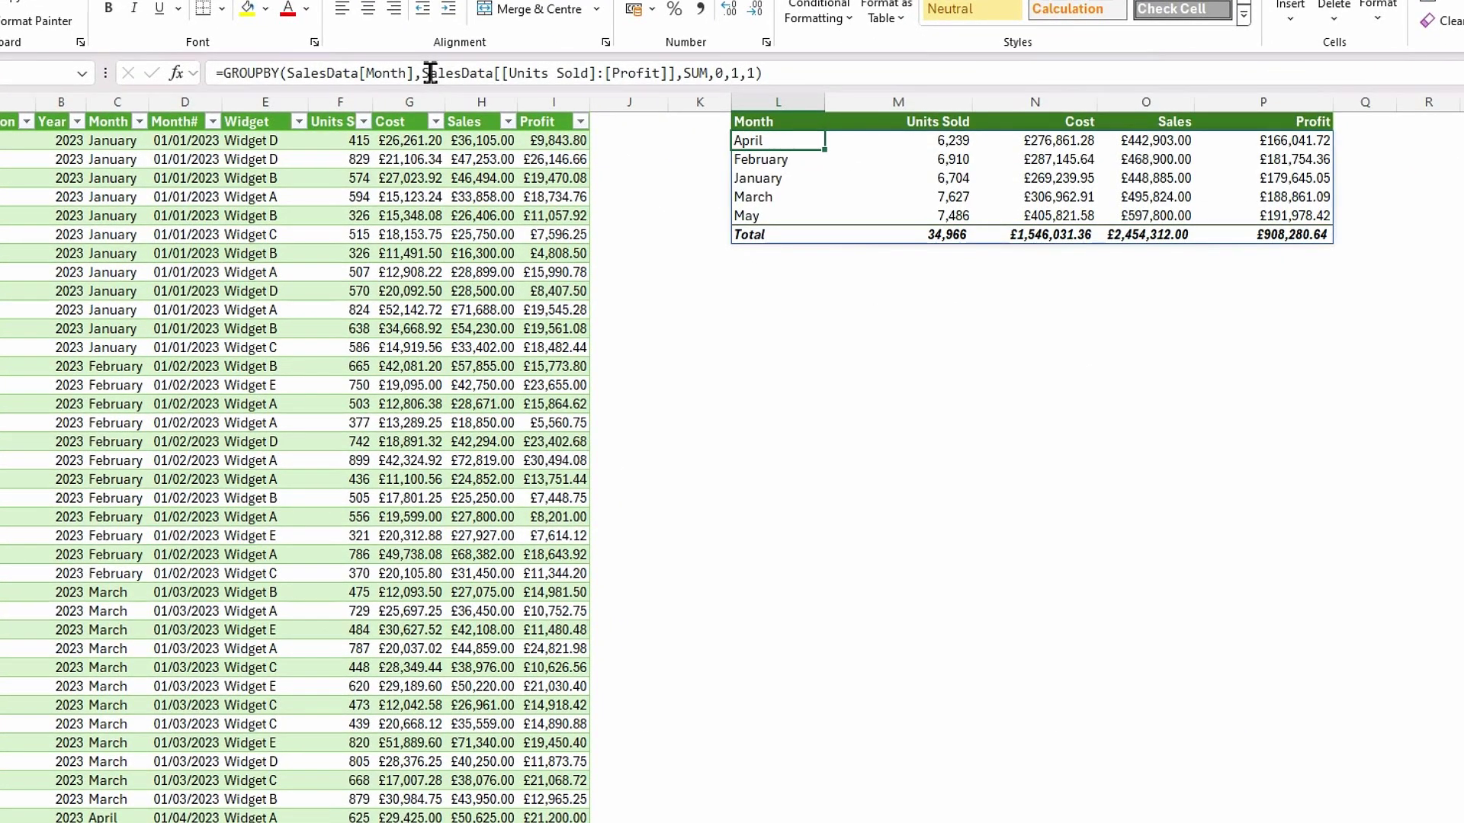
{"action": "left_click_drag", "start_coordinate": [414, 79], "coordinate": [292, 84]}
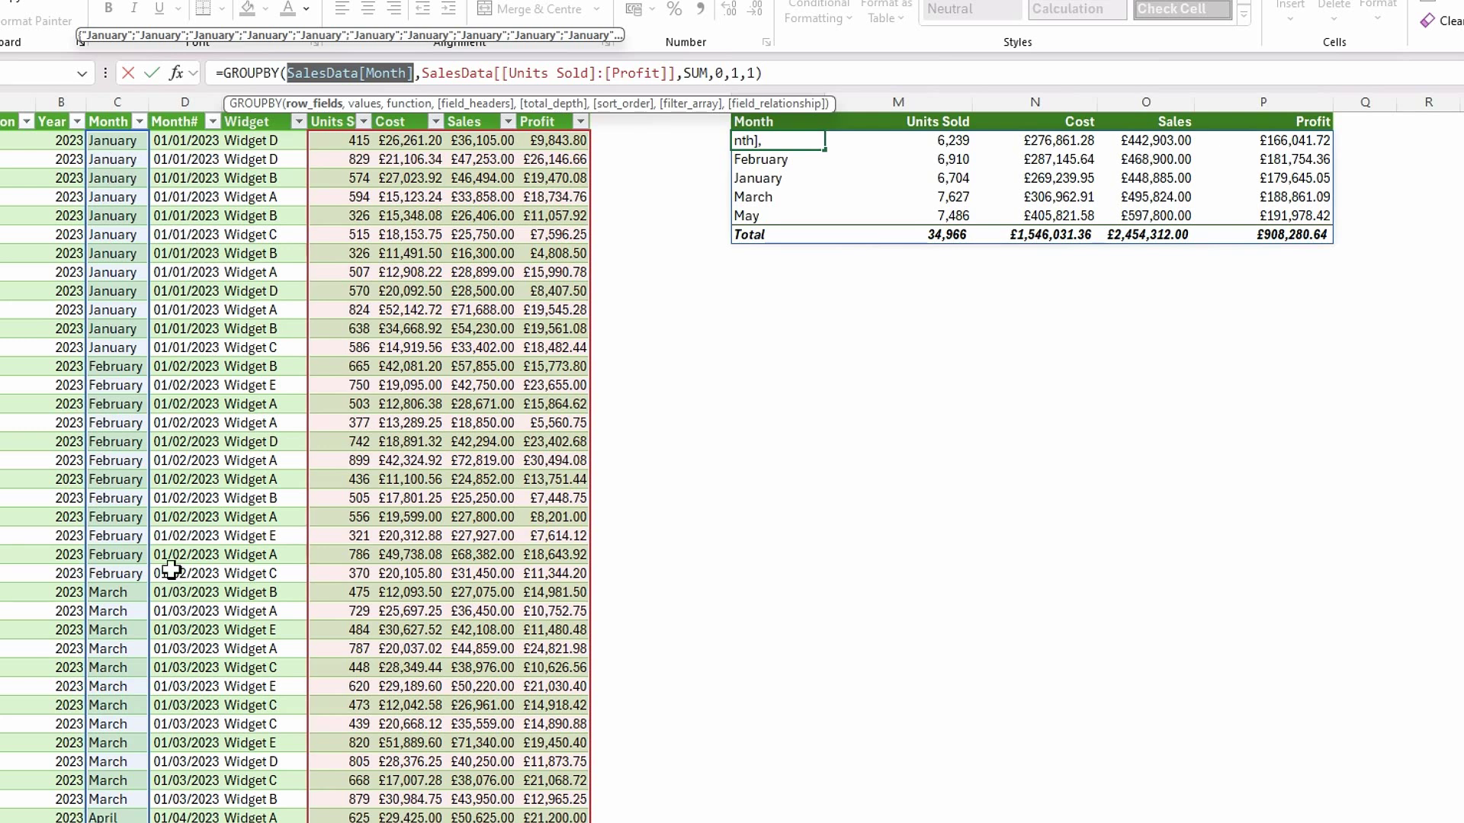
{"action": "left_click", "coordinate": [182, 113]}
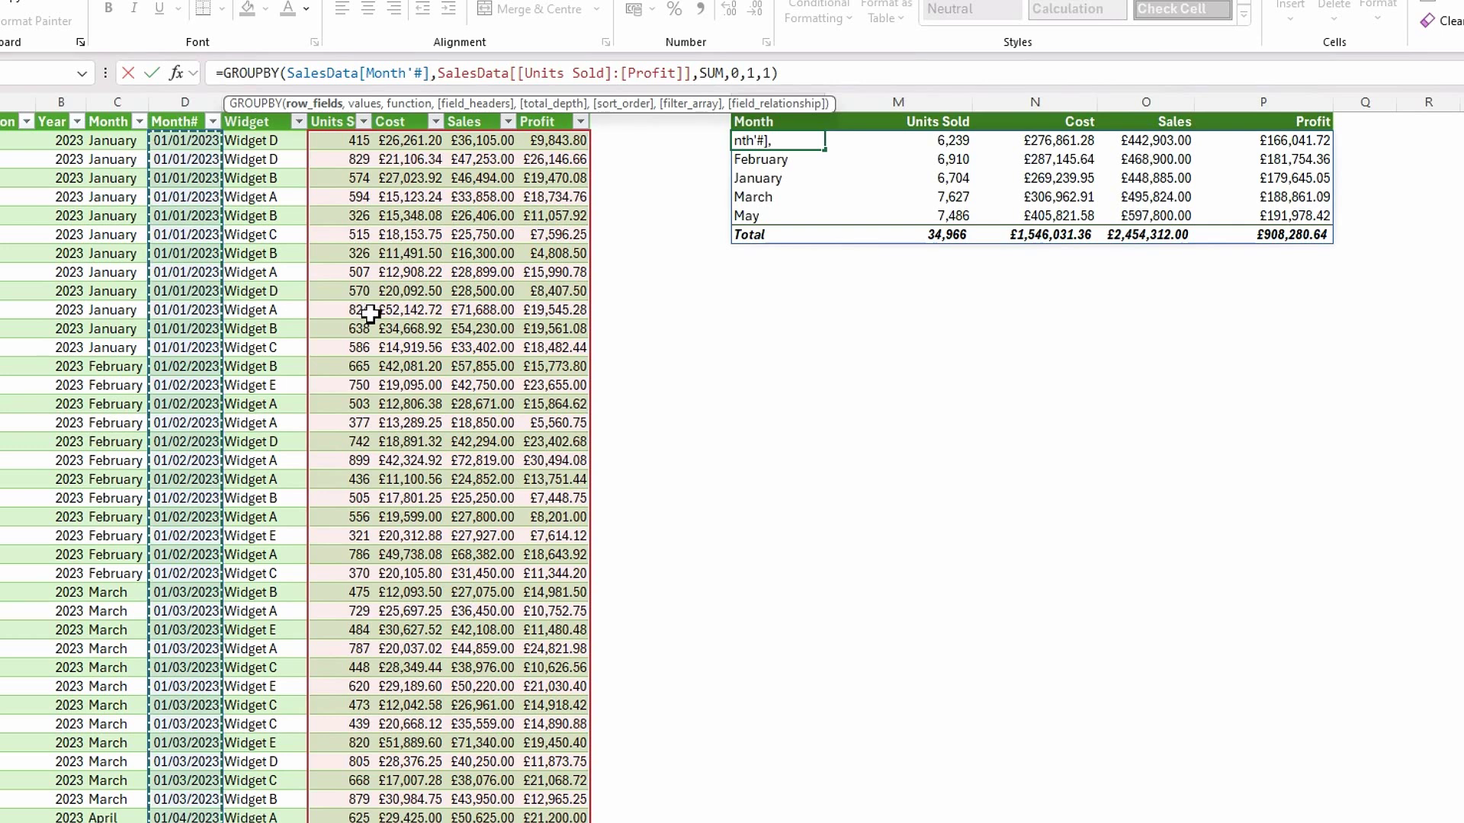
{"action": "key", "text": "Return"}
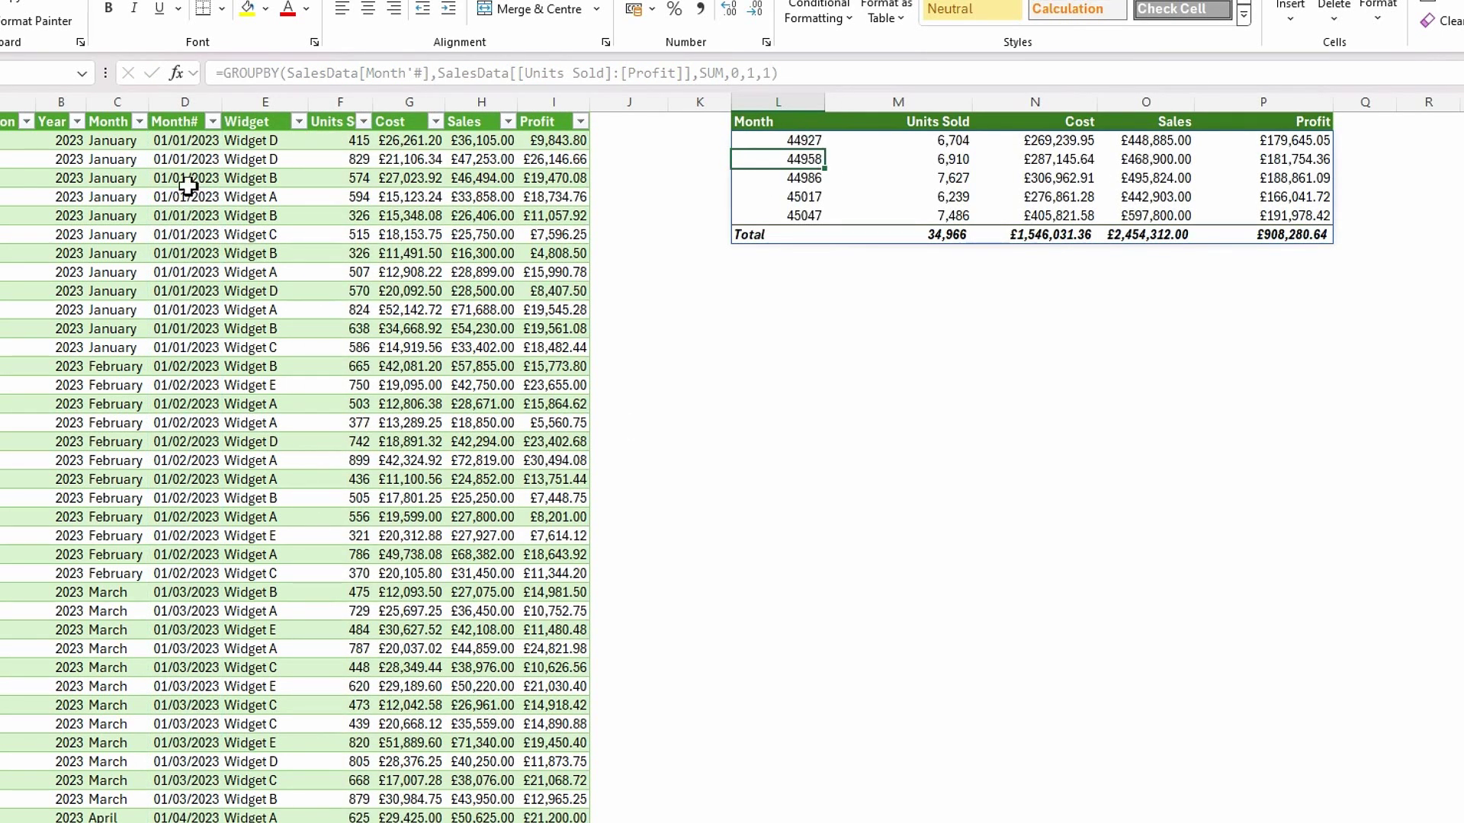
Step: Apply the custom number format mmmm to column L and left-align it
{"action": "left_click", "coordinate": [778, 102]}
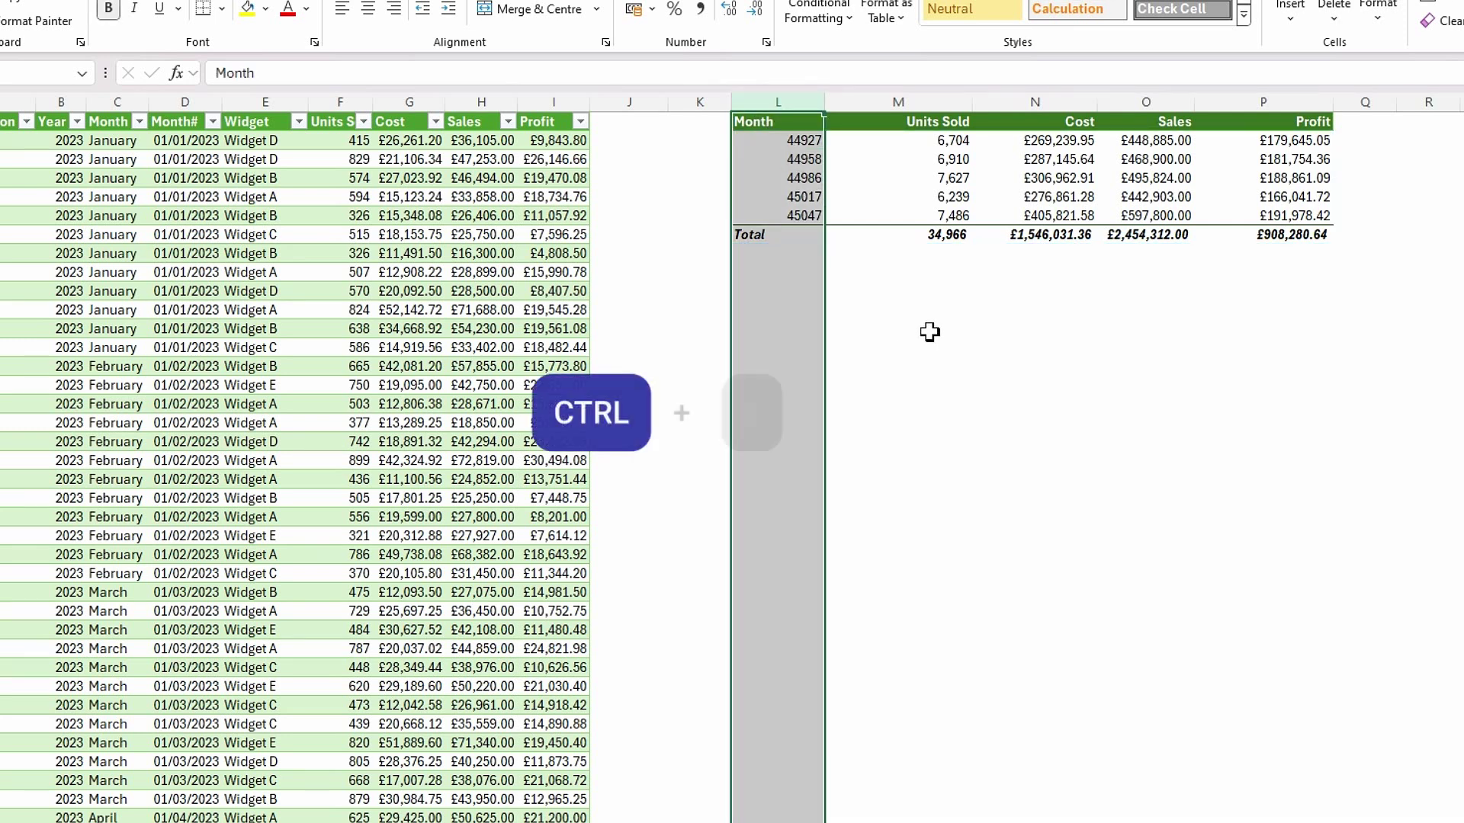
{"action": "key", "text": "ctrl+1"}
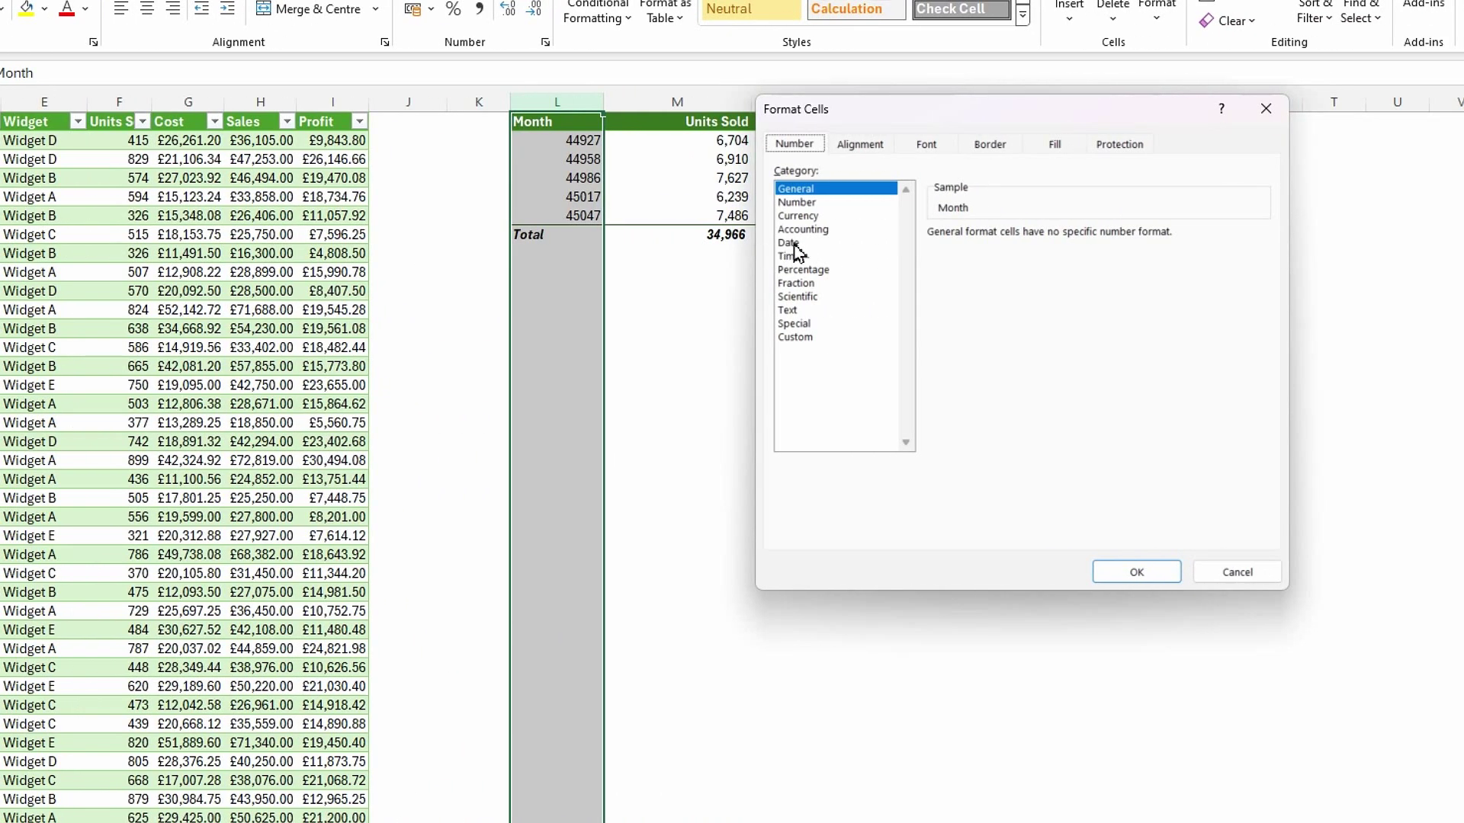
{"action": "left_click", "coordinate": [789, 244]}
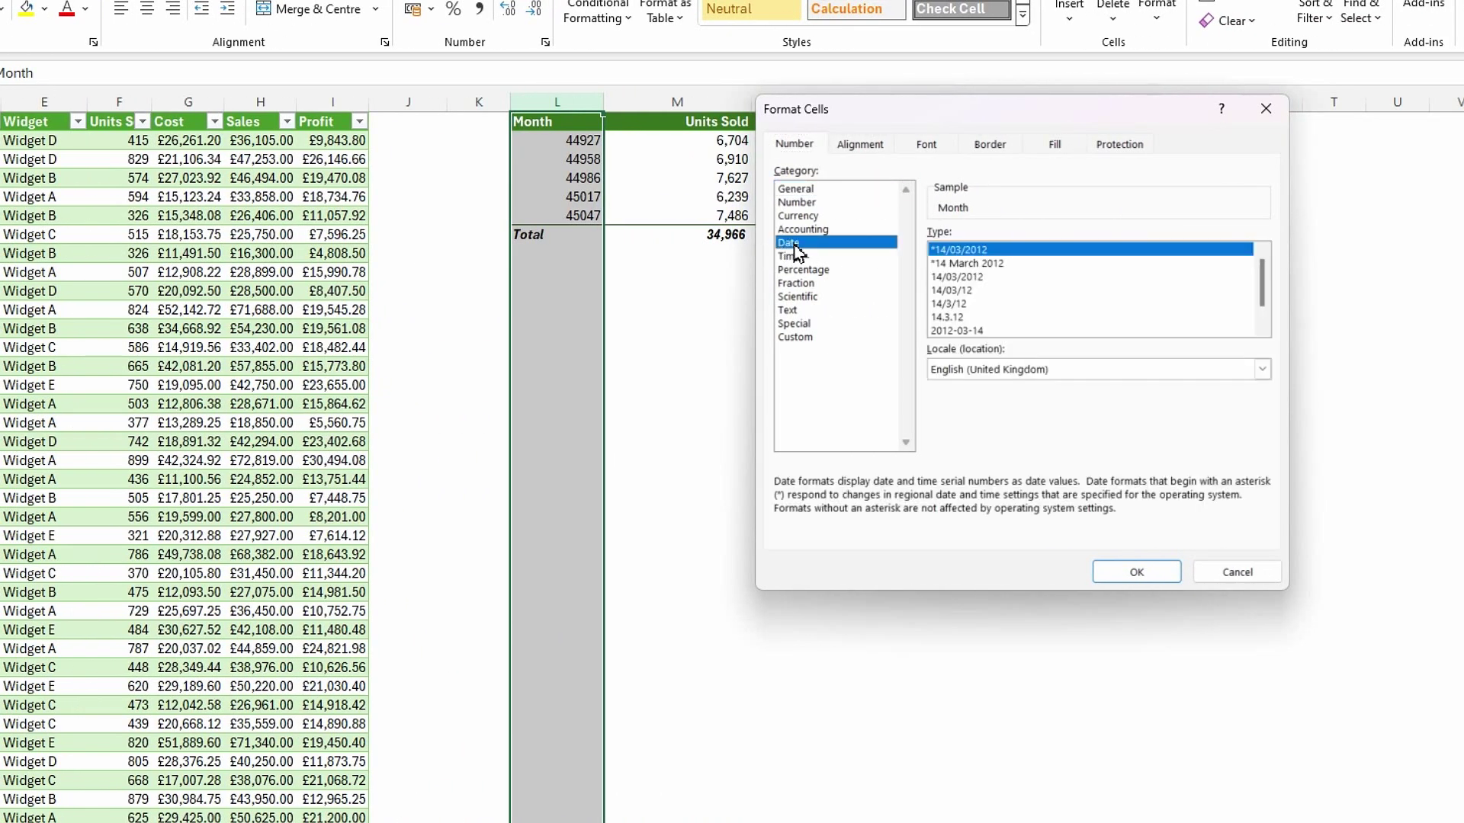
{"action": "left_click", "coordinate": [796, 340]}
{"action": "left_click_drag", "start_coordinate": [1003, 250], "coordinate": [874, 241]}
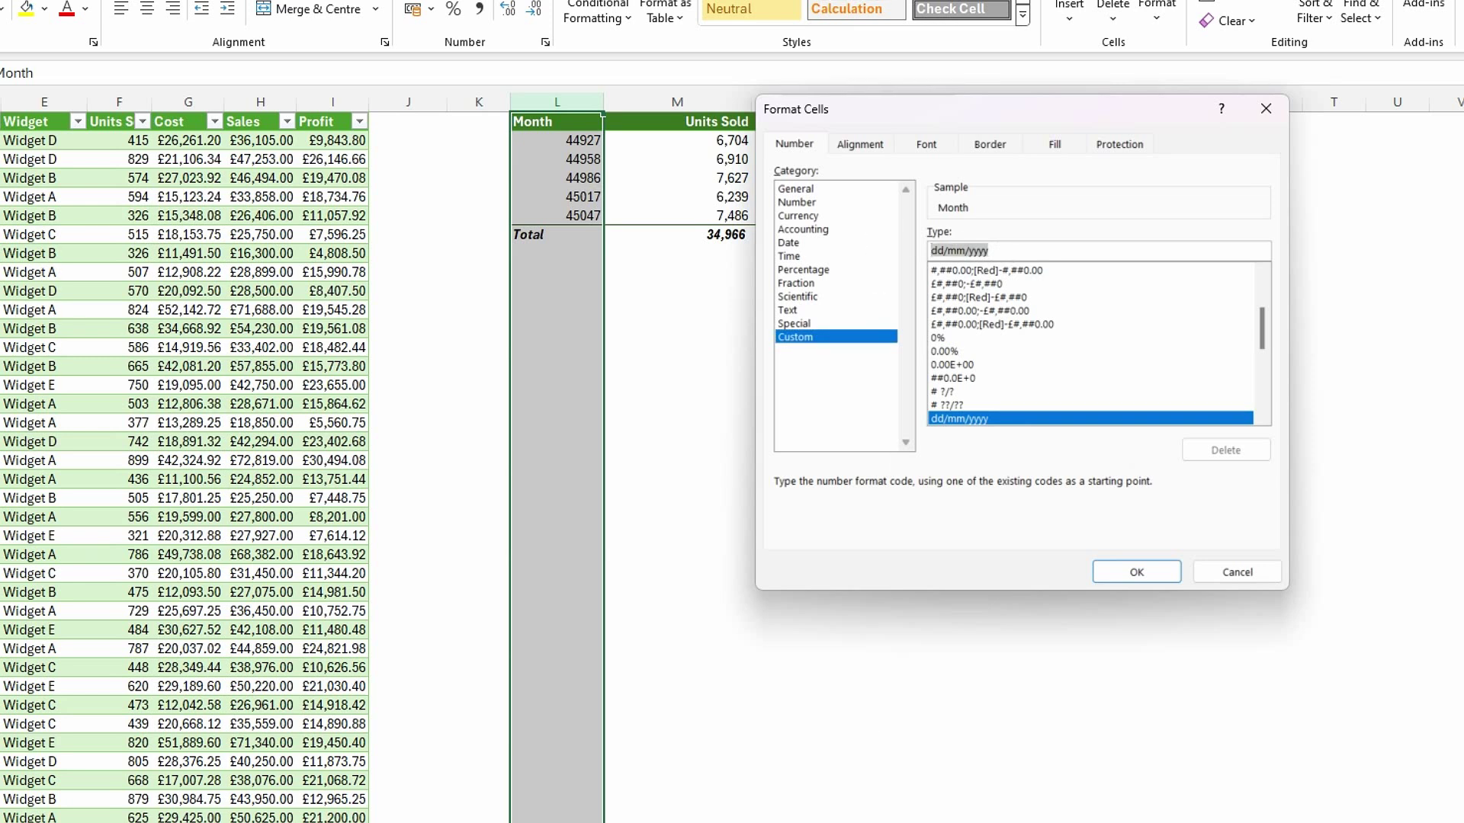
{"action": "type", "text": "mmmm"}
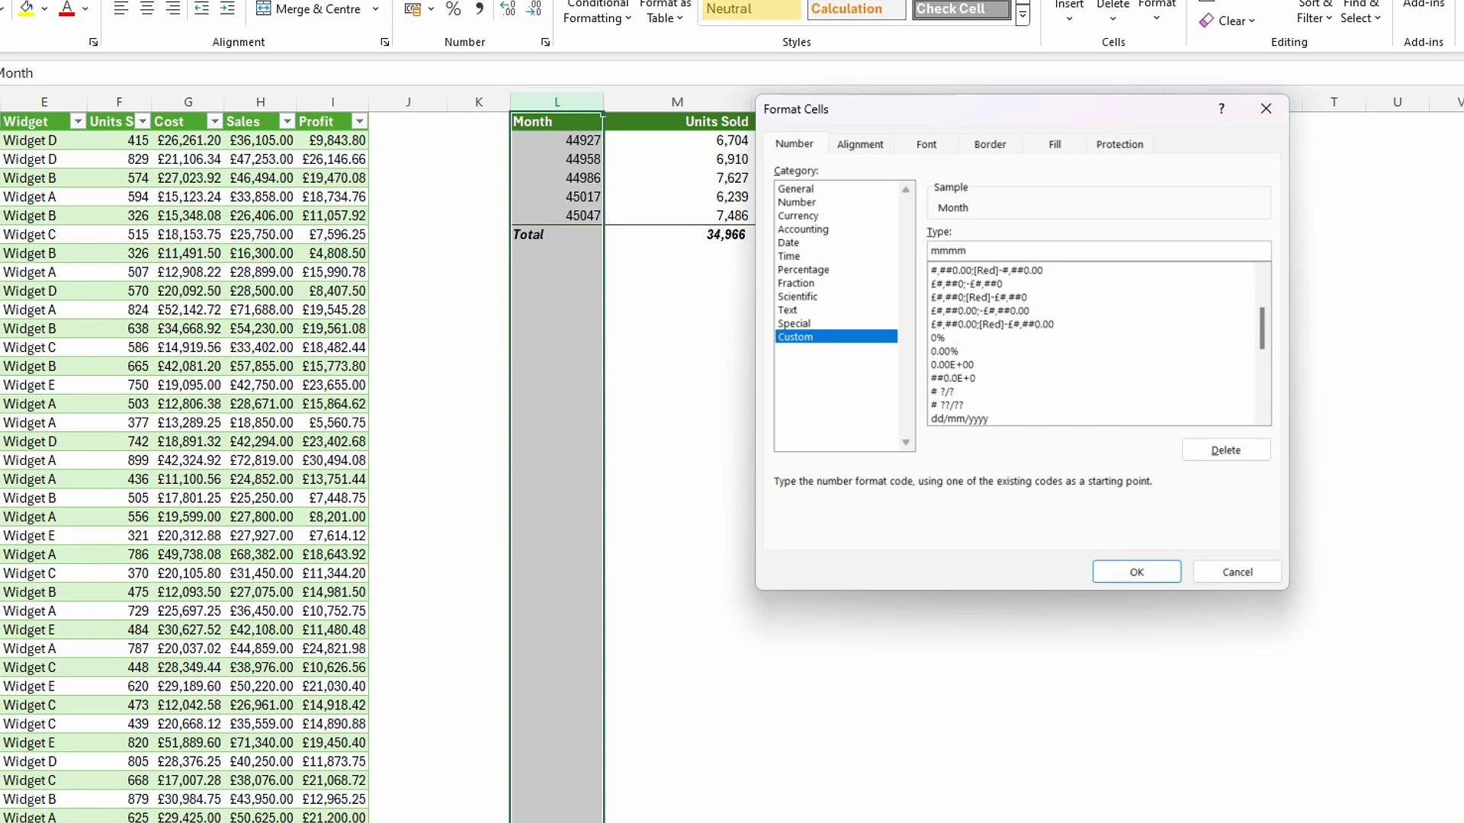
{"action": "left_click", "coordinate": [1129, 576]}
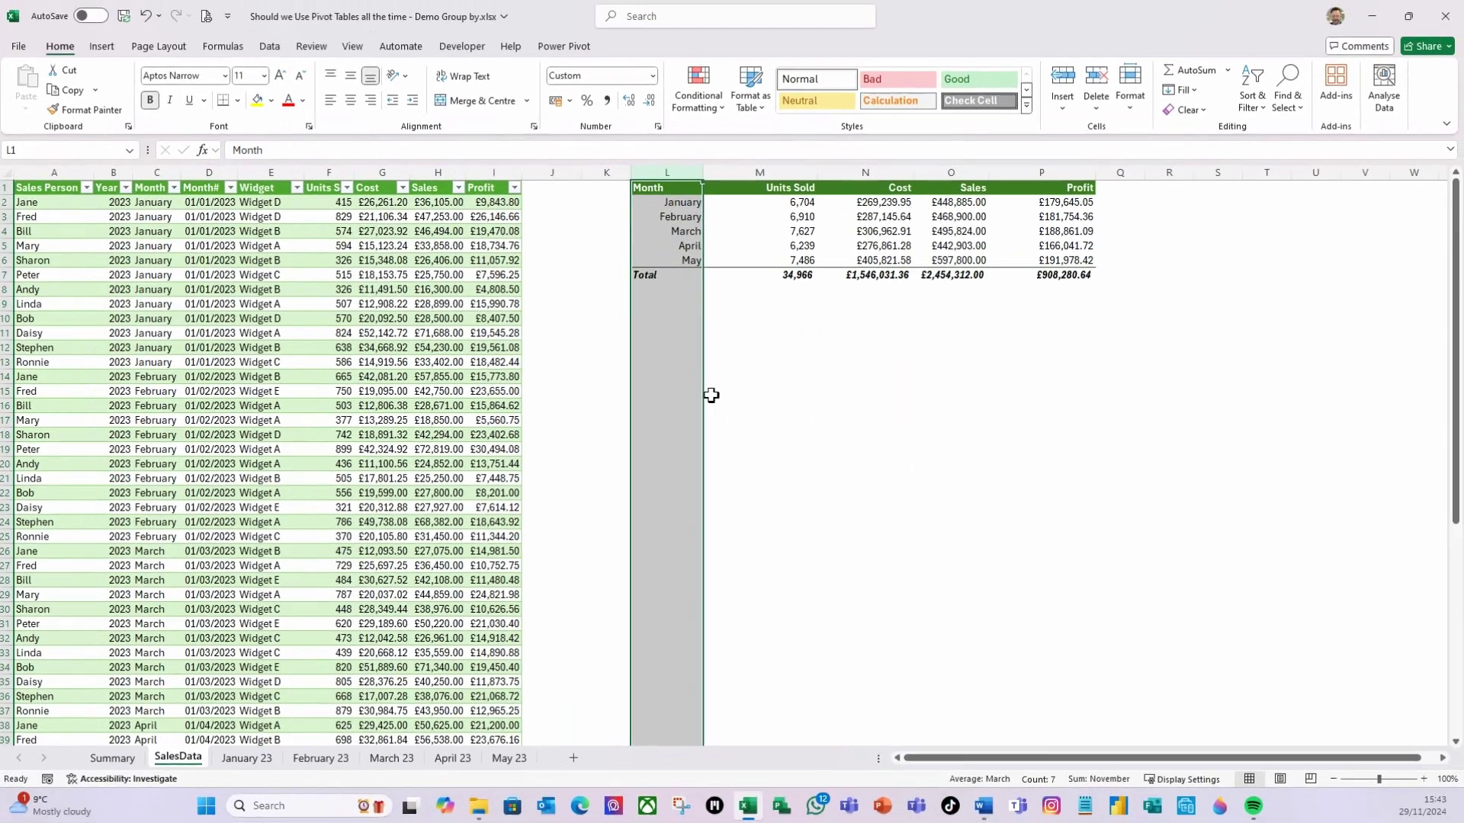
{"action": "left_click", "coordinate": [330, 100]}
{"action": "left_click", "coordinate": [839, 377]}
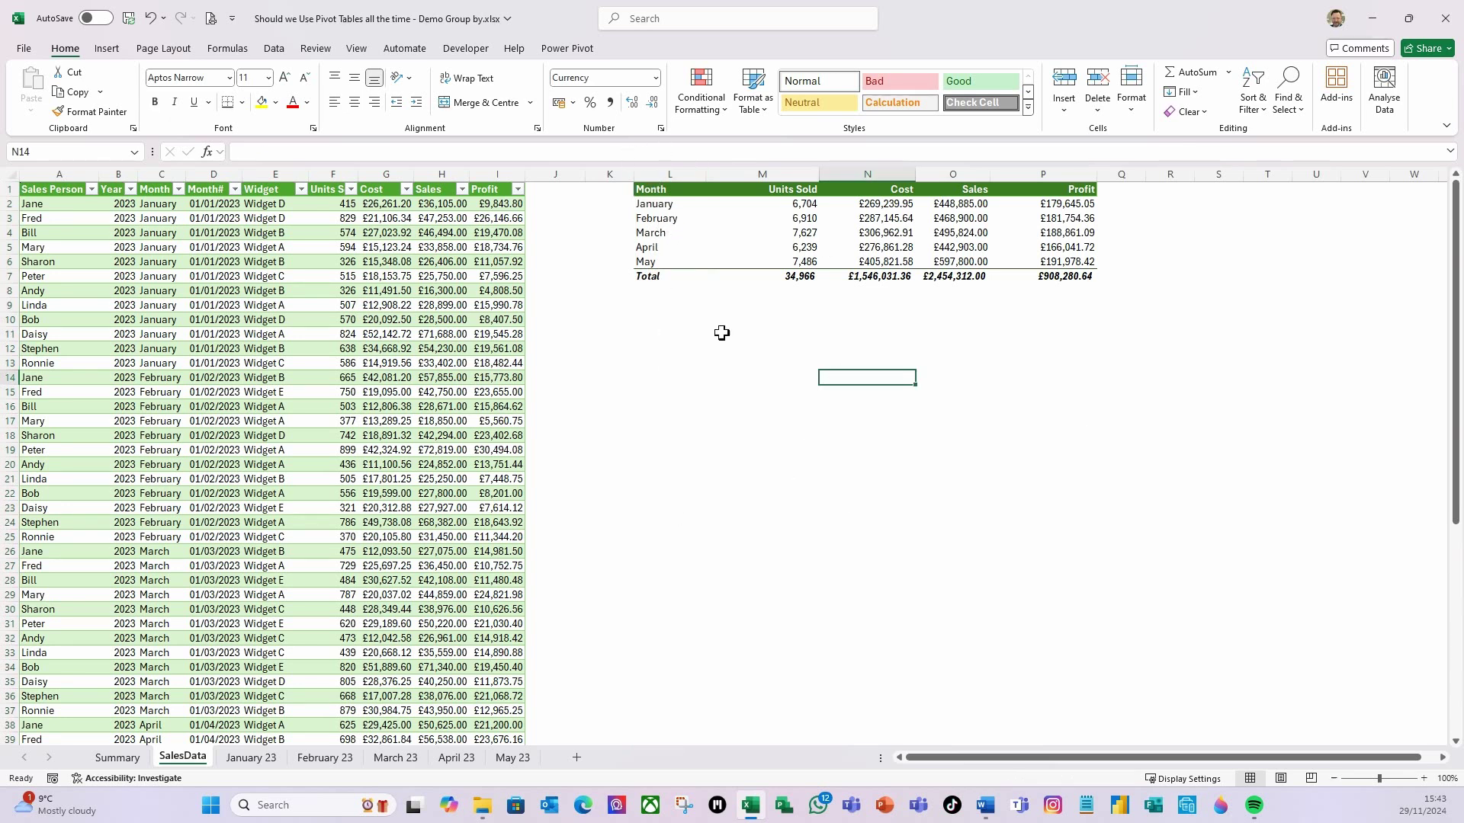
Step: Copy the monthly summary with its headers and spare formatted rows, from L1 across to column P and down to row 39
{"action": "left_click", "coordinate": [658, 204]}
{"action": "left_click_drag", "start_coordinate": [654, 190], "coordinate": [1049, 326]}
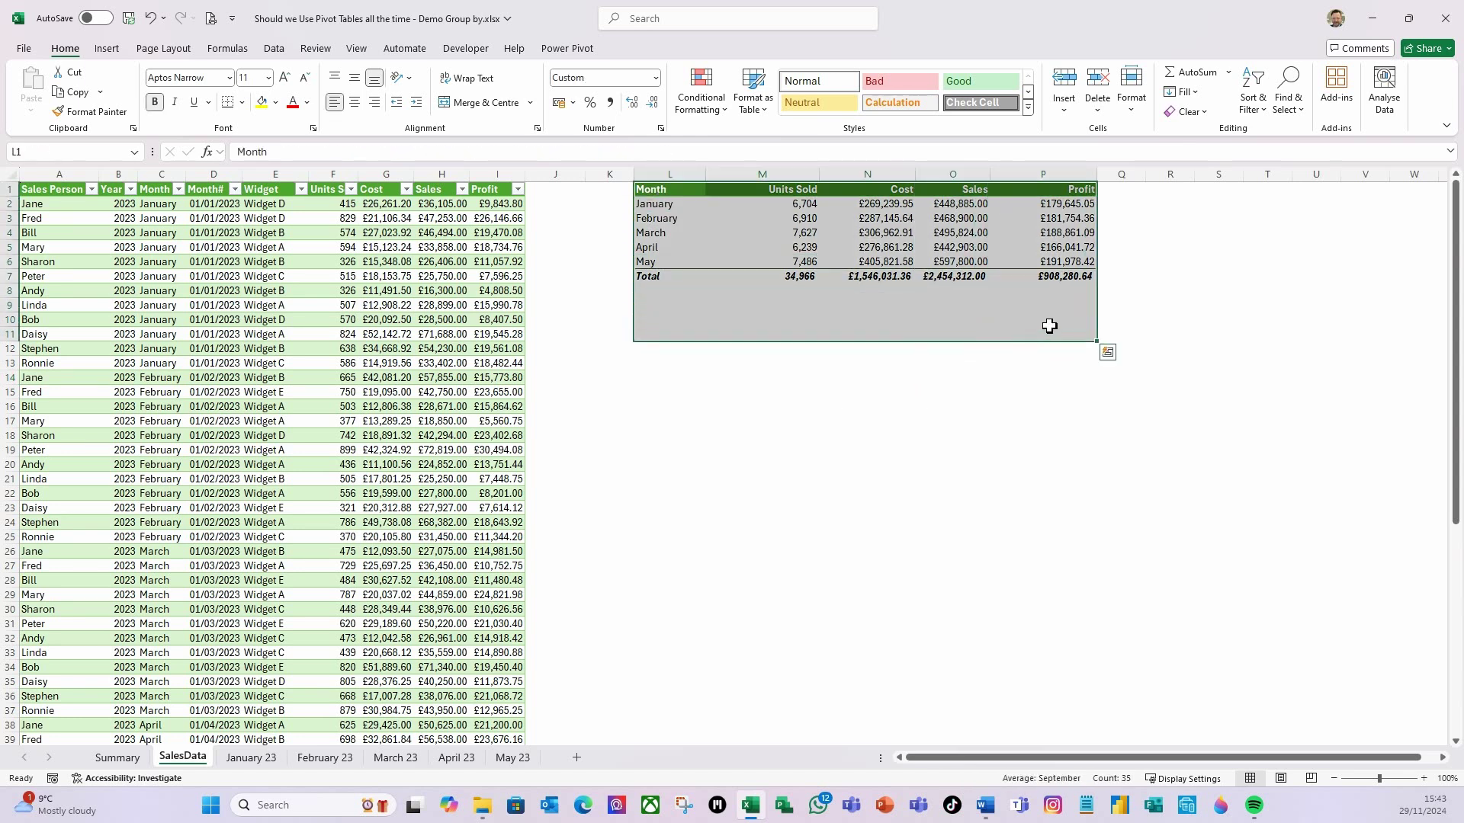
{"action": "key", "text": "Up"}
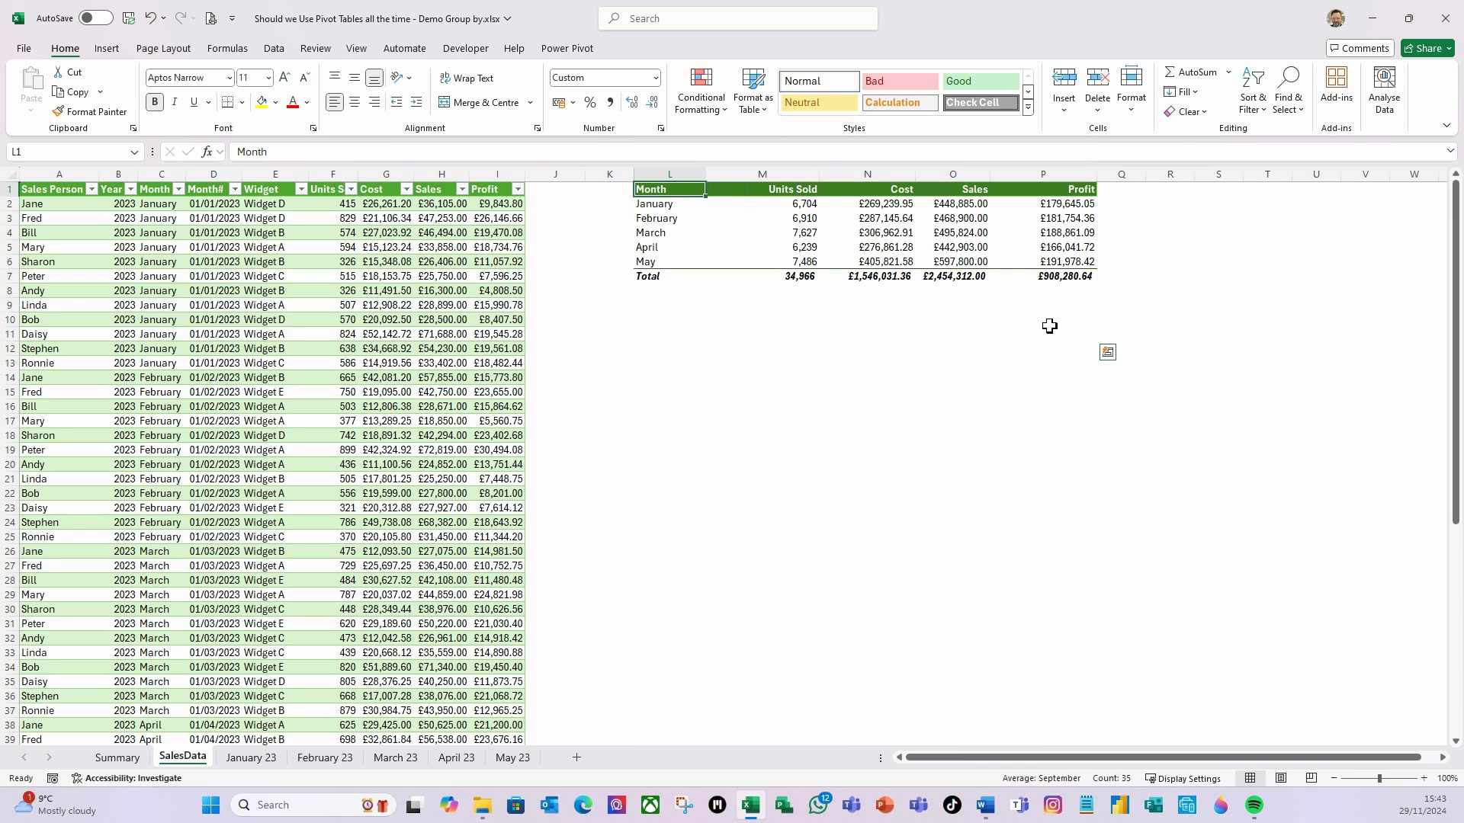
{"action": "key", "text": "shift+Right"}
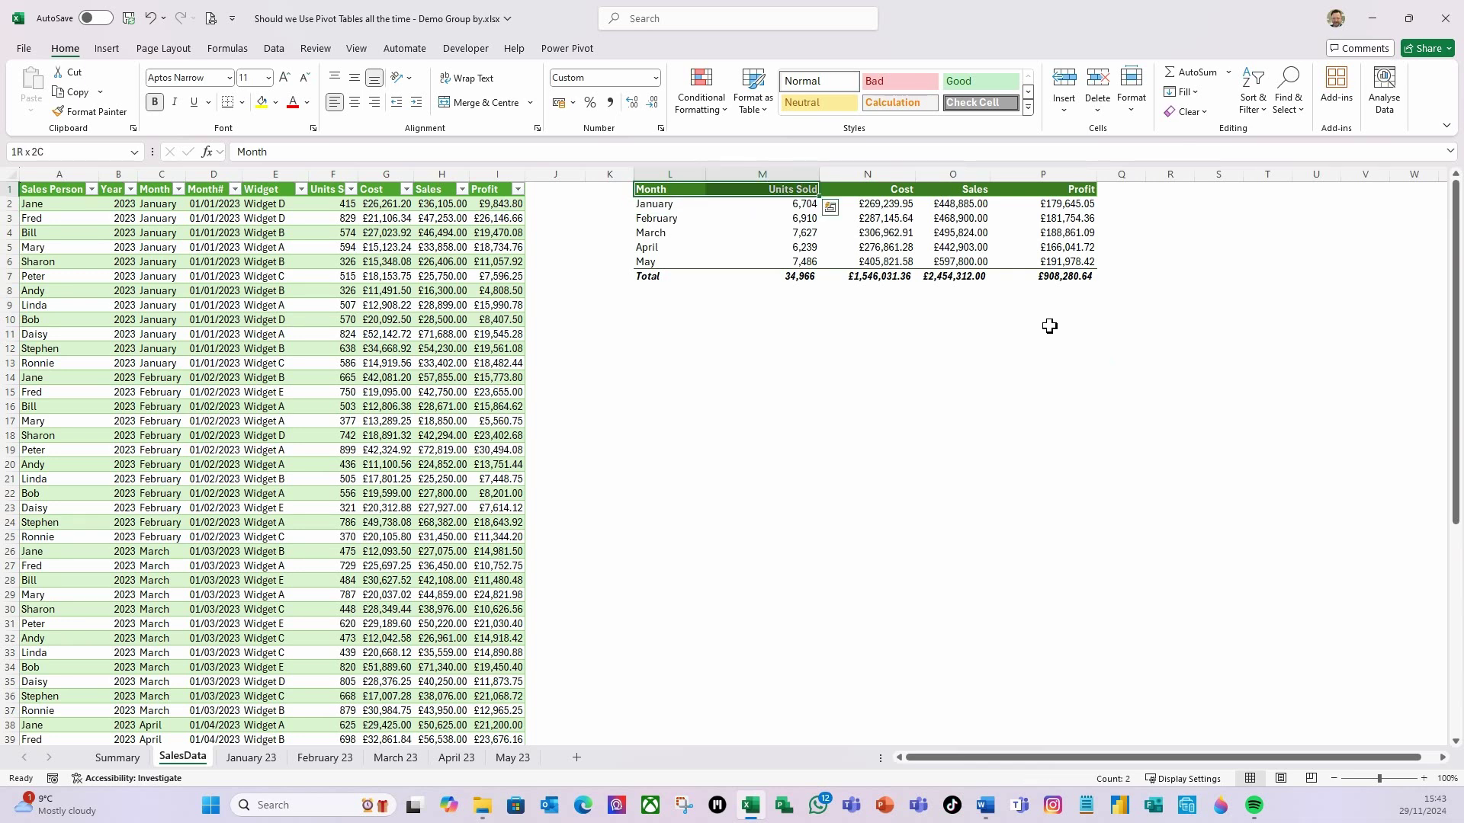
{"action": "key", "text": "shift+Right"}
{"action": "key", "text": "shift+Right"}
{"action": "key", "text": "shift+Right"}
{"action": "key", "text": "shift+Right"}
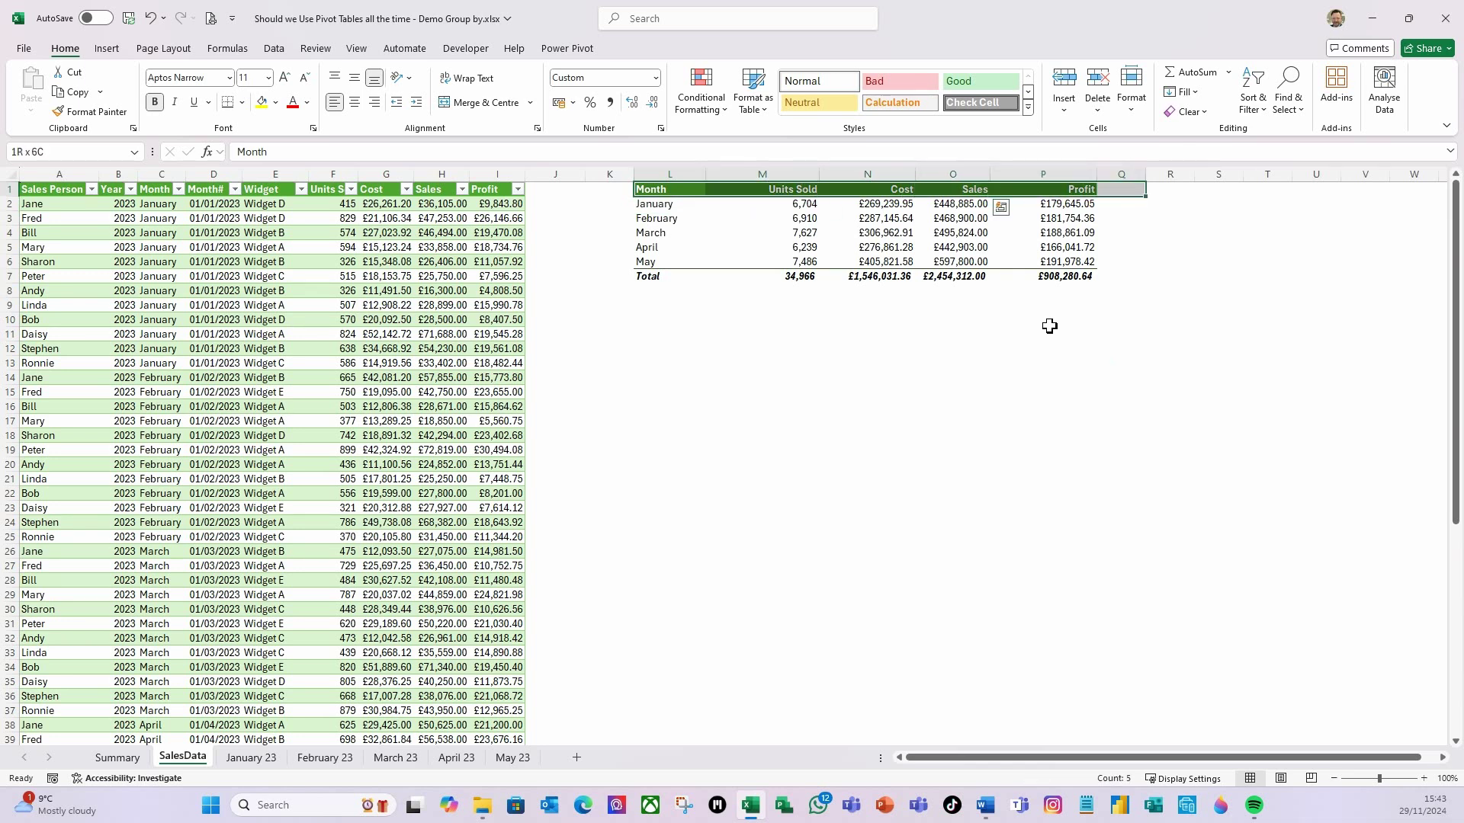
{"action": "key", "text": "shift+Left"}
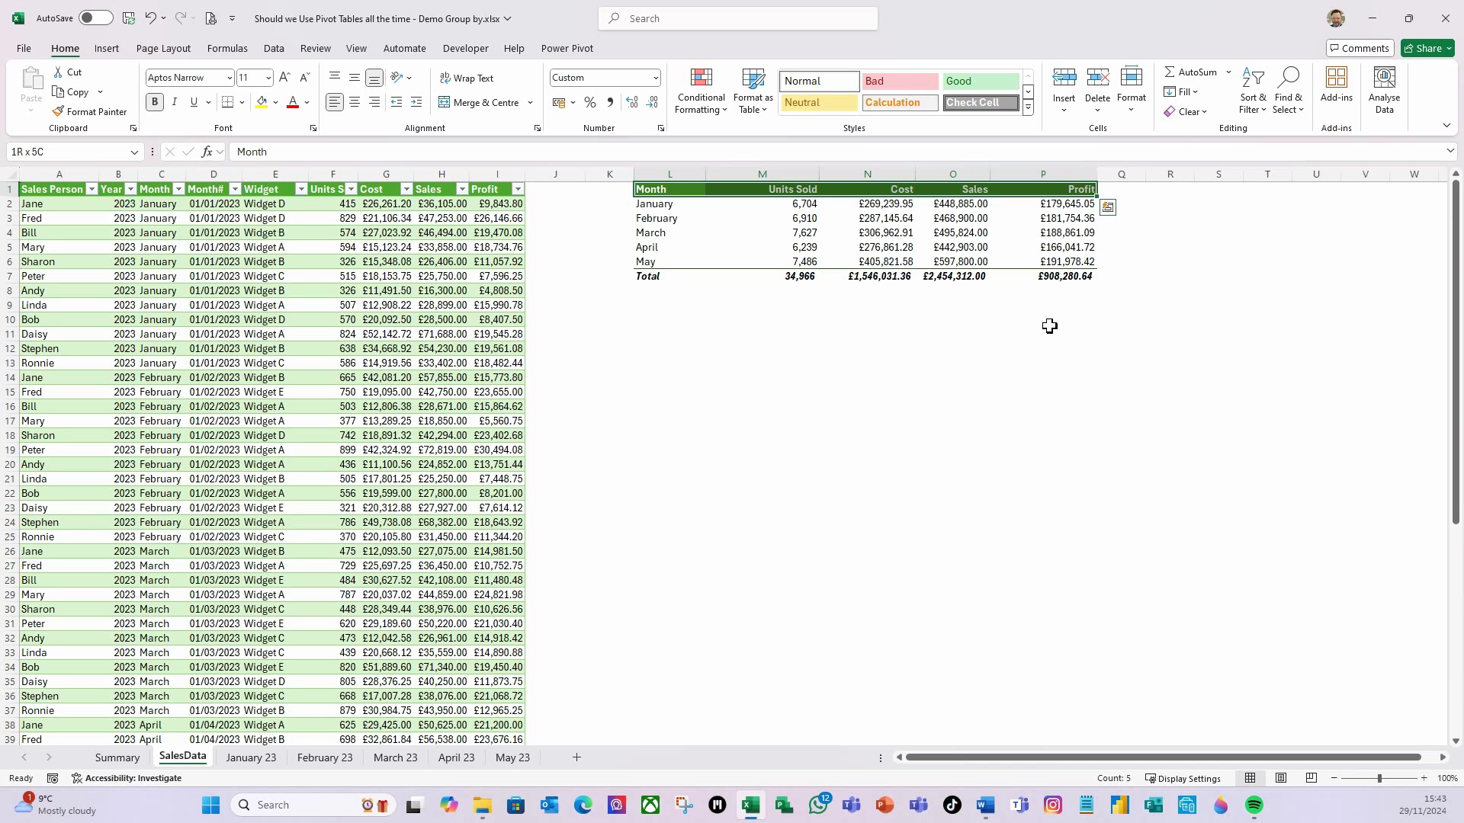
{"action": "key", "text": "shift+Down"}
{"action": "key", "text": "shift+Down"}
{"action": "key", "text": "shift+Down"}
{"action": "key", "text": "shift+Down"}
{"action": "key", "text": "shift+Down"}
{"action": "key", "text": "shift+Down"}
{"action": "key", "text": "shift+Down"}
{"action": "key", "text": "shift+Down"}
{"action": "key", "text": "shift+Down"}
{"action": "key", "text": "shift+Down"}
{"action": "key", "text": "shift+Down"}
{"action": "key", "text": "shift+Down"}
{"action": "key", "text": "shift+Down"}
{"action": "key", "text": "shift+Down"}
{"action": "key", "text": "shift+Down"}
{"action": "key", "text": "shift+Down"}
{"action": "key", "text": "shift+Down"}
{"action": "key", "text": "shift+Down"}
{"action": "key", "text": "shift+Down"}
{"action": "key", "text": "shift+Down"}
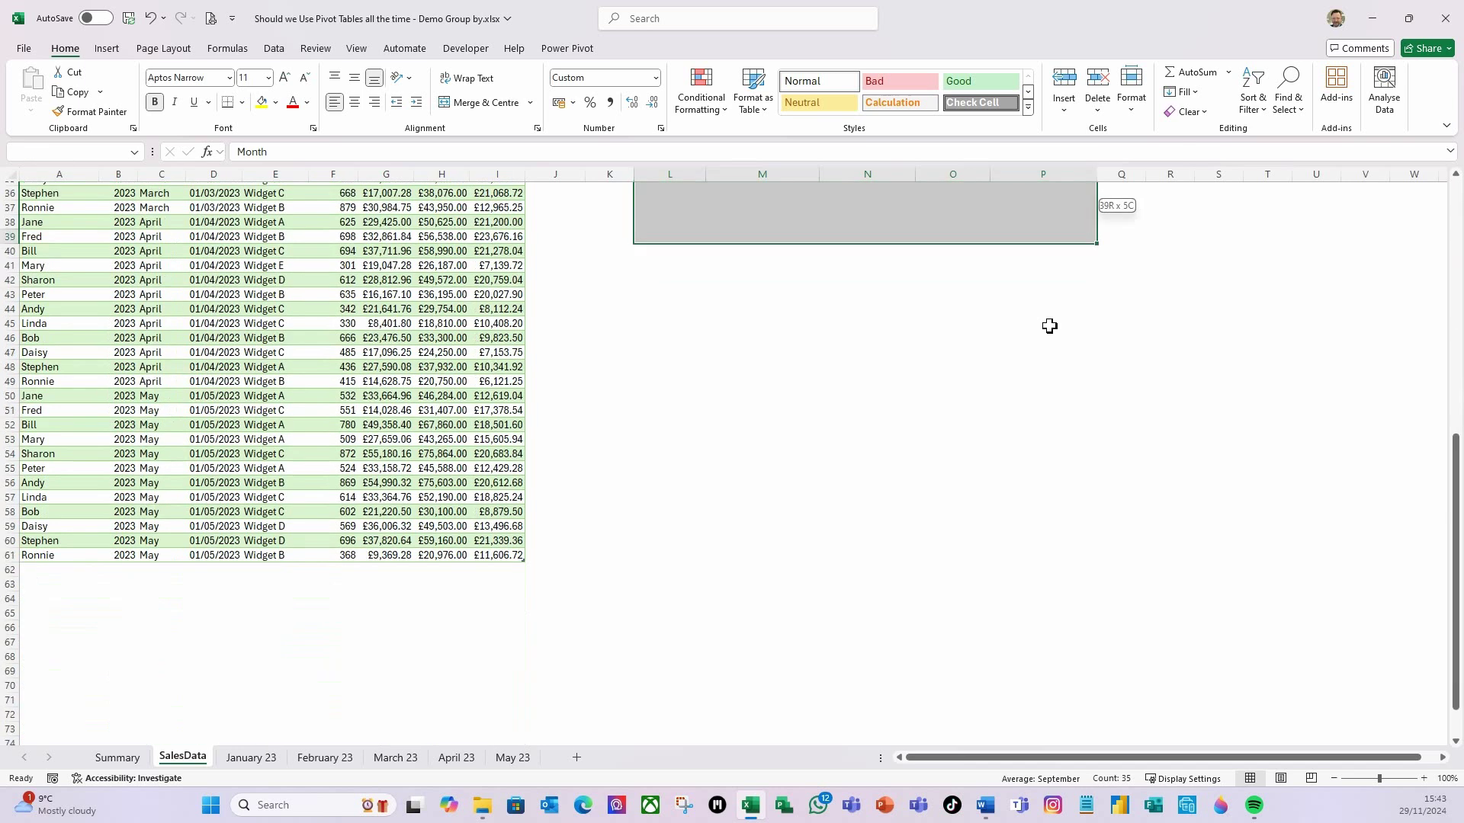
{"action": "key", "text": "ctrl+c"}
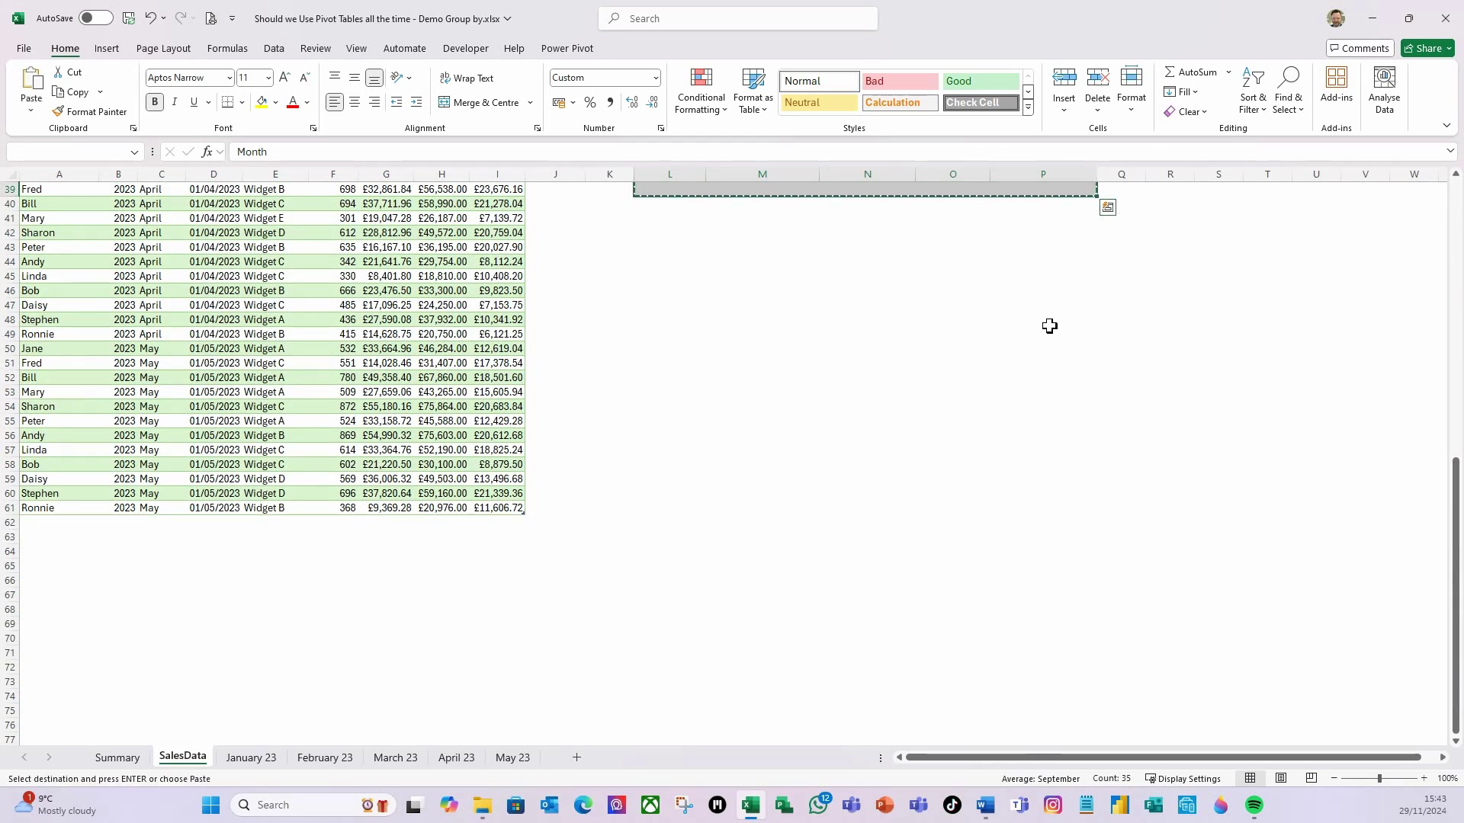
Step: Paste the copied monthly summary on the Summary sheet under By Month, starting at cell C4
{"action": "left_click", "coordinate": [124, 757]}
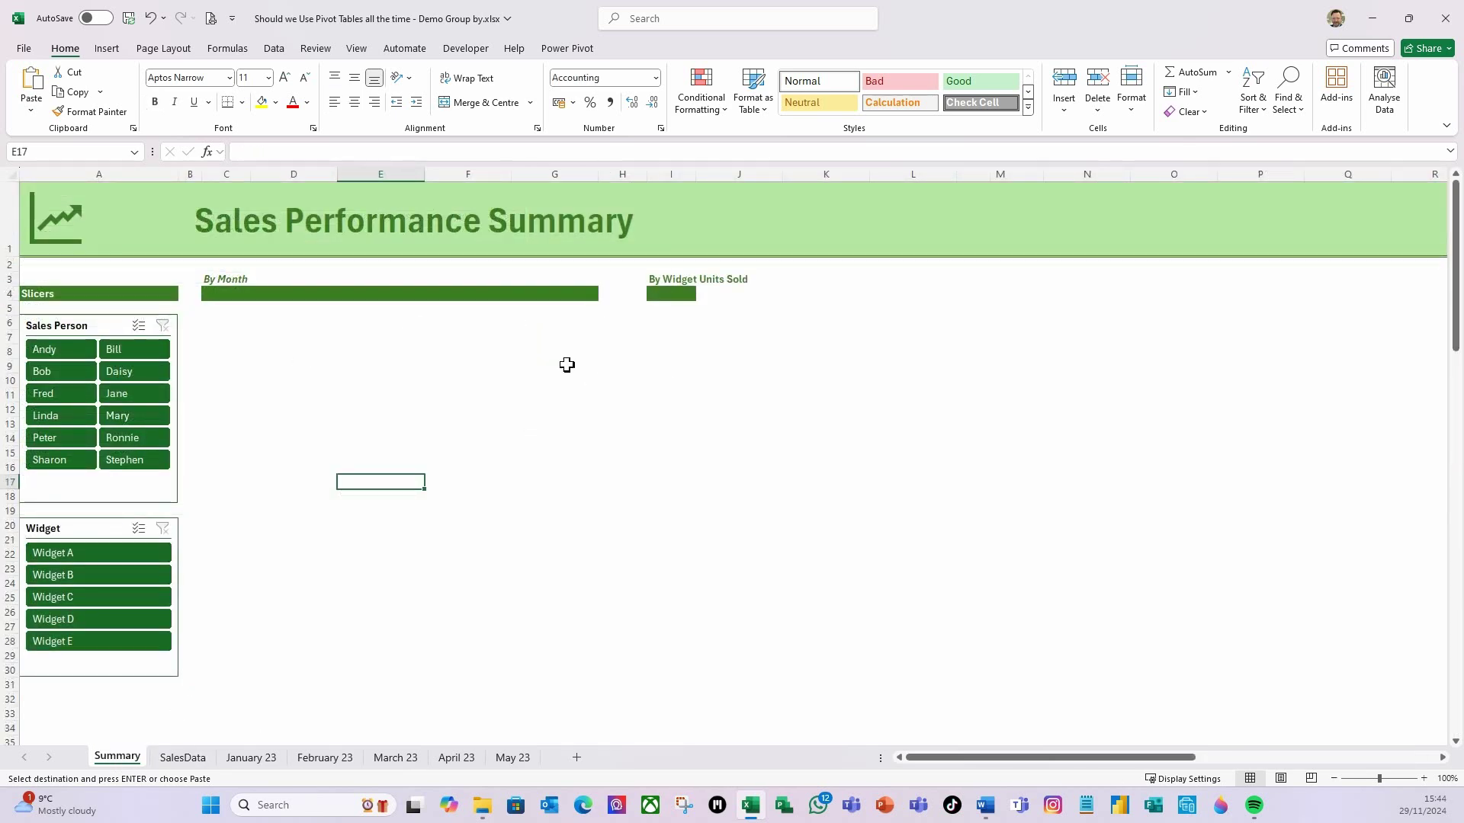
{"action": "left_click", "coordinate": [213, 296]}
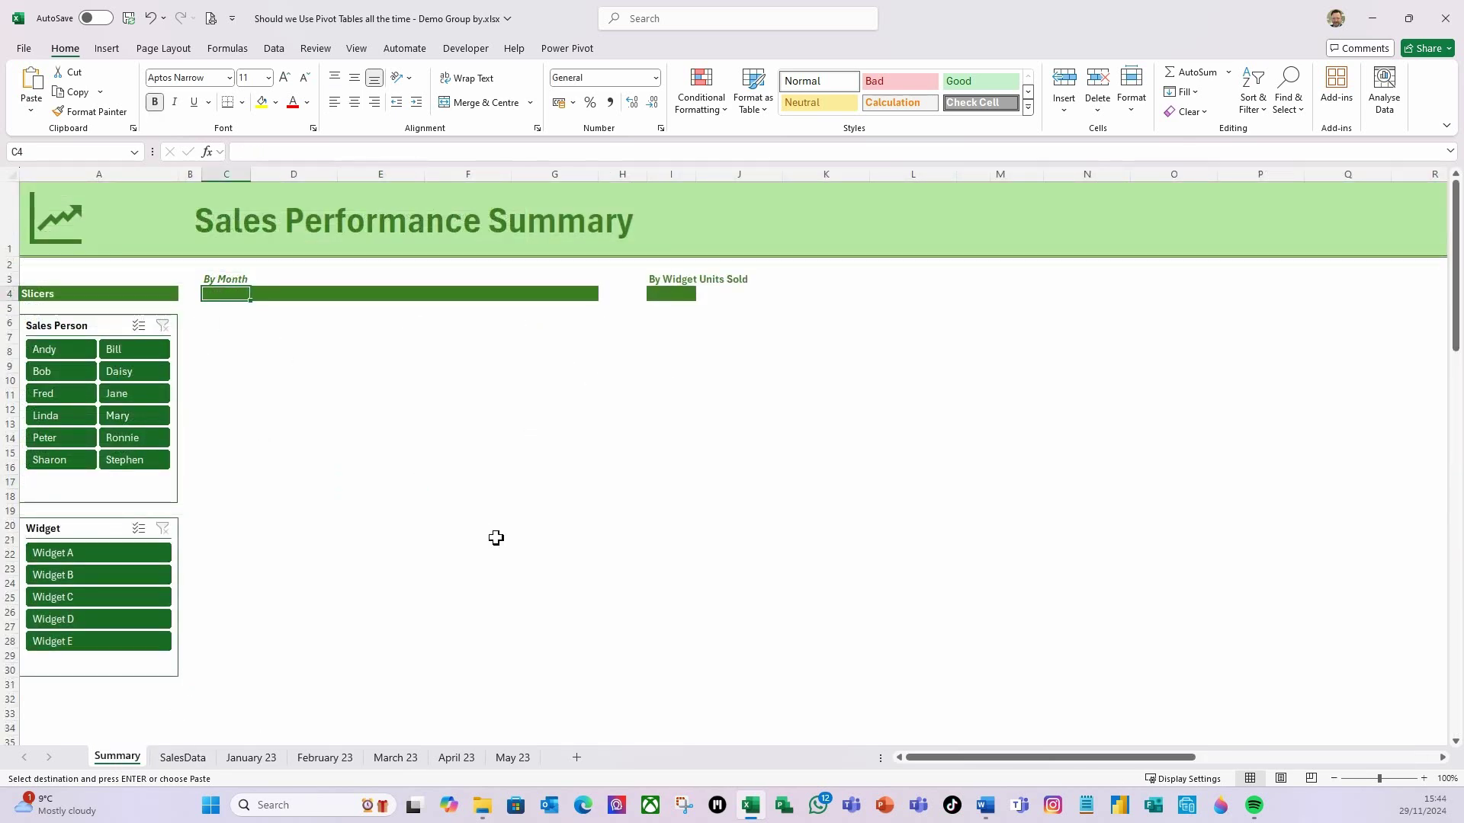
{"action": "key", "text": "ctrl+v"}
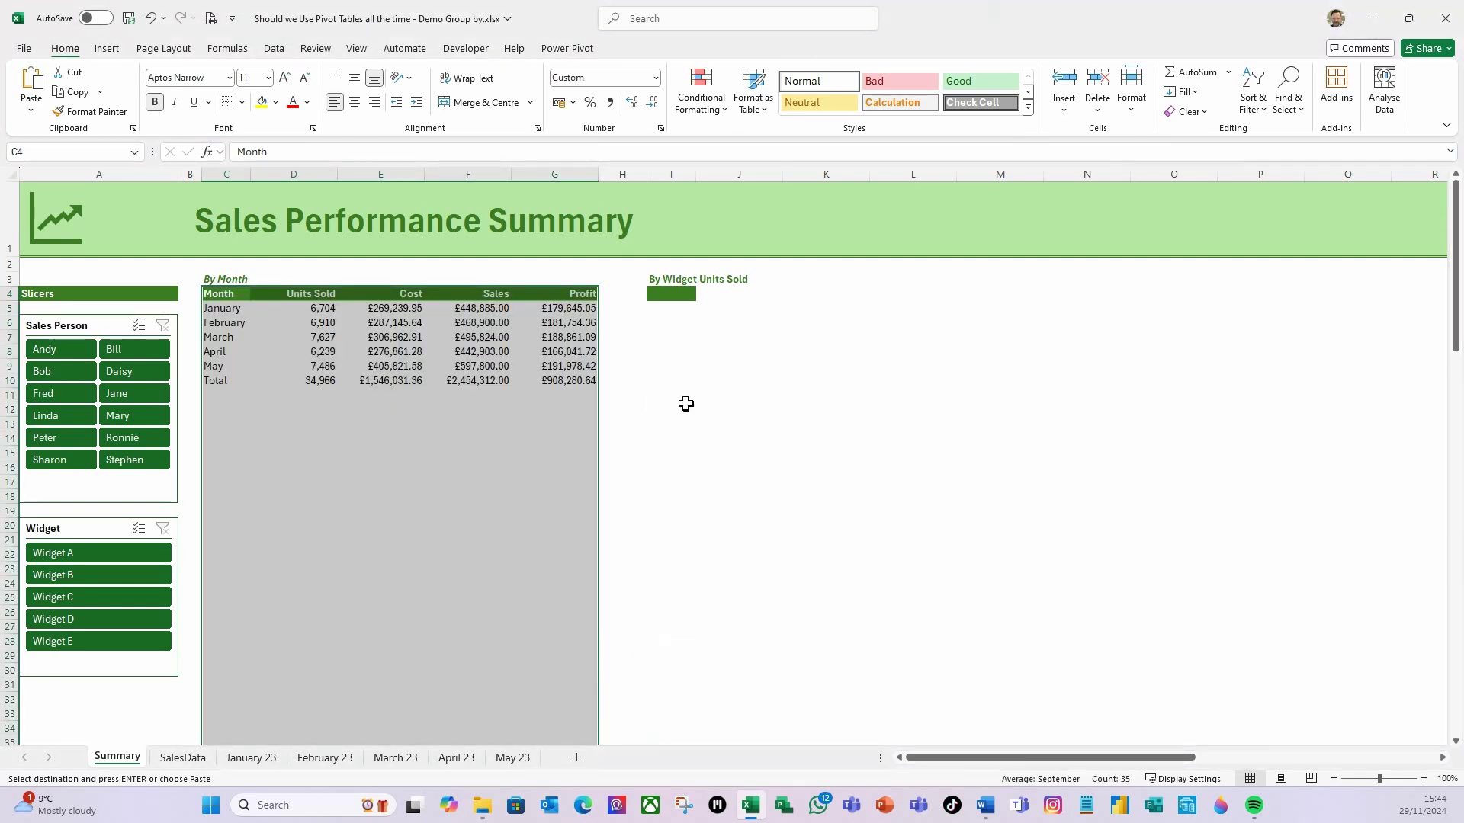
{"action": "left_click", "coordinate": [305, 381]}
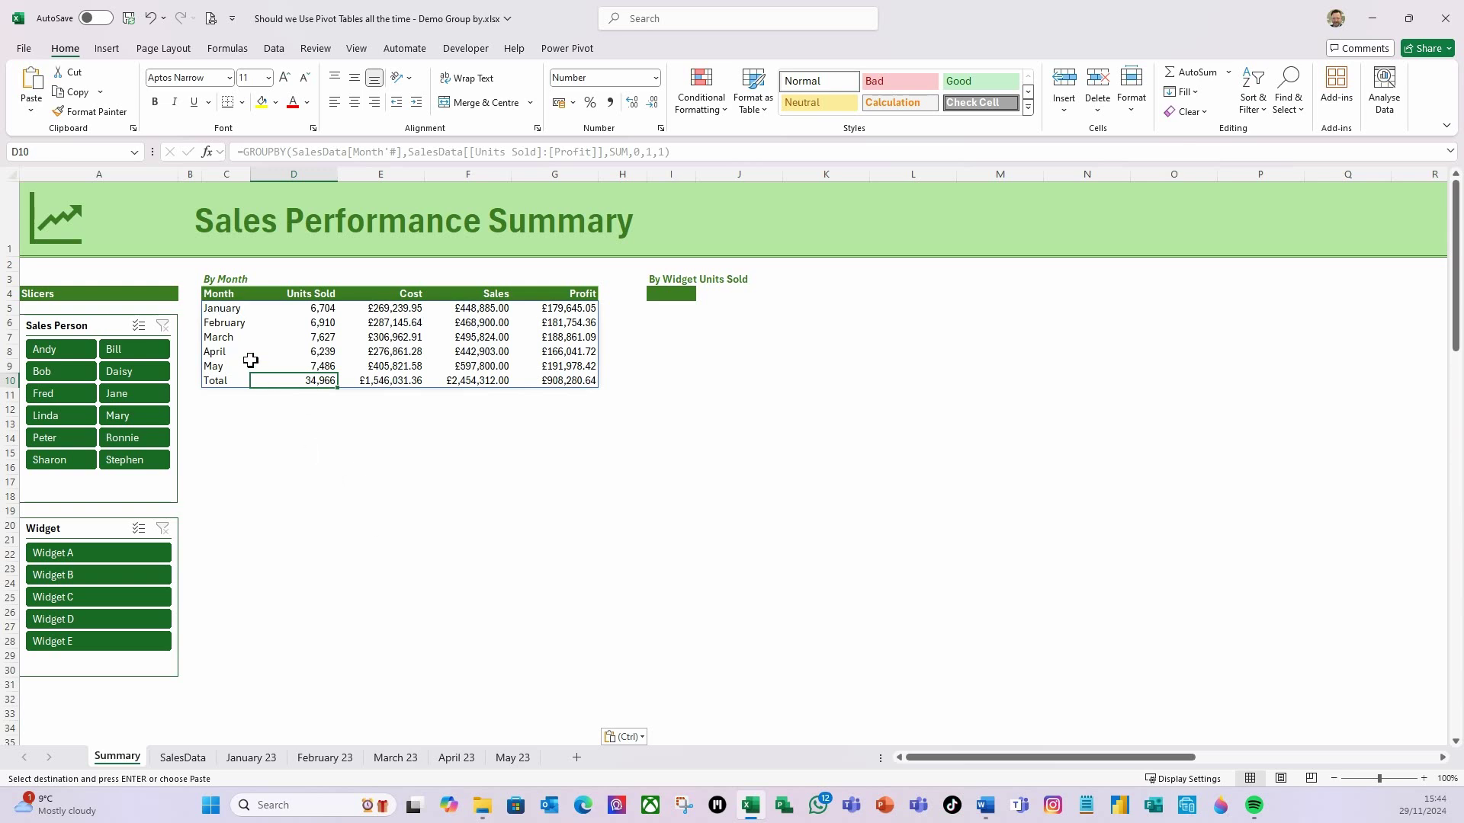
{"action": "left_click", "coordinate": [217, 313]}
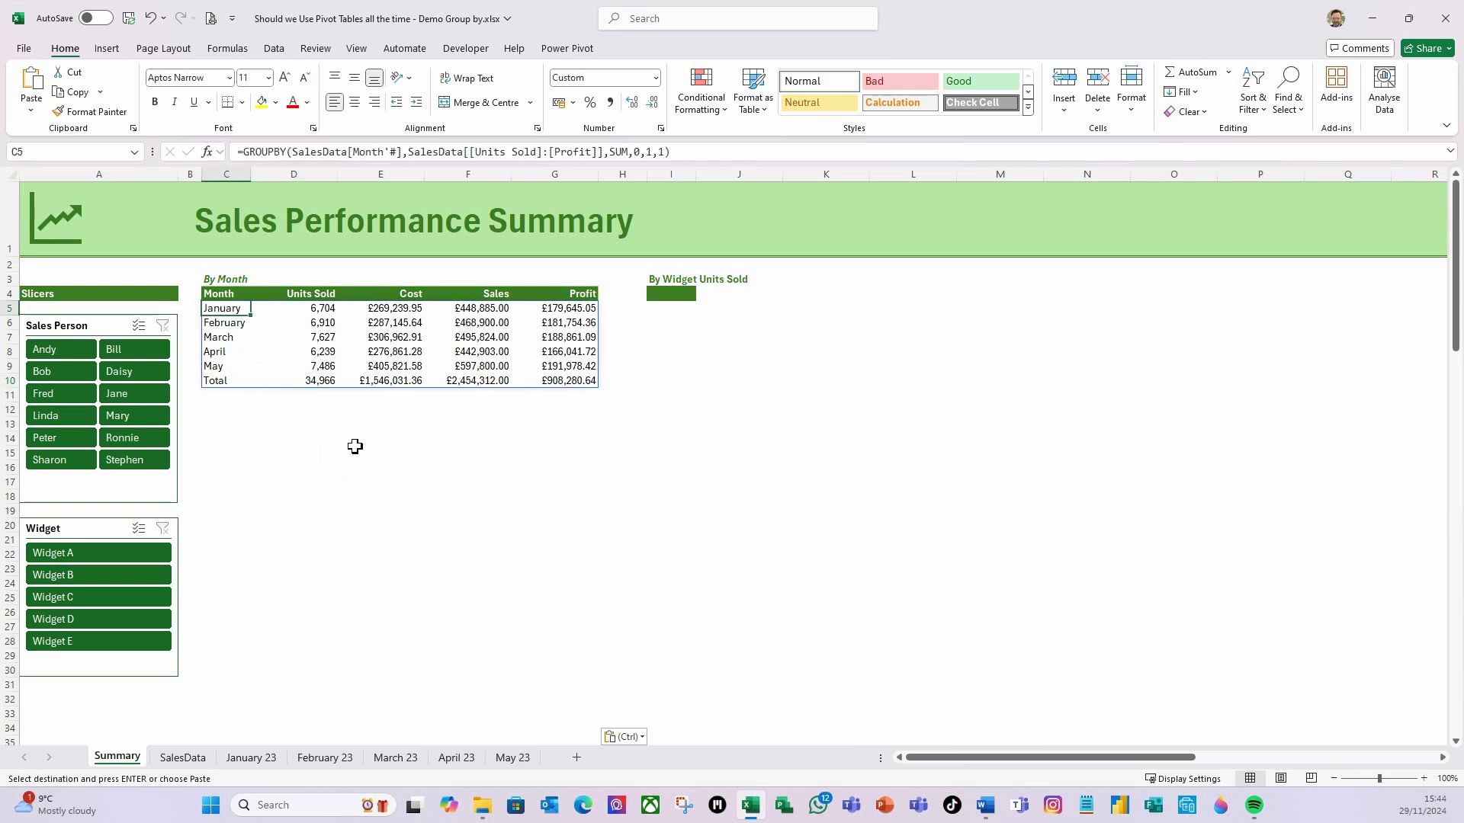
{"action": "key", "text": "shift+Right"}
{"action": "key", "text": "shift+Right"}
{"action": "key", "text": "shift+Right"}
{"action": "key", "text": "shift+Right"}
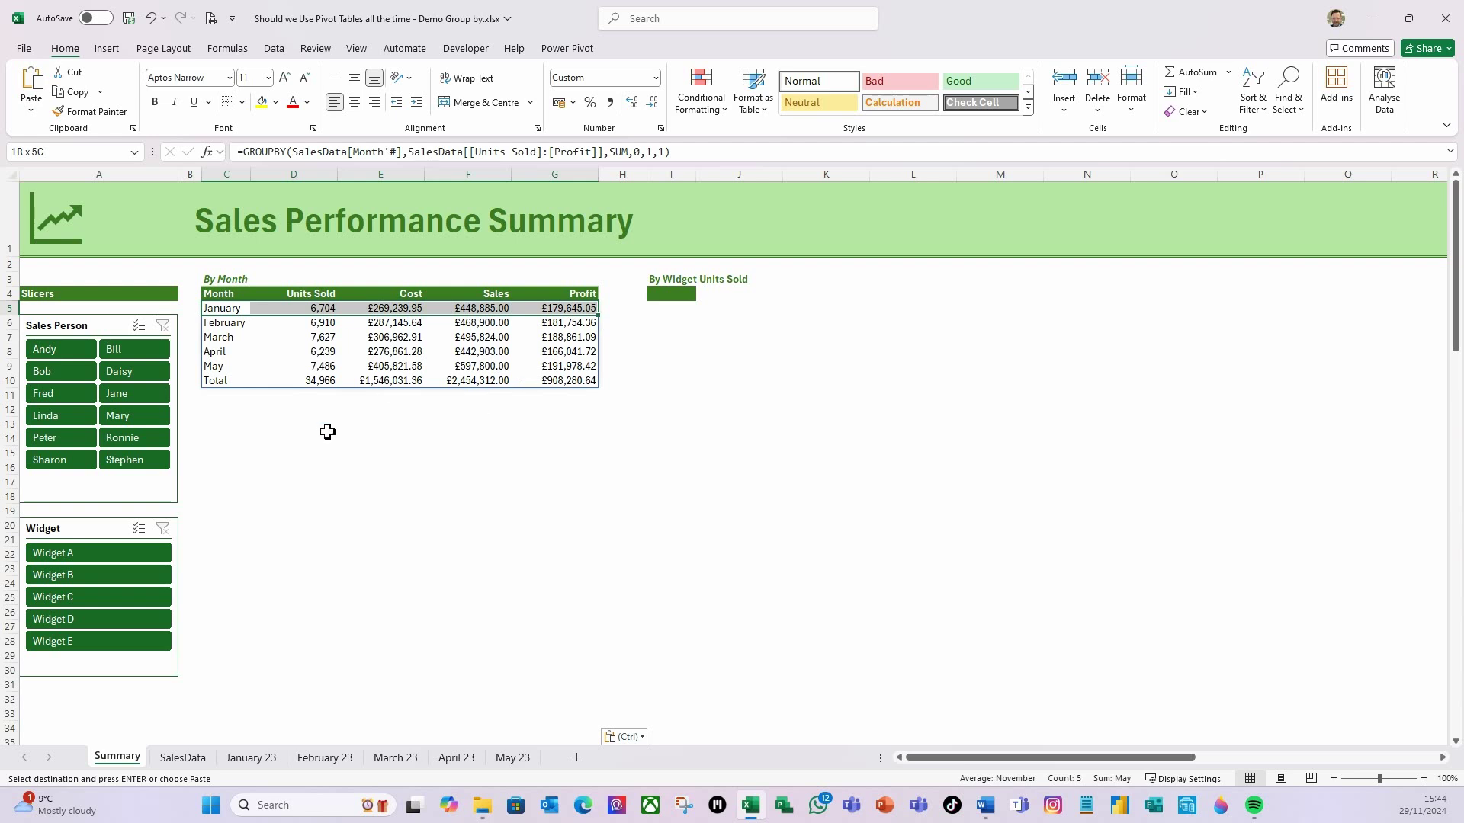
{"action": "left_click", "coordinate": [294, 424]}
Step: Change the conditional formatting rule on the Summary sheet's By Month table to the formula =IF($C5="Total",TRUE,FALSE)
{"action": "left_click", "coordinate": [217, 311]}
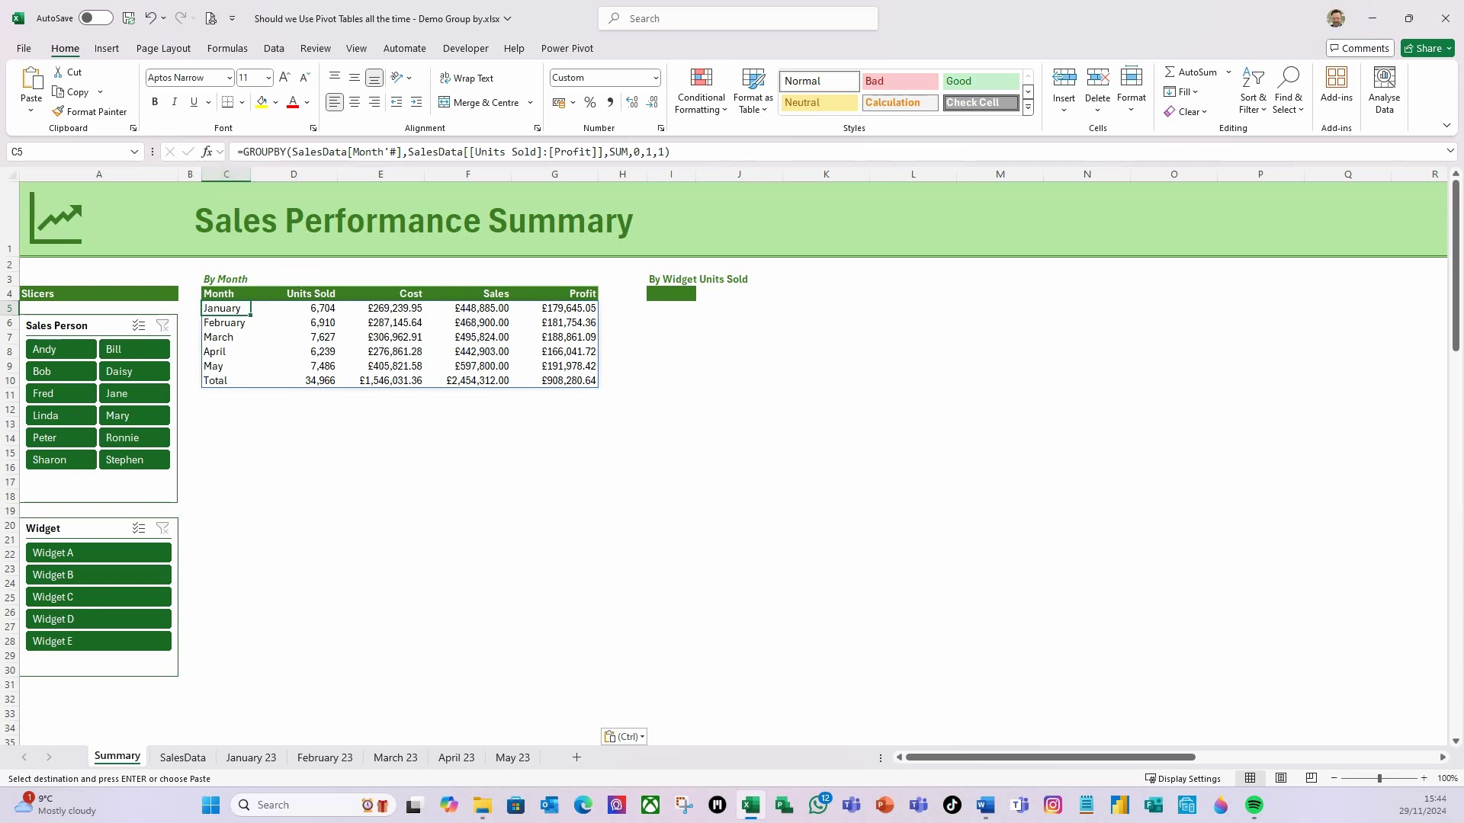
{"action": "right_click", "coordinate": [242, 314]}
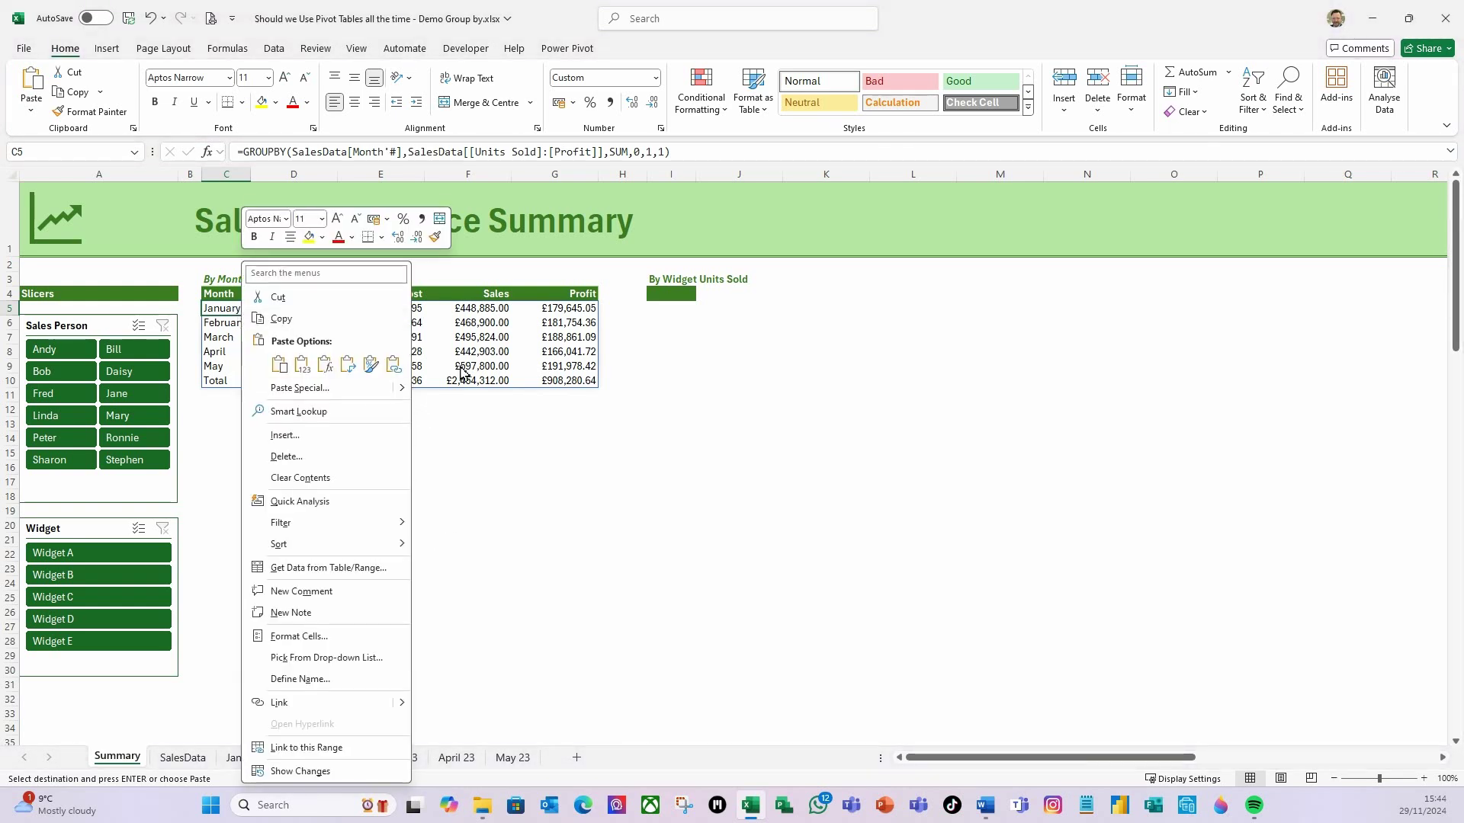
{"action": "left_click", "coordinate": [224, 310]}
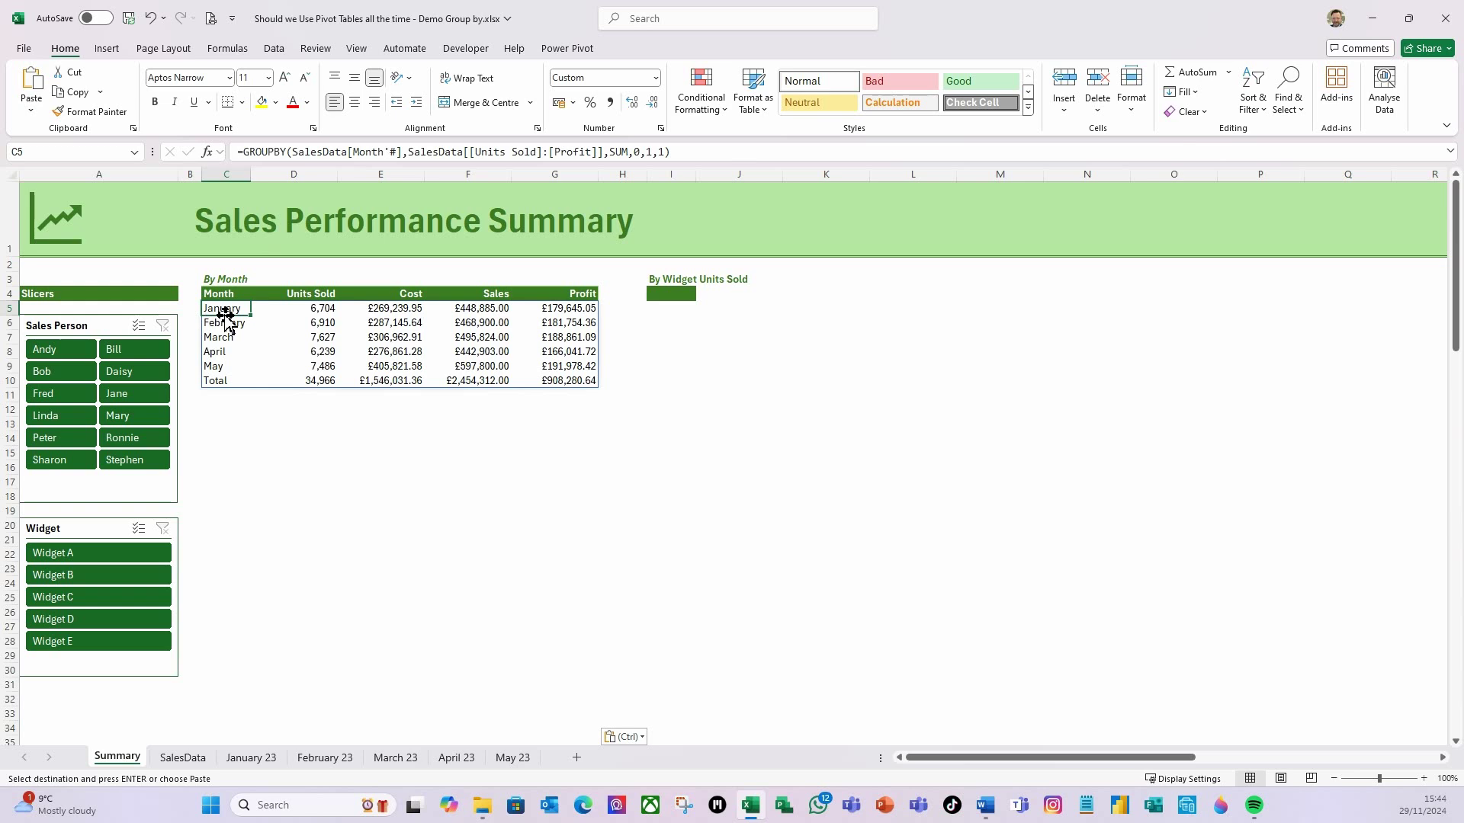
{"action": "left_click", "coordinate": [722, 111]}
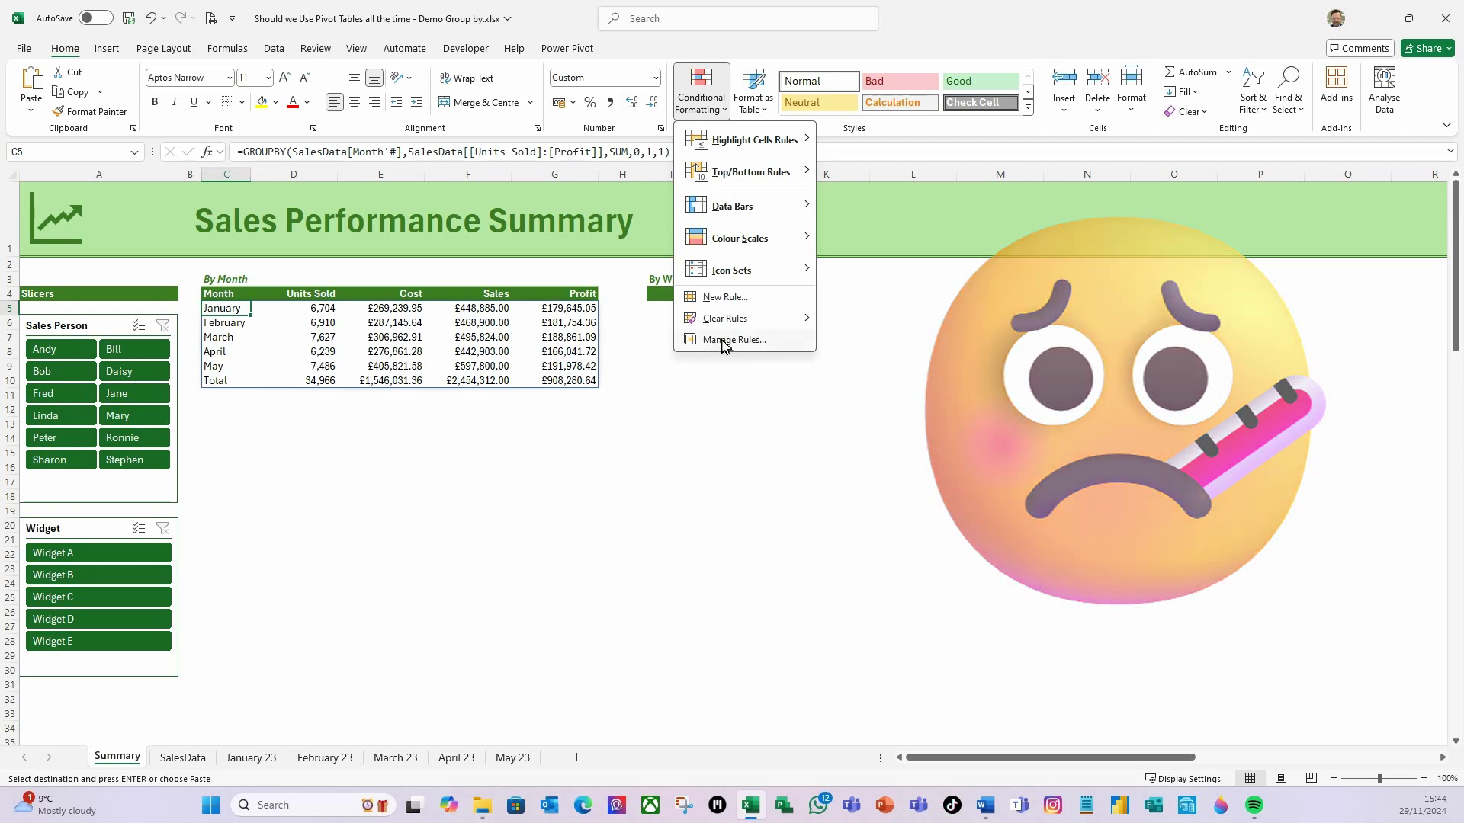
{"action": "left_click", "coordinate": [722, 340]}
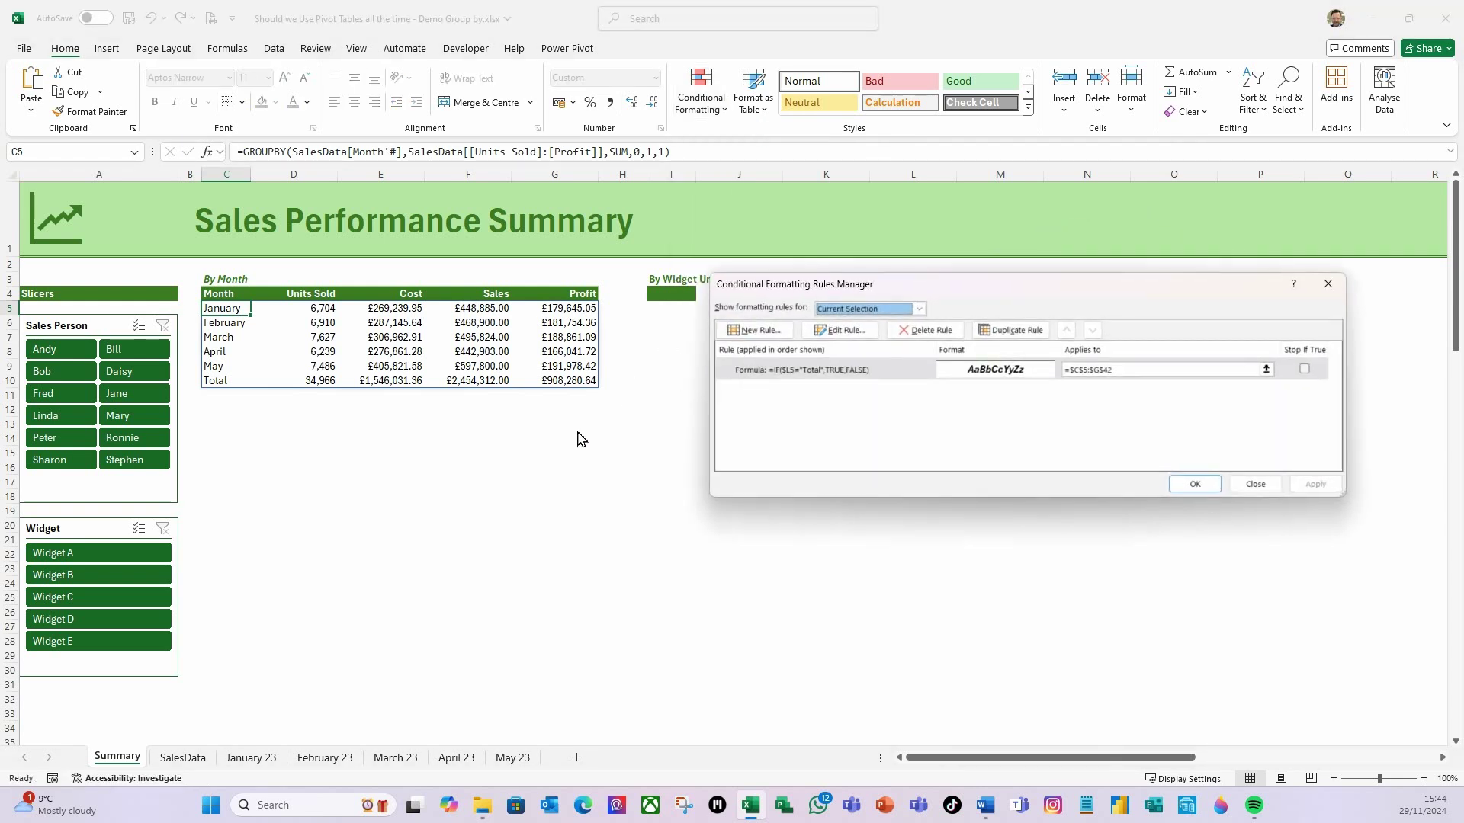
{"action": "left_click", "coordinate": [836, 370]}
{"action": "left_click", "coordinate": [840, 330]}
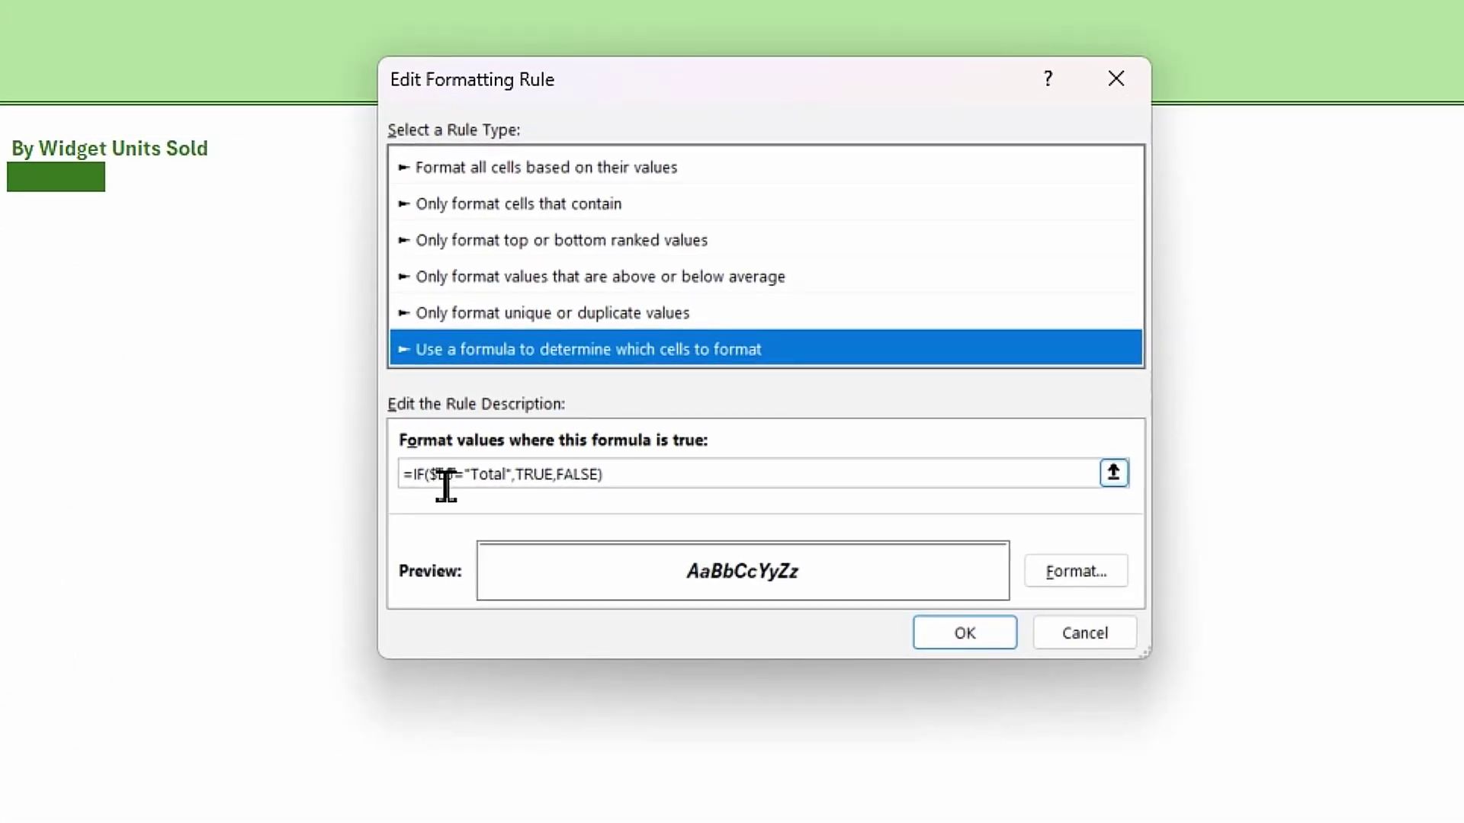
{"action": "left_click", "coordinate": [446, 484]}
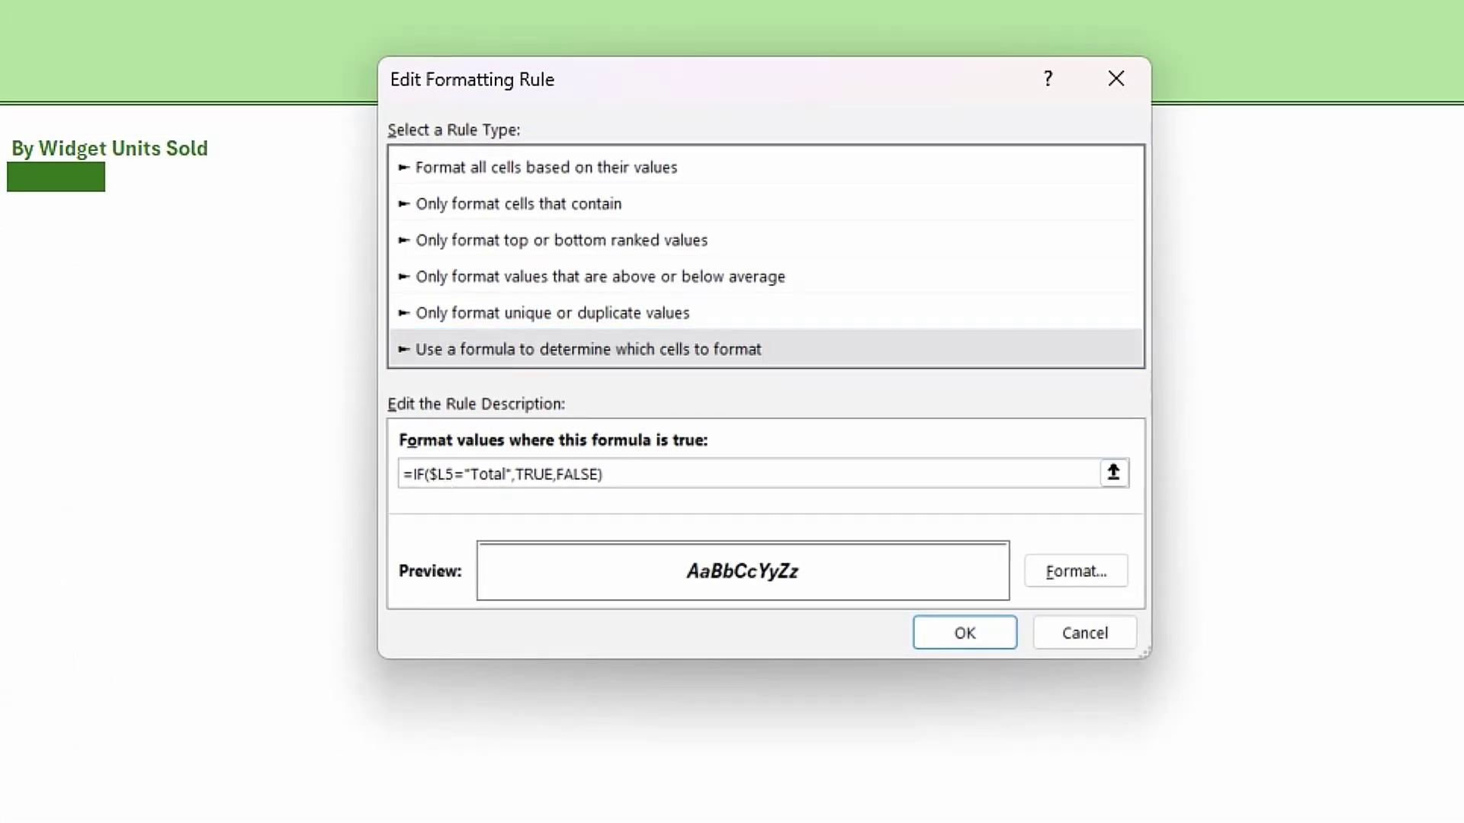
{"action": "key", "text": "Delete"}
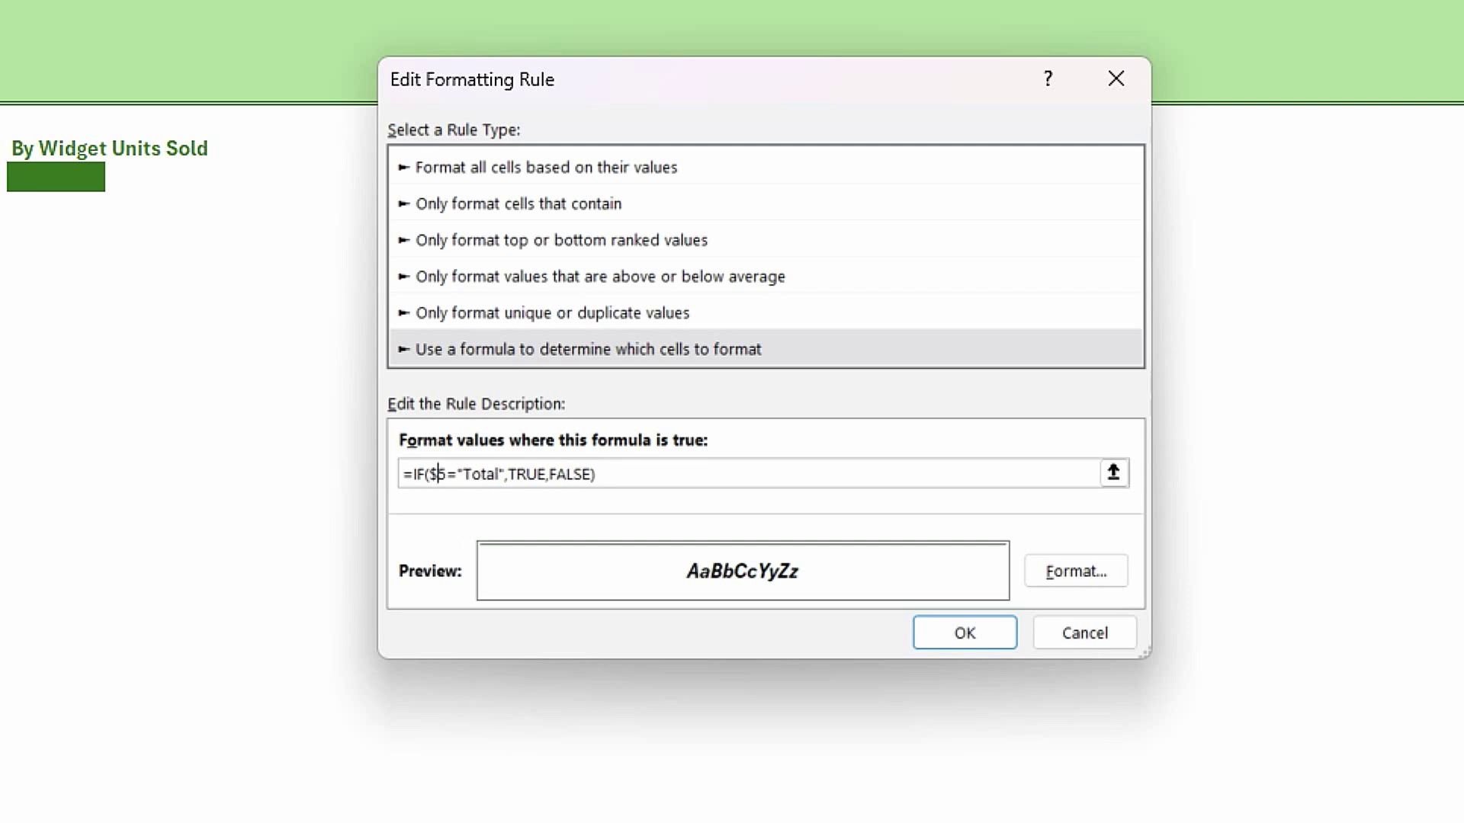
{"action": "type", "text": "C"}
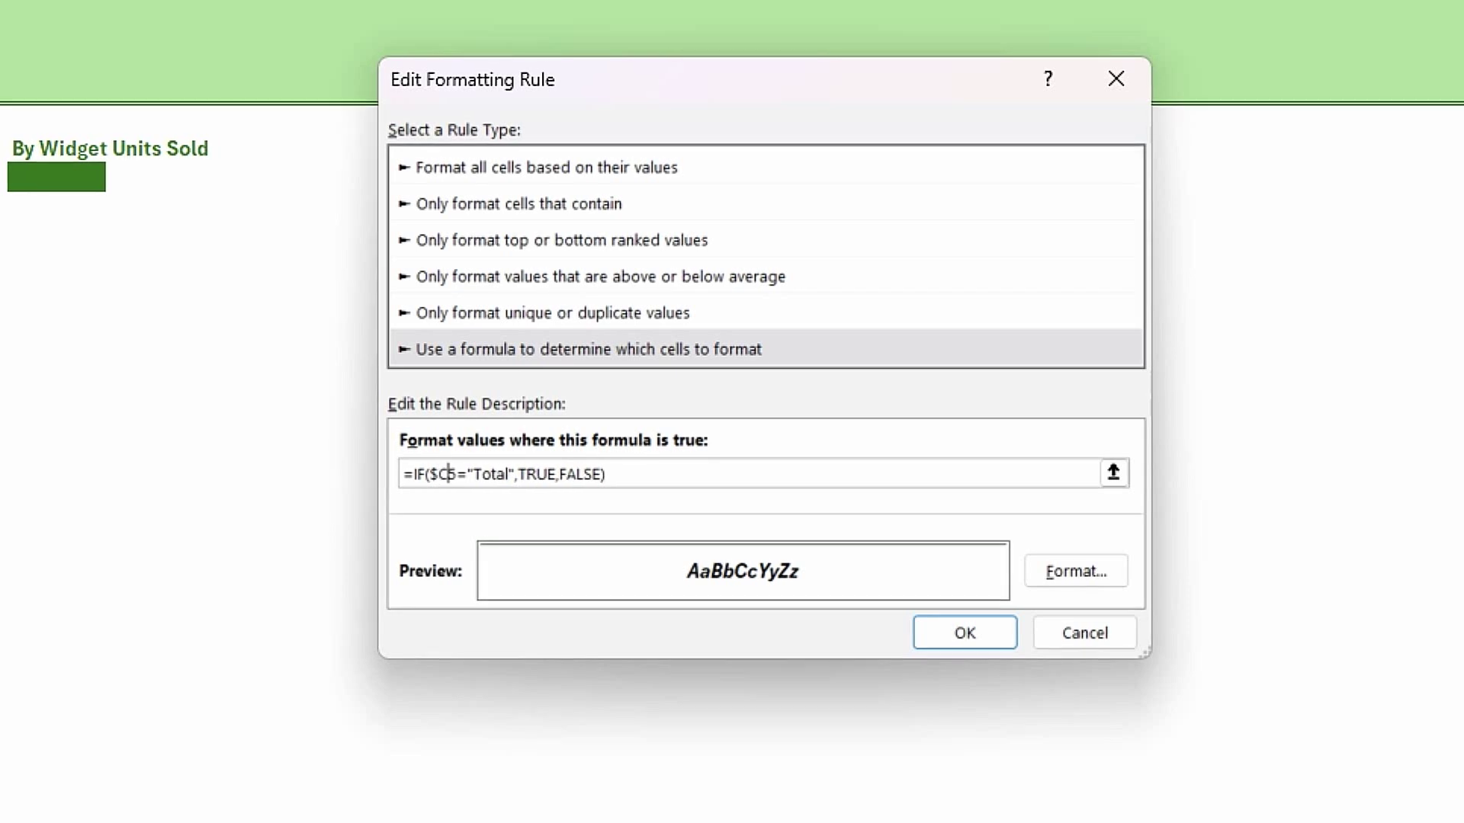
{"action": "key", "text": "Return"}
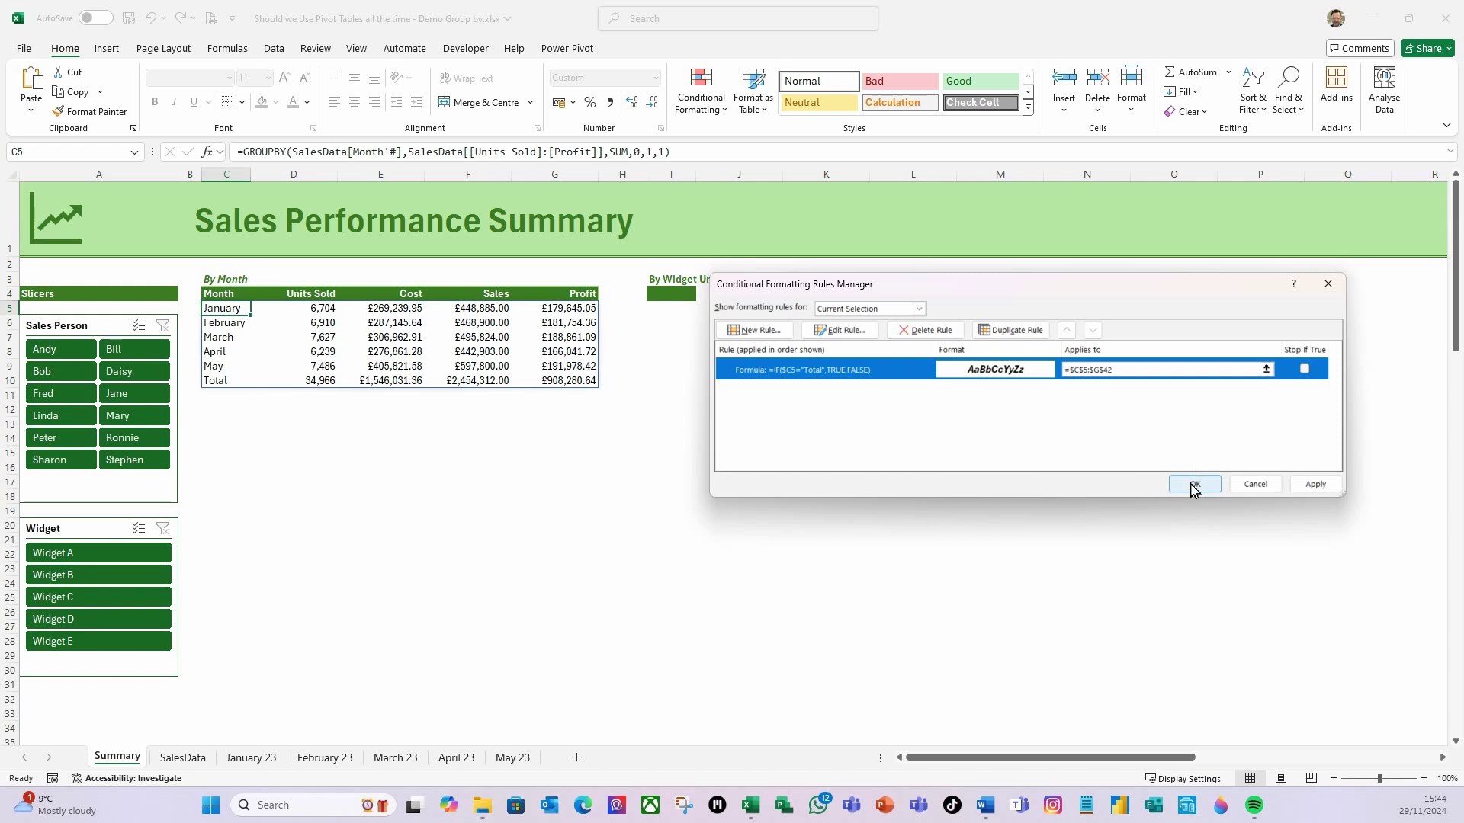
{"action": "left_click", "coordinate": [1194, 485]}
{"action": "left_click", "coordinate": [726, 458]}
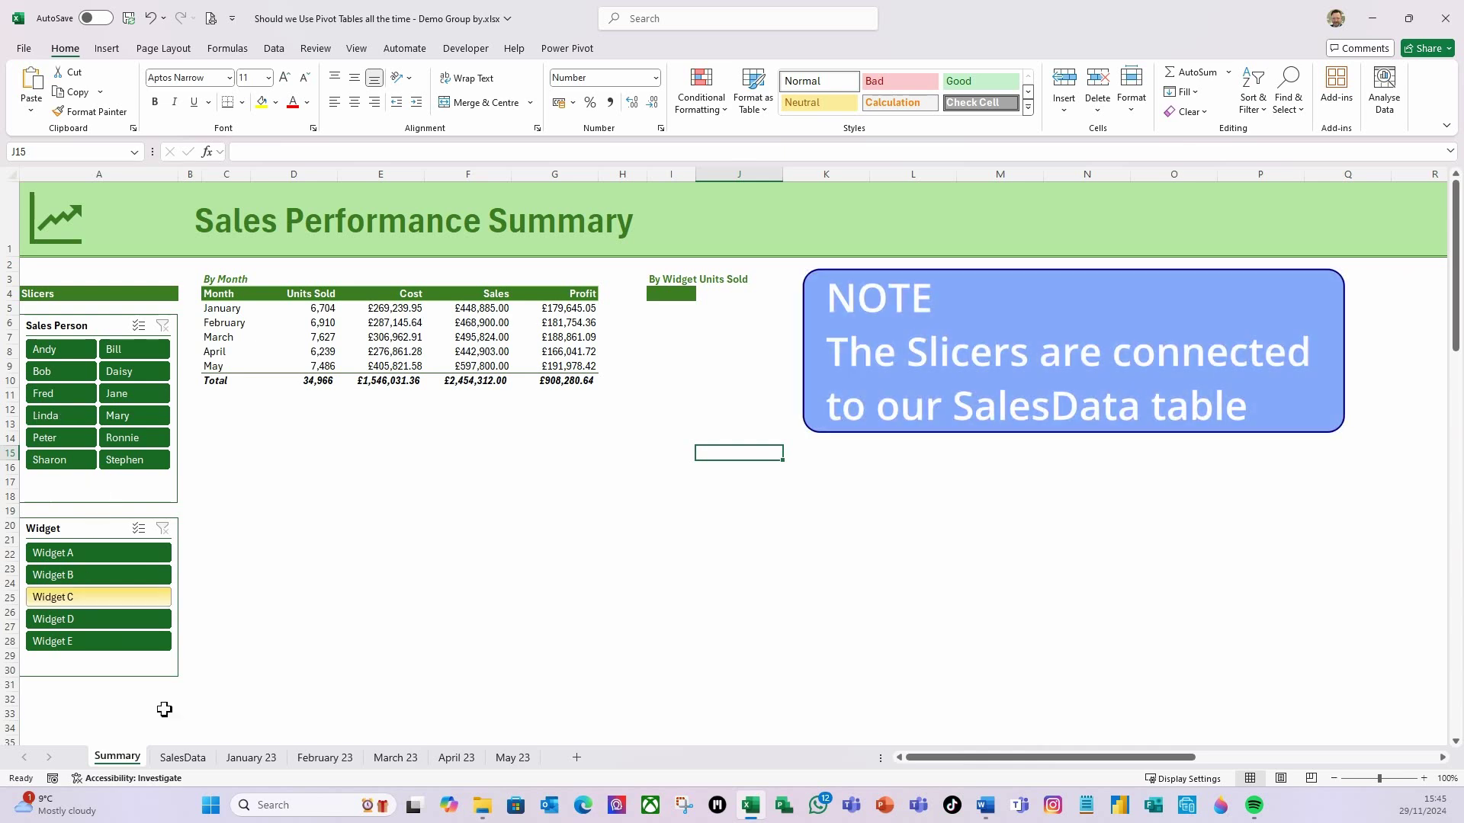
Step: Examine the source rows of the table on the SalesData sheet, then return to the Summary sheet
{"action": "left_click", "coordinate": [183, 758]}
{"action": "scroll", "coordinate": [287, 709], "scroll_direction": "up", "scroll_amount": 11}
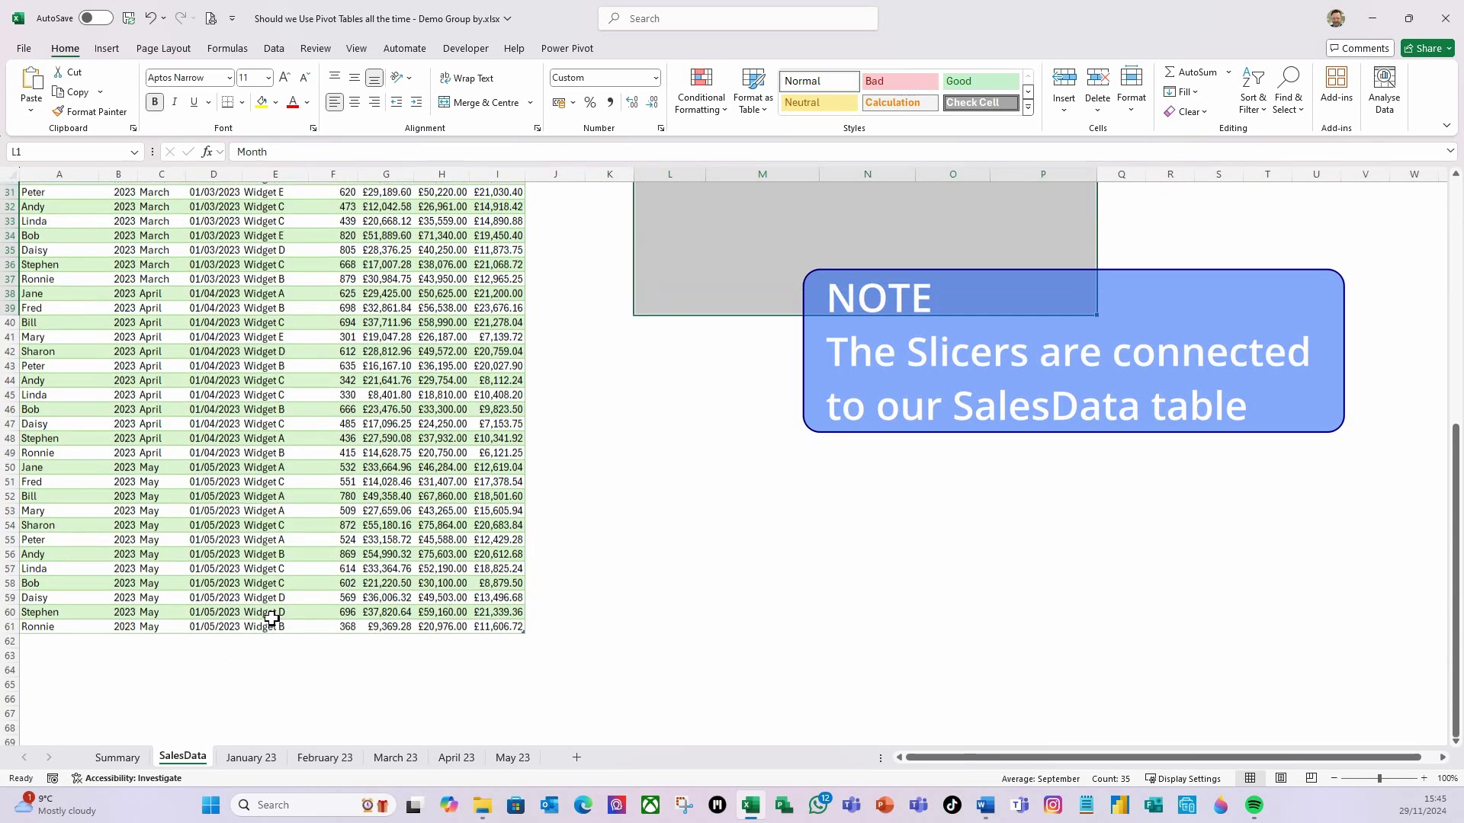
{"action": "left_click", "coordinate": [580, 246]}
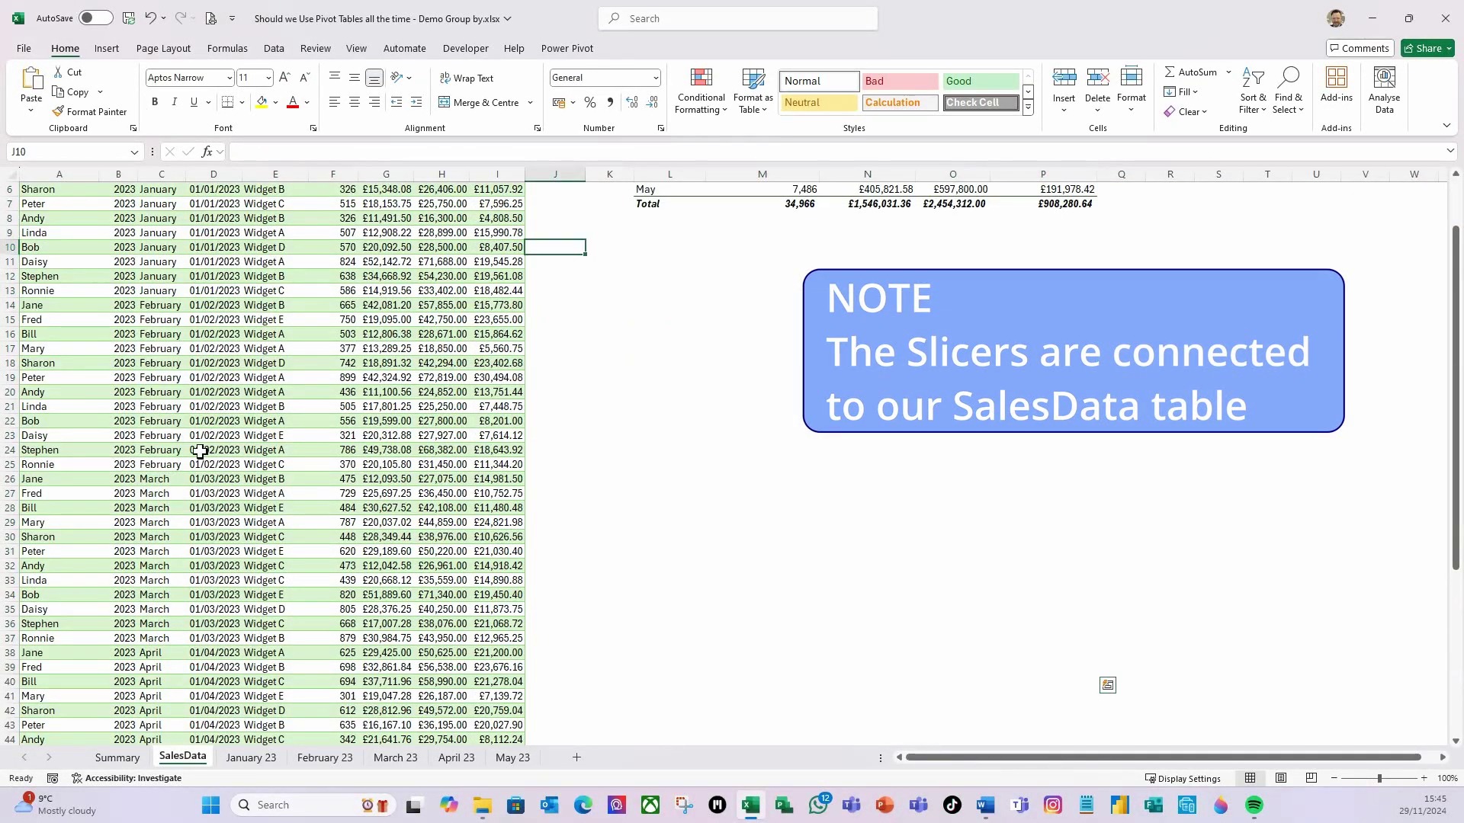
{"action": "scroll", "coordinate": [210, 438], "scroll_direction": "up", "scroll_amount": 2}
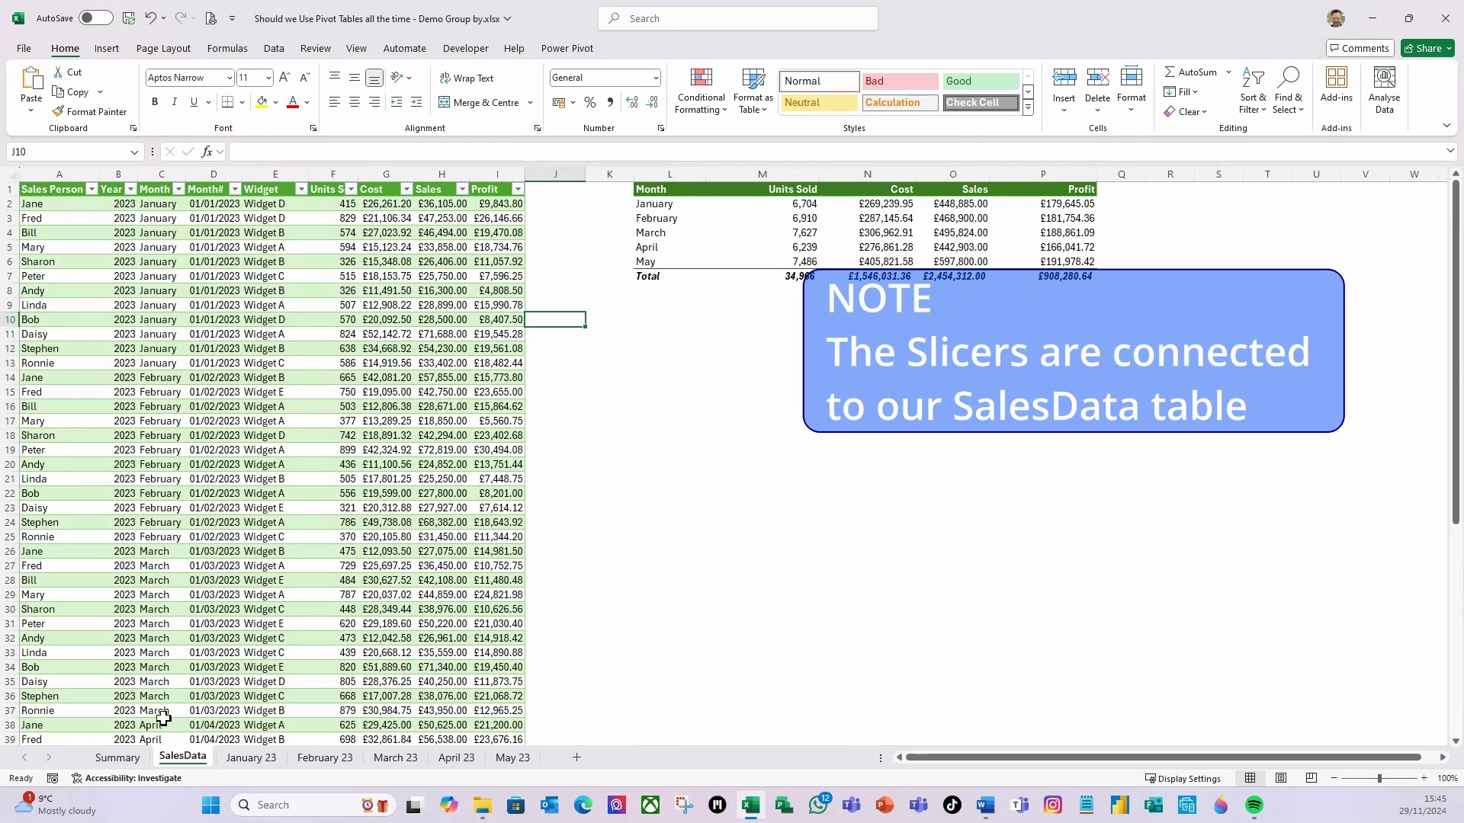
{"action": "left_click", "coordinate": [116, 758]}
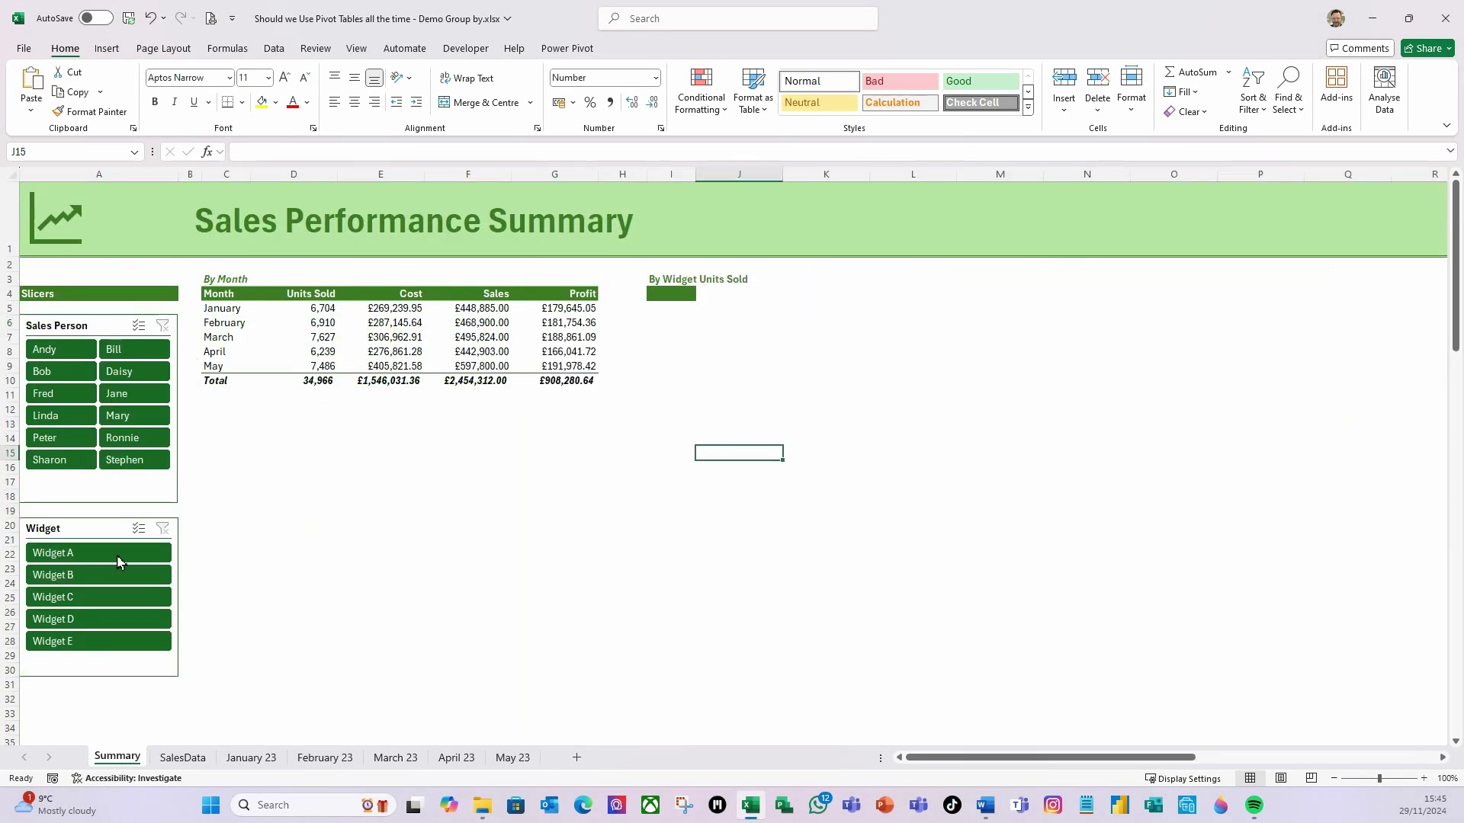
Step: Filter the data with the slicers to one salesperson and Widget A, checking the filtered rows on the SalesData sheet after each choice
{"action": "left_click", "coordinate": [131, 353]}
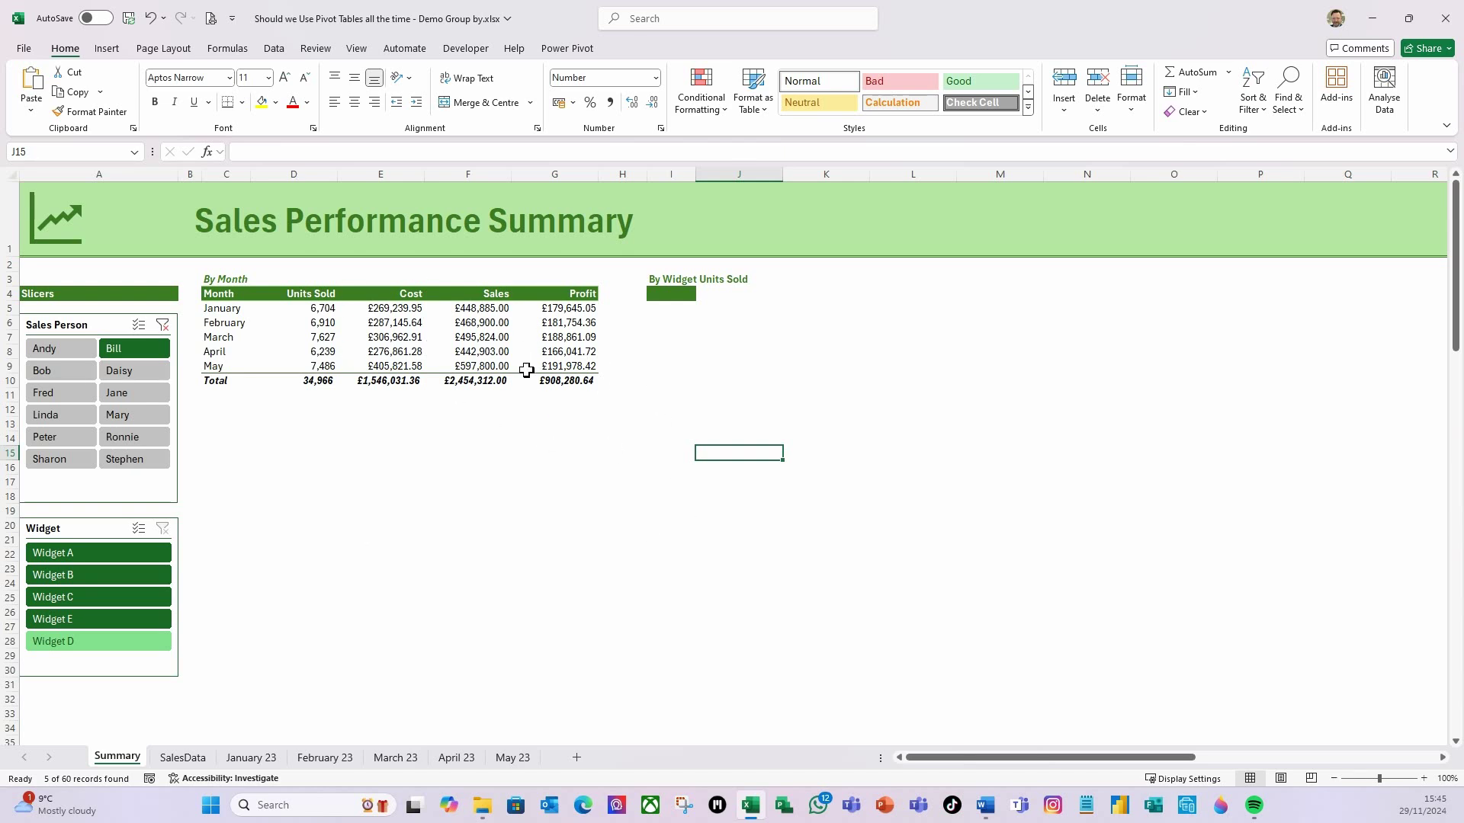
{"action": "left_click", "coordinate": [183, 757]}
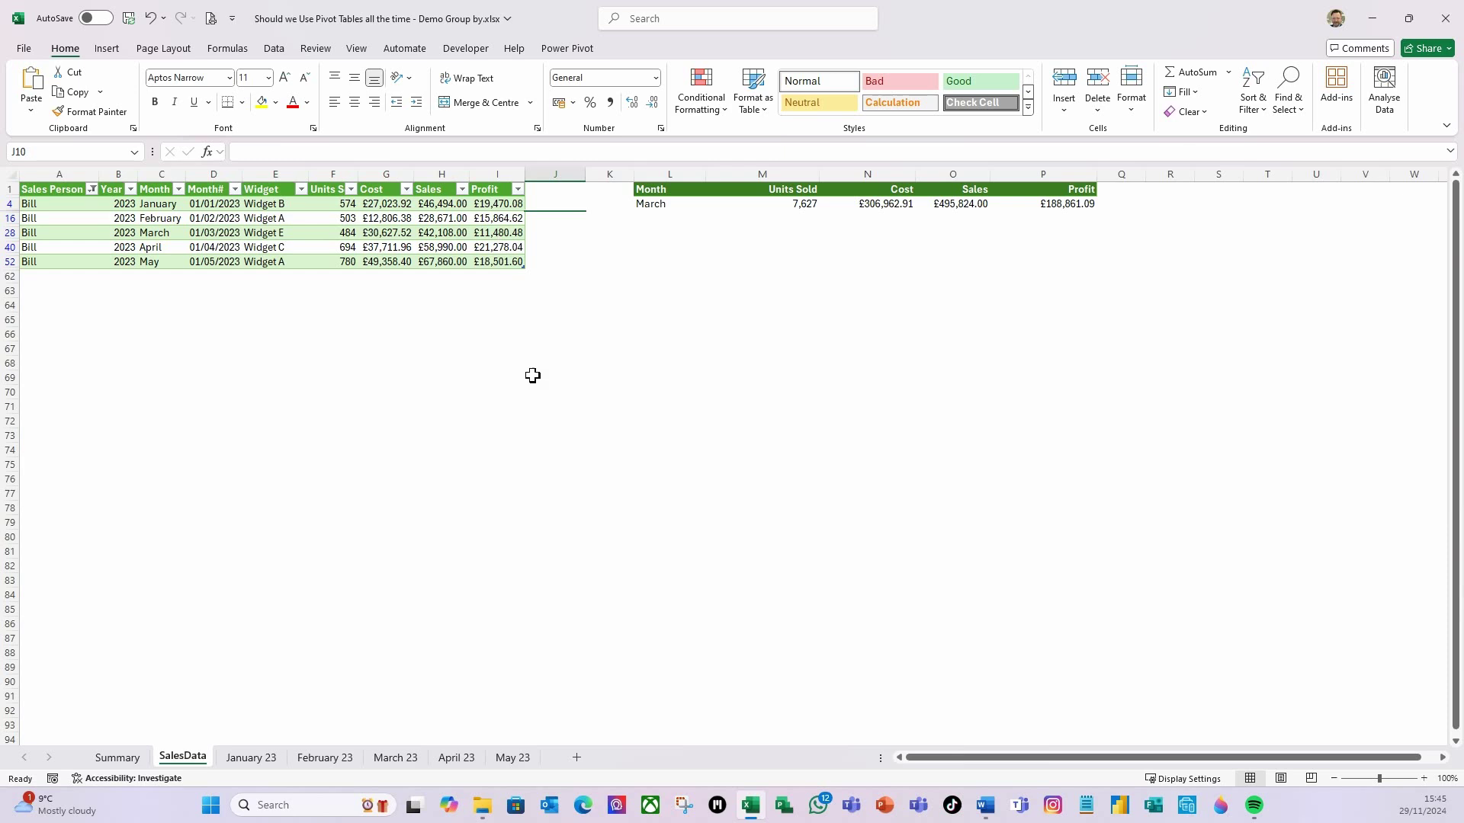
{"action": "left_click", "coordinate": [126, 759]}
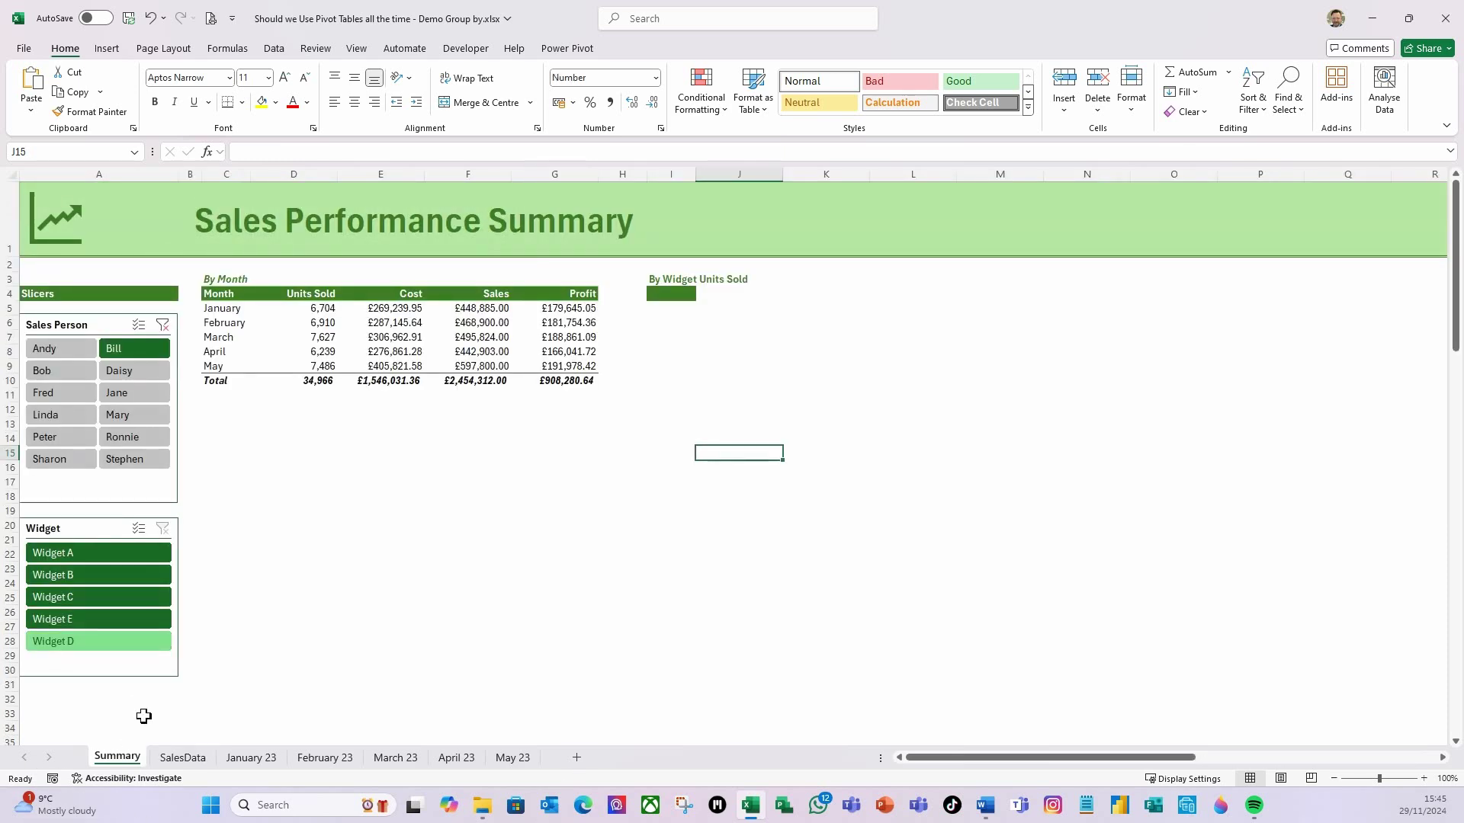
{"action": "left_click", "coordinate": [115, 553]}
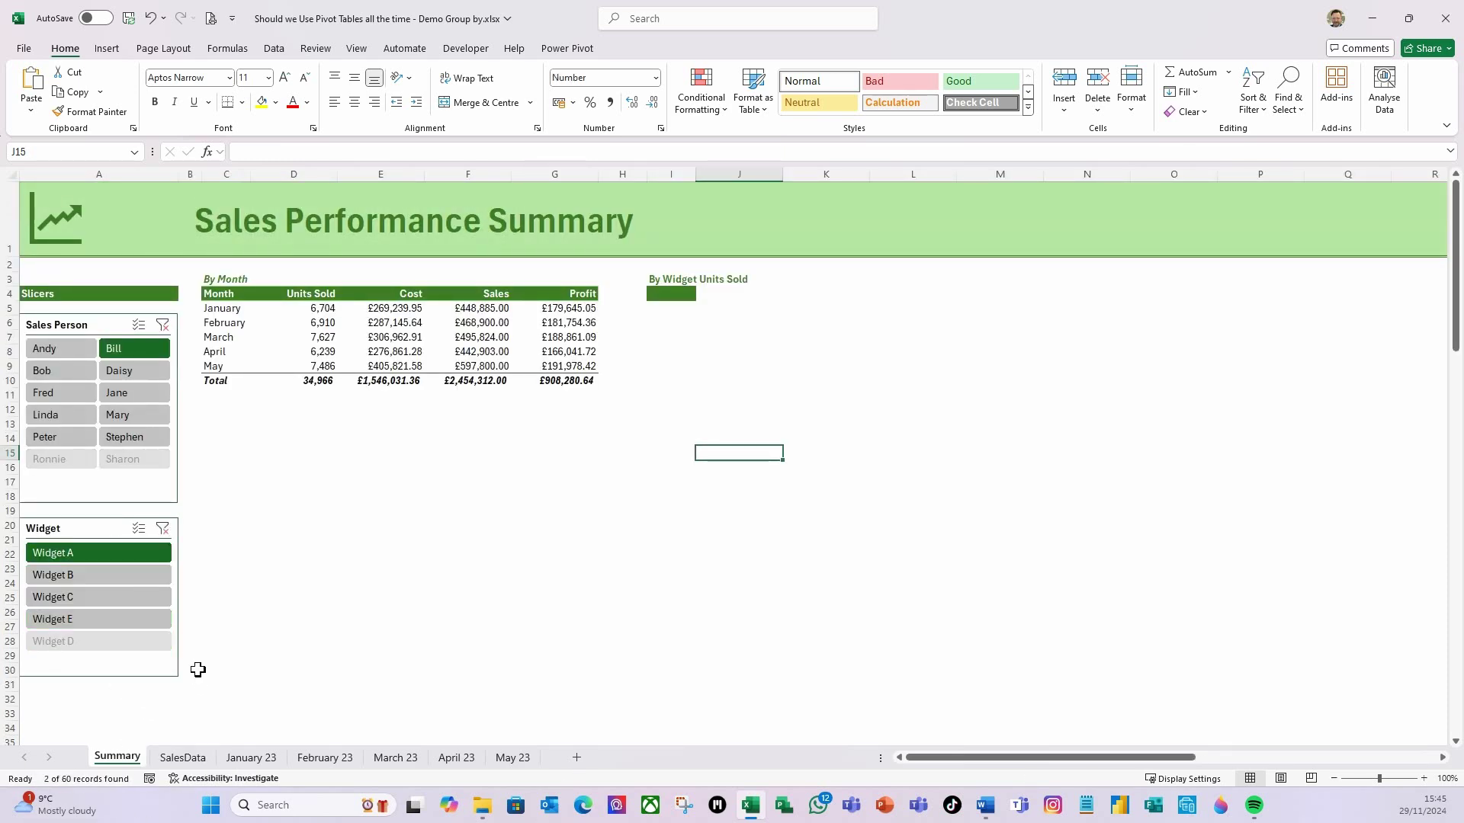
{"action": "left_click", "coordinate": [183, 758]}
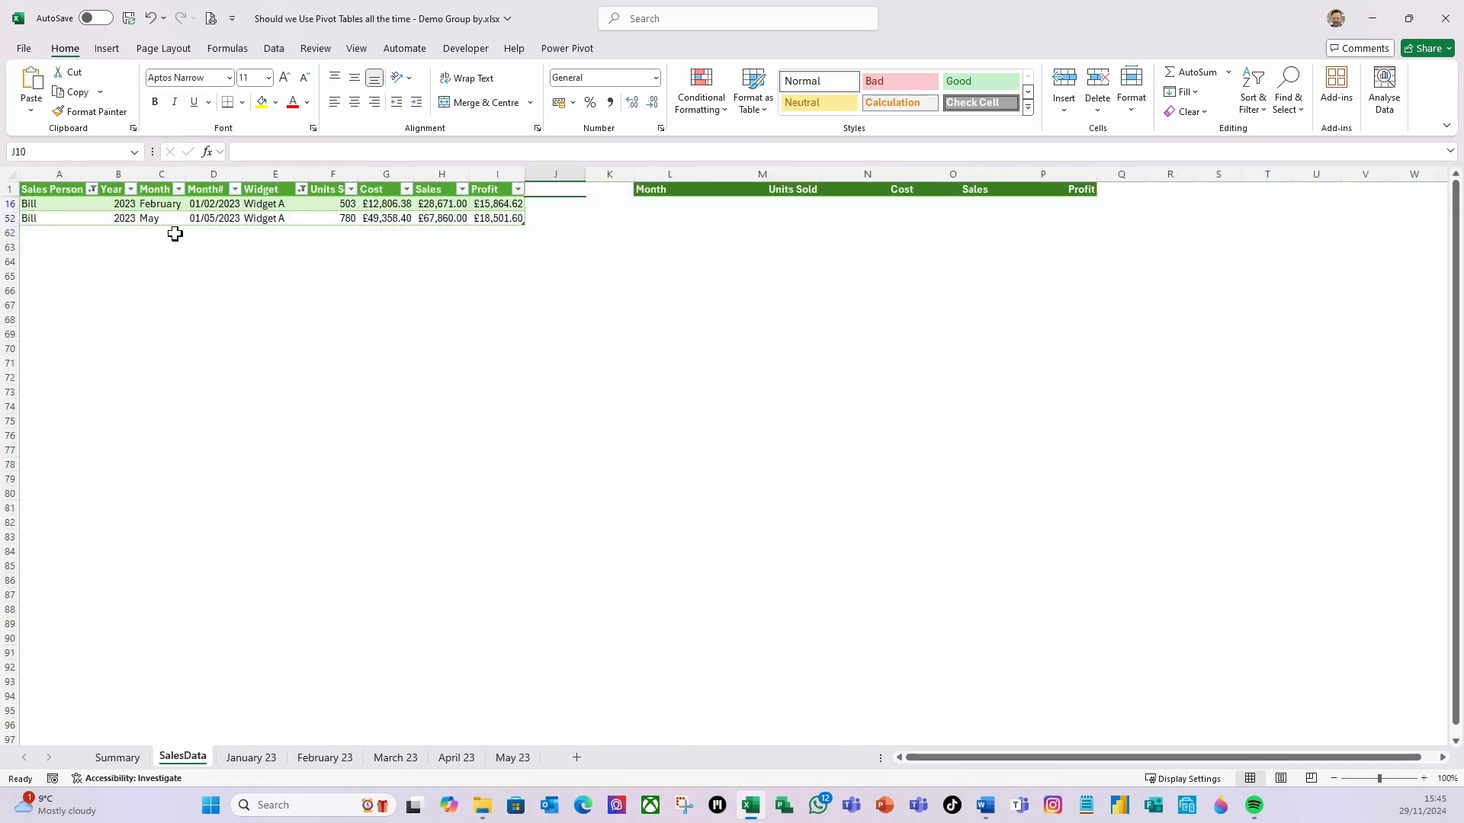
Step: Clear the filters of the Sales Person and Widget slicers on the Summary sheet
{"action": "left_click", "coordinate": [136, 765]}
{"action": "left_click", "coordinate": [162, 325]}
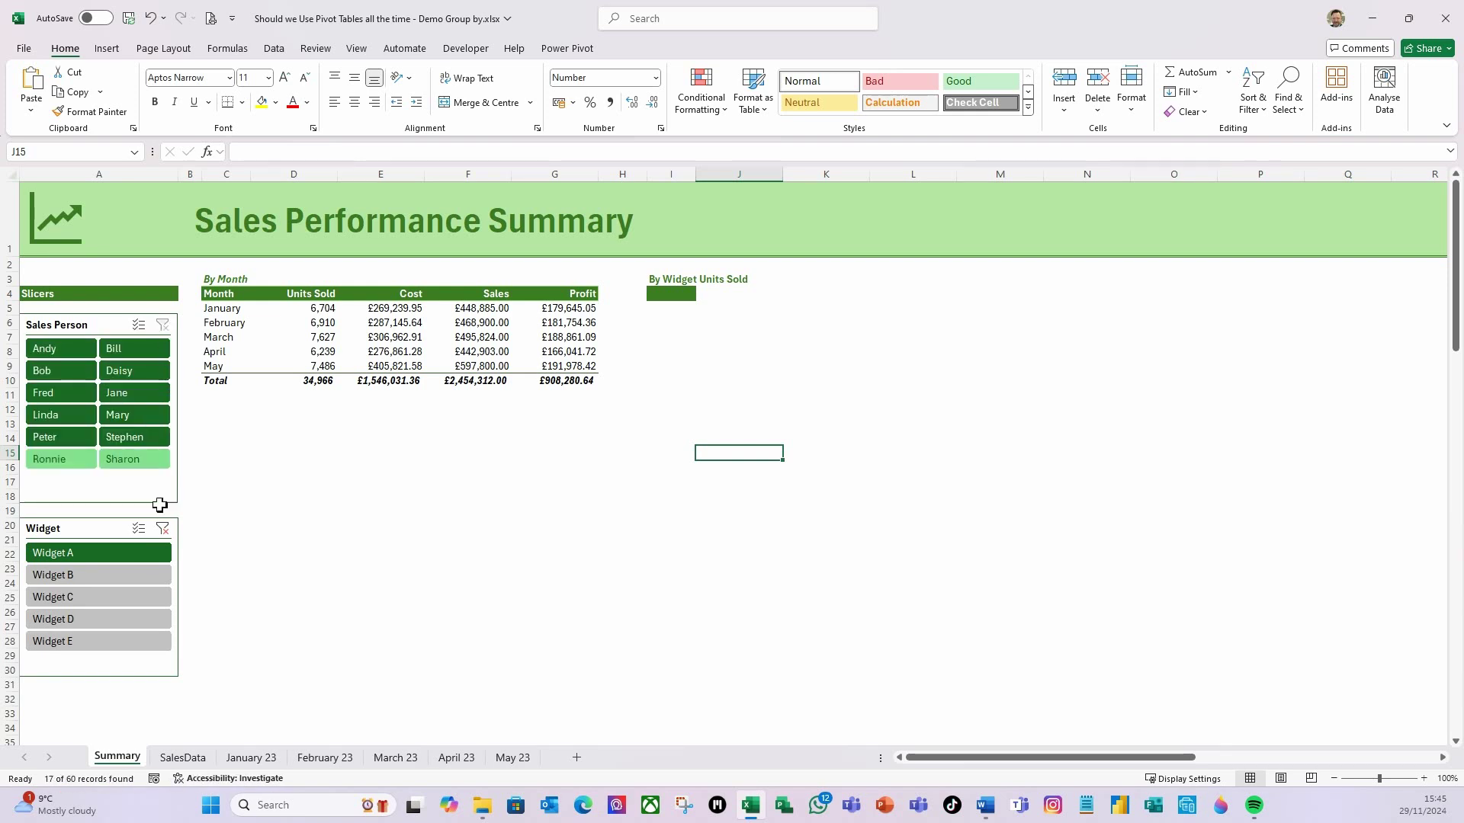
{"action": "left_click", "coordinate": [163, 528]}
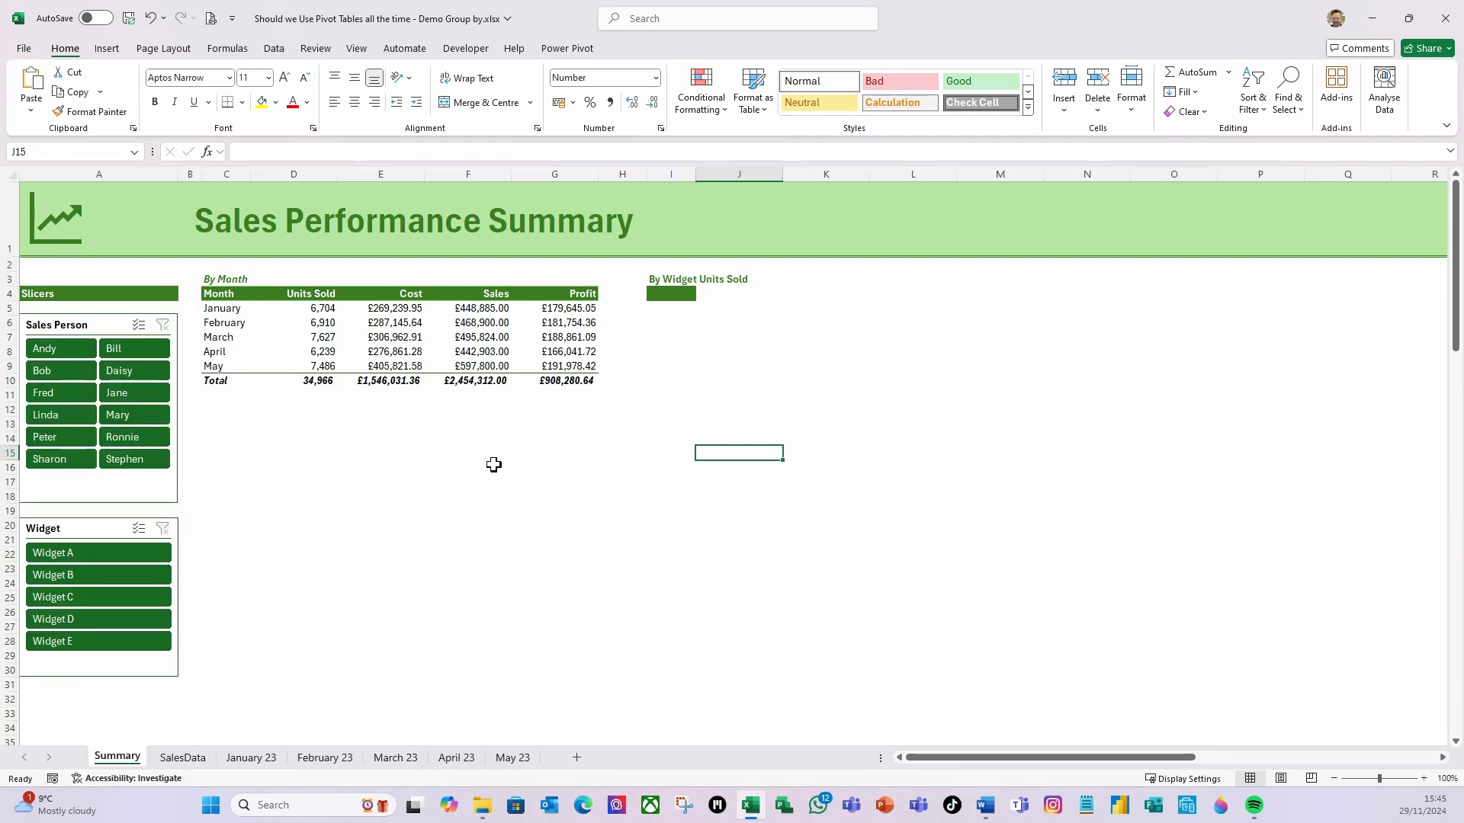
Step: Add a BYROW function as the filter_array argument of the GROUPBY formula in C5
{"action": "left_click", "coordinate": [236, 312]}
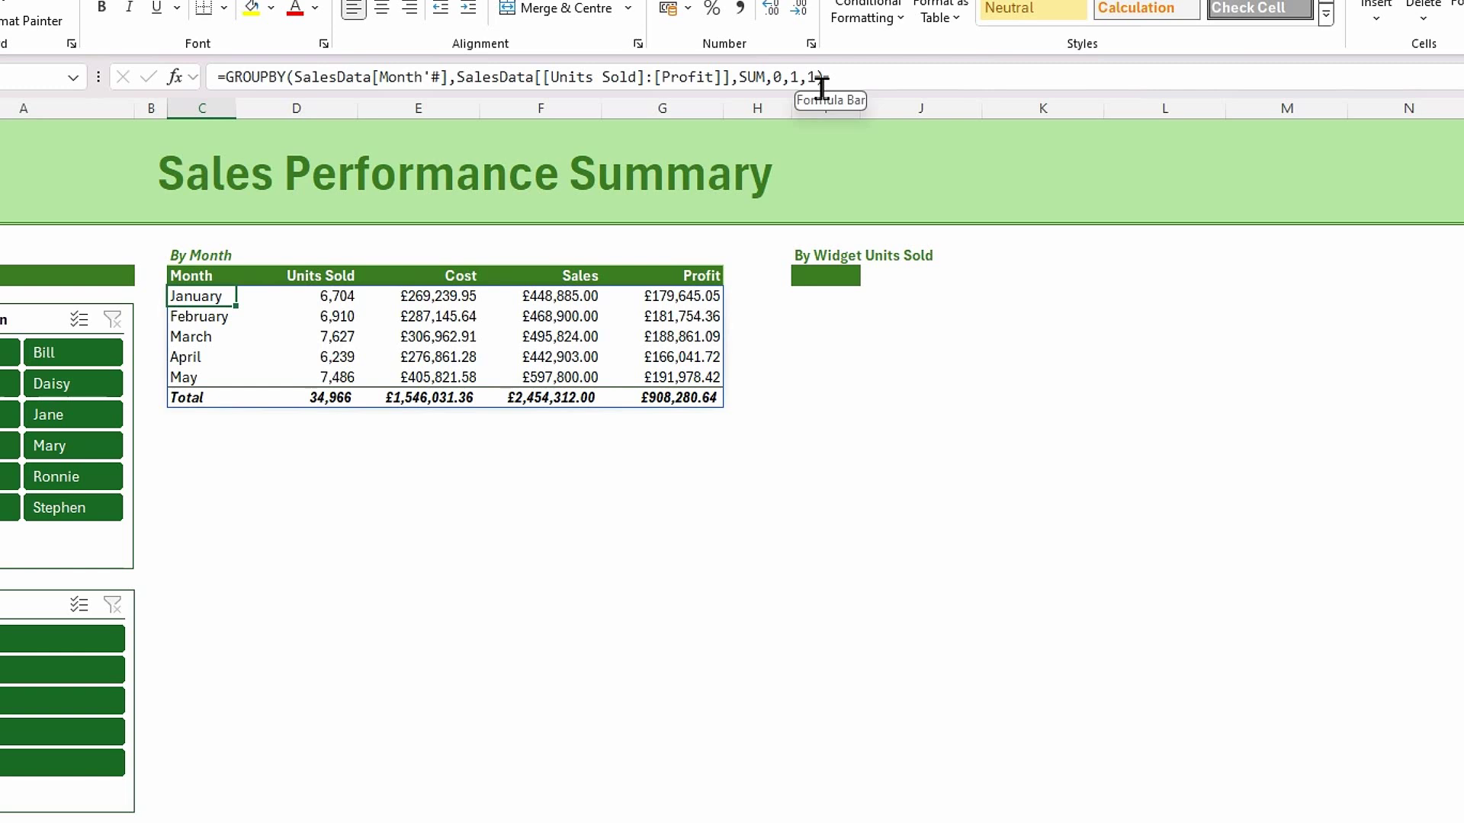
{"action": "left_click", "coordinate": [822, 84]}
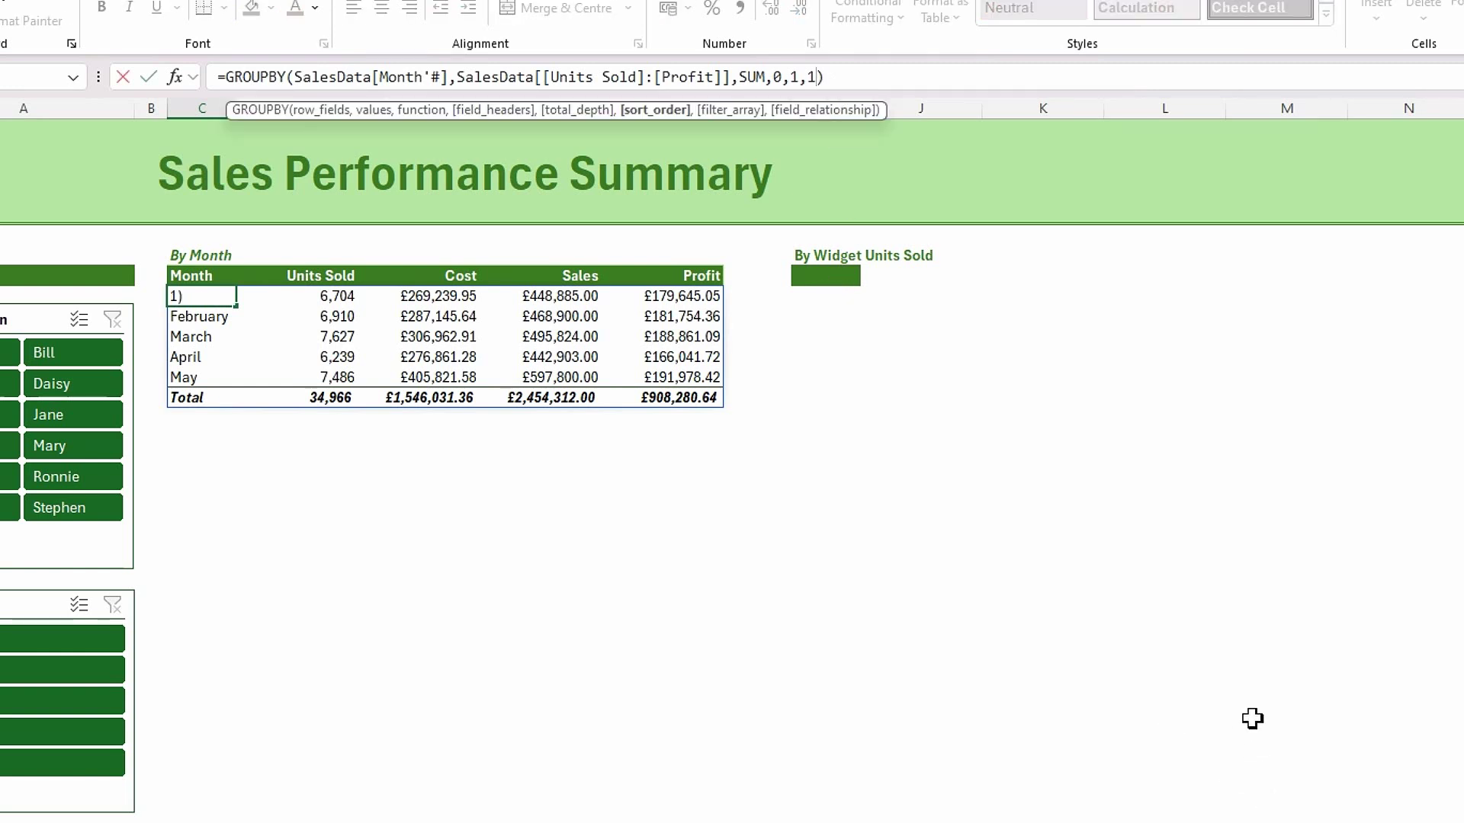
{"action": "type", "text": ","}
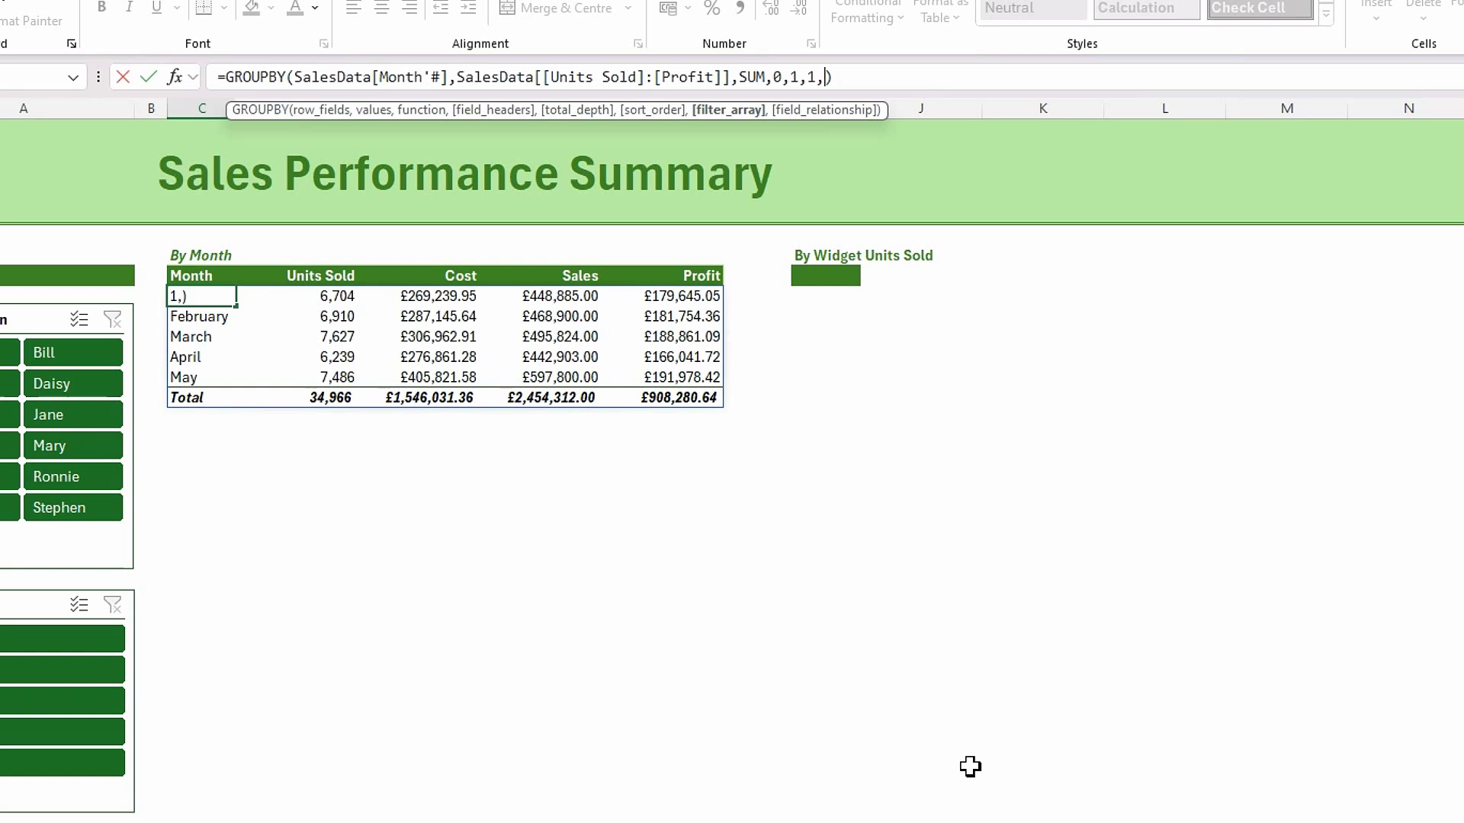
{"action": "type", "text": "by"}
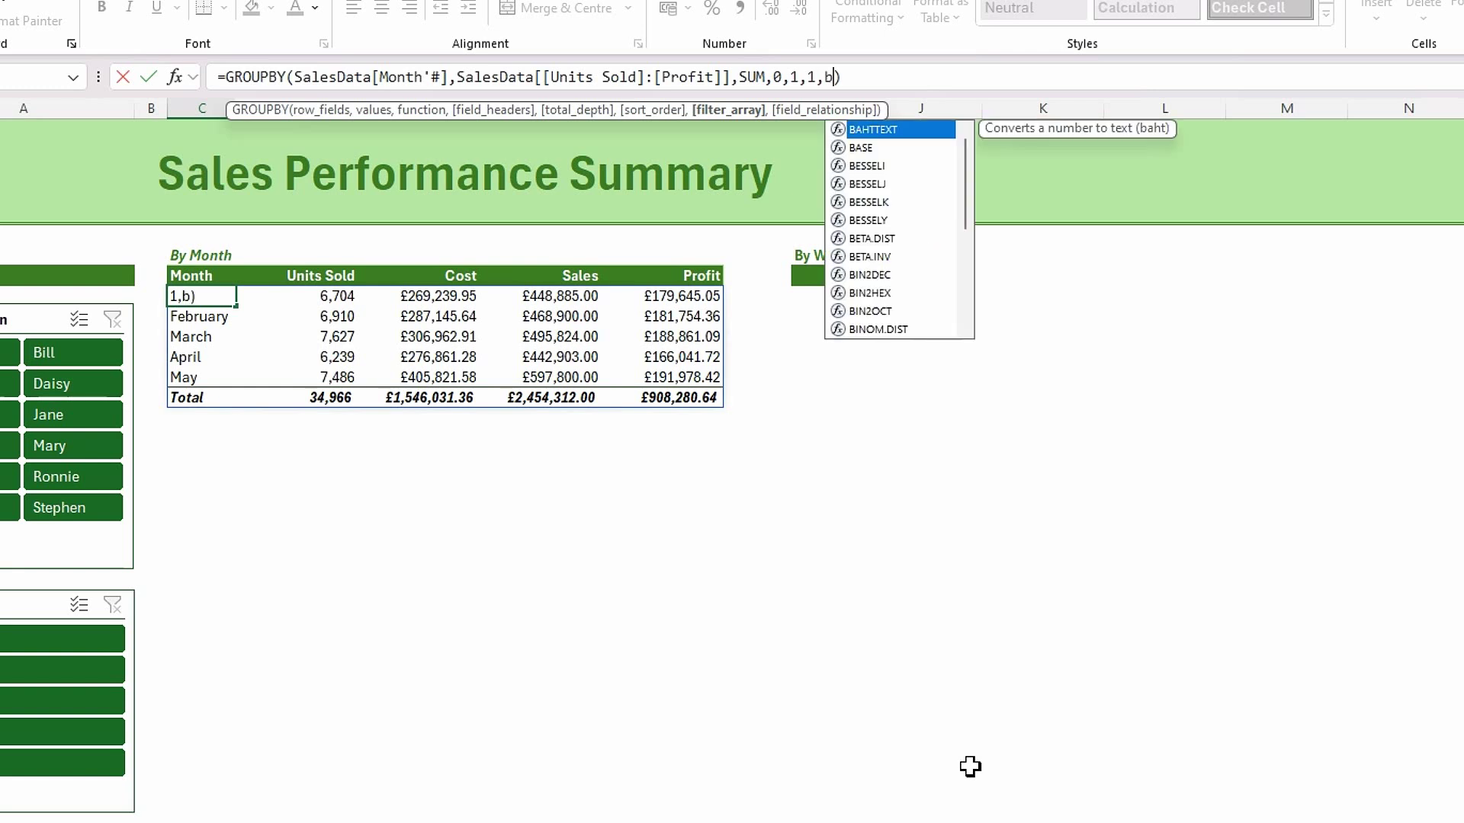
{"action": "type", "text": "row"}
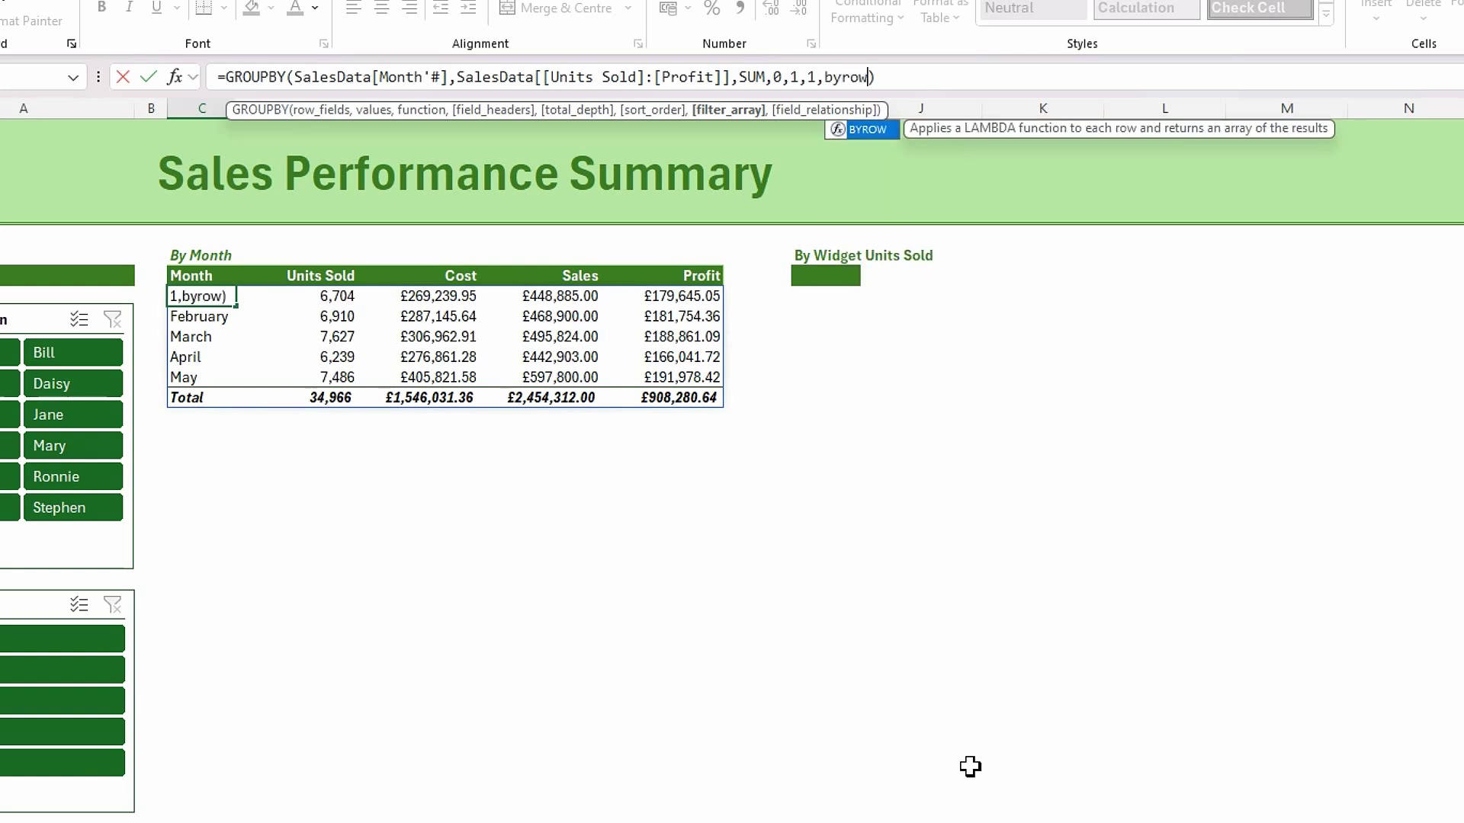
{"action": "type", "text": "("}
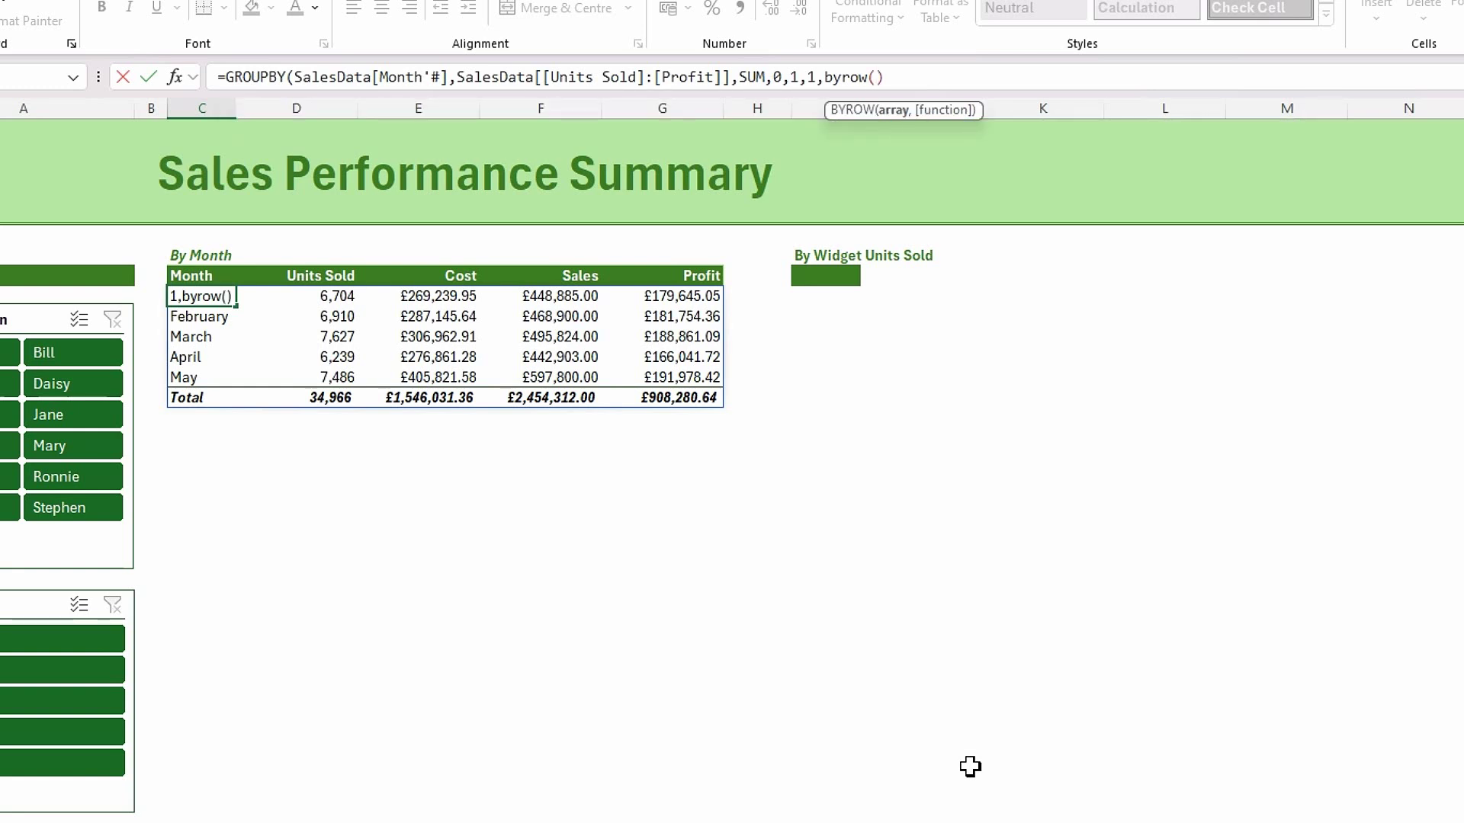
Step: Set the BYROW array argument in the C5 formula to the SalesData[Month#] column
{"action": "type", "text": "sales"}
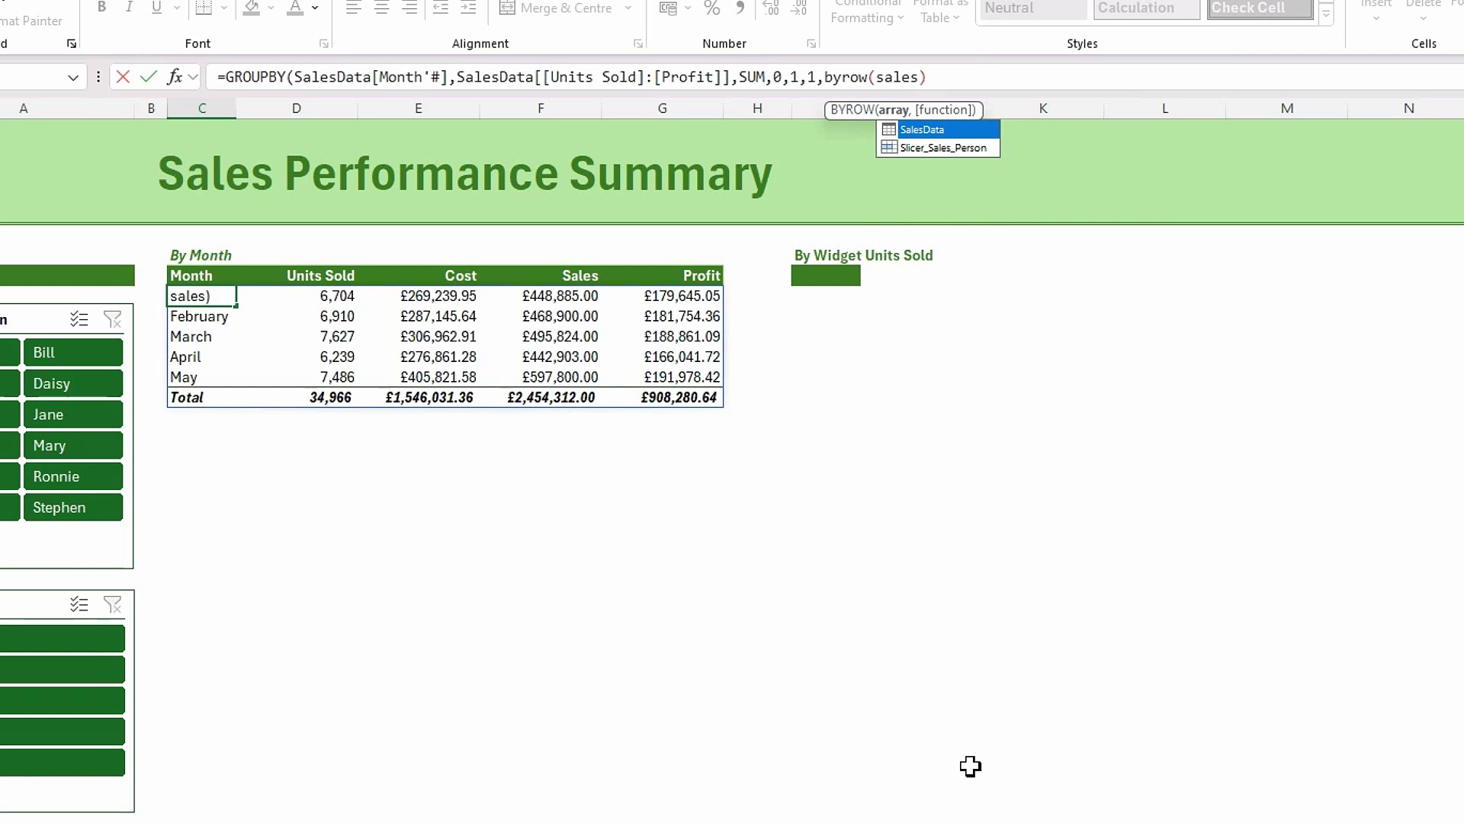
{"action": "key", "text": "Tab"}
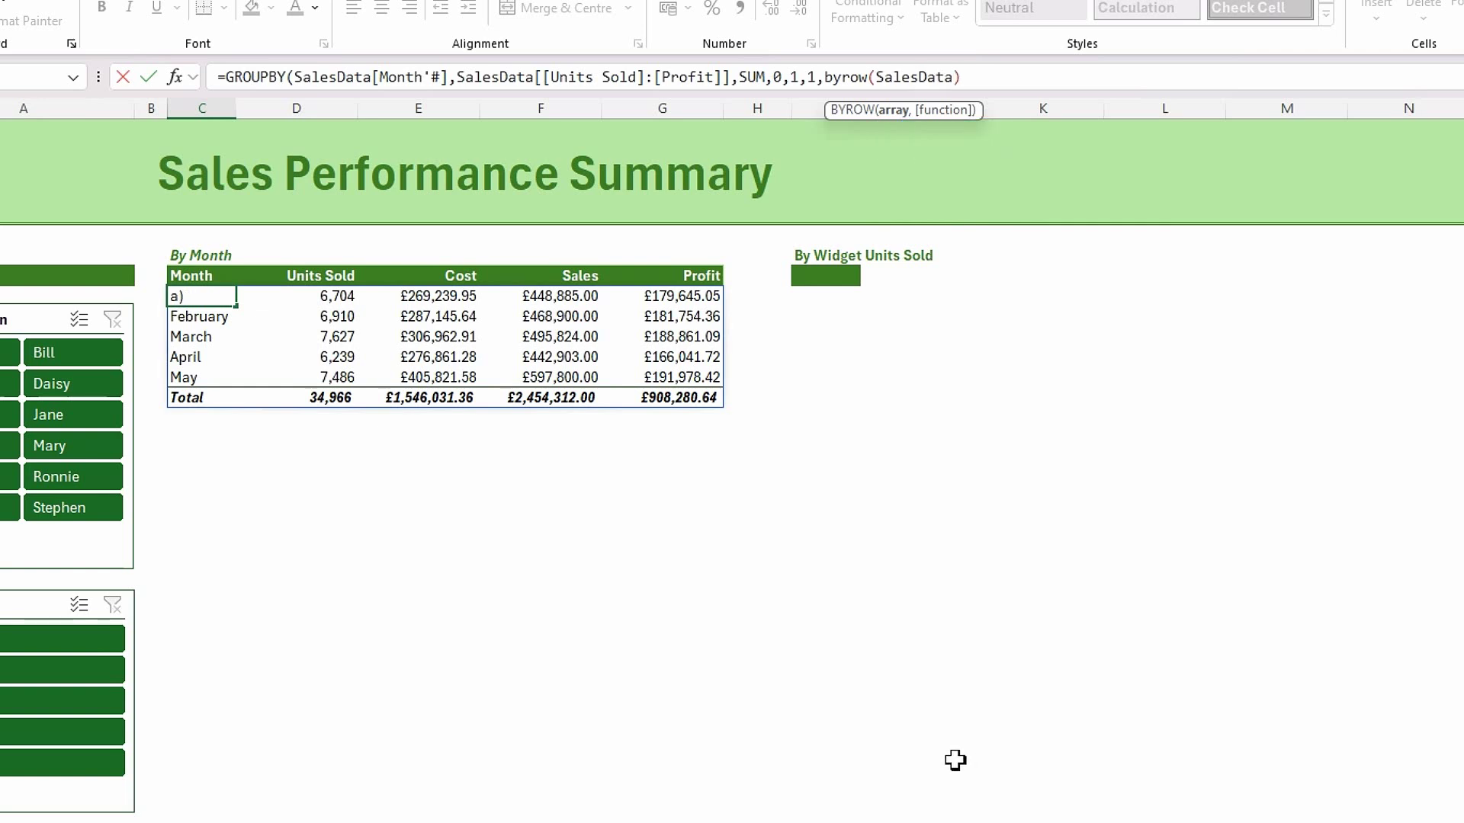
{"action": "type", "text": "["}
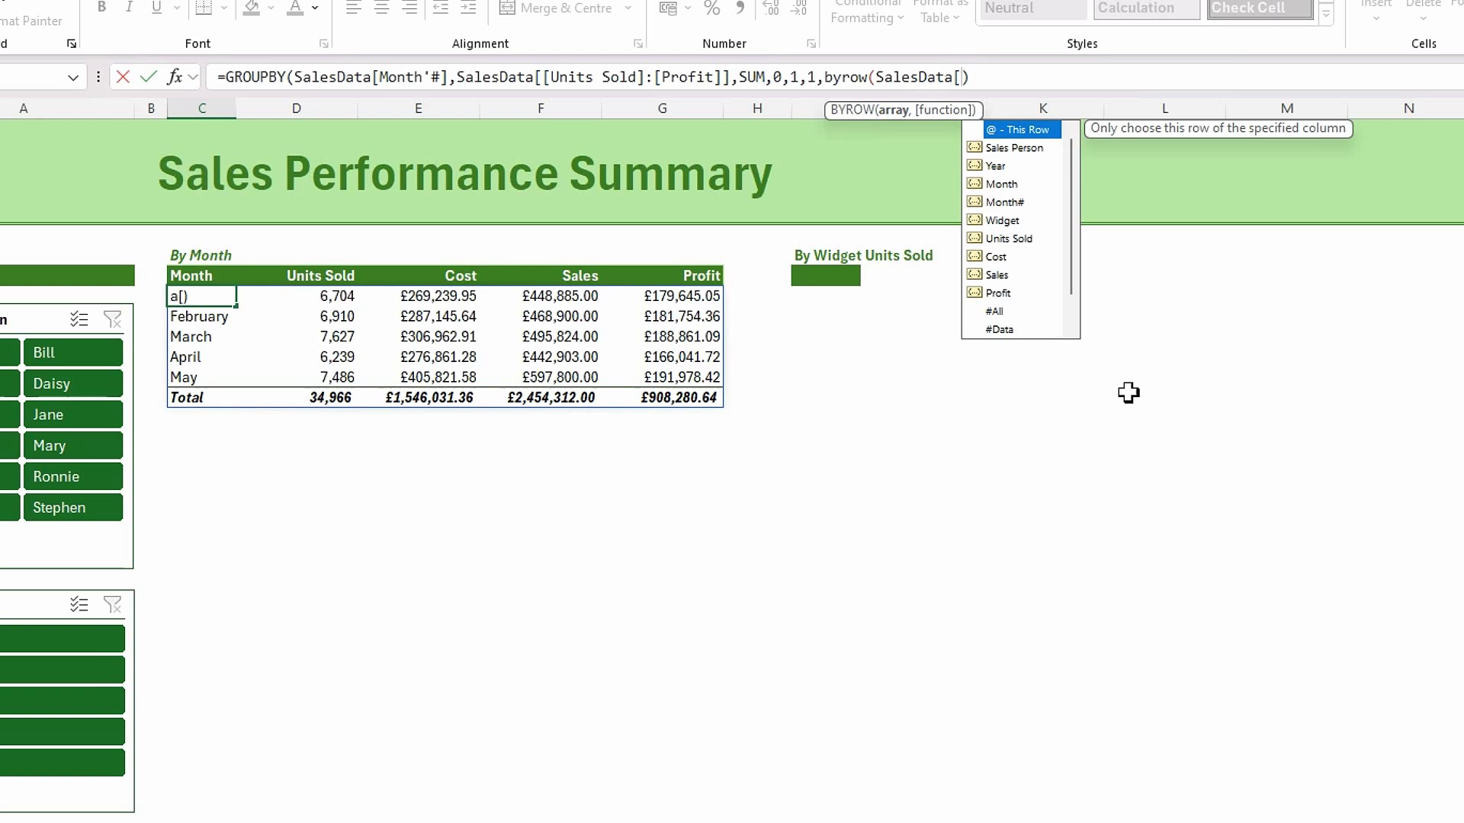
{"action": "double_click", "coordinate": [1016, 203]}
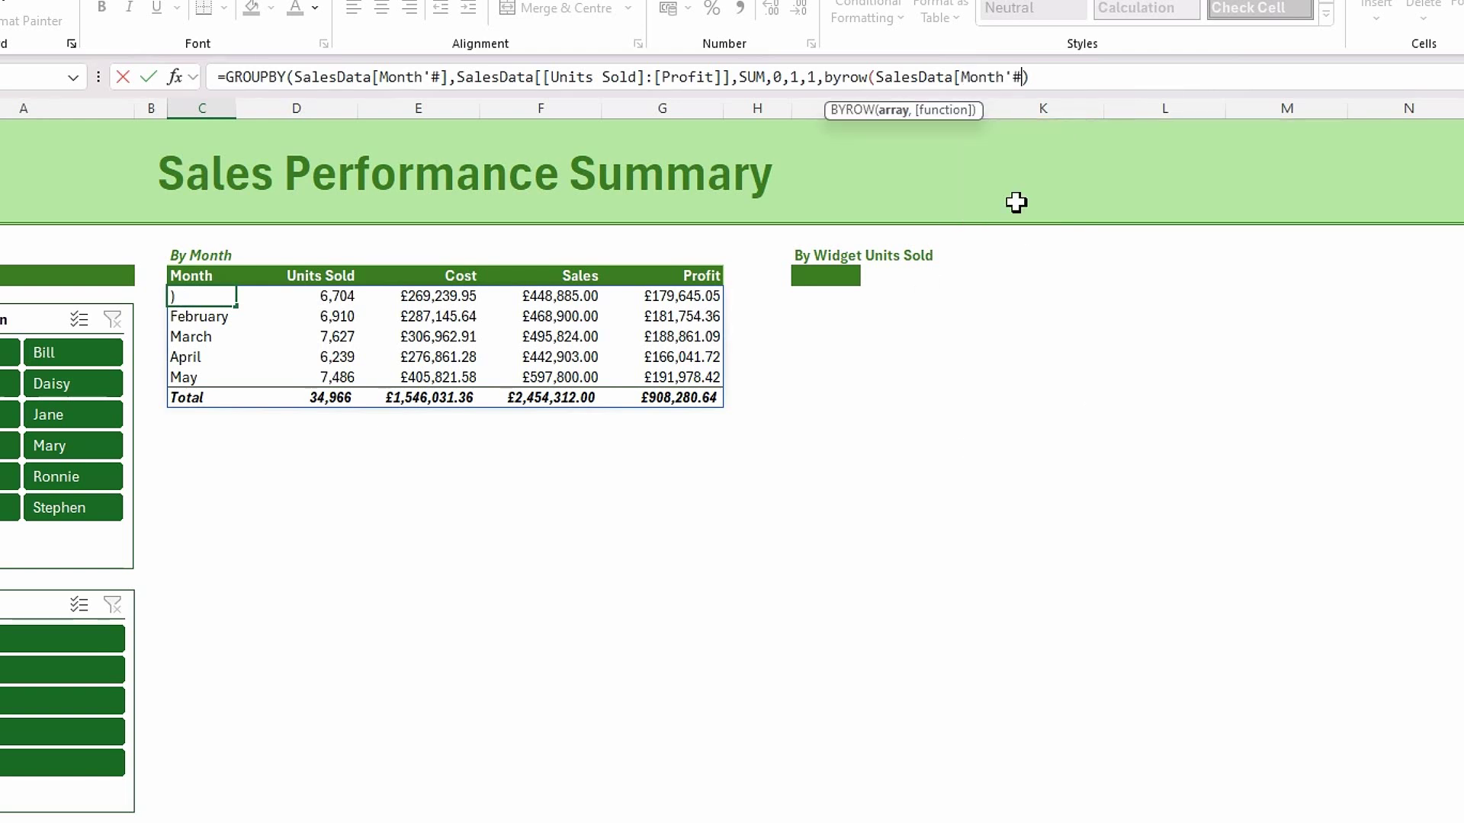
{"action": "type", "text": "],"}
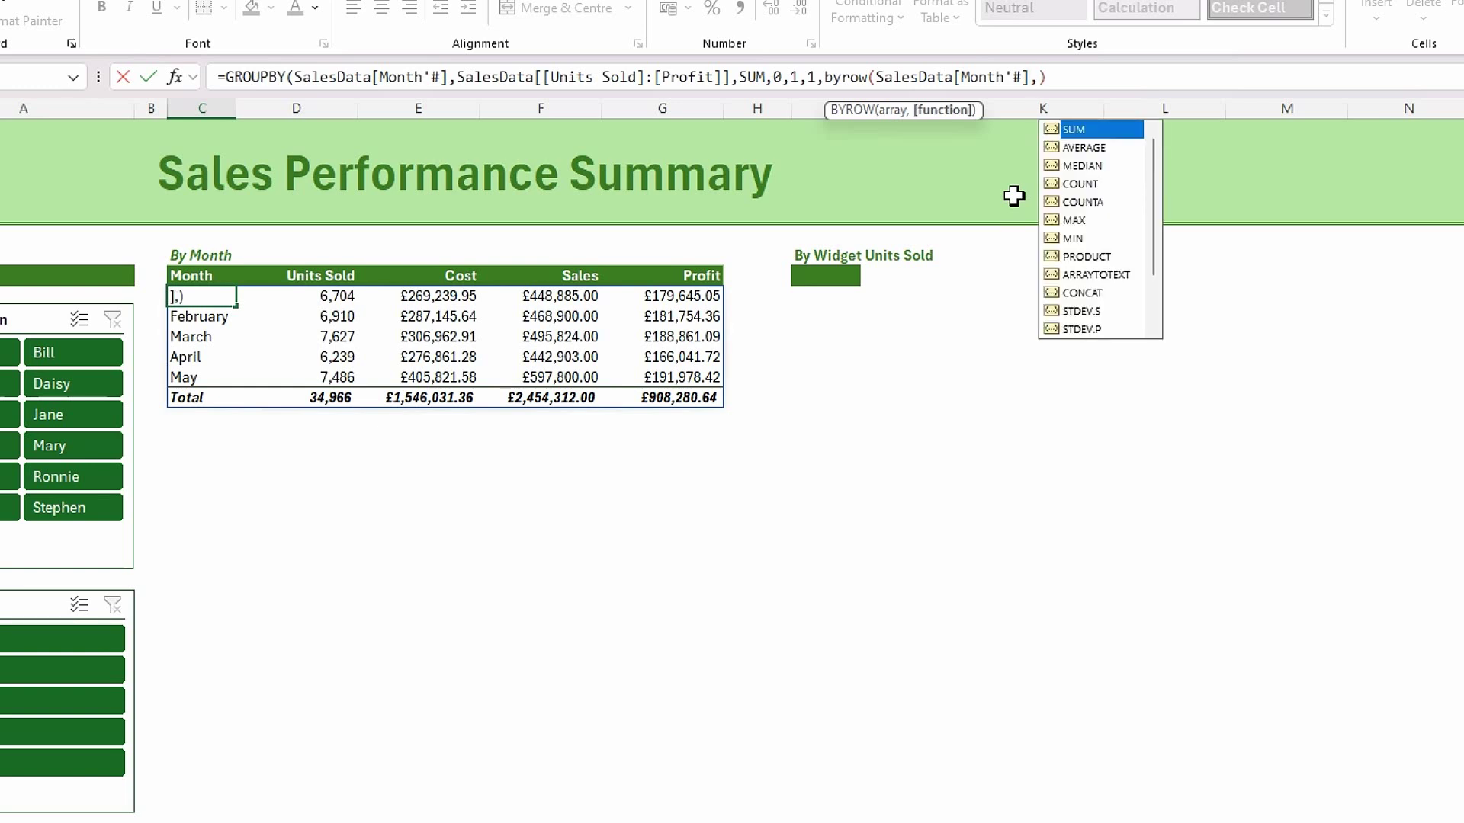
Step: Add a LAMBDA with the parameter myRow as the function argument of BYROW
{"action": "type", "text": "lam"}
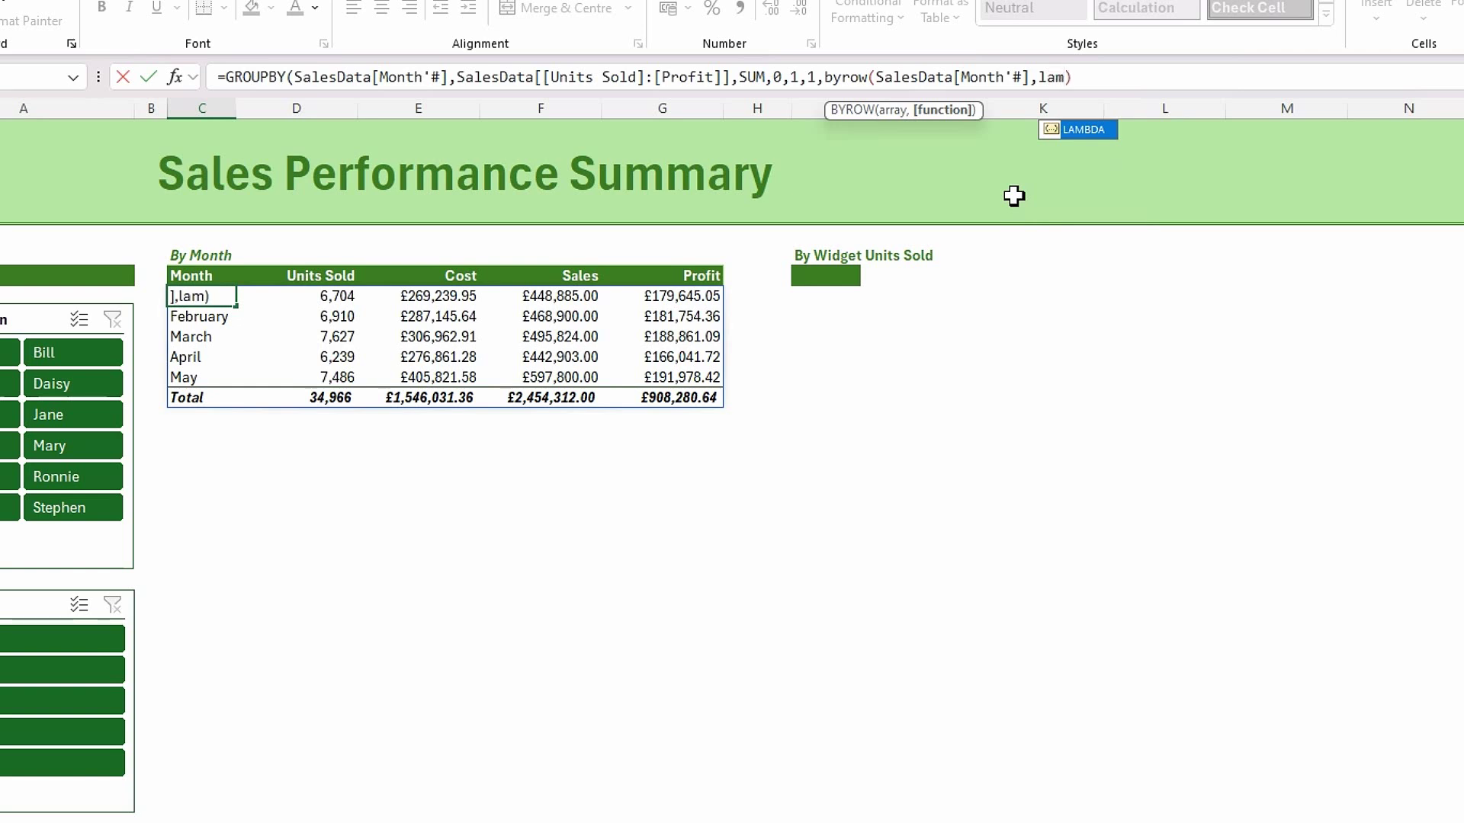
{"action": "double_click", "coordinate": [1082, 131]}
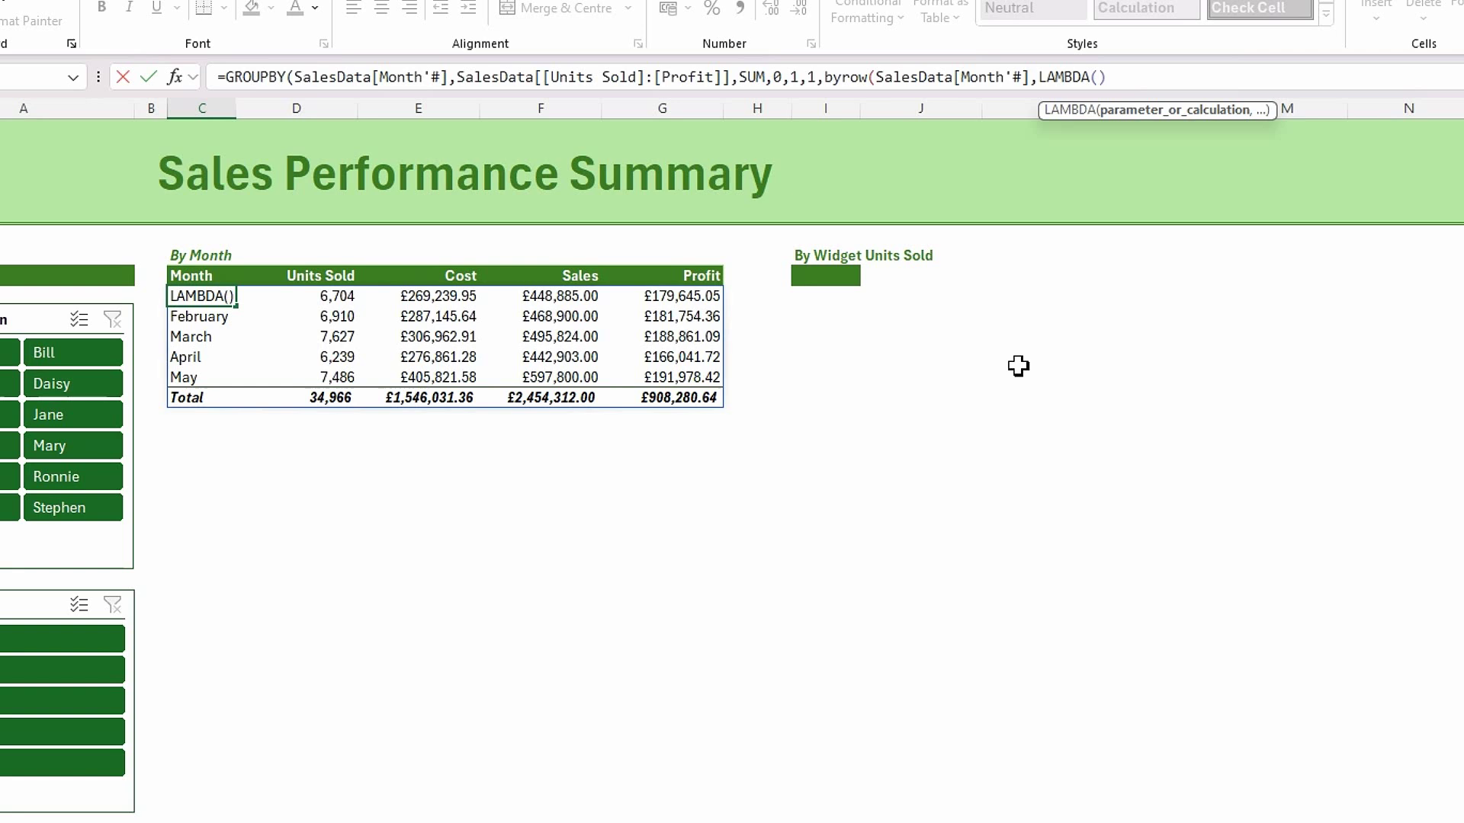
{"action": "type", "text": "myRow"}
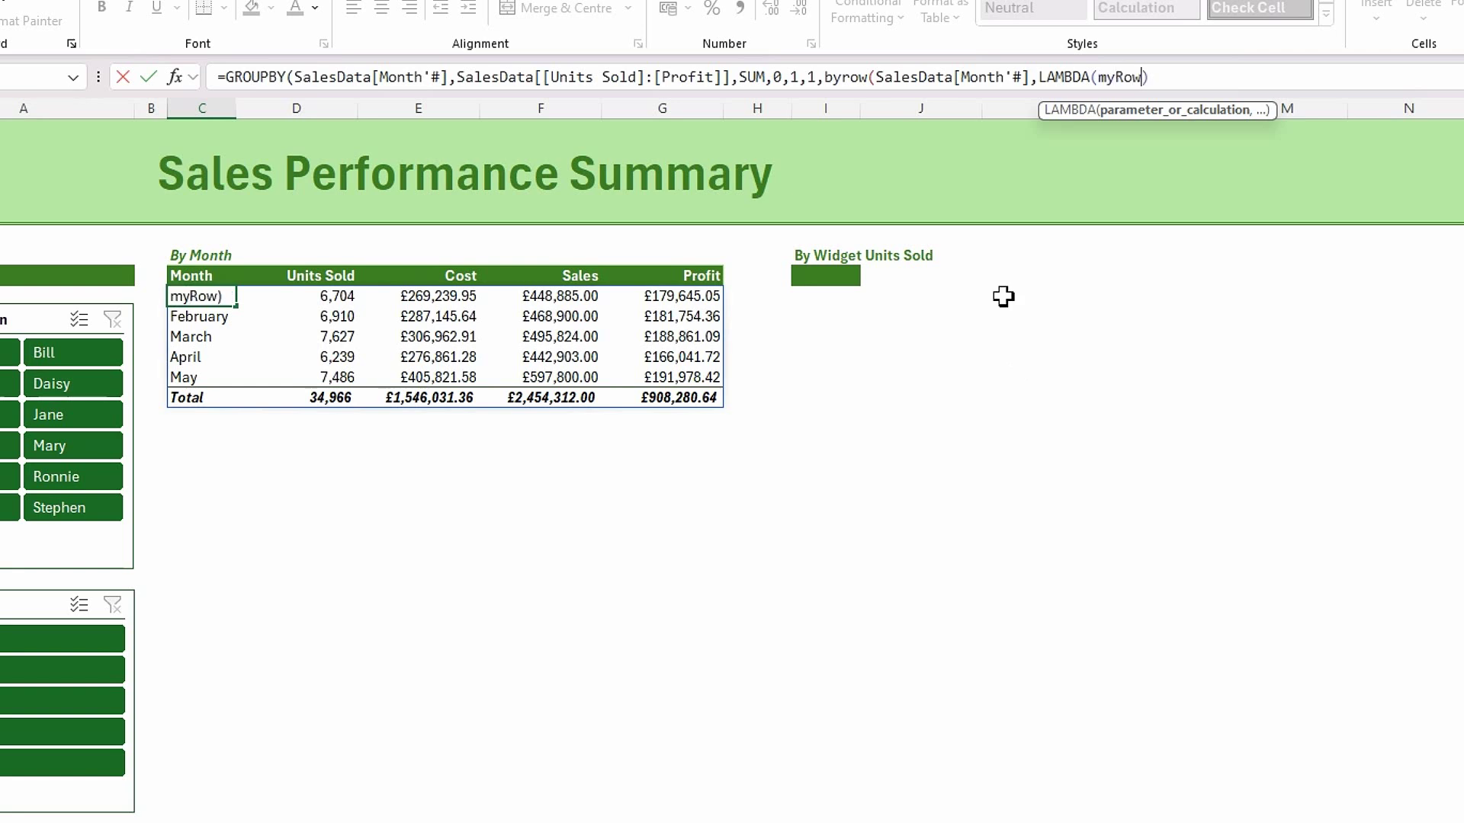
{"action": "type", "text": ","}
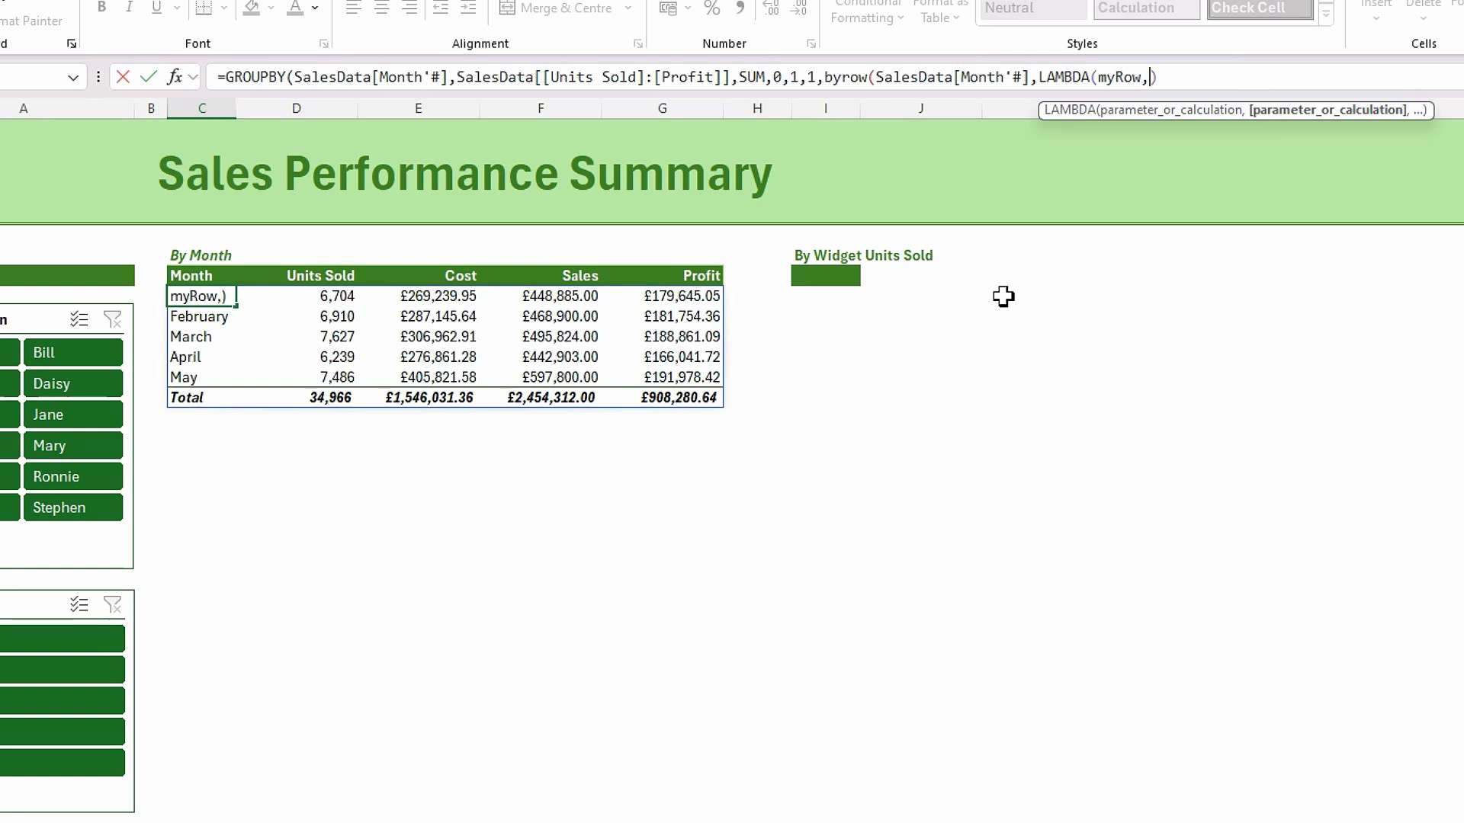
Step: Make the LAMBDA calculate SUBTOTAL(3,myRow), using COUNTA, and close and enter the completed GROUPBY formula in C5
{"action": "type", "text": "sub"}
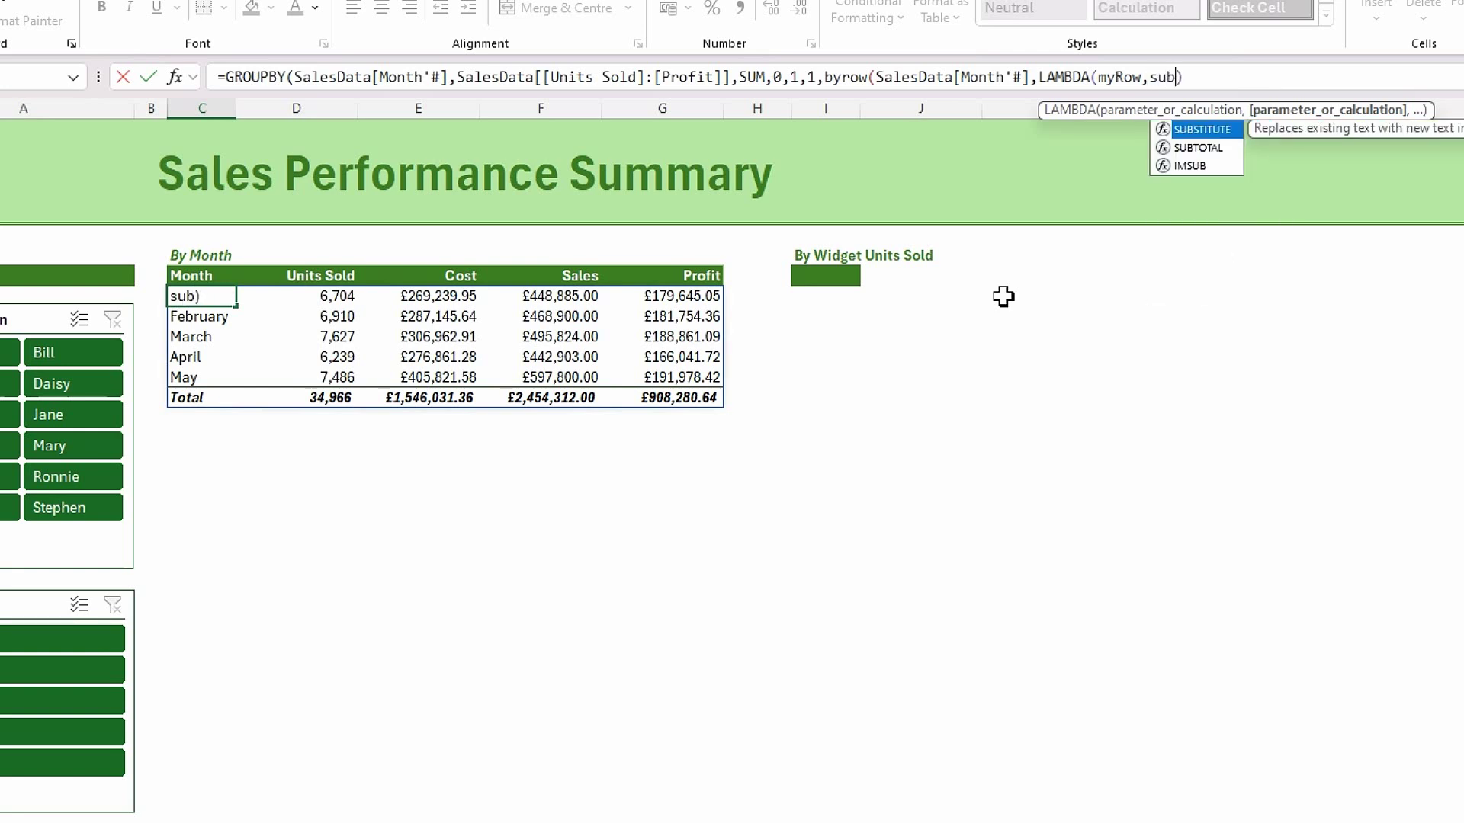
{"action": "double_click", "coordinate": [1194, 148]}
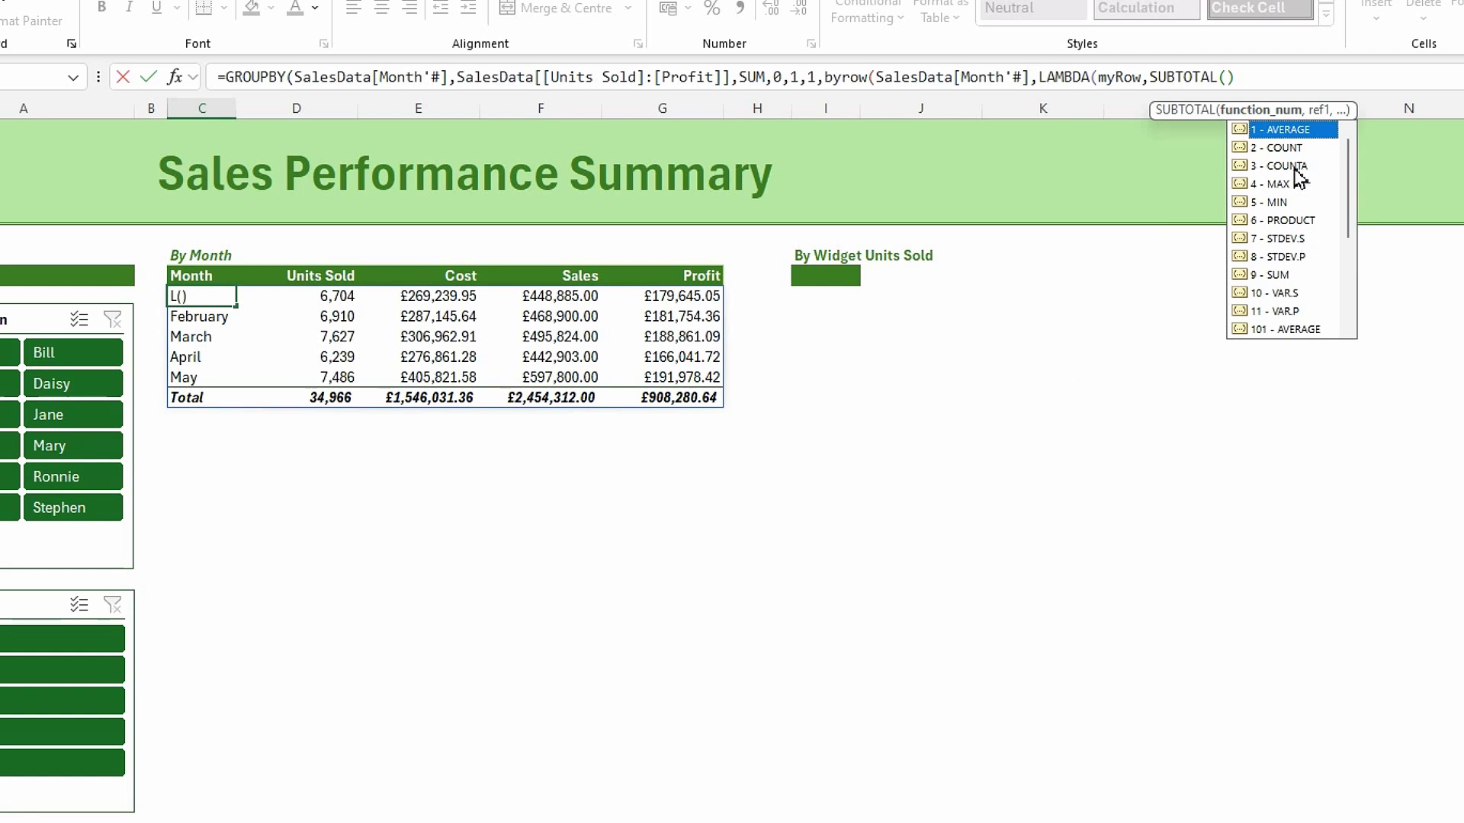
{"action": "double_click", "coordinate": [1294, 167]}
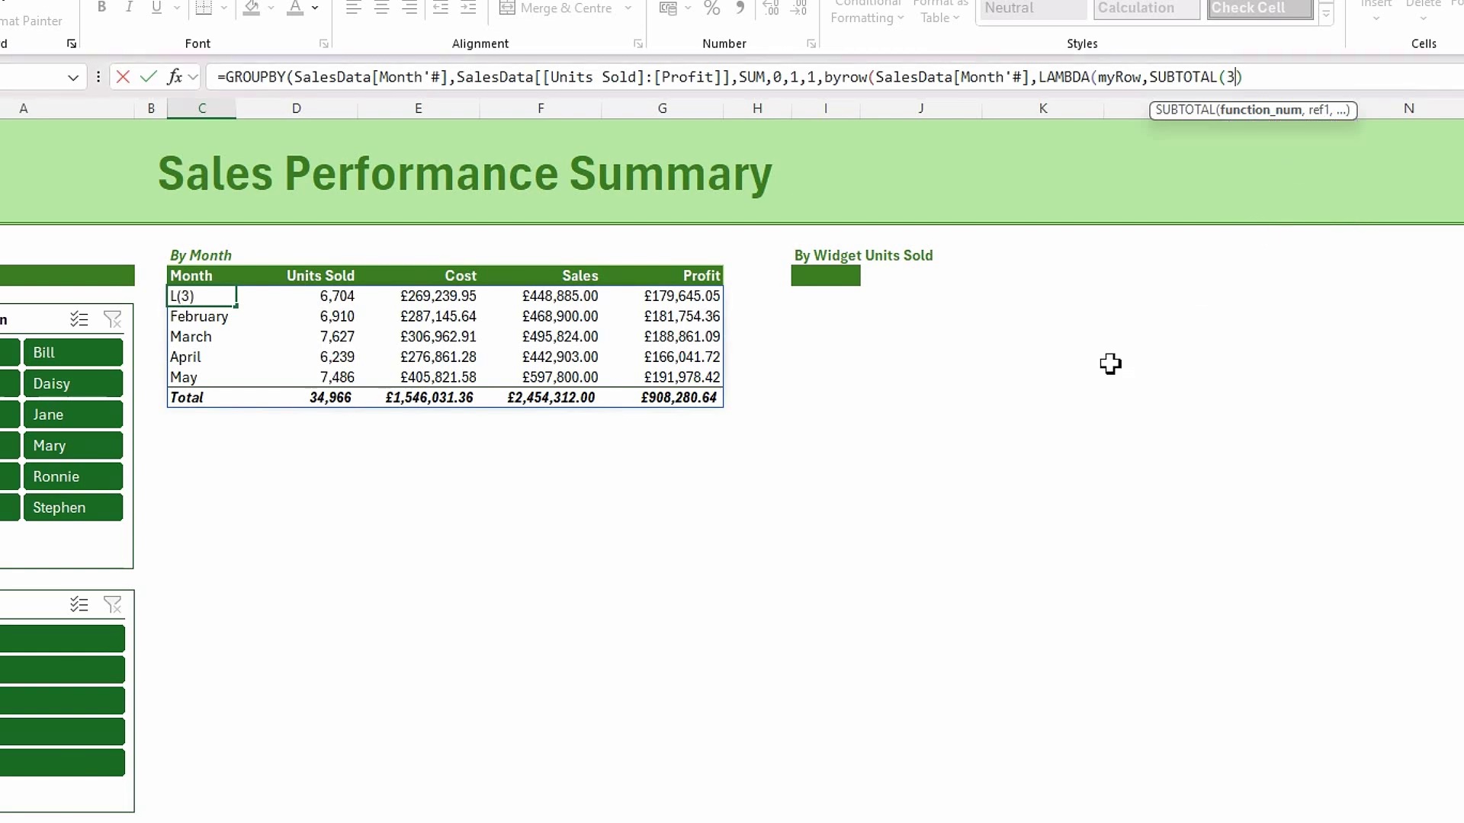
{"action": "type", "text": ",myrow)"}
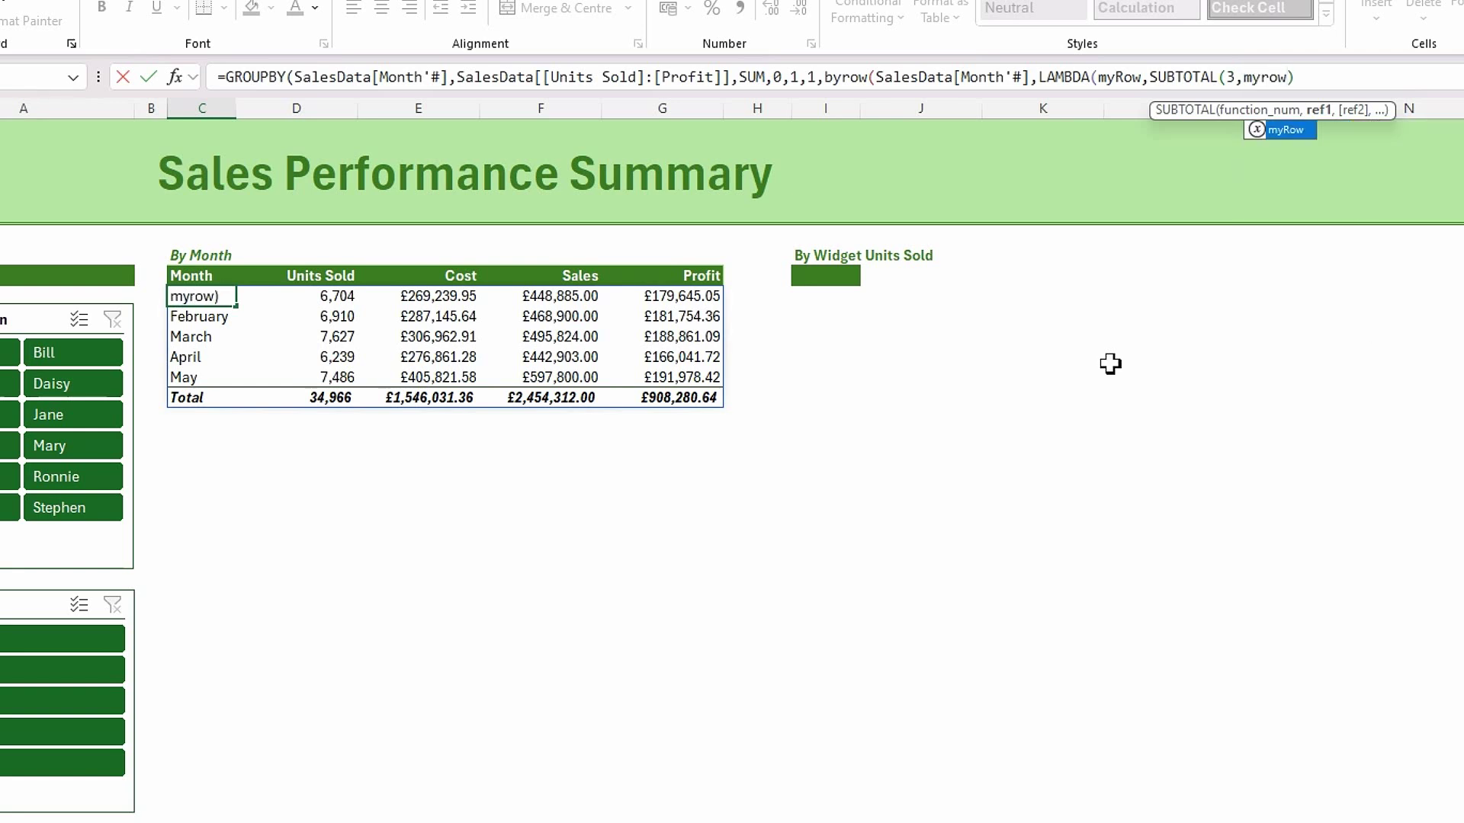
{"action": "double_click", "coordinate": [1296, 131]}
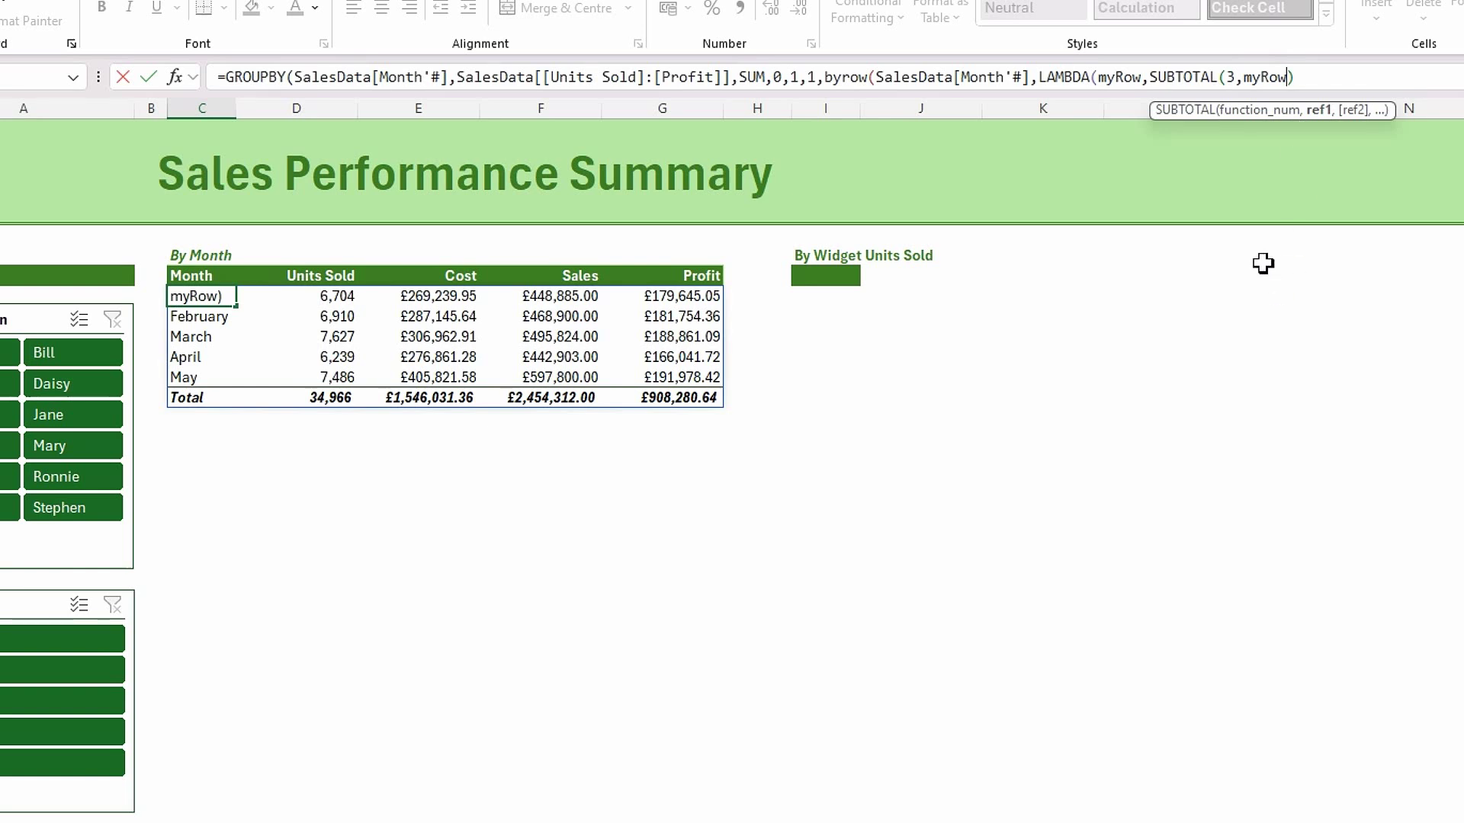
{"action": "type", "text": ")"}
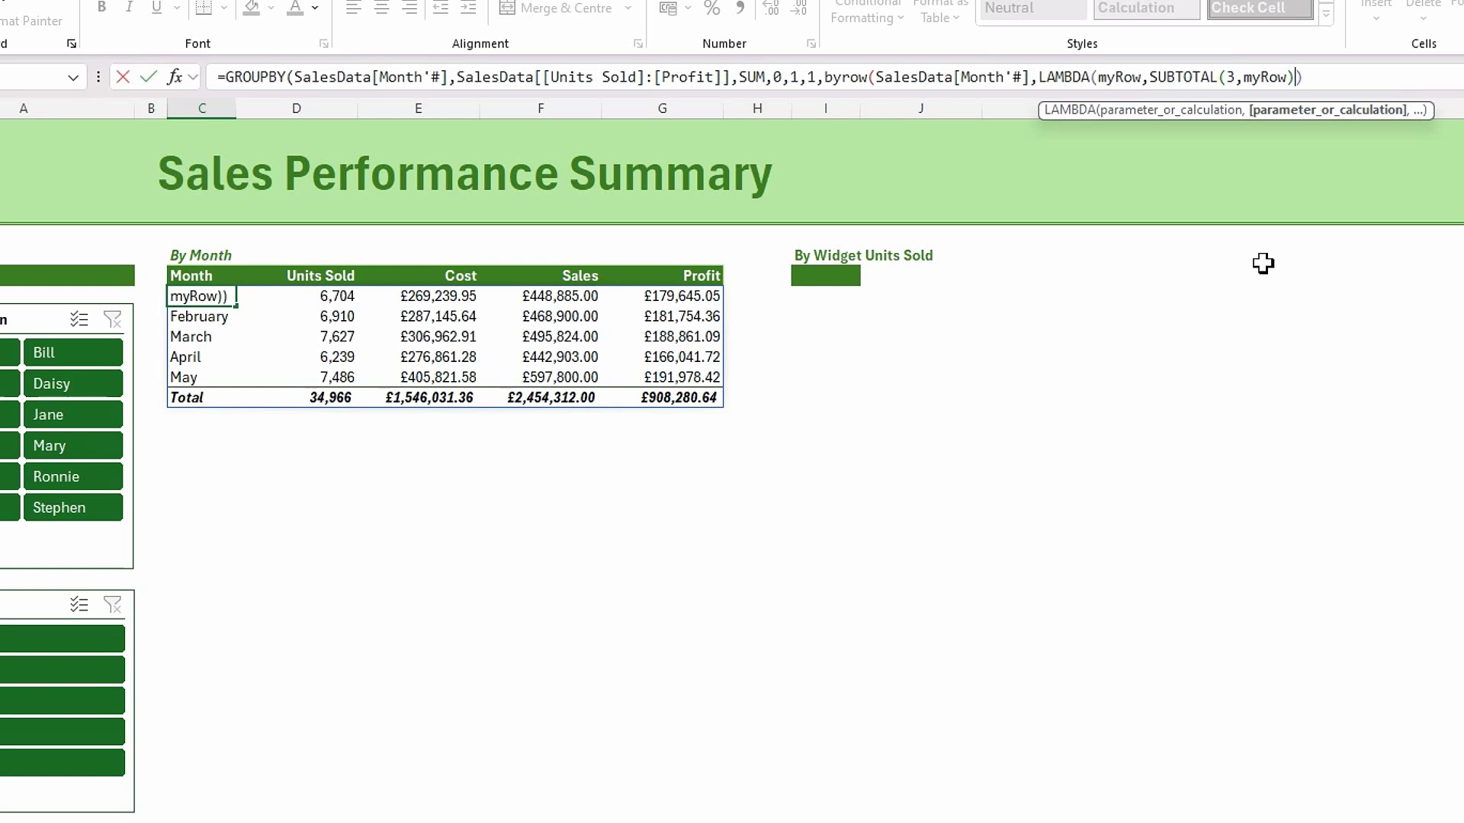
{"action": "type", "text": ")"}
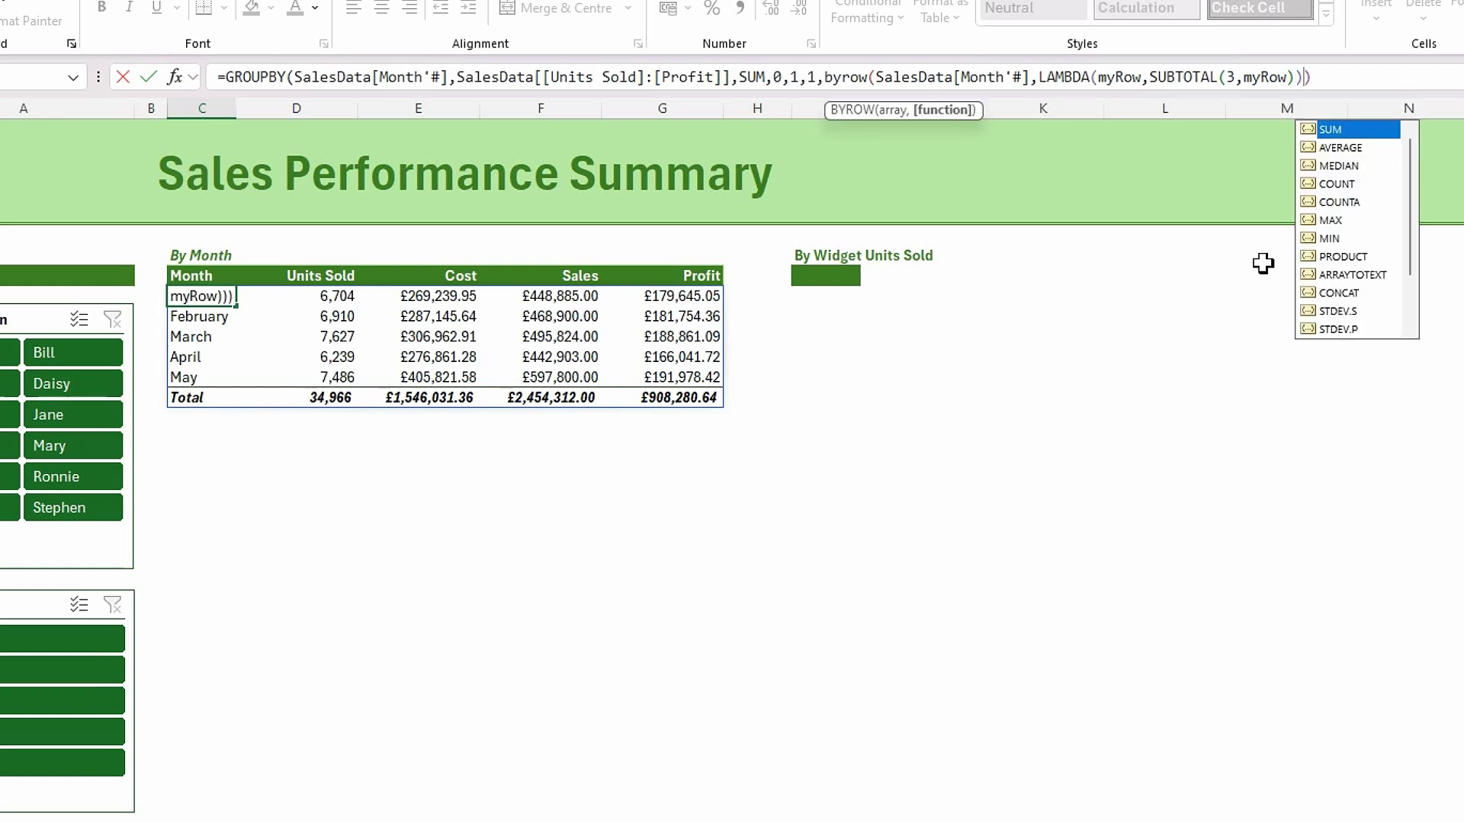
{"action": "type", "text": ")"}
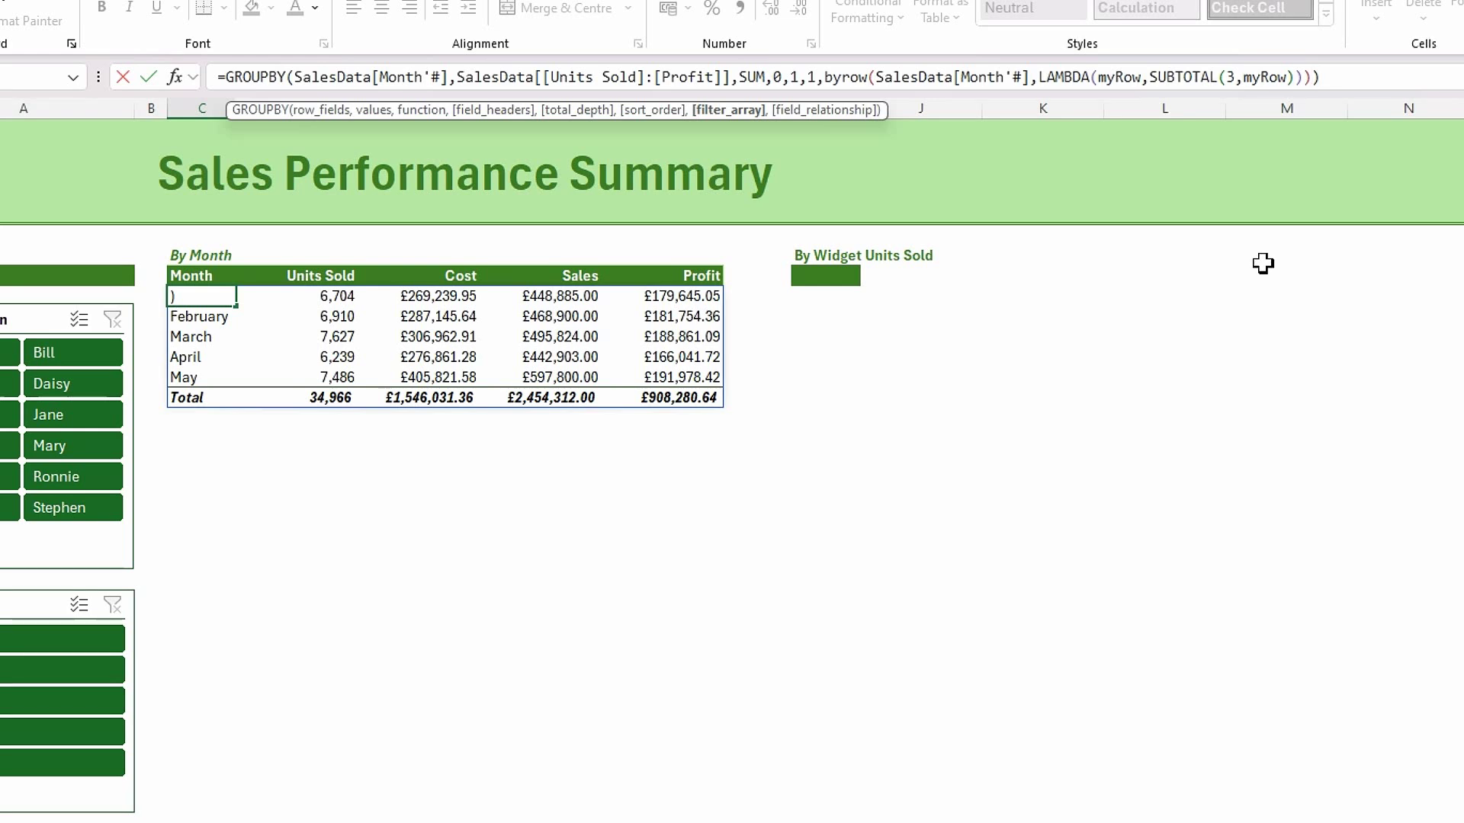
{"action": "key", "text": "Return"}
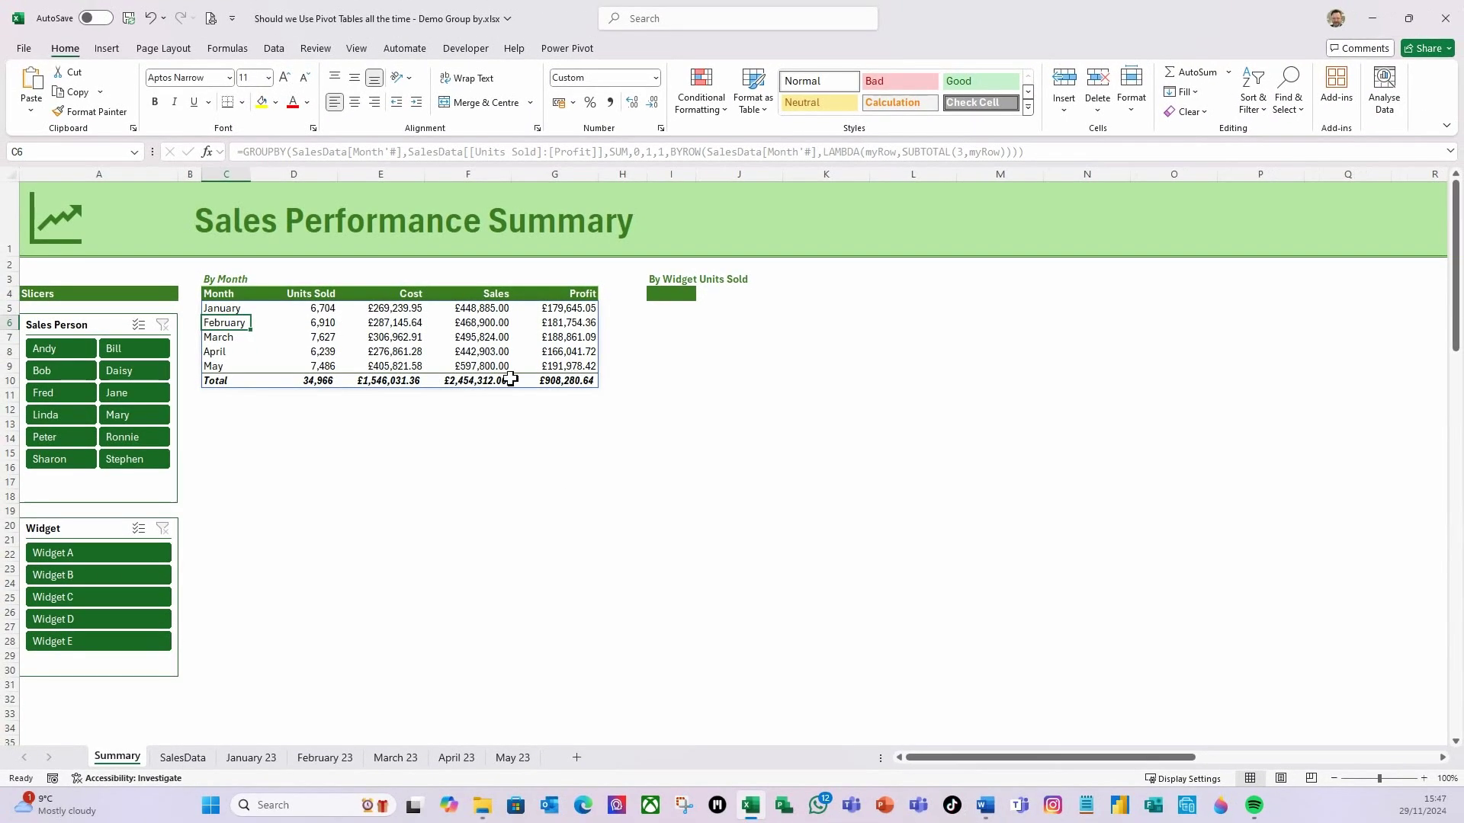
Step: Test the summary by filtering the slicers to one salesperson and Widget B, then clear both filters
{"action": "left_click", "coordinate": [133, 354]}
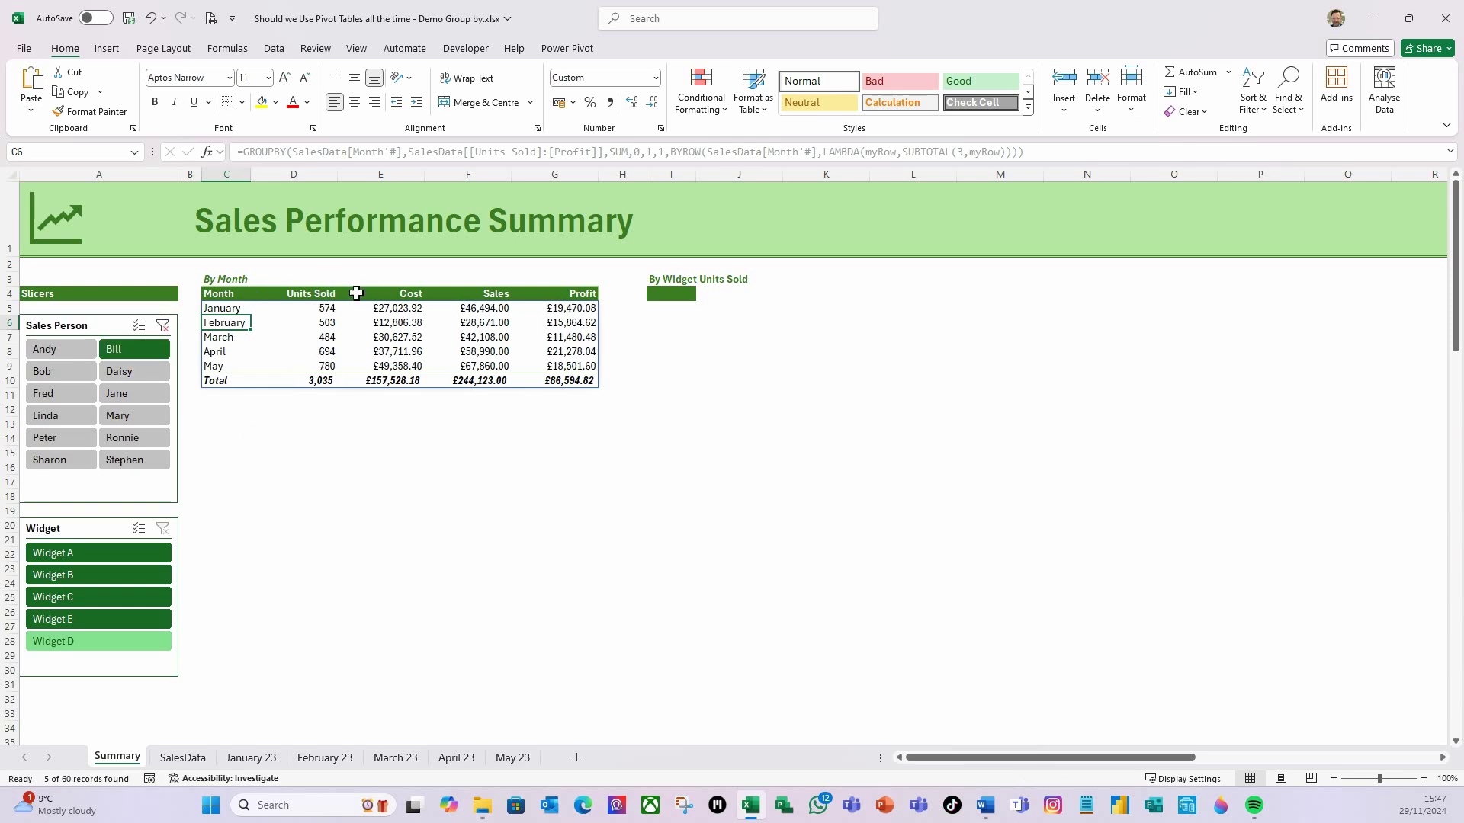
{"action": "left_click", "coordinate": [118, 580]}
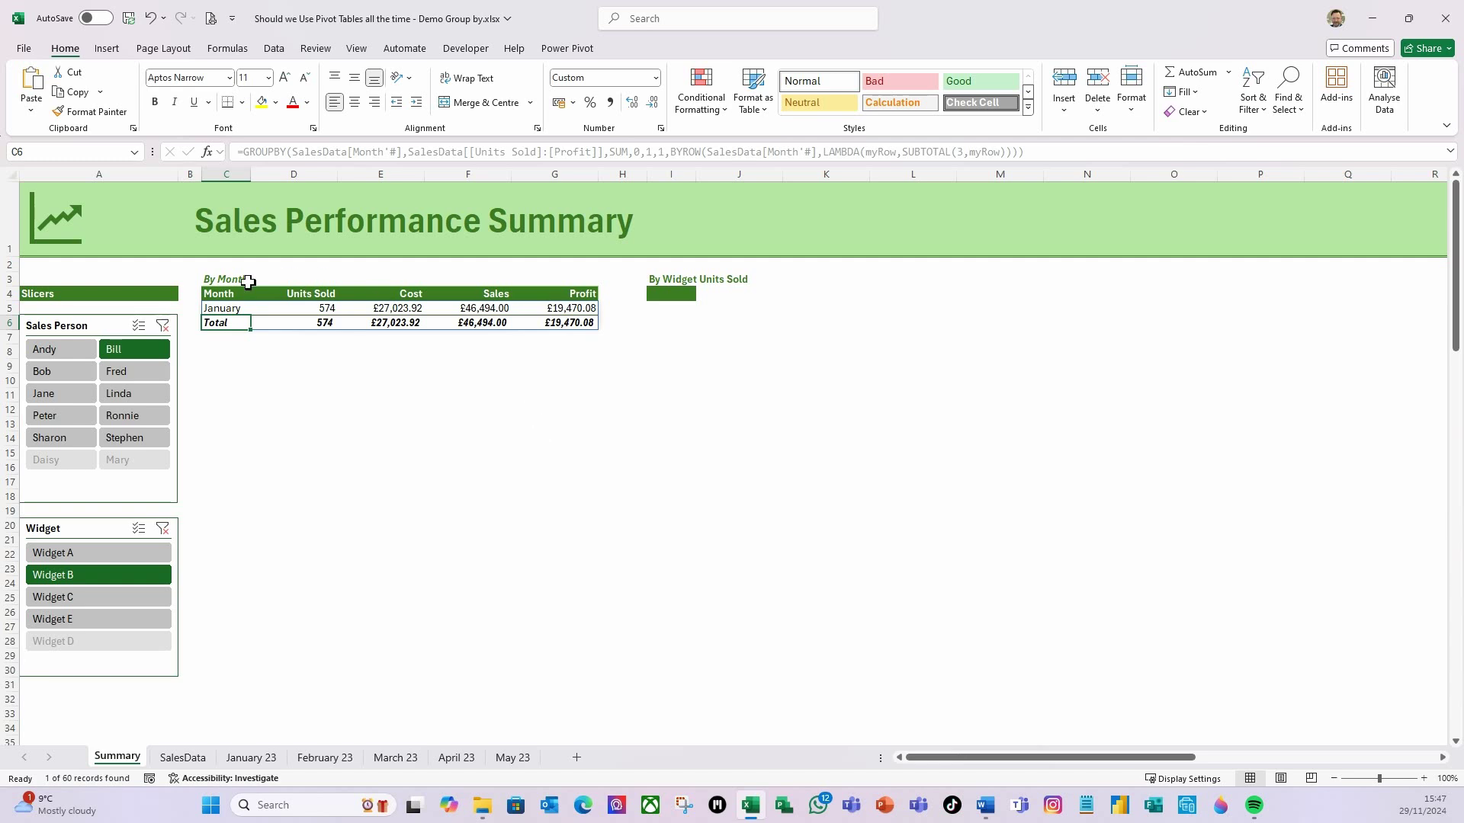
{"action": "left_click", "coordinate": [163, 326]}
{"action": "left_click", "coordinate": [162, 528]}
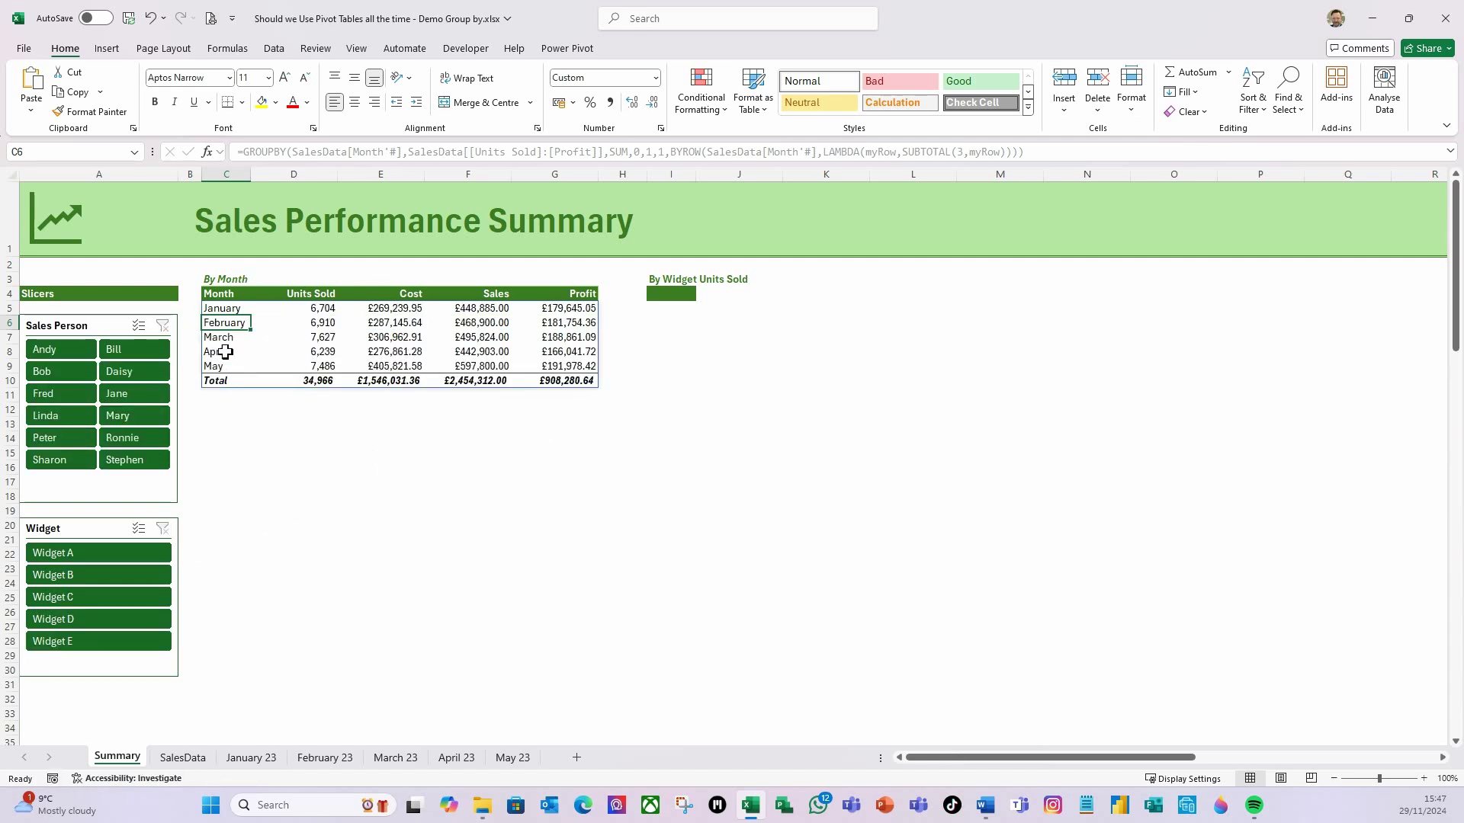
Step: Review the completed GROUPBY formula in C5 and its spilled monthly summary
{"action": "left_click", "coordinate": [223, 309]}
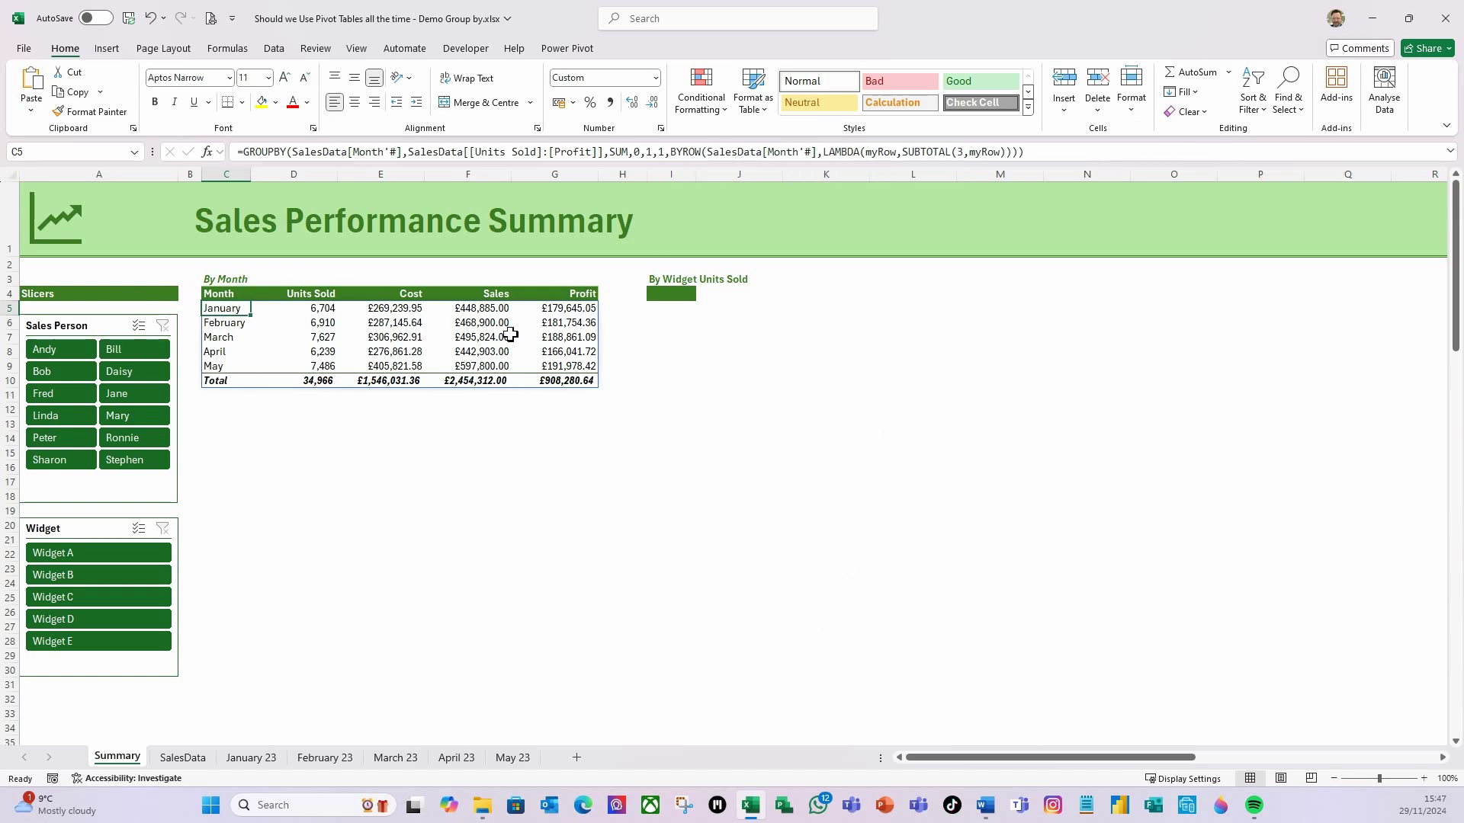
{"action": "left_click", "coordinate": [418, 513]}
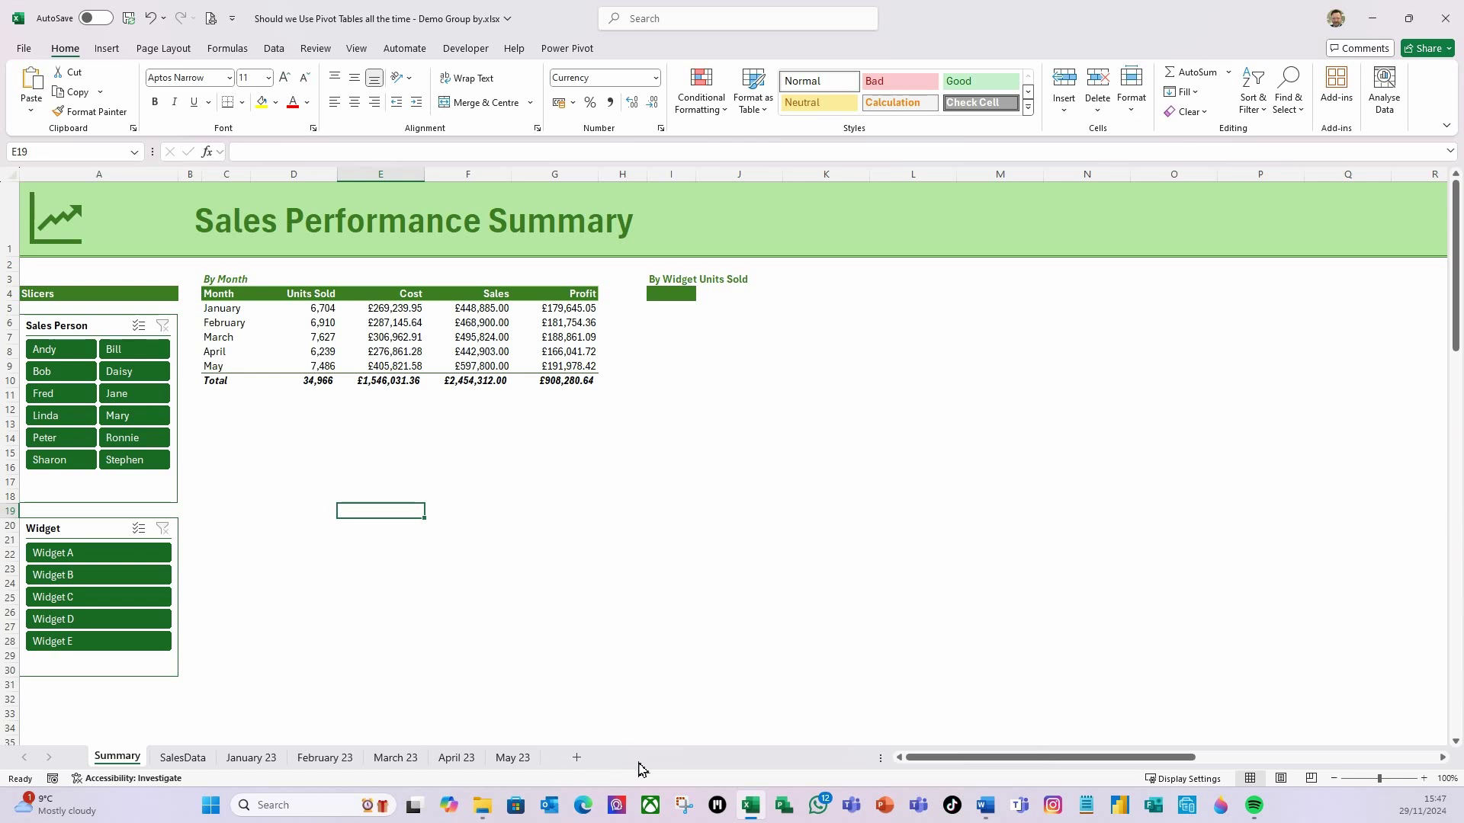
{"action": "left_click", "coordinate": [620, 613]}
Step: Unhide the June 23 worksheet
{"action": "right_click", "coordinate": [500, 763]}
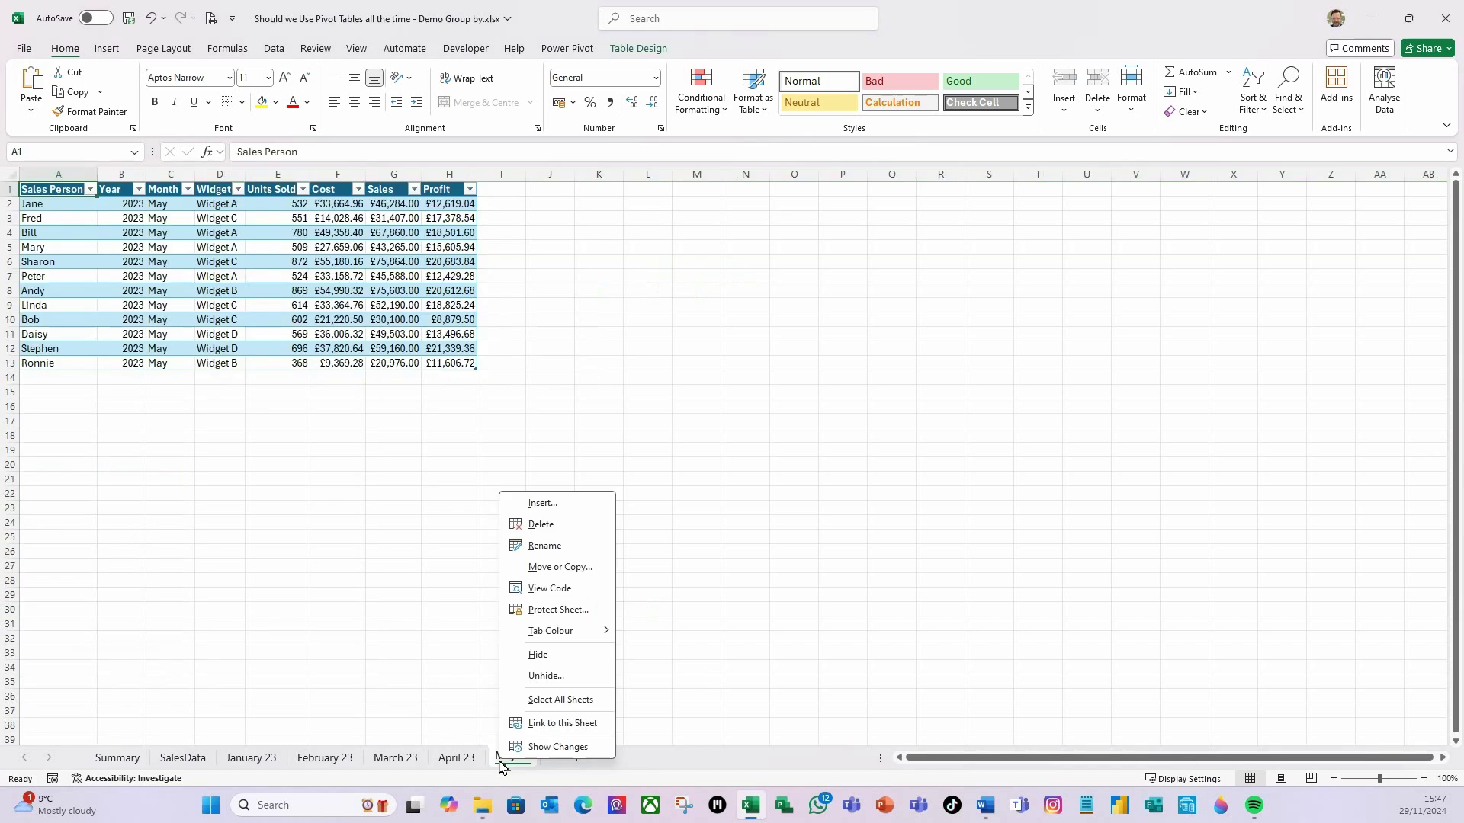
{"action": "left_click", "coordinate": [549, 676]}
{"action": "left_click", "coordinate": [326, 510]}
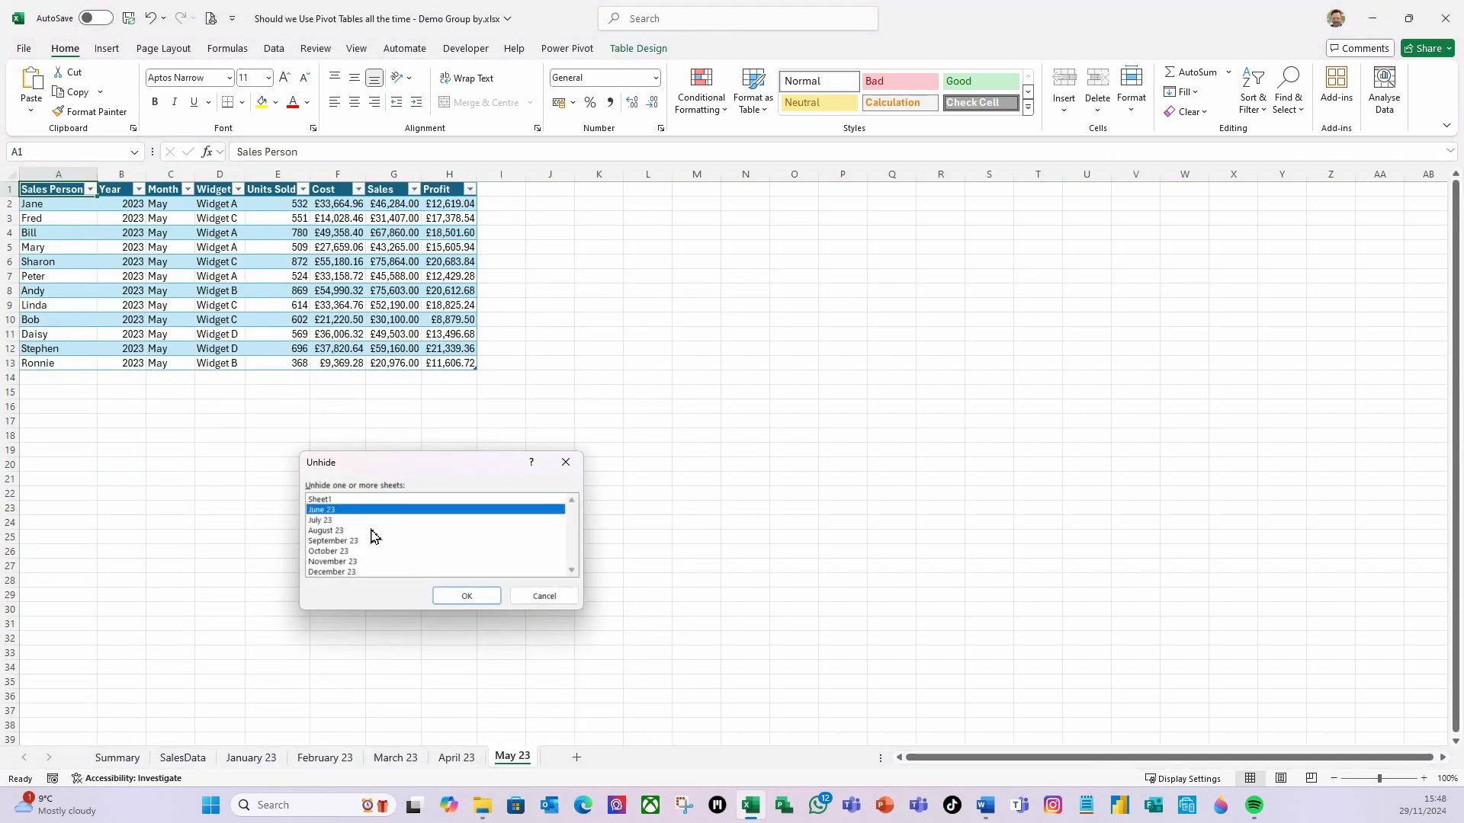
{"action": "left_click", "coordinate": [464, 595]}
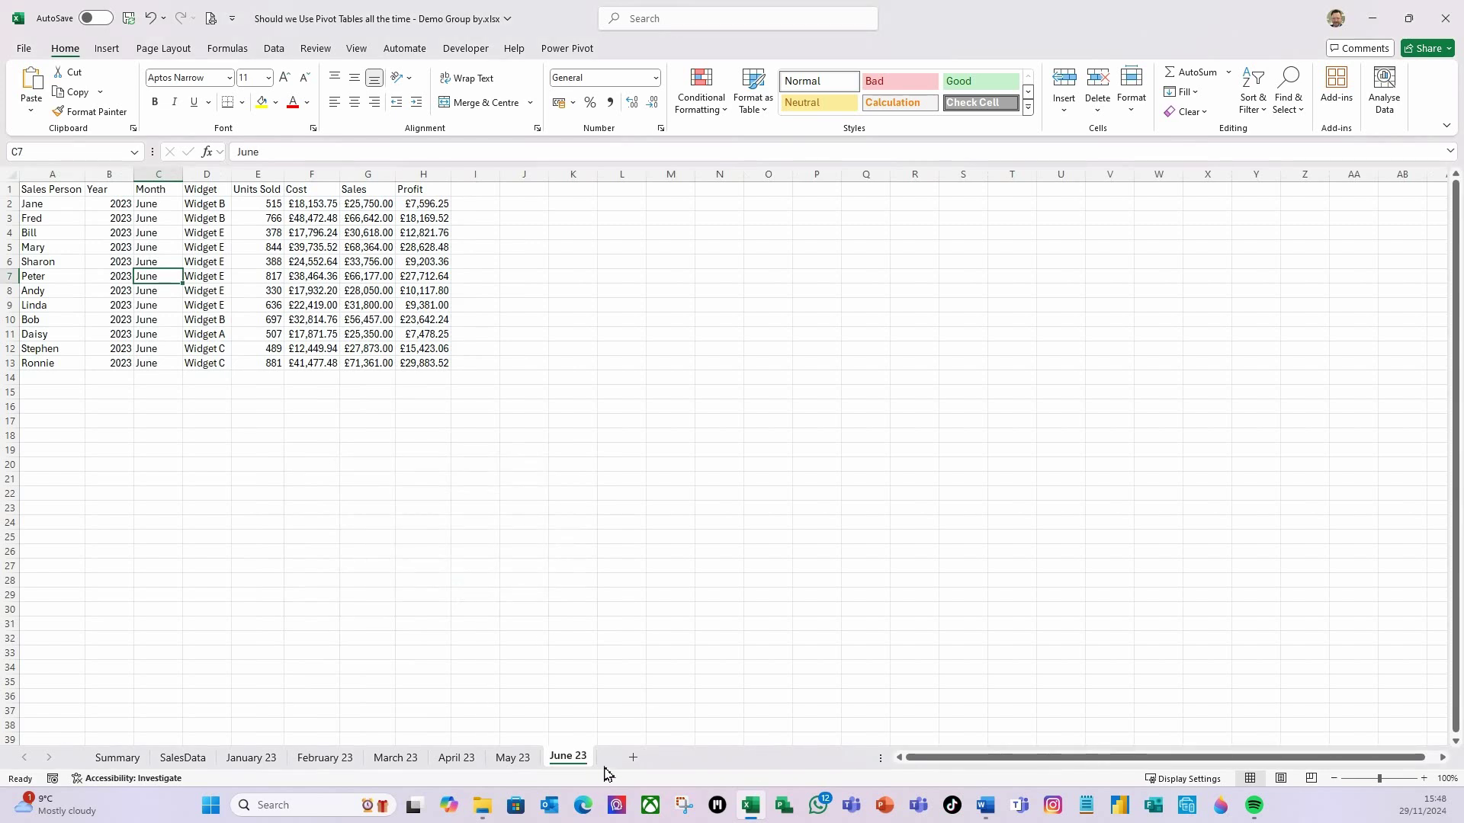
Step: Convert the June 23 data in A1:H13 into a table with headers and name it tblJun
{"action": "left_click", "coordinate": [189, 249]}
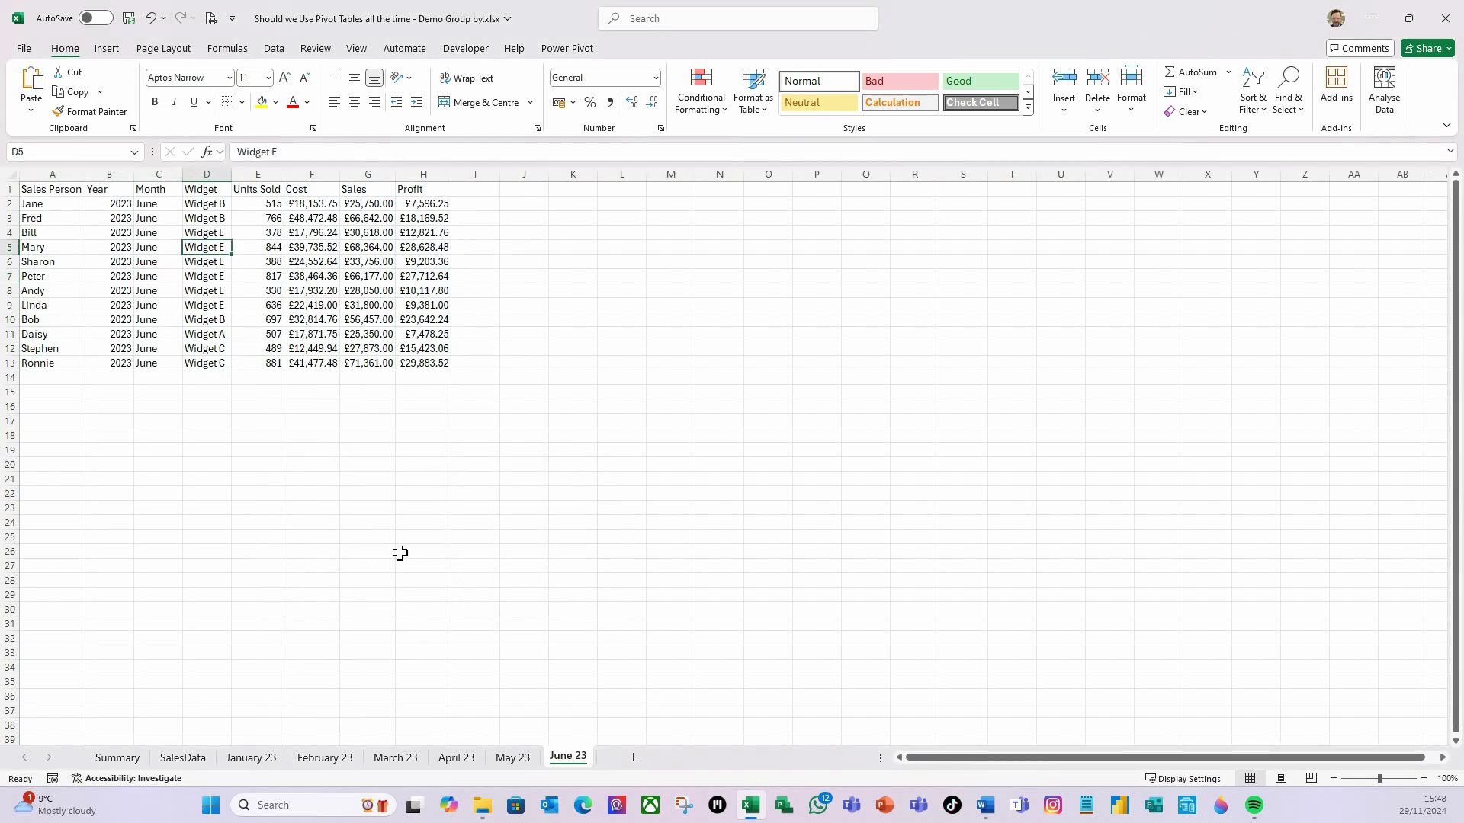
{"action": "key", "text": "ctrl+t"}
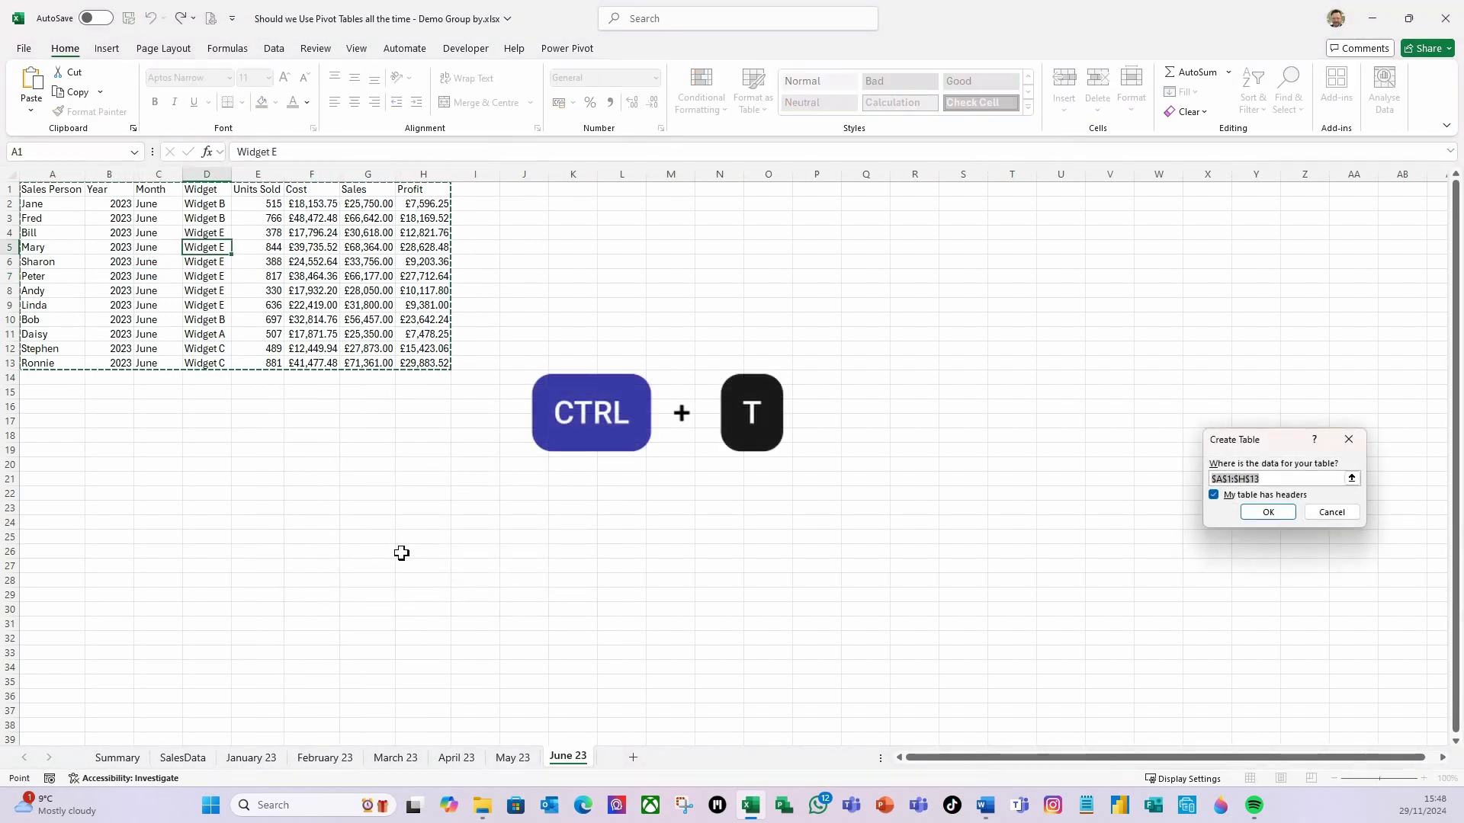
{"action": "left_click_drag", "start_coordinate": [1290, 439], "coordinate": [525, 229]}
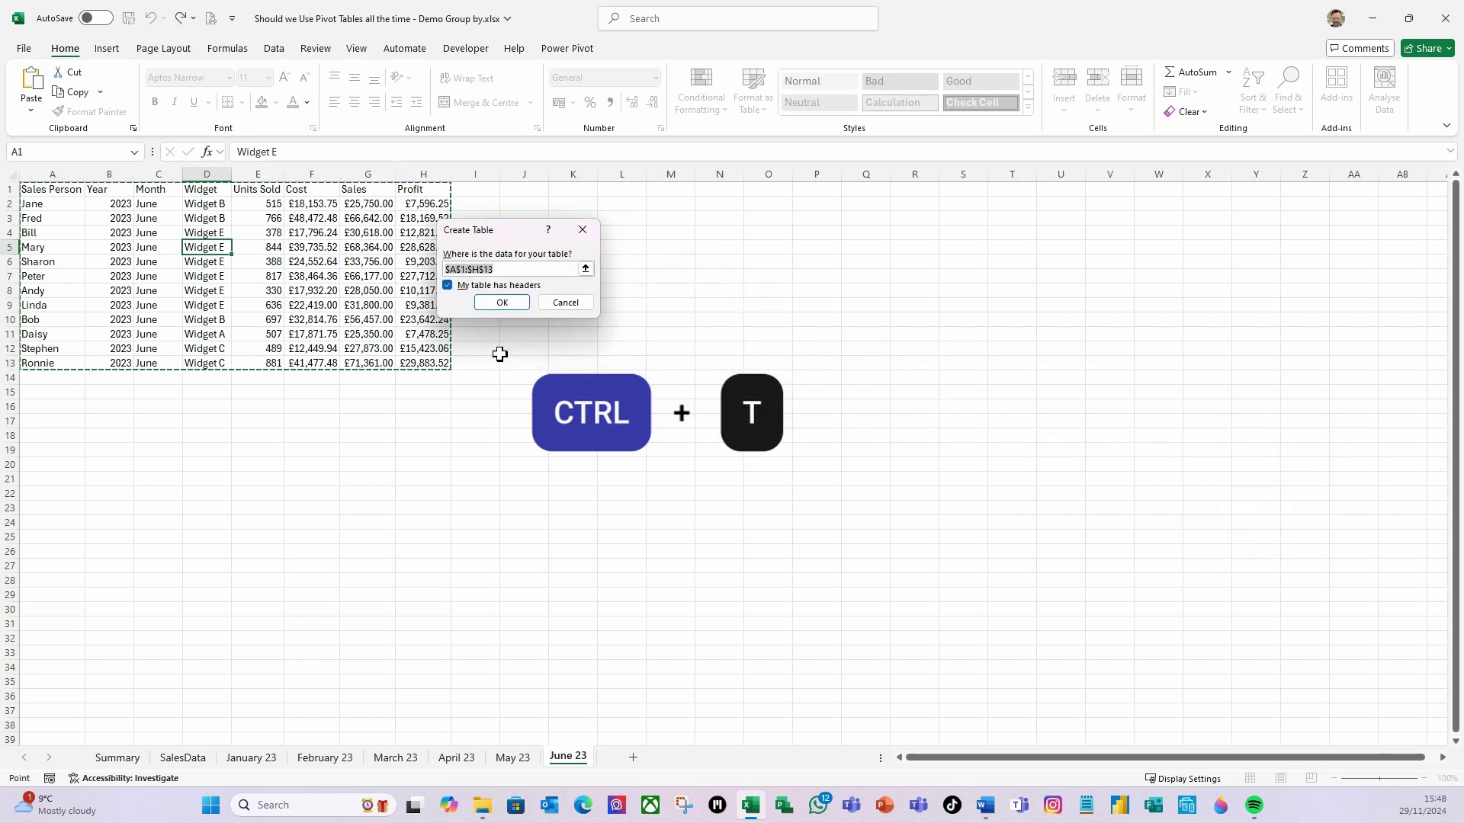
{"action": "left_click", "coordinate": [504, 305]}
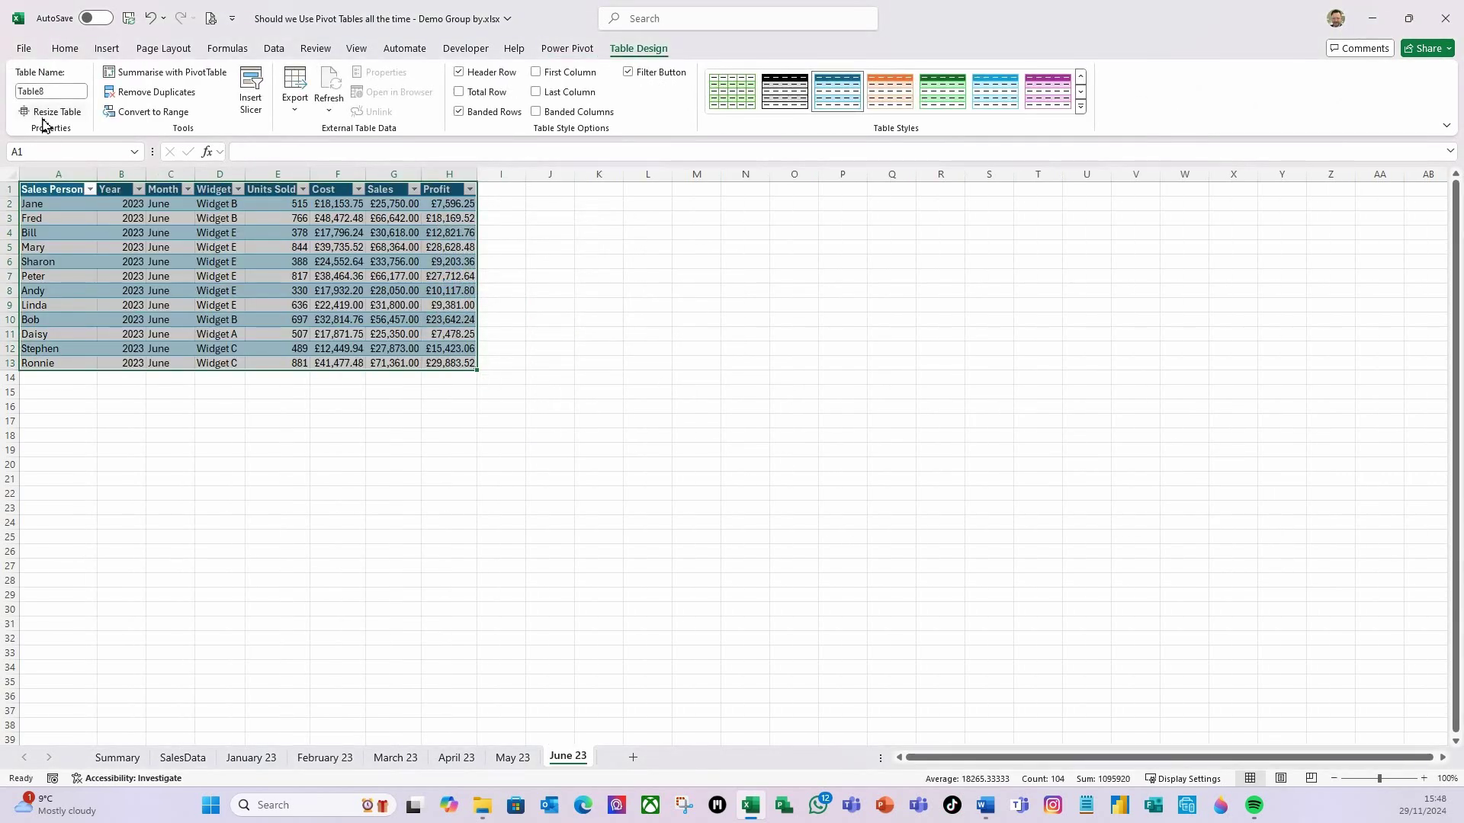
{"action": "left_click", "coordinate": [59, 91]}
{"action": "type", "text": "tblJun"}
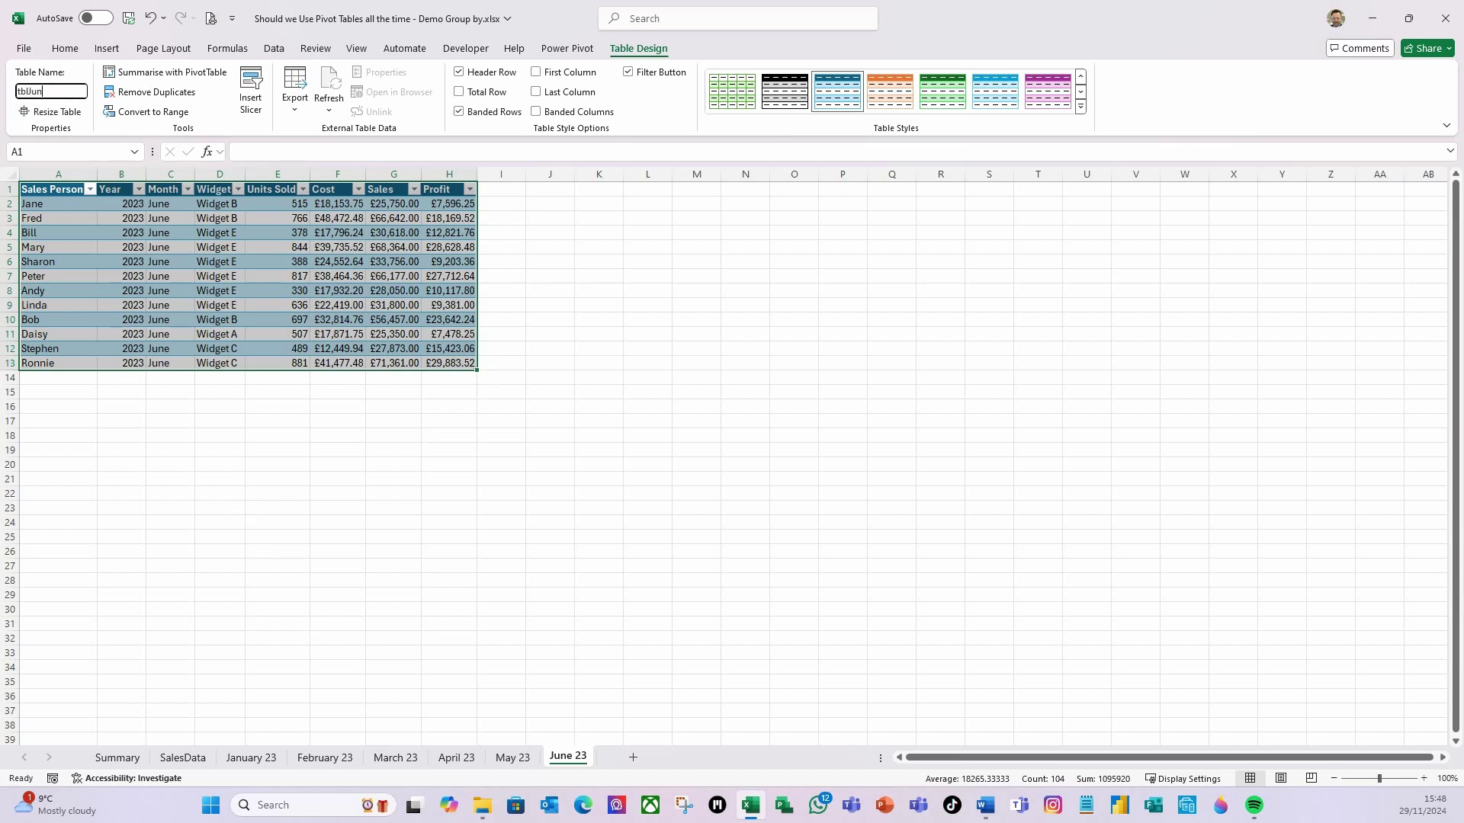
{"action": "key", "text": "Return"}
Step: Return to the Summary sheet and refresh all of the workbook's data sources
{"action": "left_click", "coordinate": [117, 757]}
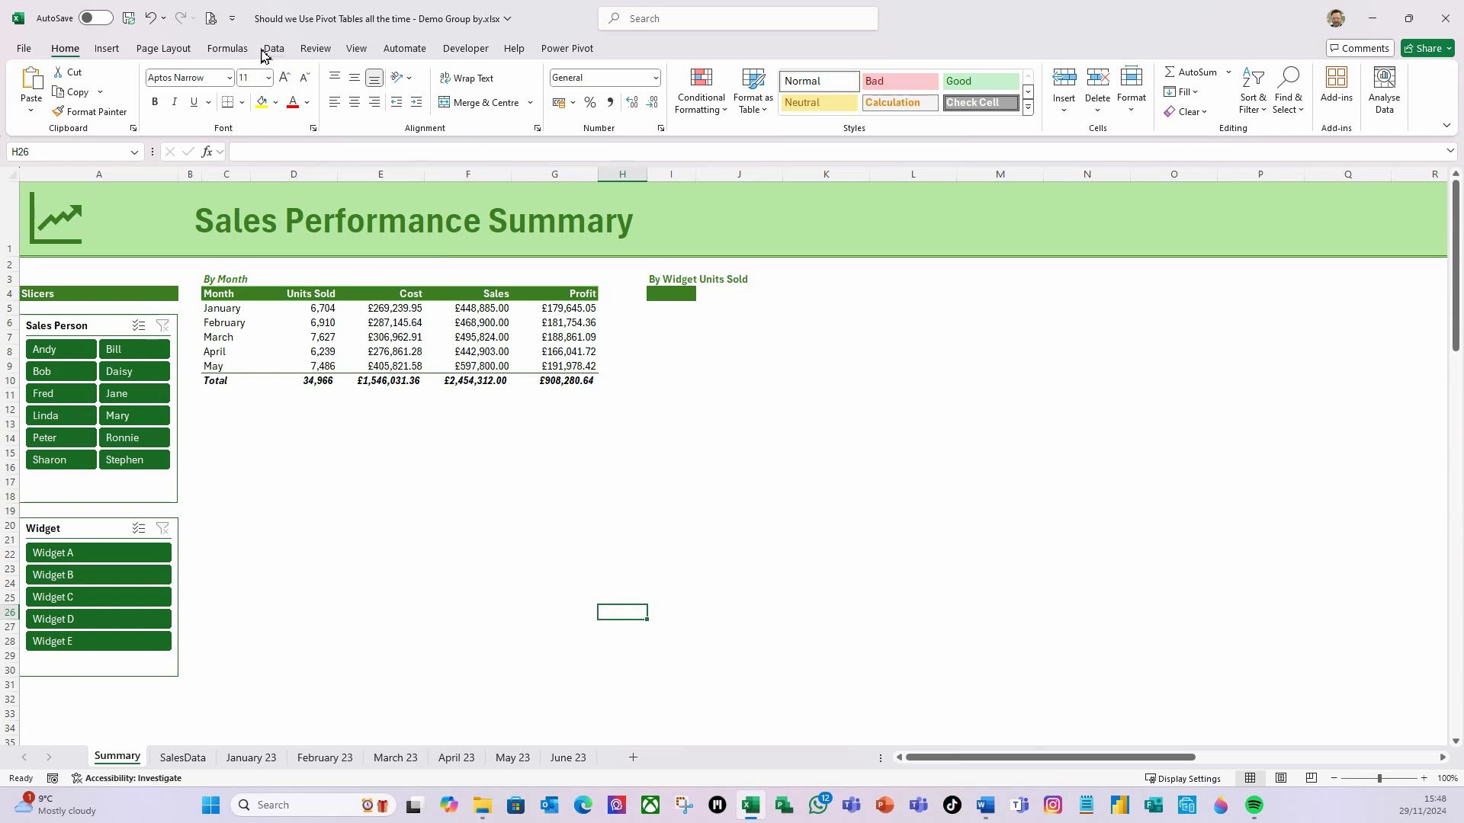
{"action": "left_click", "coordinate": [271, 48]}
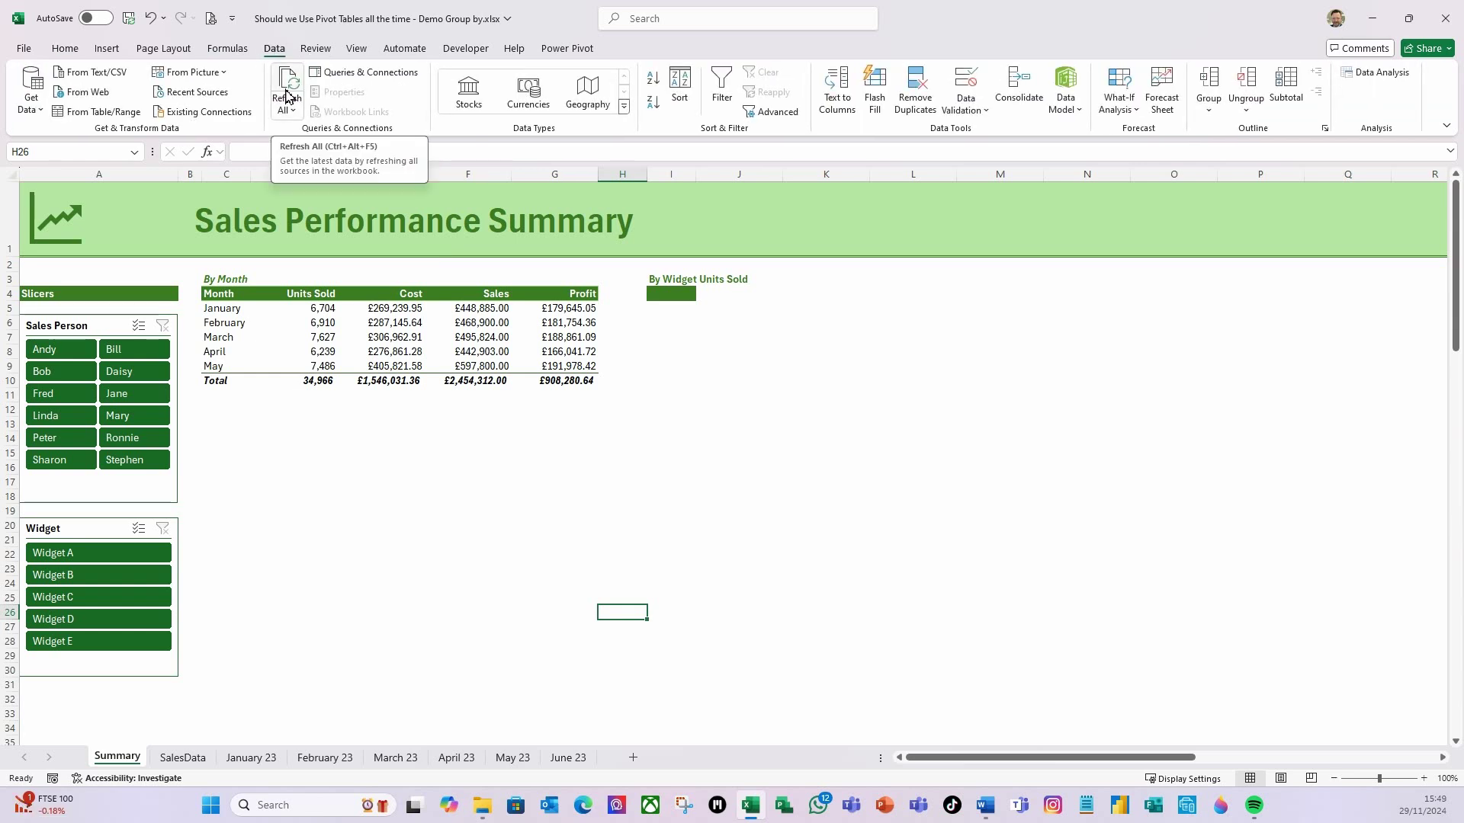
{"action": "left_click", "coordinate": [286, 95]}
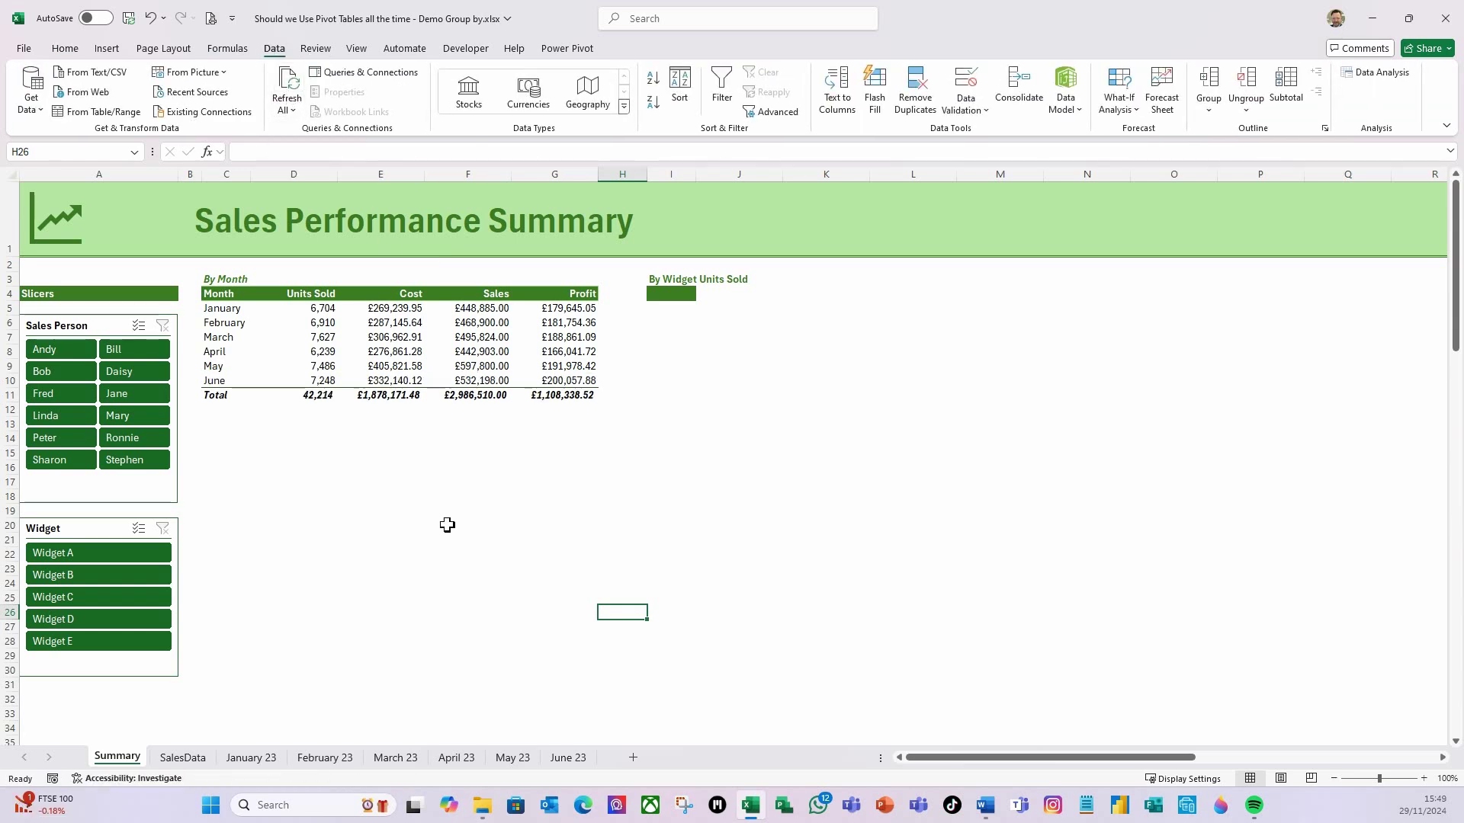
Step: Filter the refreshed monthly summary with the Sales Person slicer to two different salespeople in turn
{"action": "left_click", "coordinate": [118, 418]}
{"action": "left_click", "coordinate": [55, 393]}
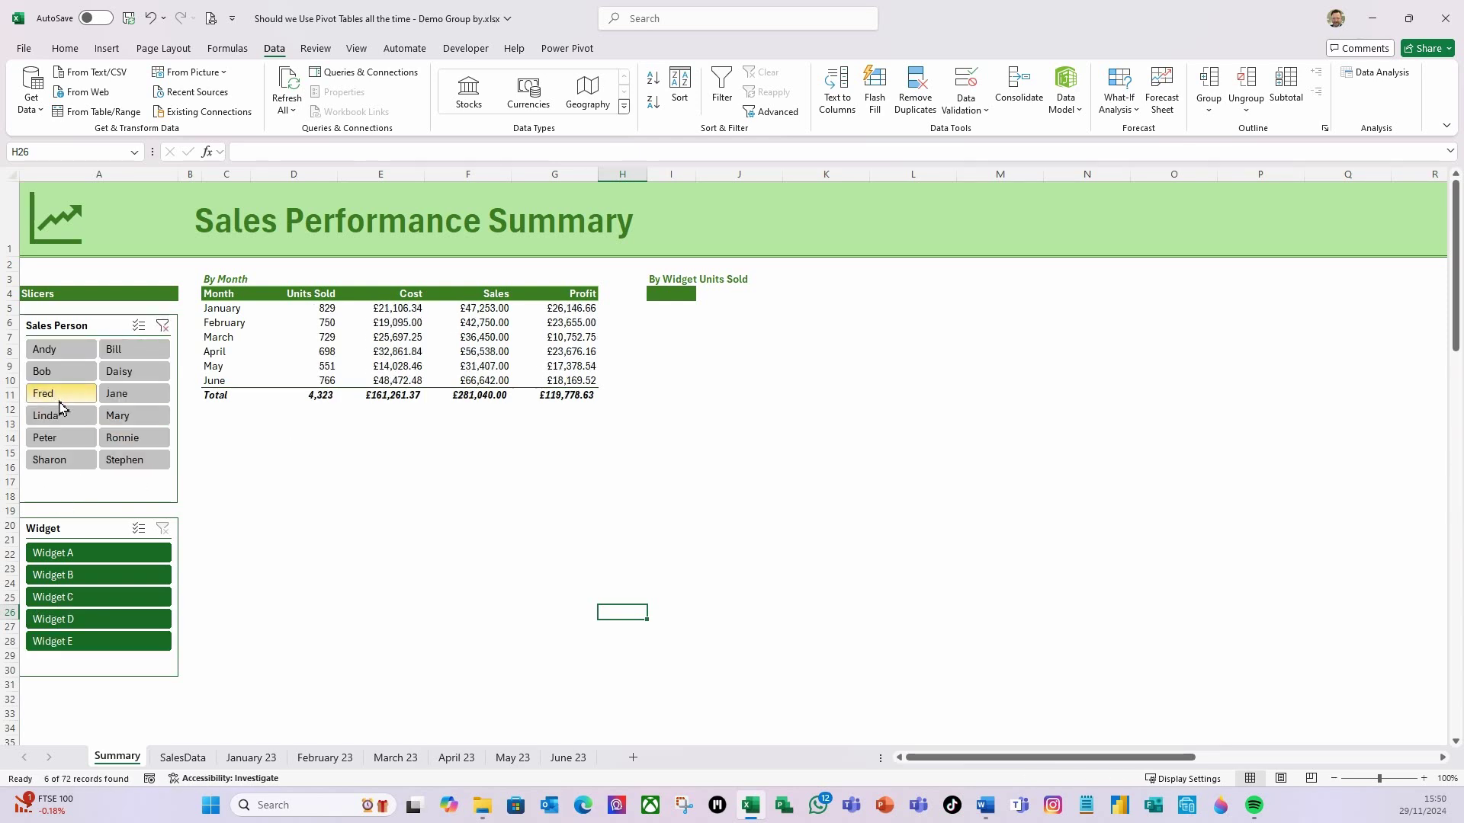
Step: Test the slicers by filtering the monthly summary to another salesperson and to Widget C, and clear both slicer filters
{"action": "left_click", "coordinate": [124, 371]}
{"action": "left_click", "coordinate": [106, 575]}
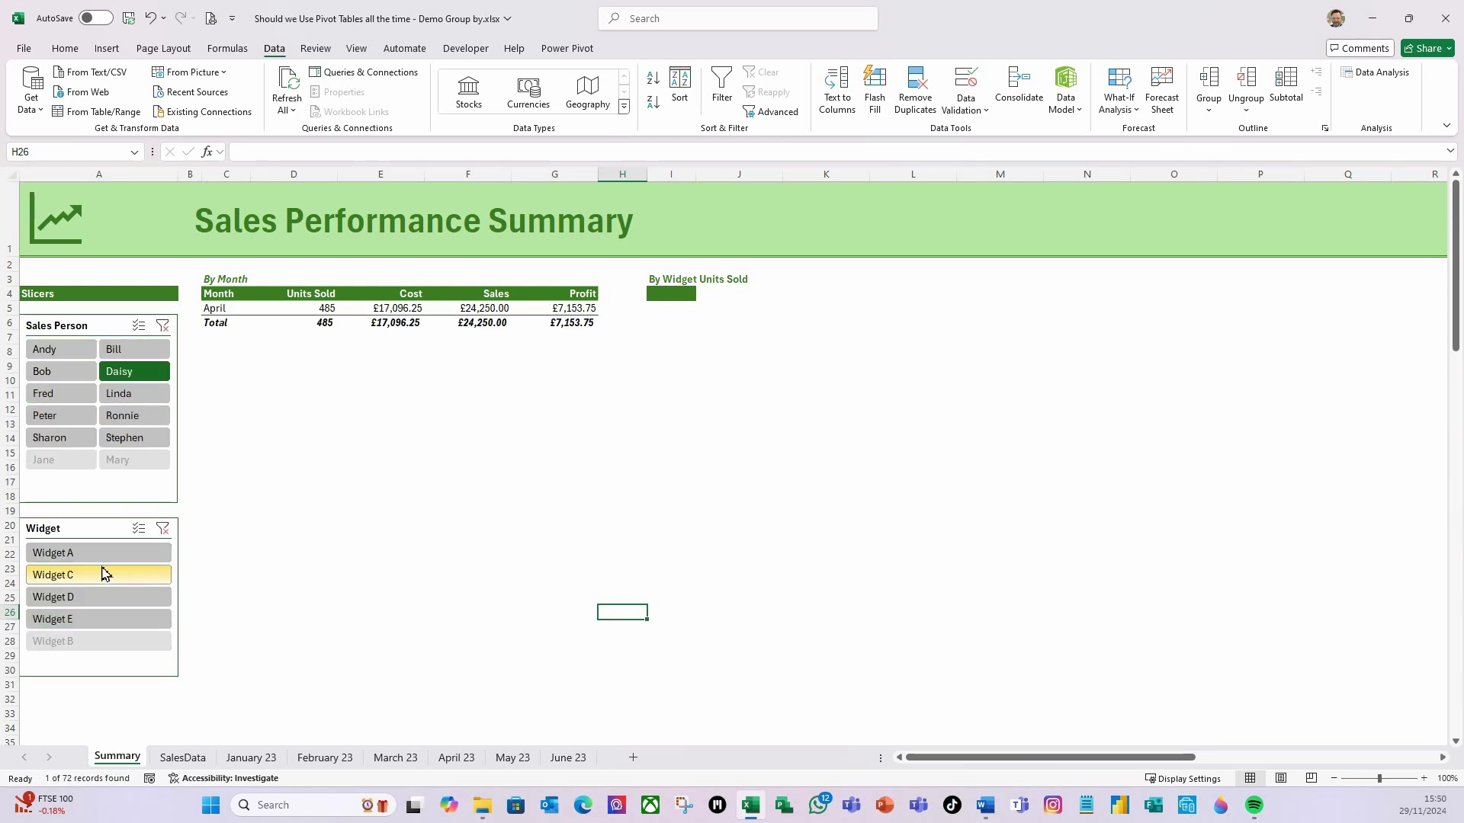
{"action": "left_click", "coordinate": [162, 327]}
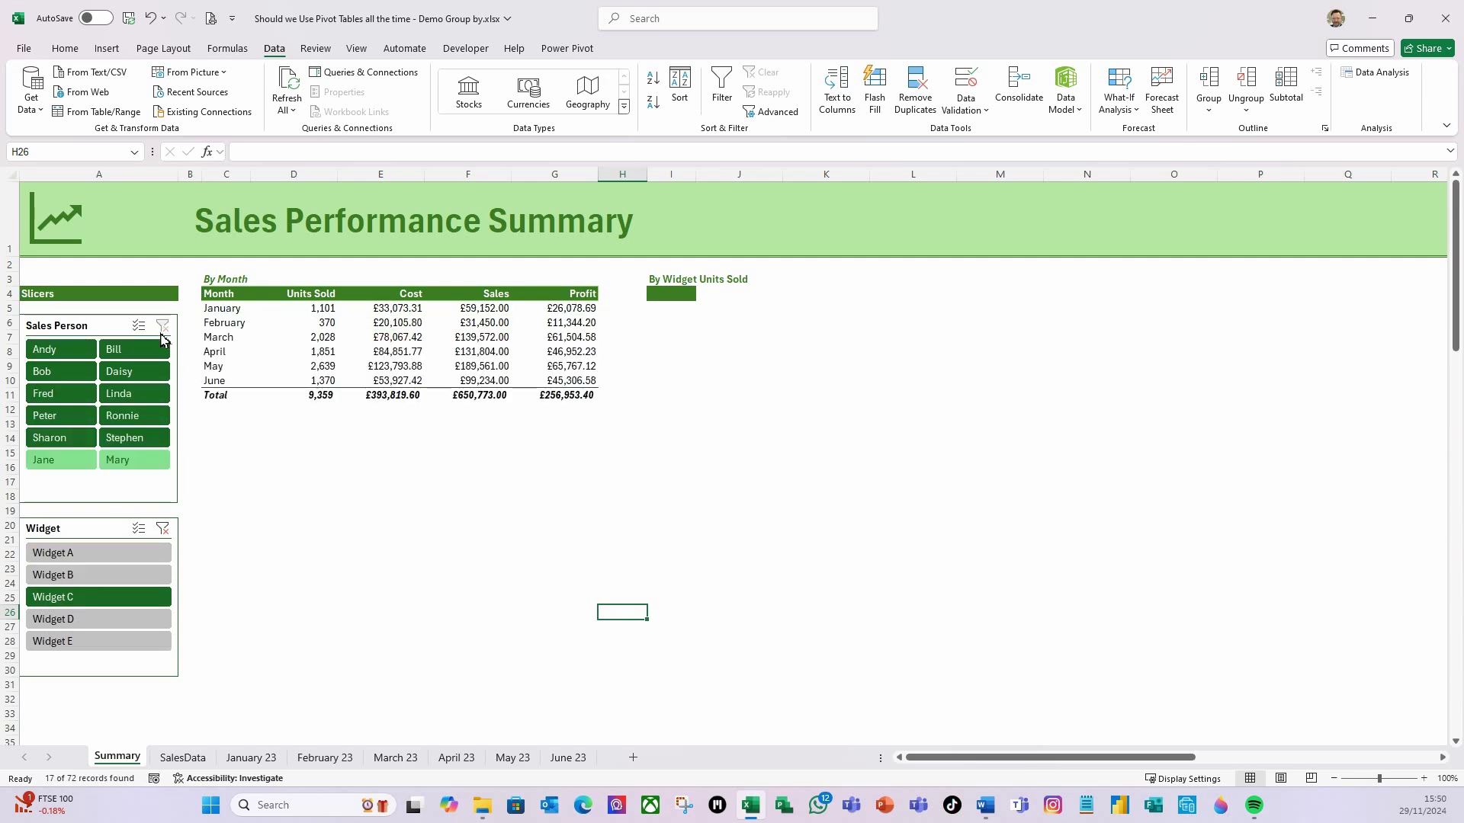
{"action": "left_click", "coordinate": [164, 529]}
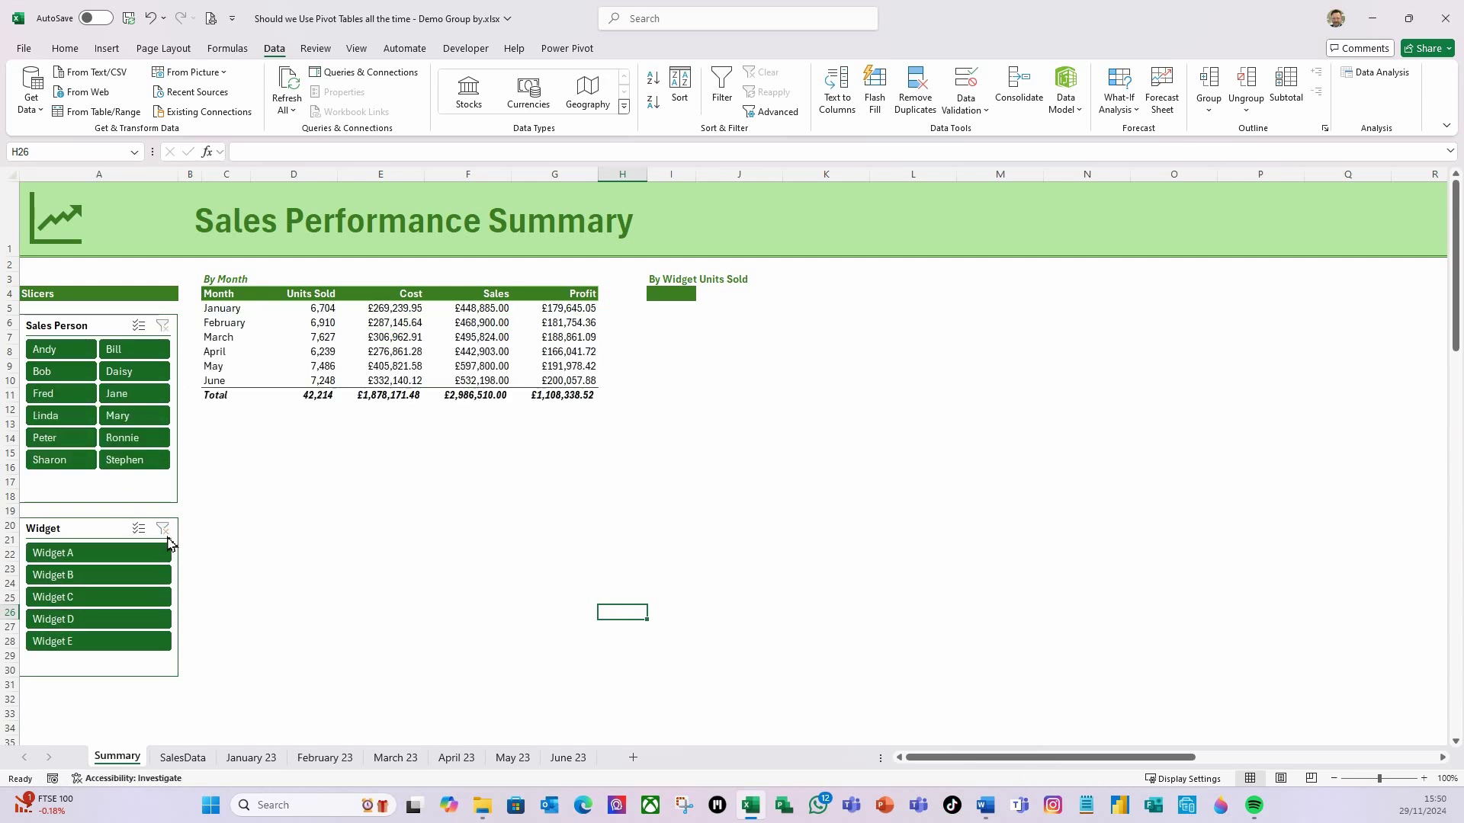
{"action": "left_click", "coordinate": [488, 461]}
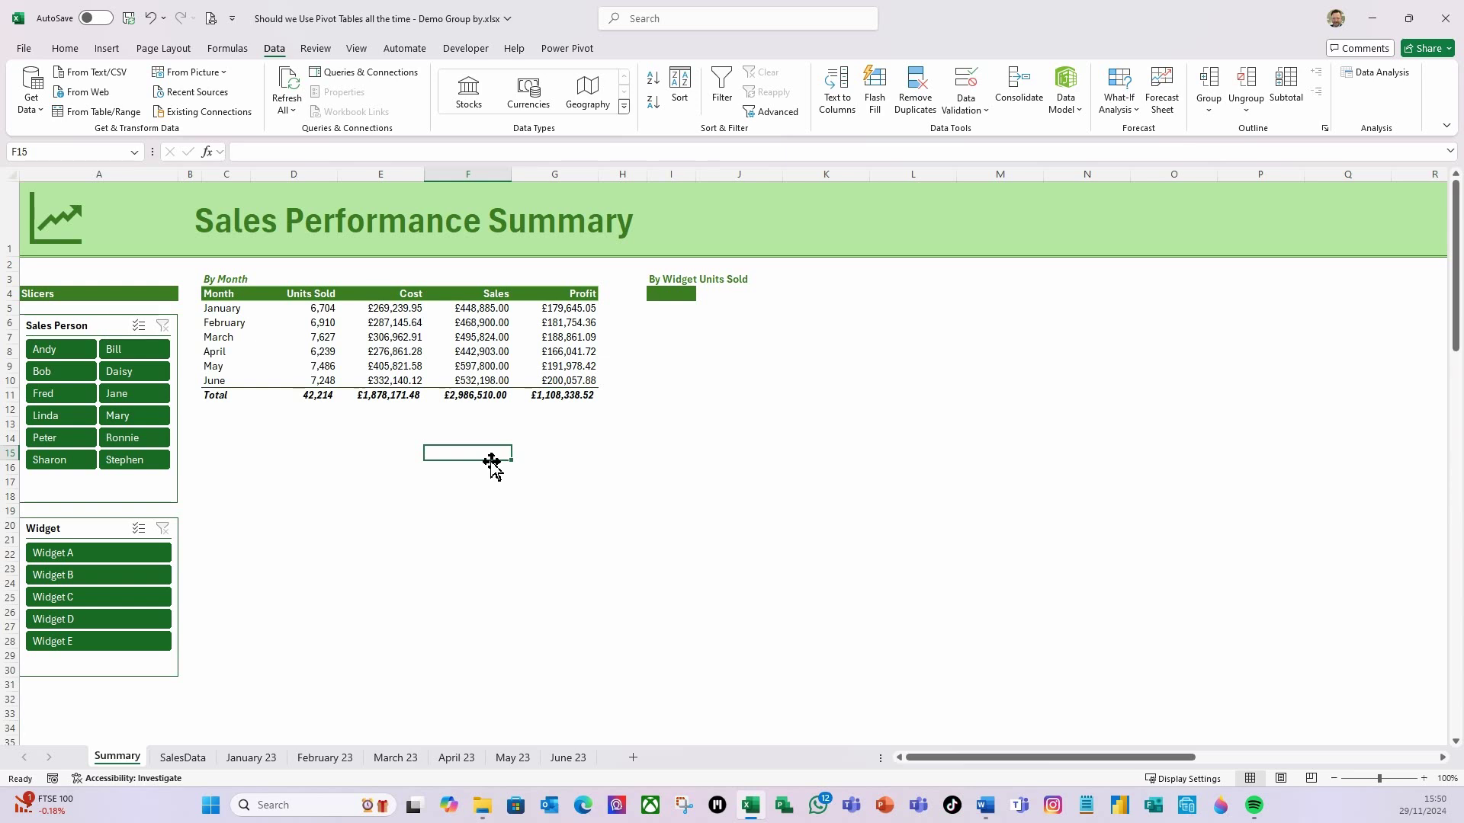
Step: Start a PIVOTBY formula in cell I4, under By Widget Units Sold, with a SalesData table column reference as the row field
{"action": "left_click", "coordinate": [680, 295]}
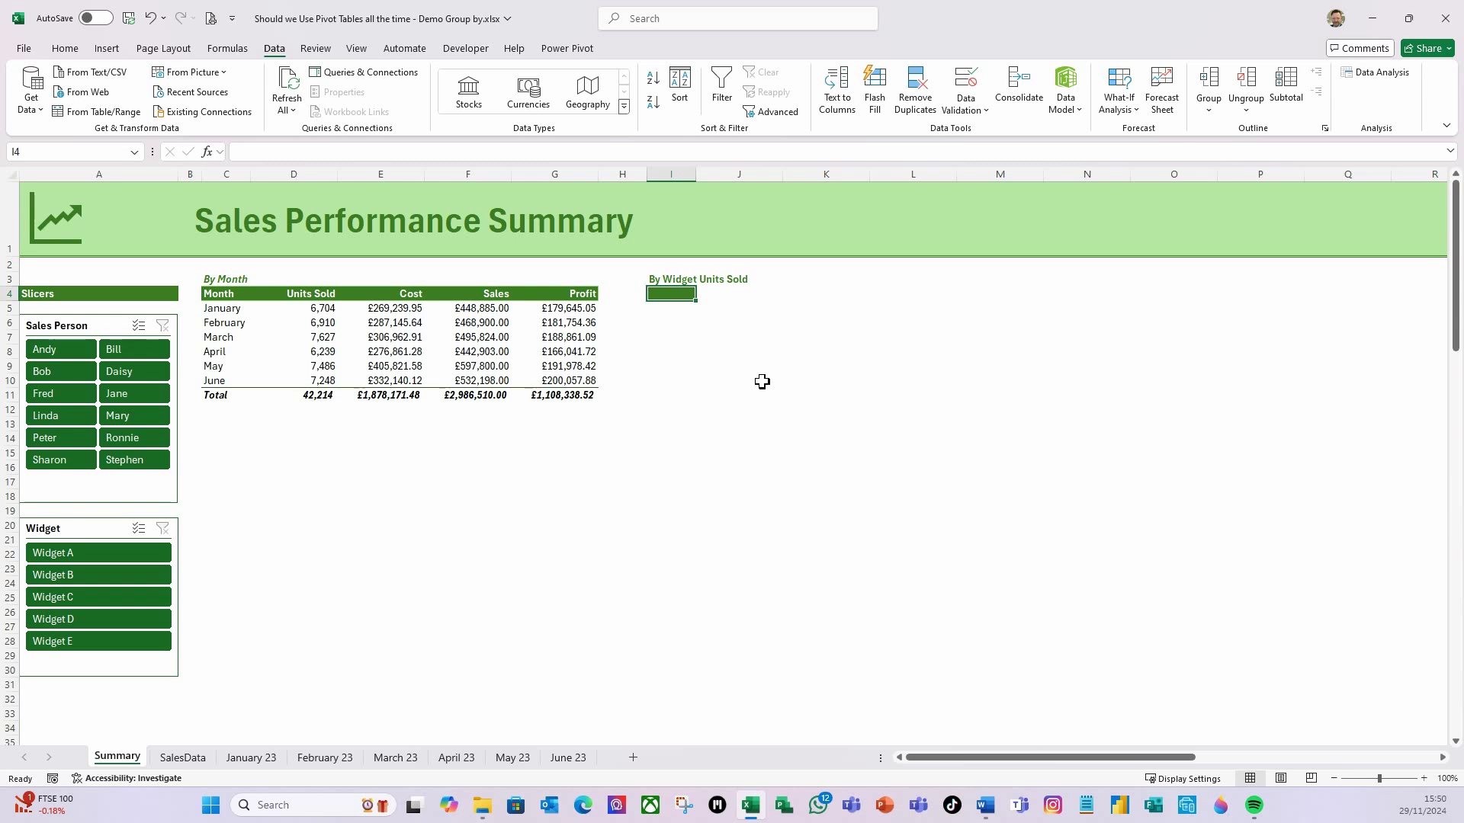
{"action": "type", "text": "=pivo"}
{"action": "key", "text": "Tab"}
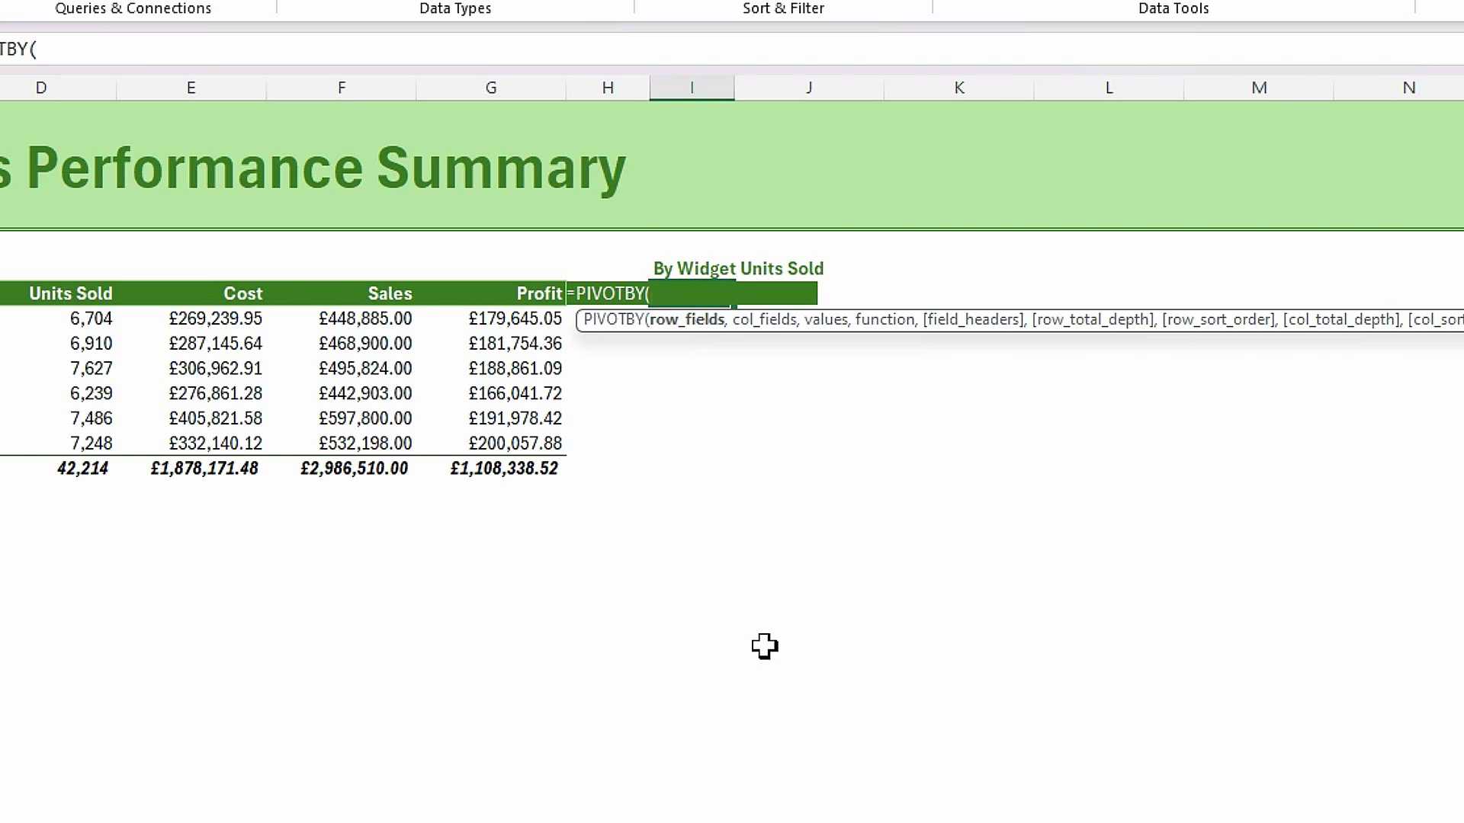
{"action": "type", "text": "sale"}
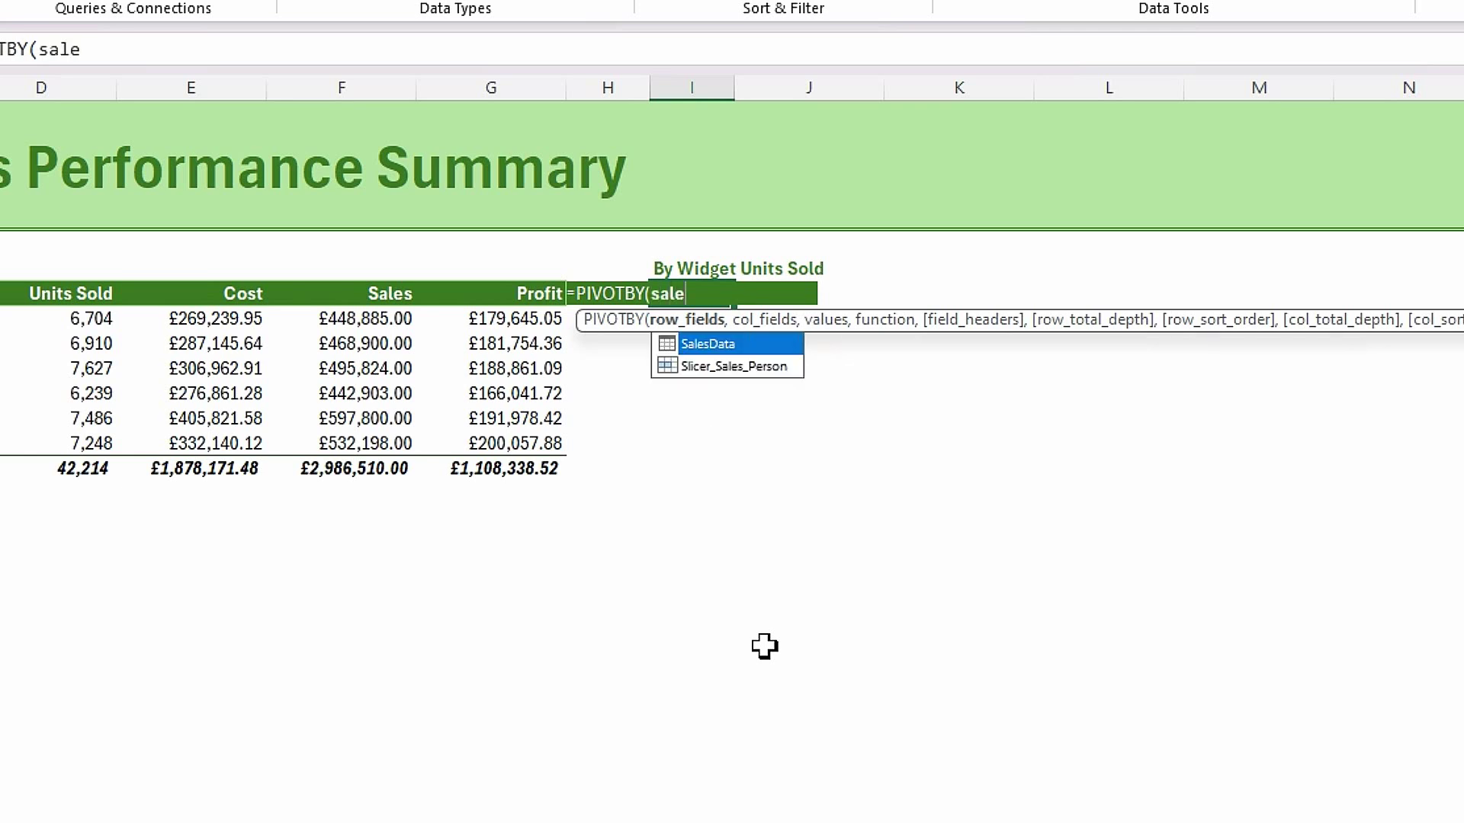
{"action": "key", "text": "Tab"}
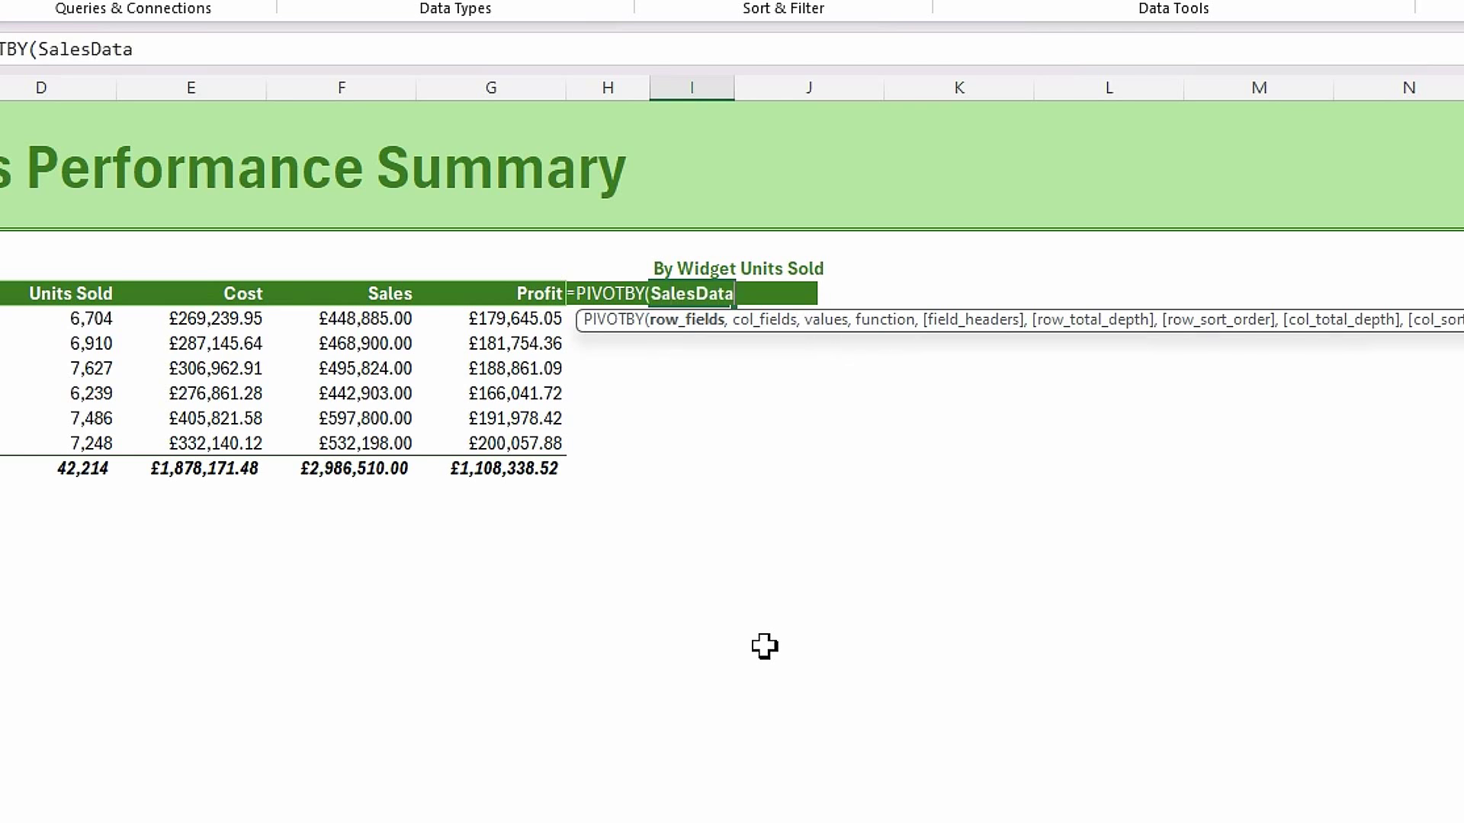
{"action": "type", "text": "["}
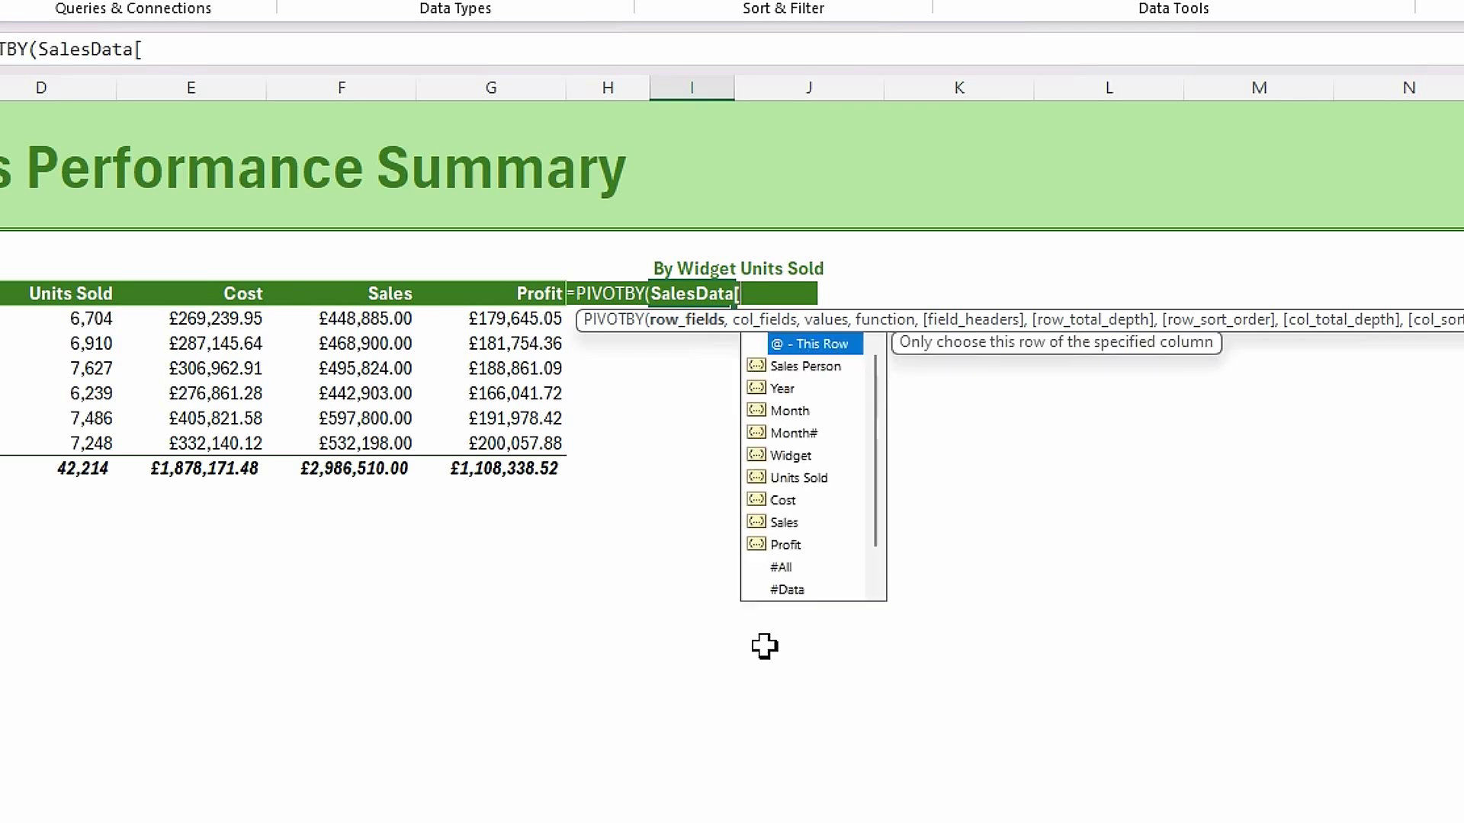
{"action": "left_click", "coordinate": [808, 437]}
{"action": "double_click", "coordinate": [808, 435]}
{"action": "type", "text": "]"}
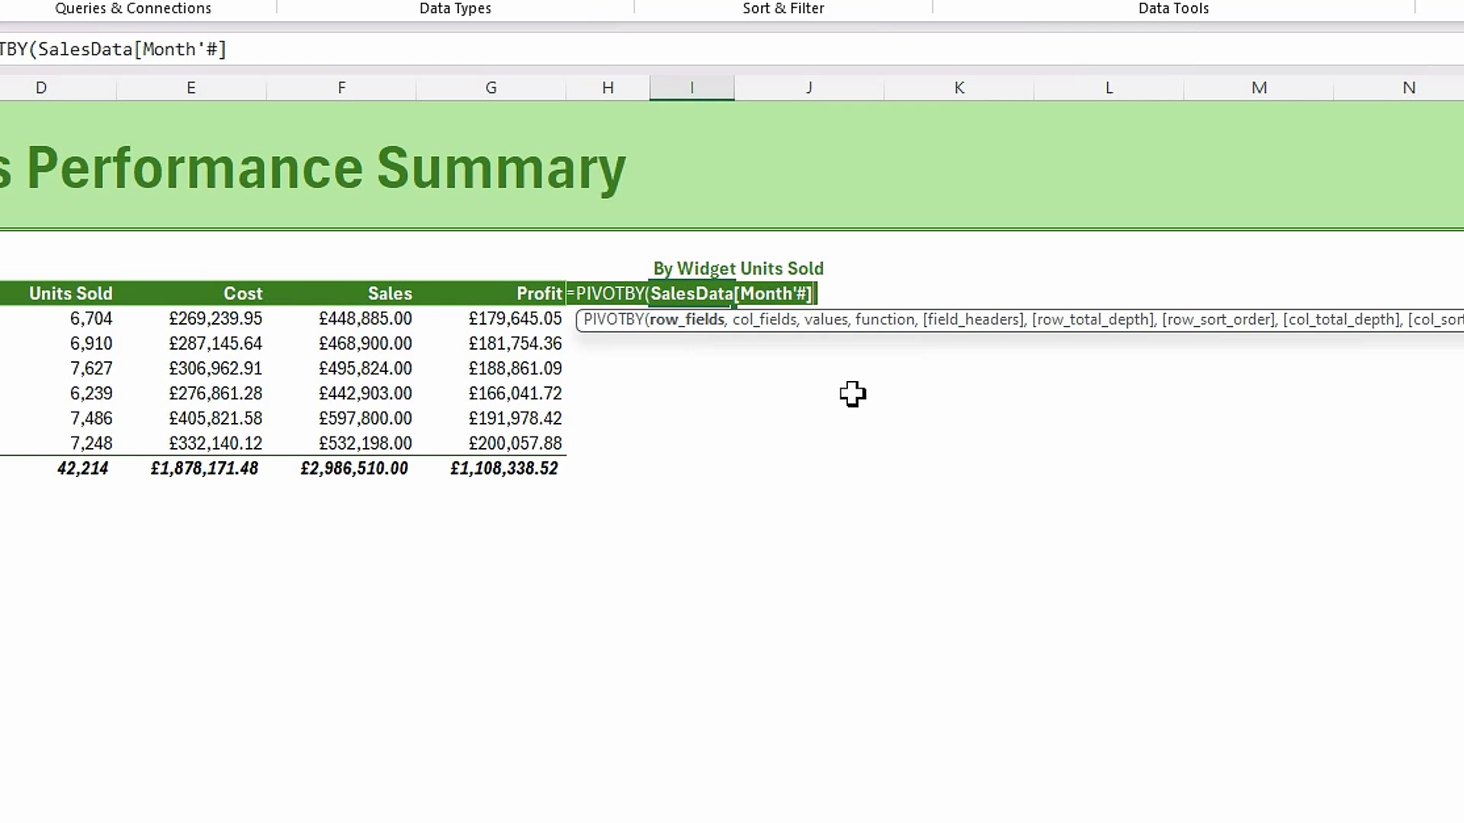
{"action": "key", "text": "BackSpace"}
{"action": "key", "text": "BackSpace"}
{"action": "key", "text": "BackSpace"}
{"action": "key", "text": "BackSpace"}
{"action": "key", "text": "BackSpace"}
{"action": "key", "text": "BackSpace"}
{"action": "key", "text": "BackSpace"}
{"action": "key", "text": "BackSpace"}
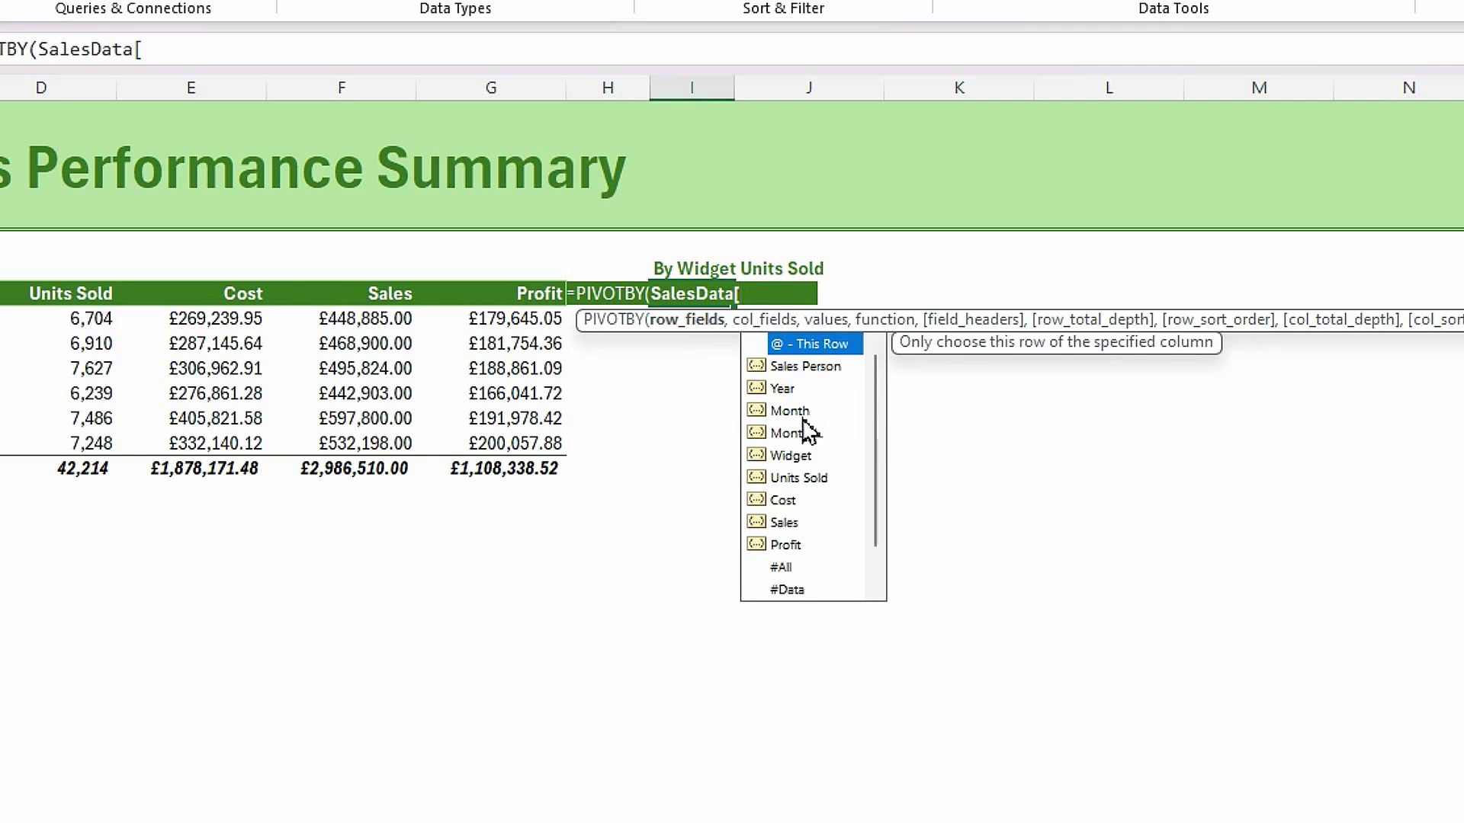
Step: Complete the PIVOTBY row field with the Widget column of SalesData
{"action": "double_click", "coordinate": [774, 457]}
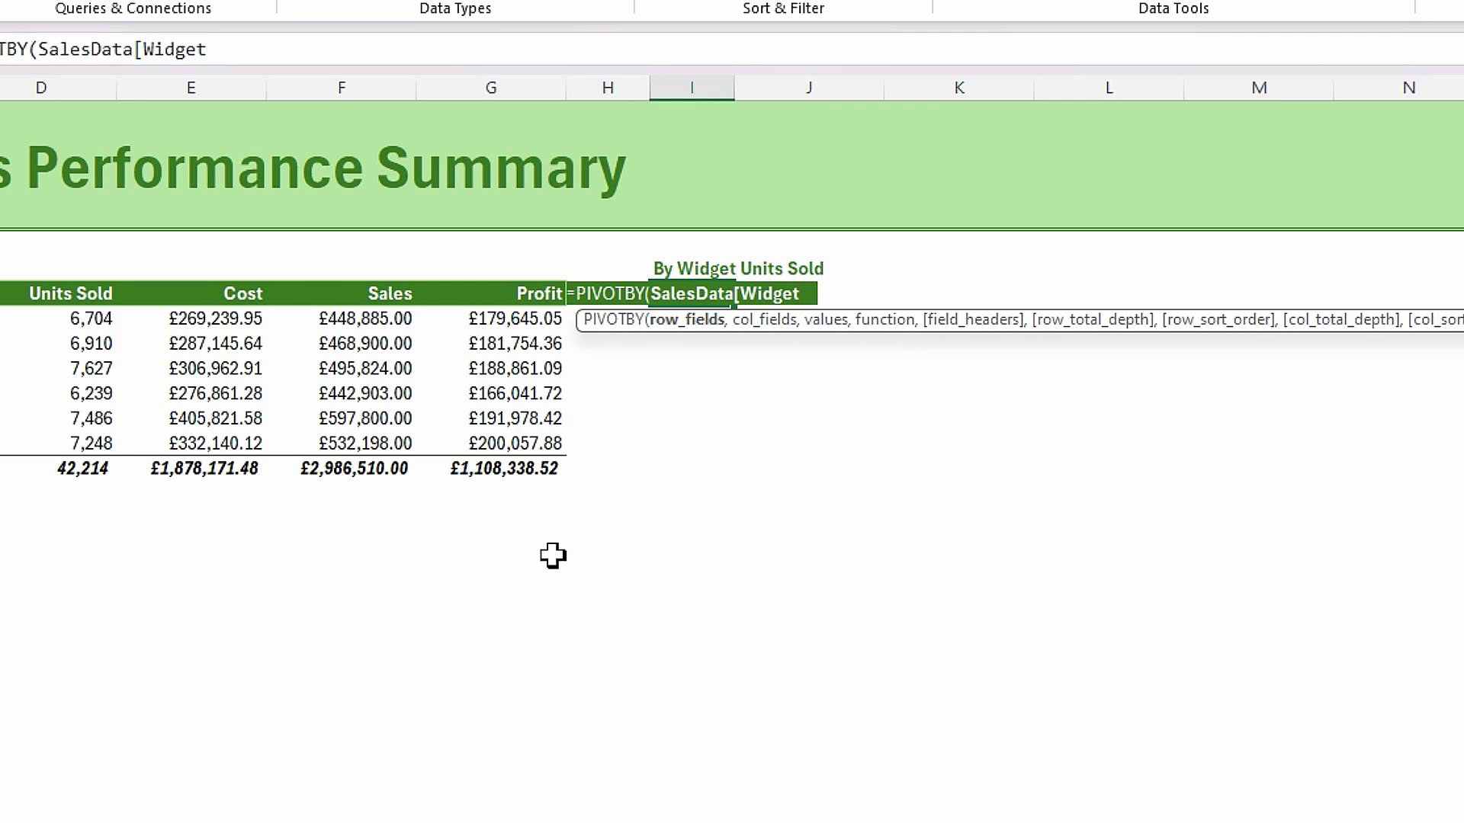
{"action": "type", "text": "]"}
{"action": "type", "text": ","}
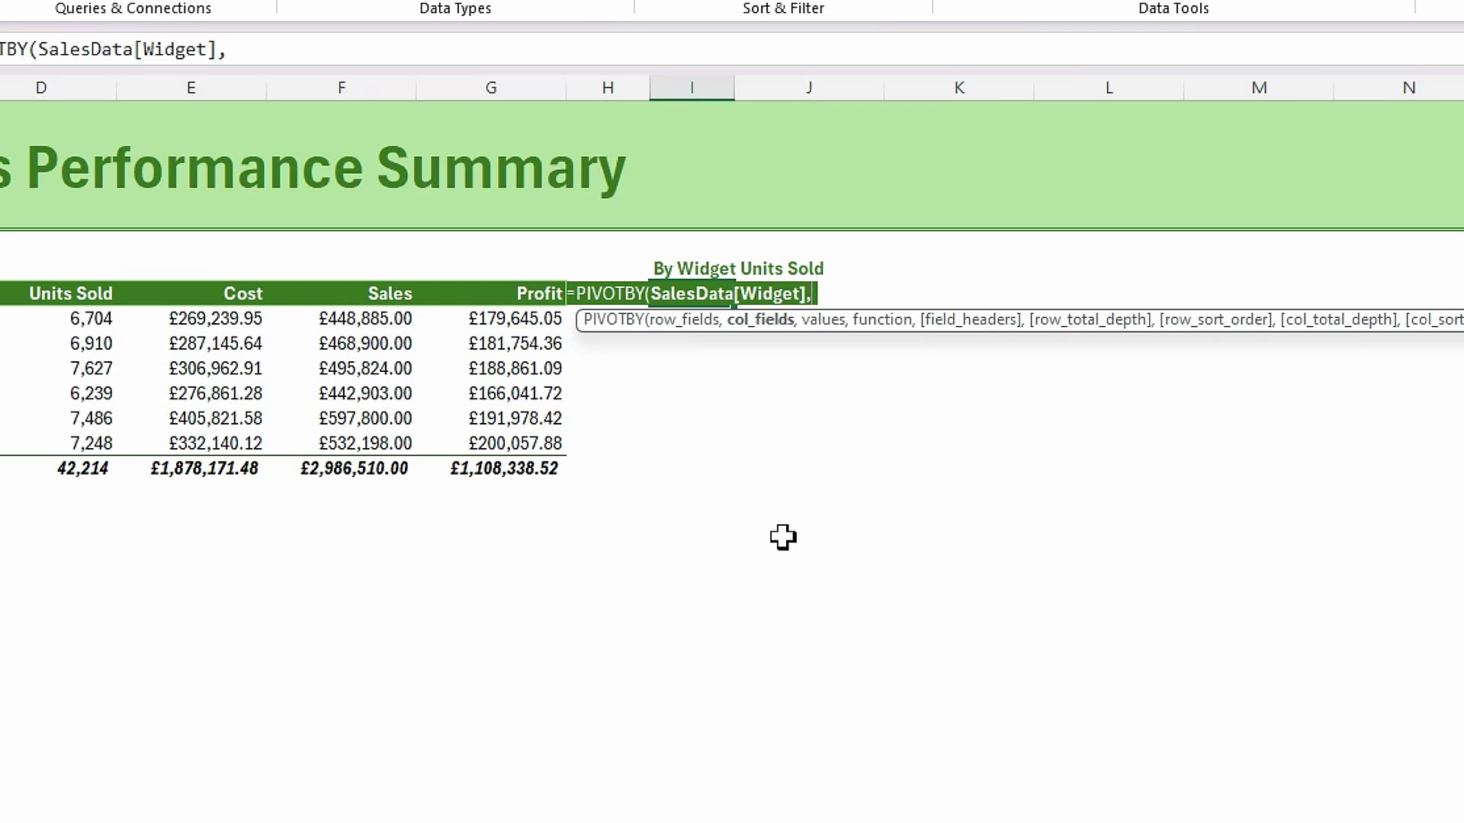
Step: Set the PIVOTBY column field to the Month# column of SalesData
{"action": "type", "text": "sales"}
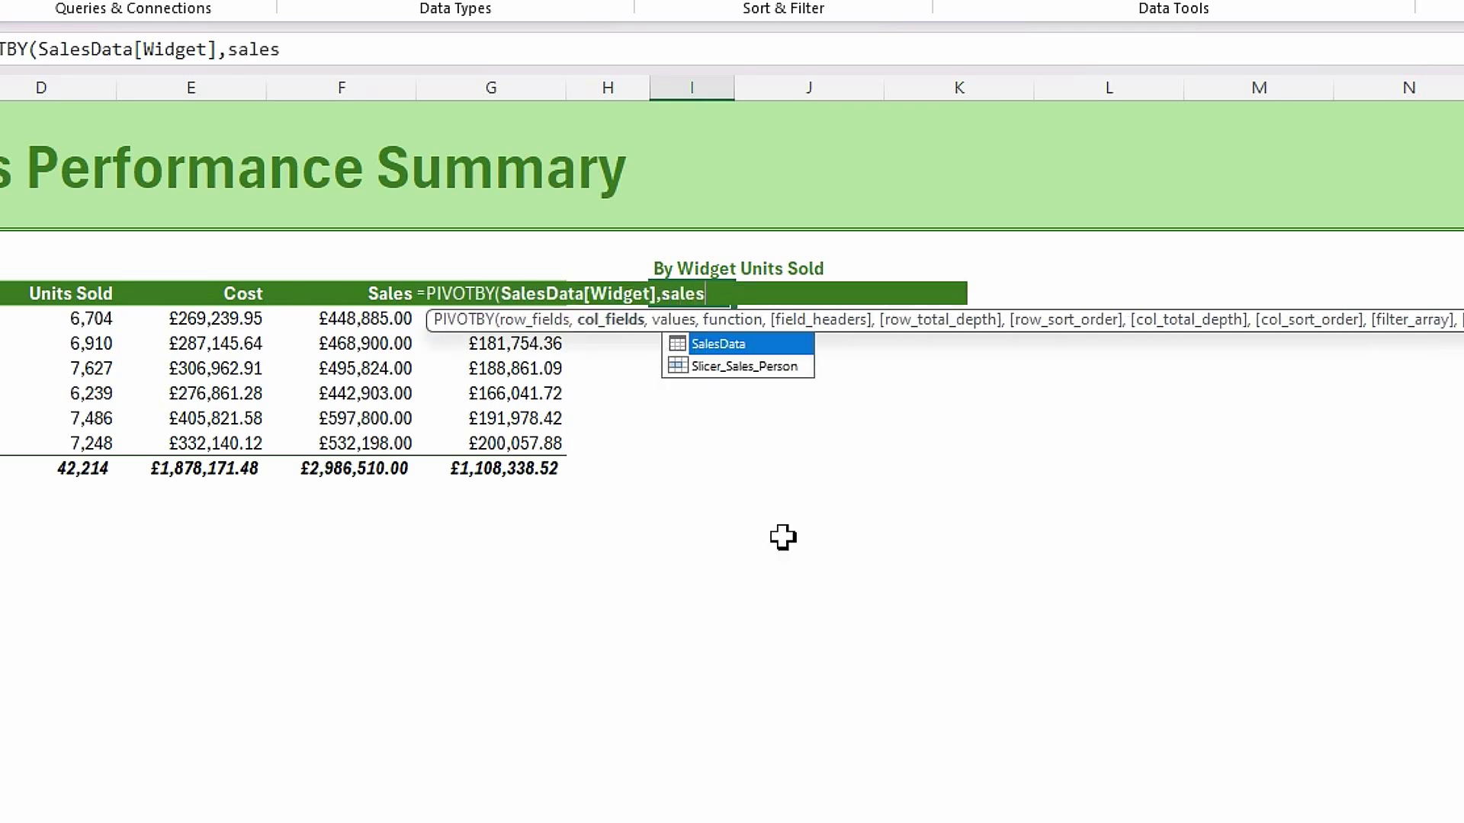
{"action": "key", "text": "Tab"}
{"action": "type", "text": "["}
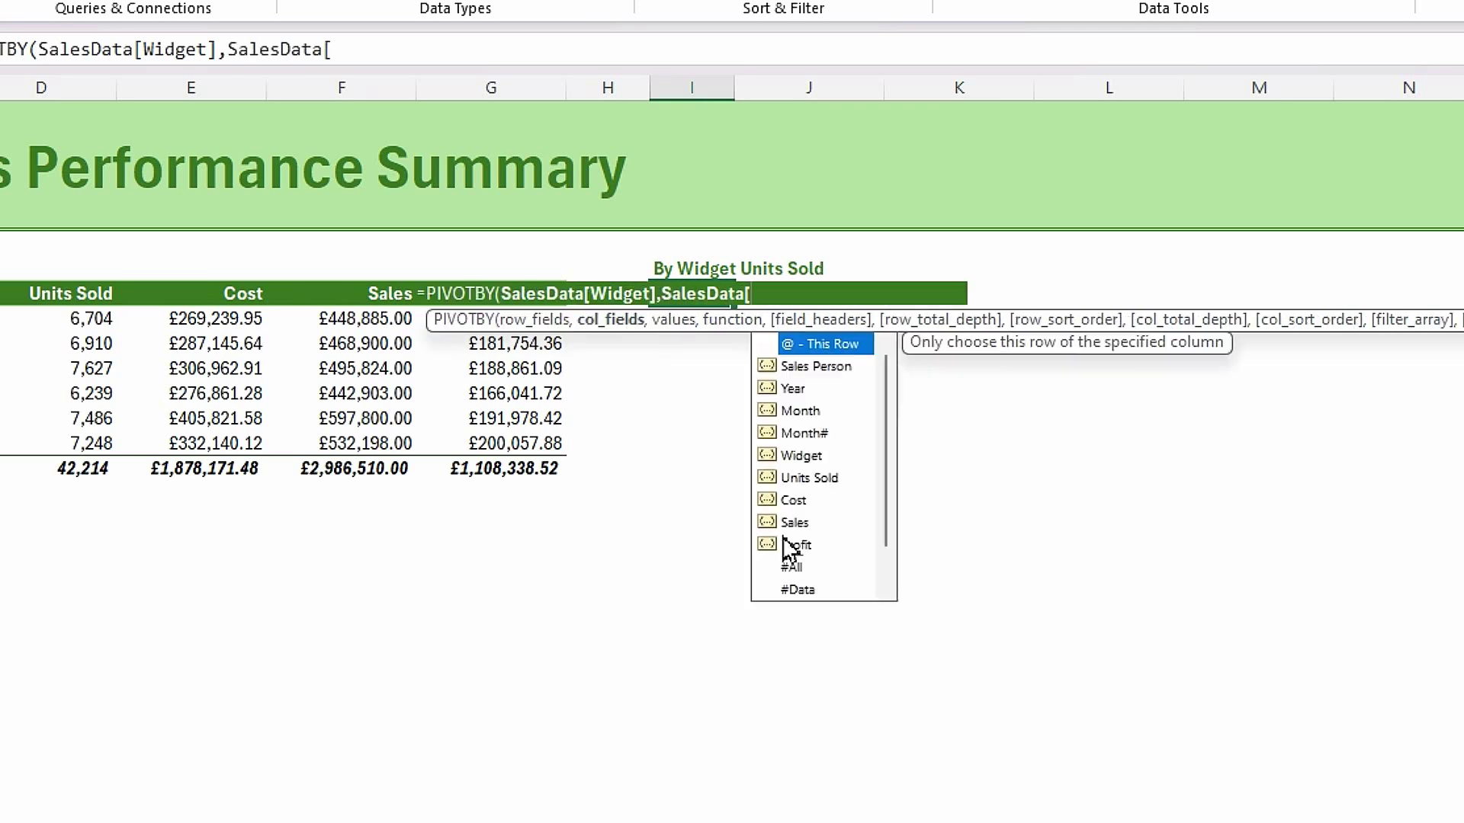
{"action": "left_click", "coordinate": [797, 434]}
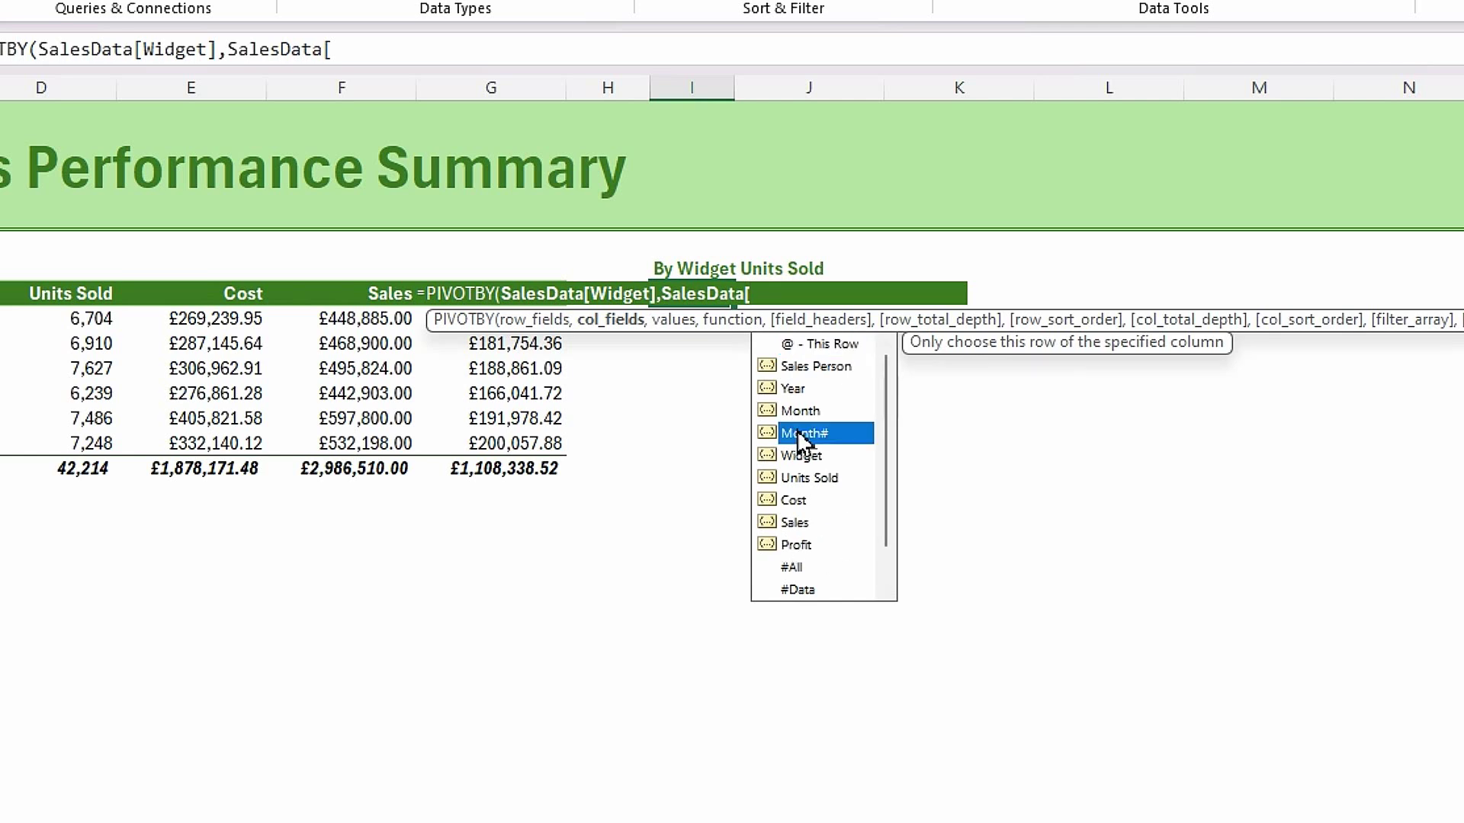
{"action": "double_click", "coordinate": [808, 434]}
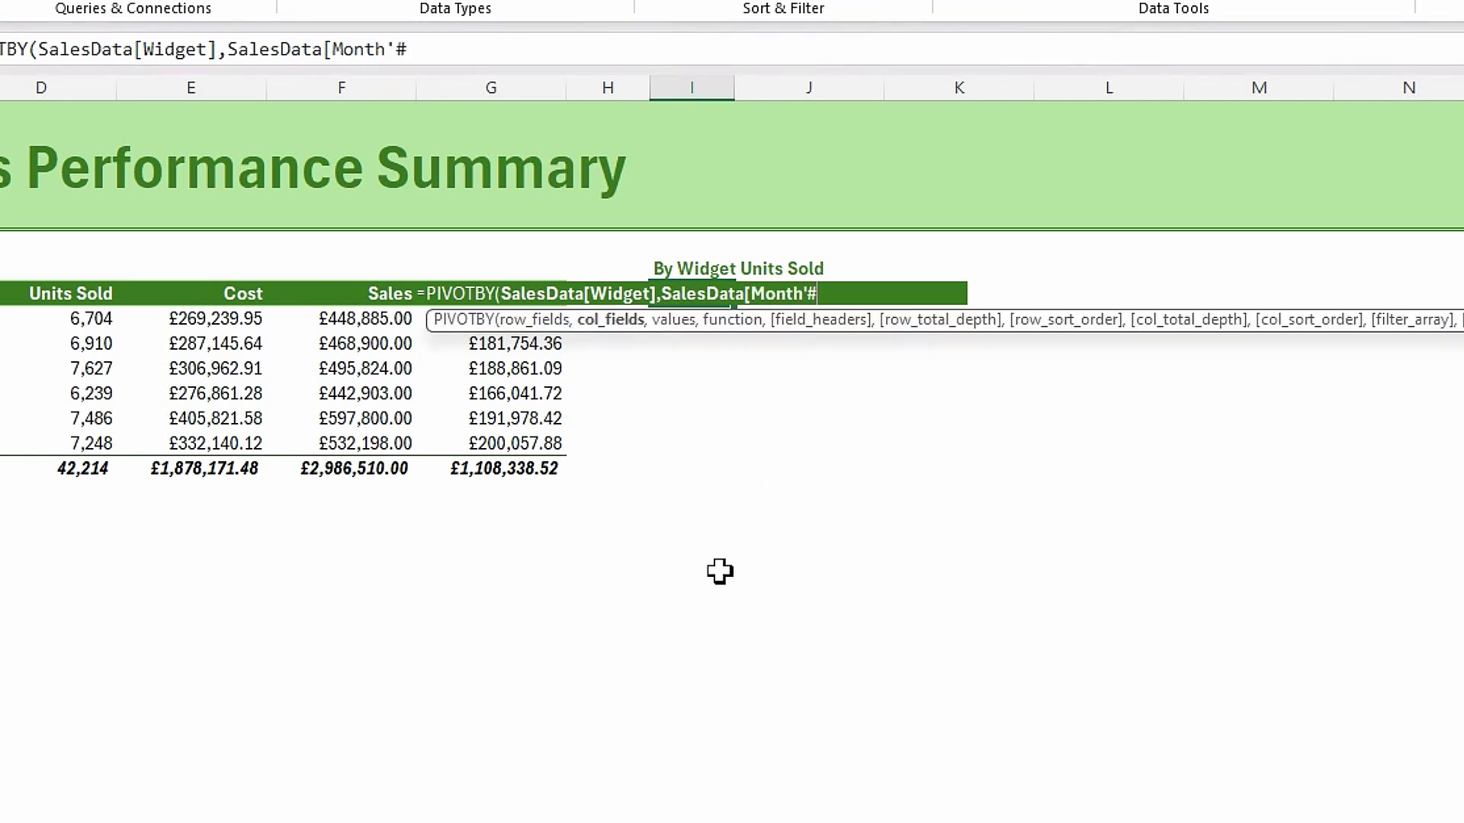
{"action": "type", "text": "]"}
{"action": "type", "text": ","}
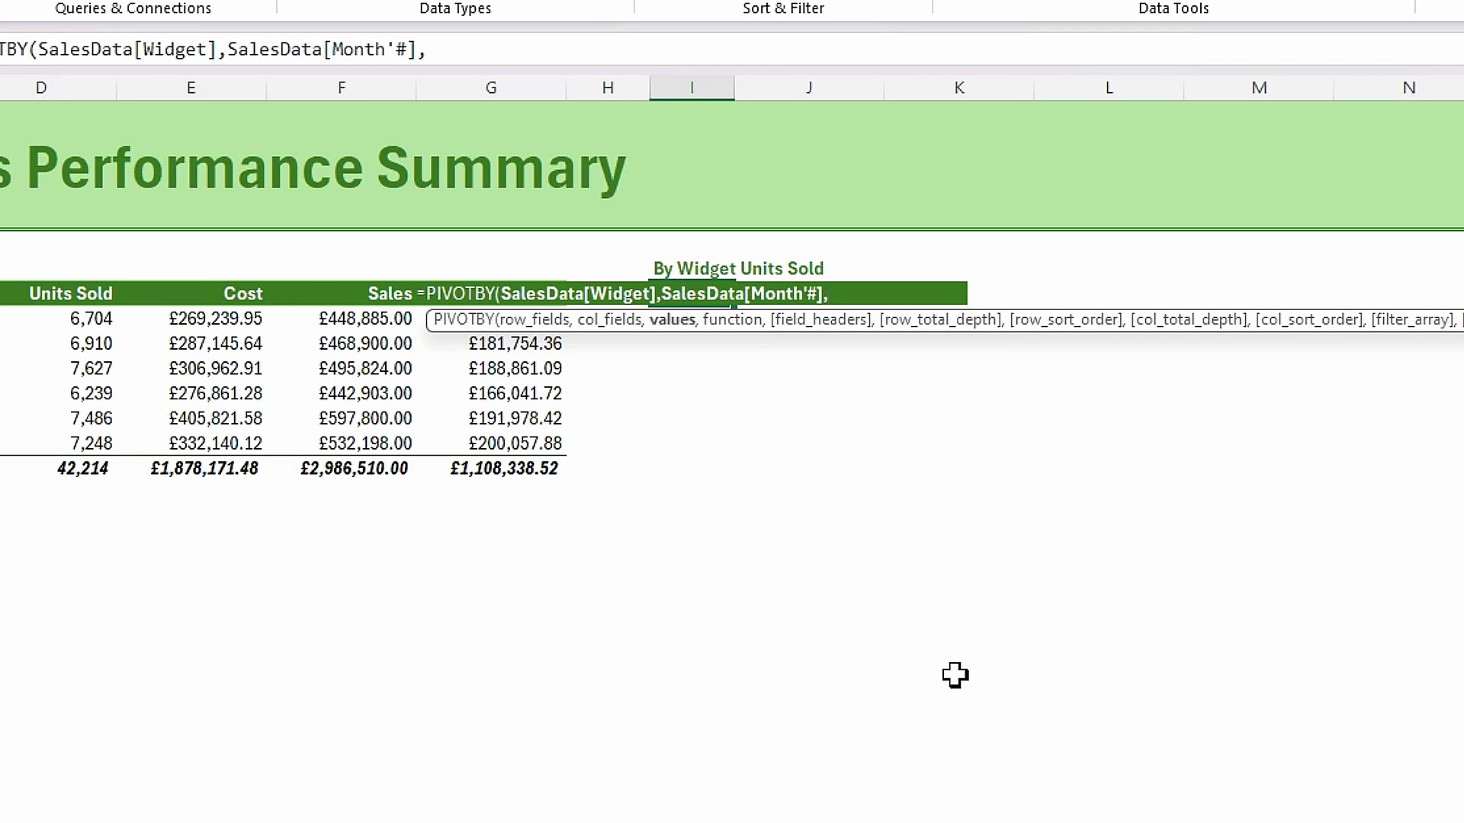
Step: Set the PIVOTBY values to SalesData[Units Sold] and aggregate them with the SUM function
{"action": "type", "text": "sales"}
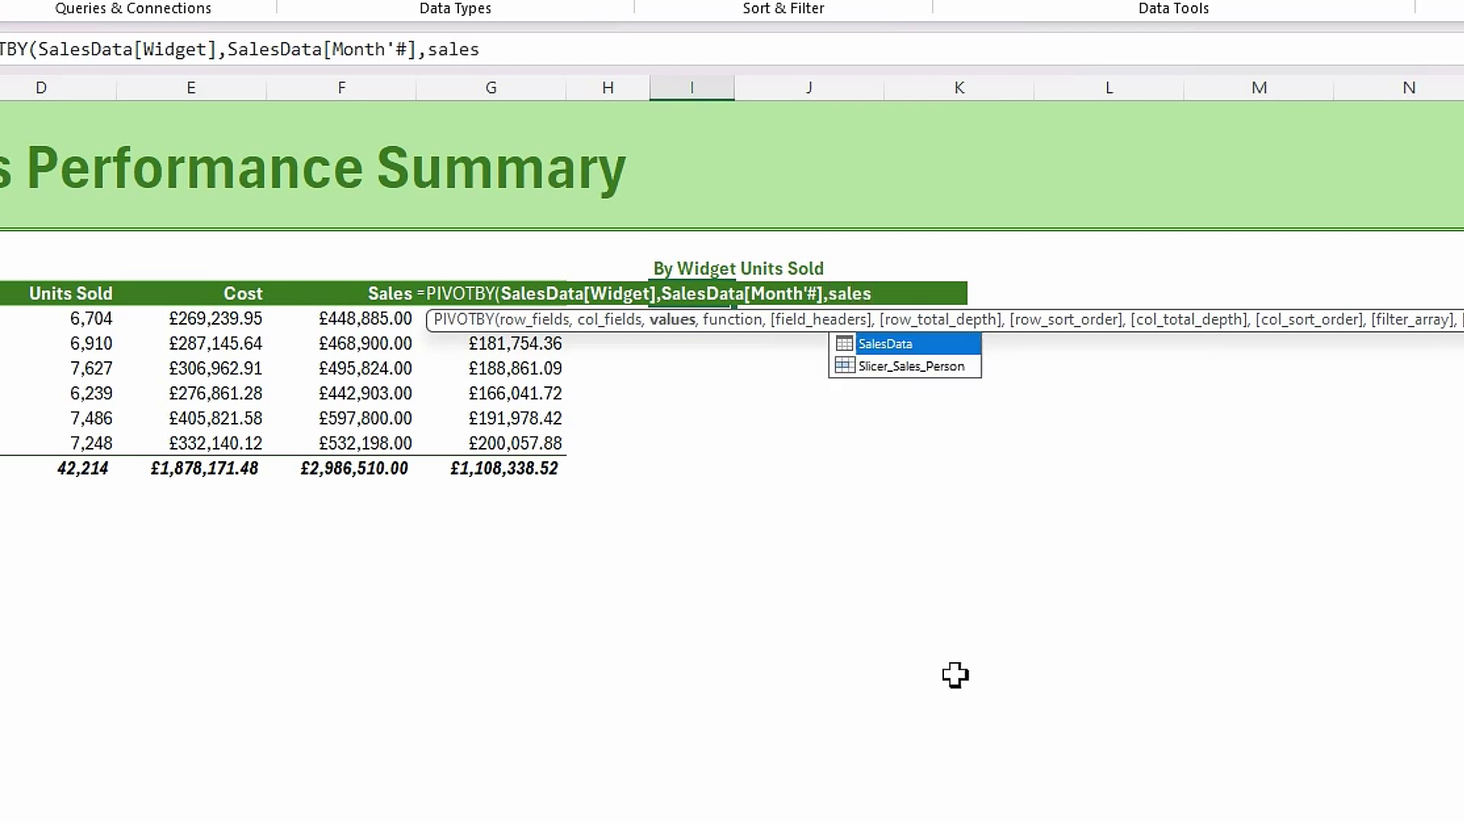
{"action": "double_click", "coordinate": [895, 341]}
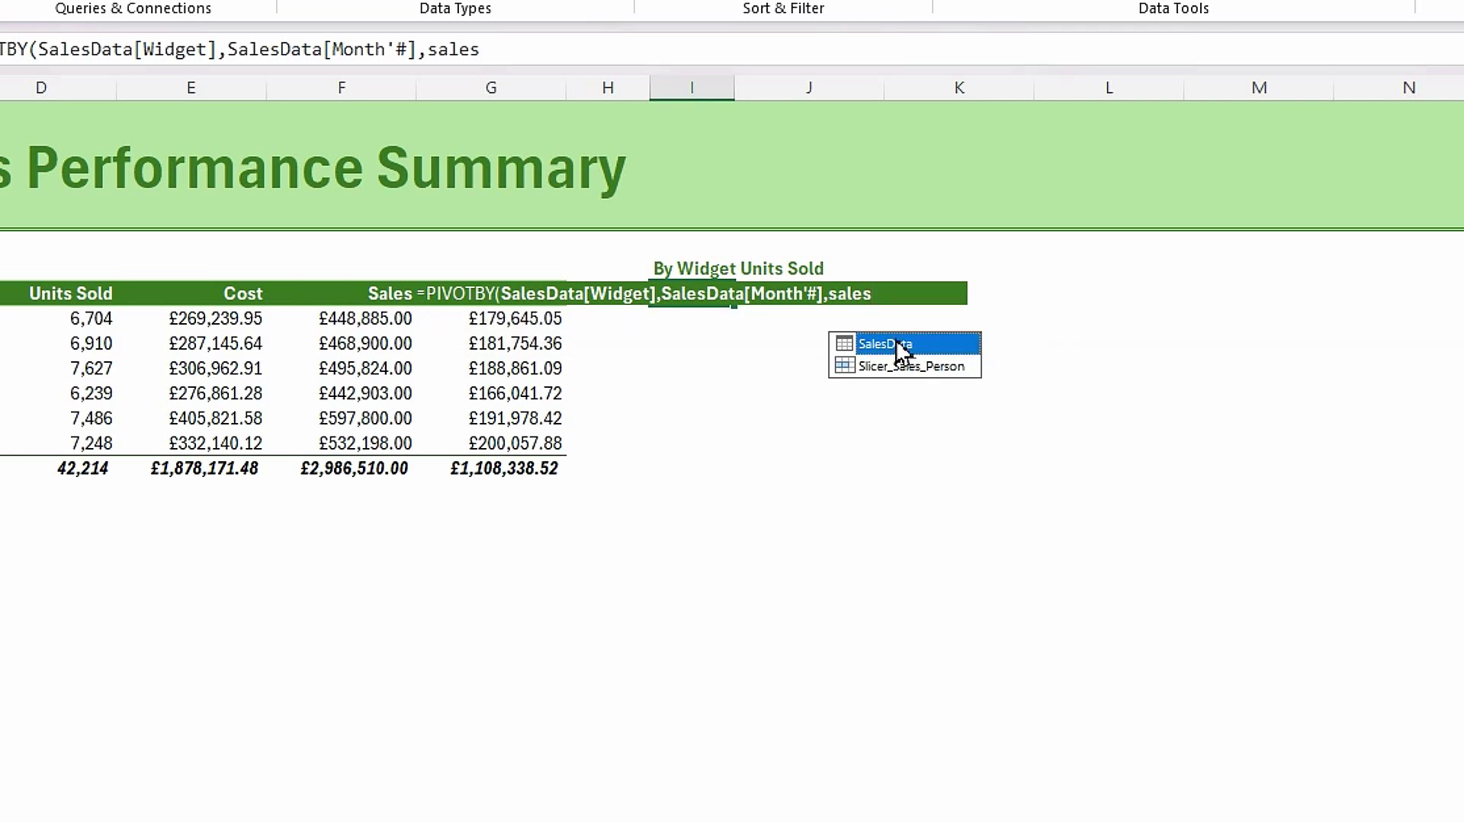
{"action": "type", "text": "["}
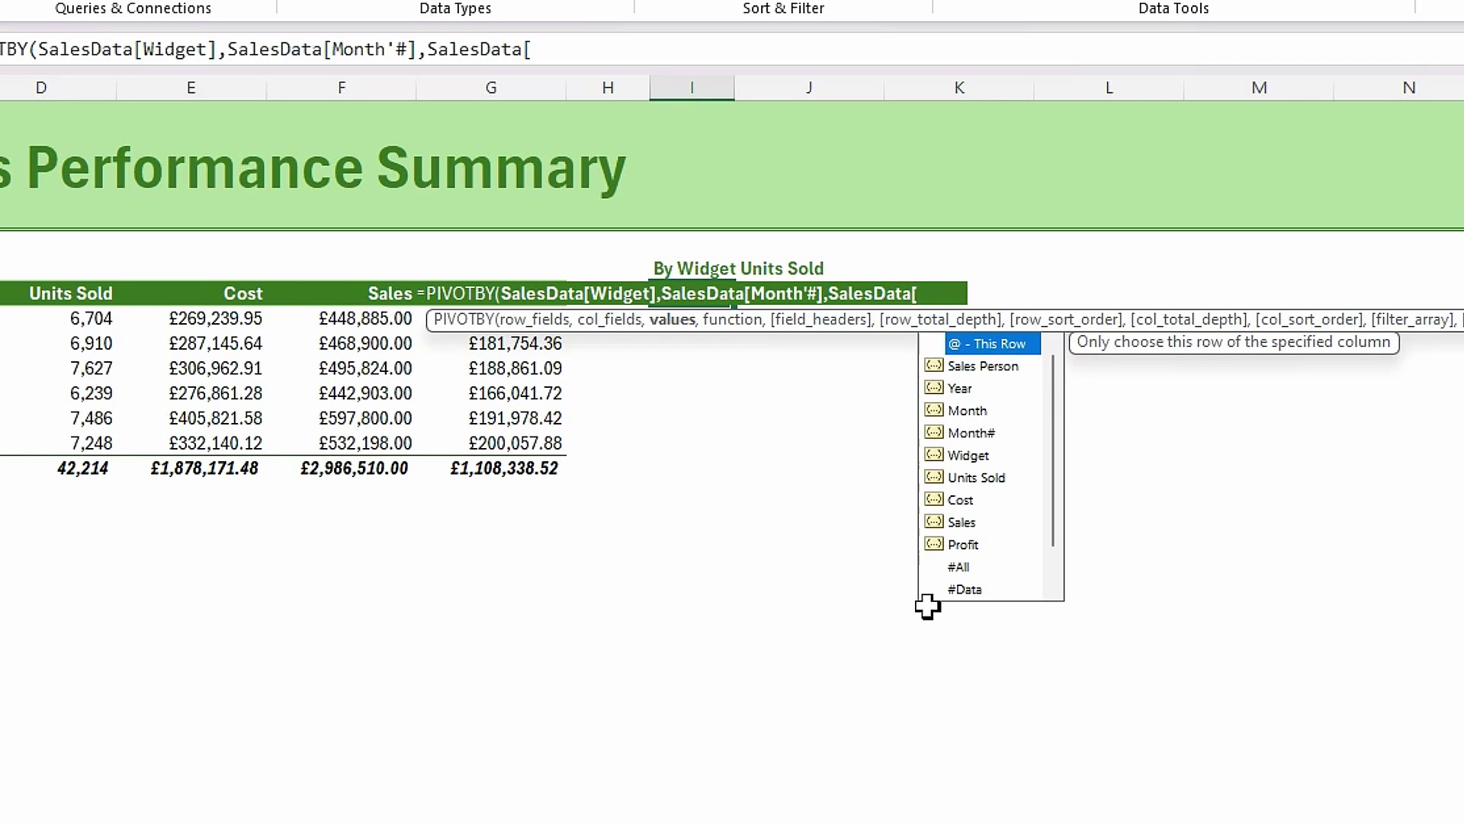
{"action": "double_click", "coordinate": [990, 478]}
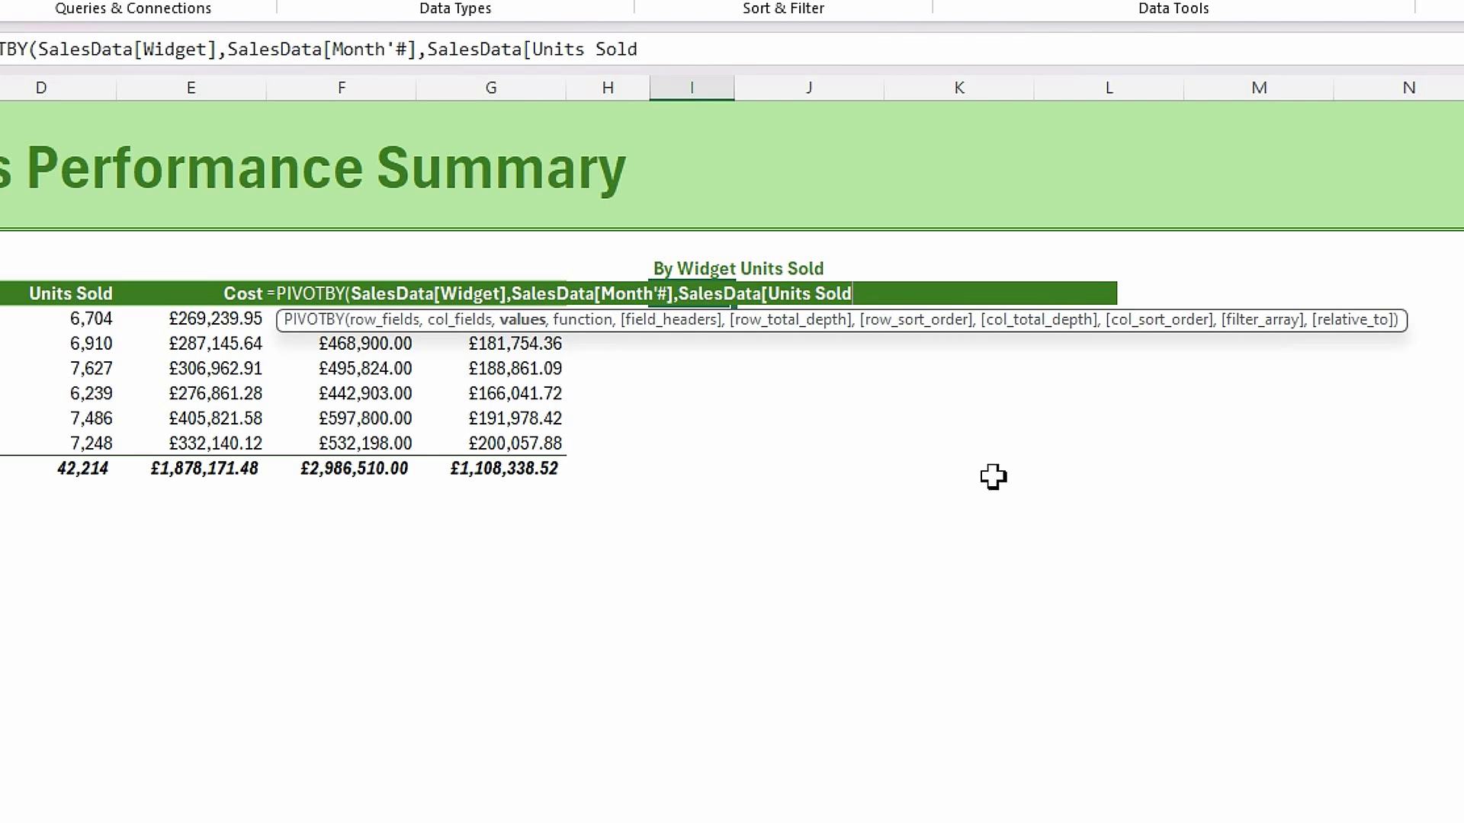
{"action": "type", "text": "],"}
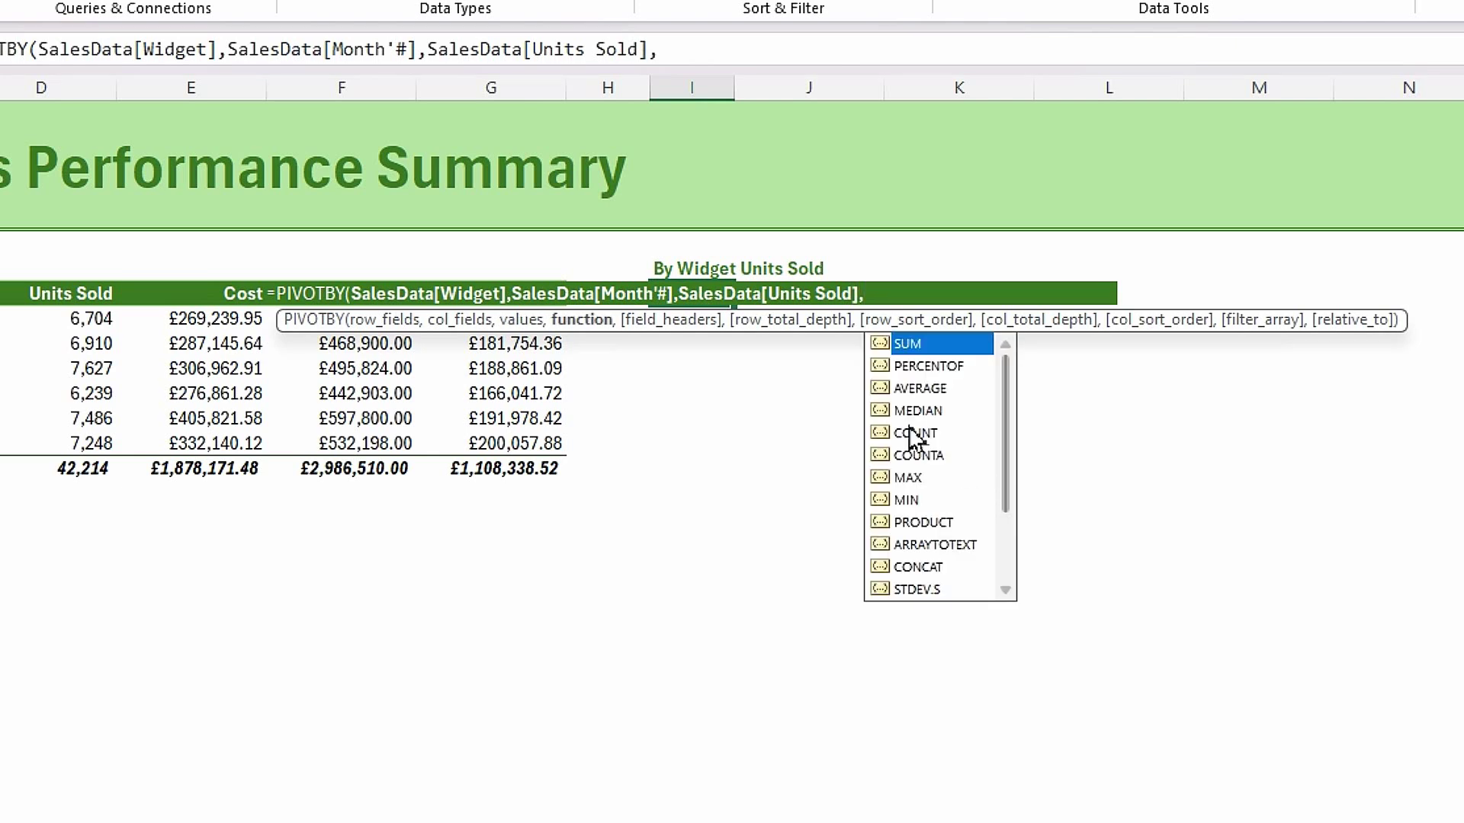
{"action": "double_click", "coordinate": [905, 347]}
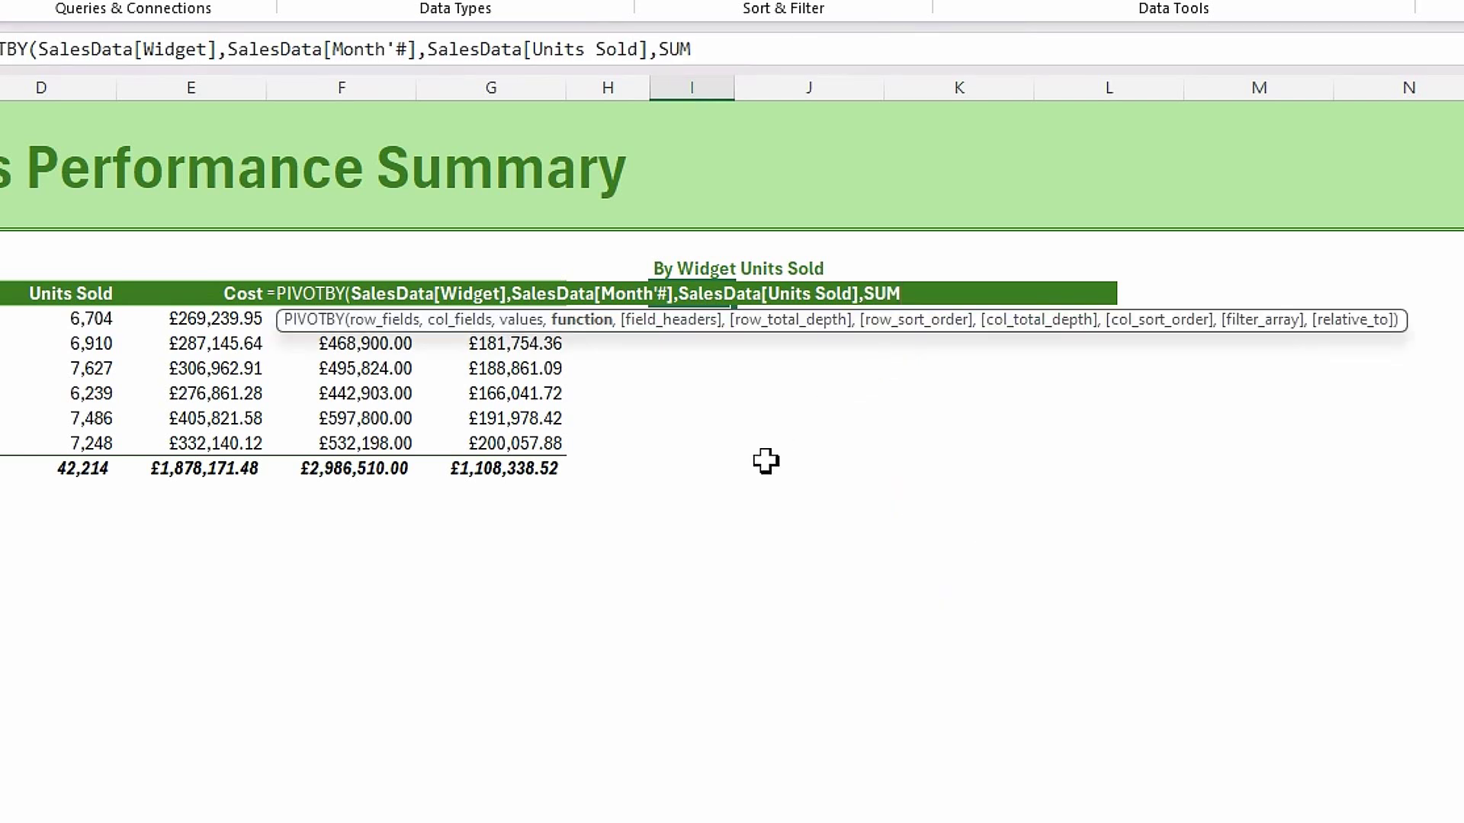
Step: Set the field headers argument to 0 (No) and the row total depth to 1 (Grand totals)
{"action": "type", "text": ","}
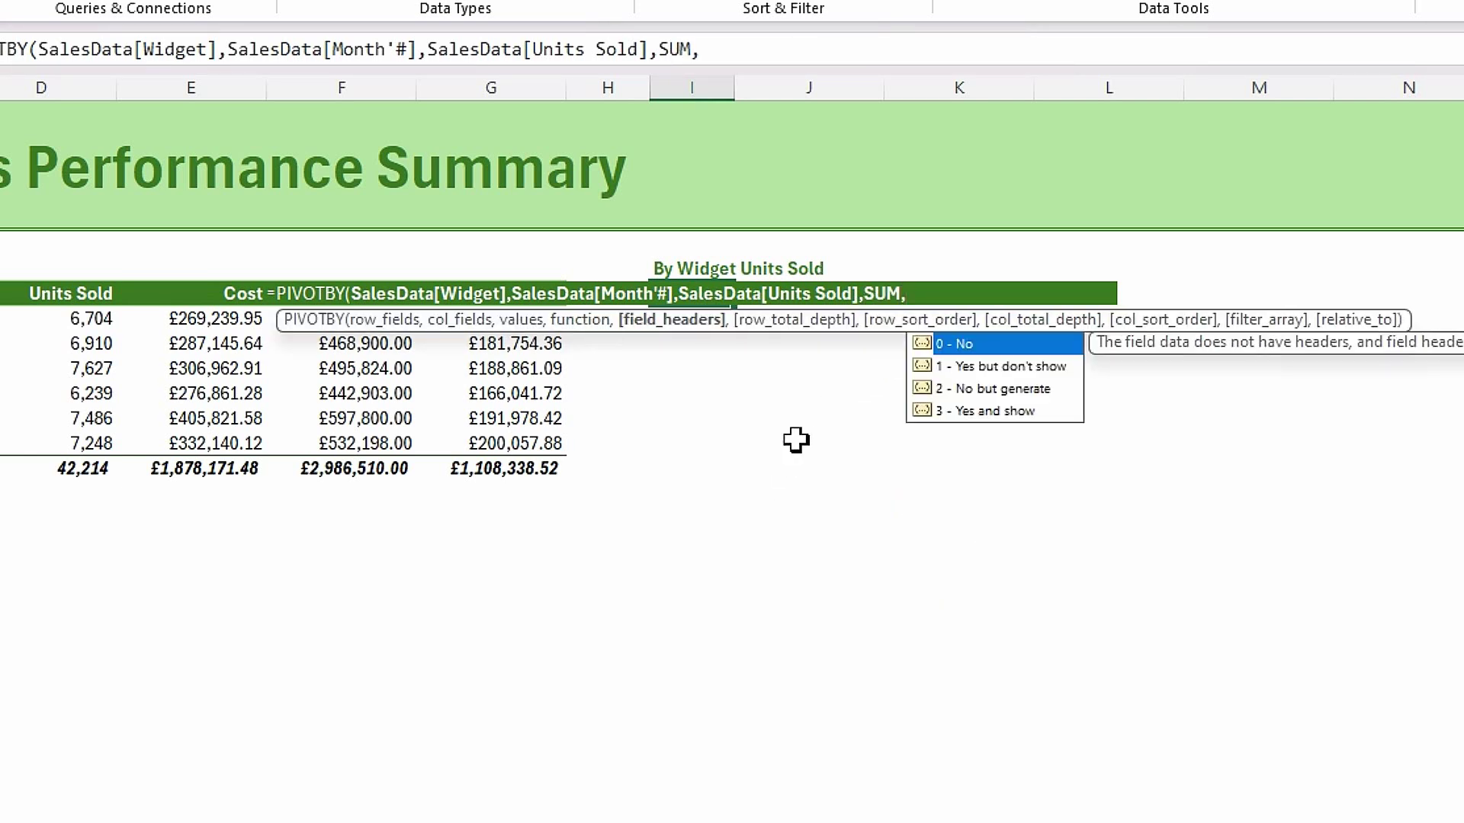
{"action": "type", "text": "0"}
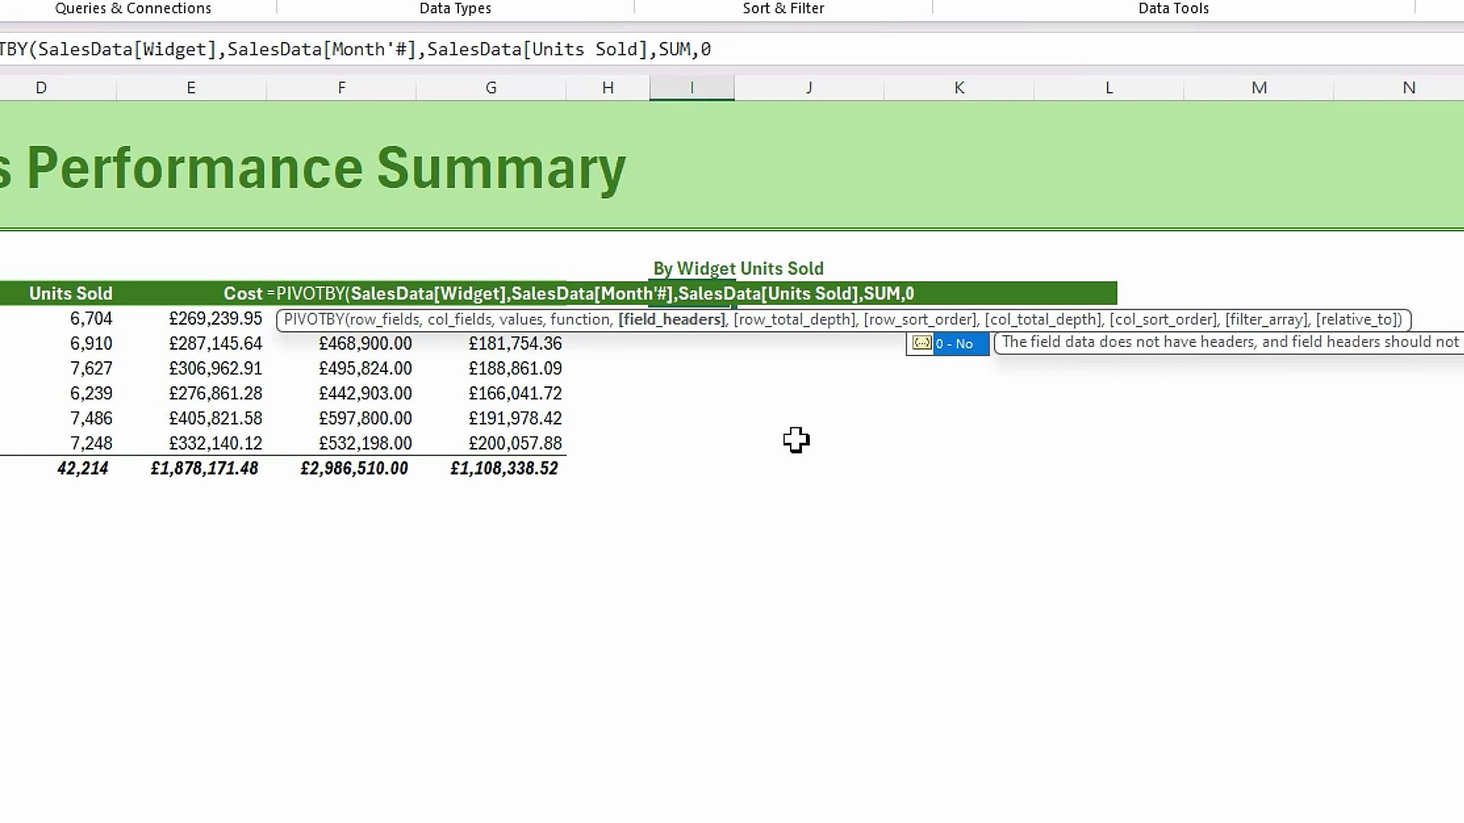
{"action": "type", "text": ","}
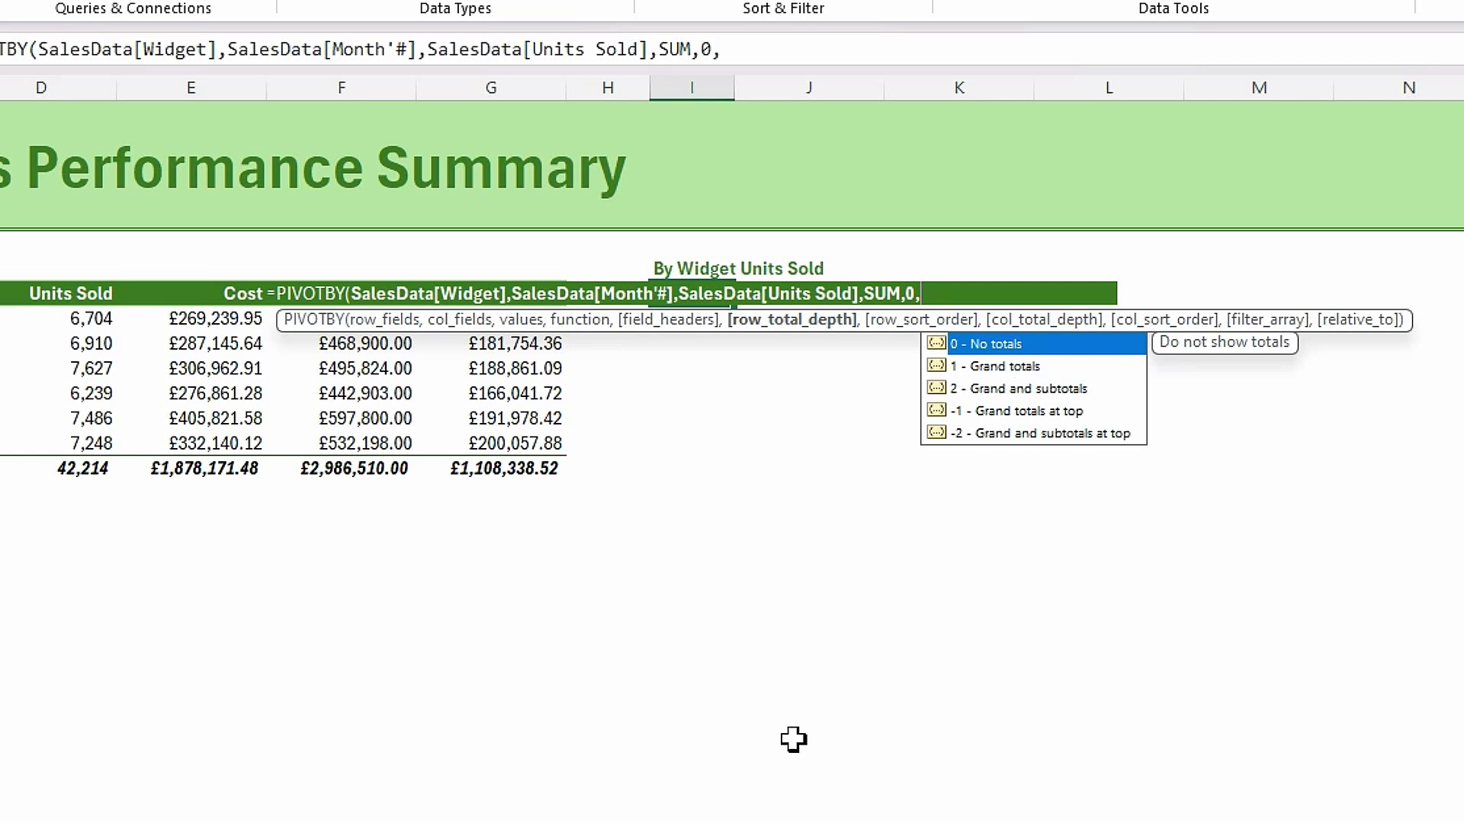
{"action": "left_click", "coordinate": [998, 368]}
{"action": "double_click", "coordinate": [998, 367]}
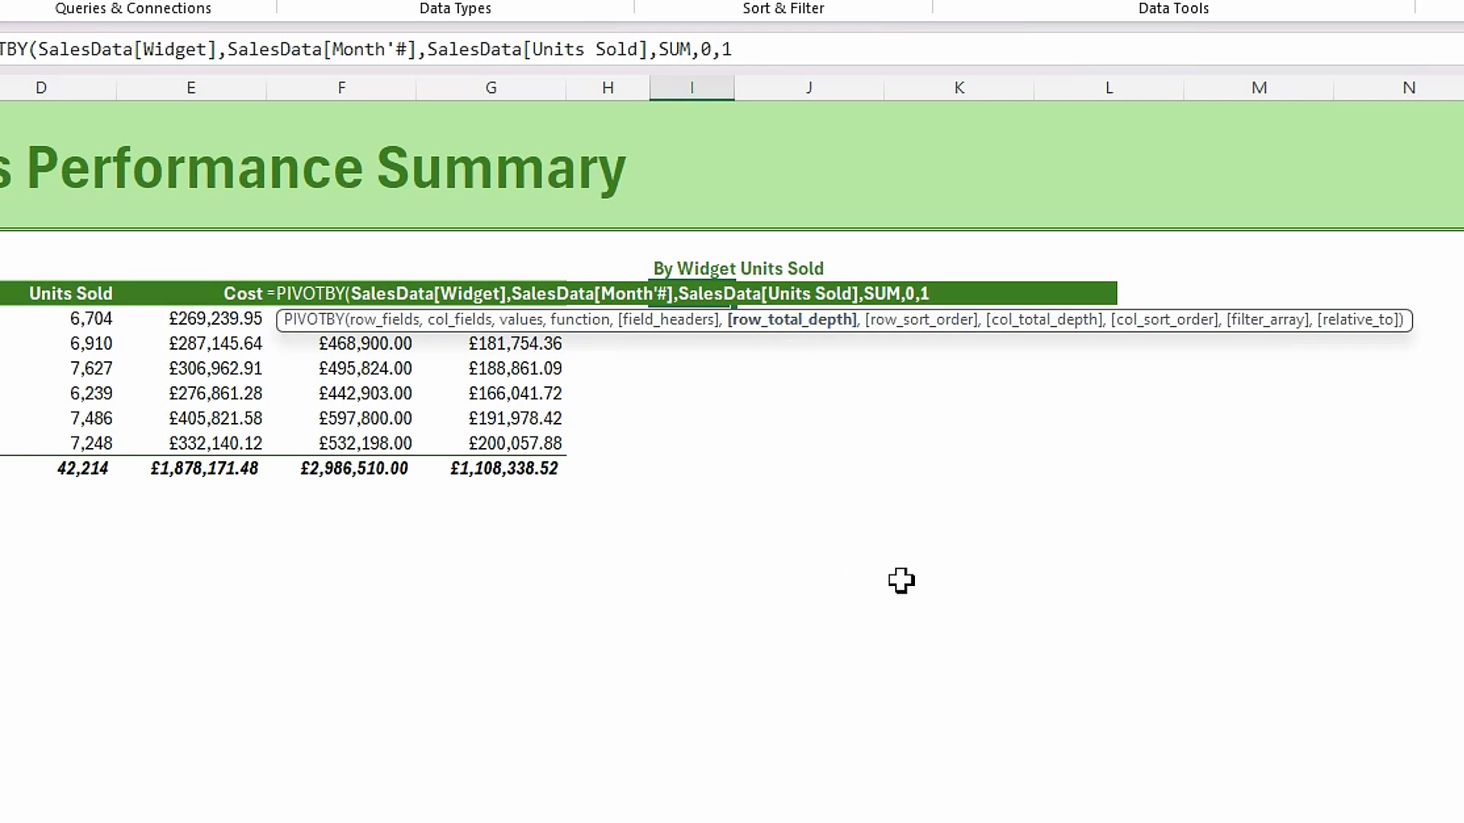
Step: Set the row sort order to 1 and the column total depth to 0 (No totals), leaving the column sort order empty
{"action": "type", "text": ","}
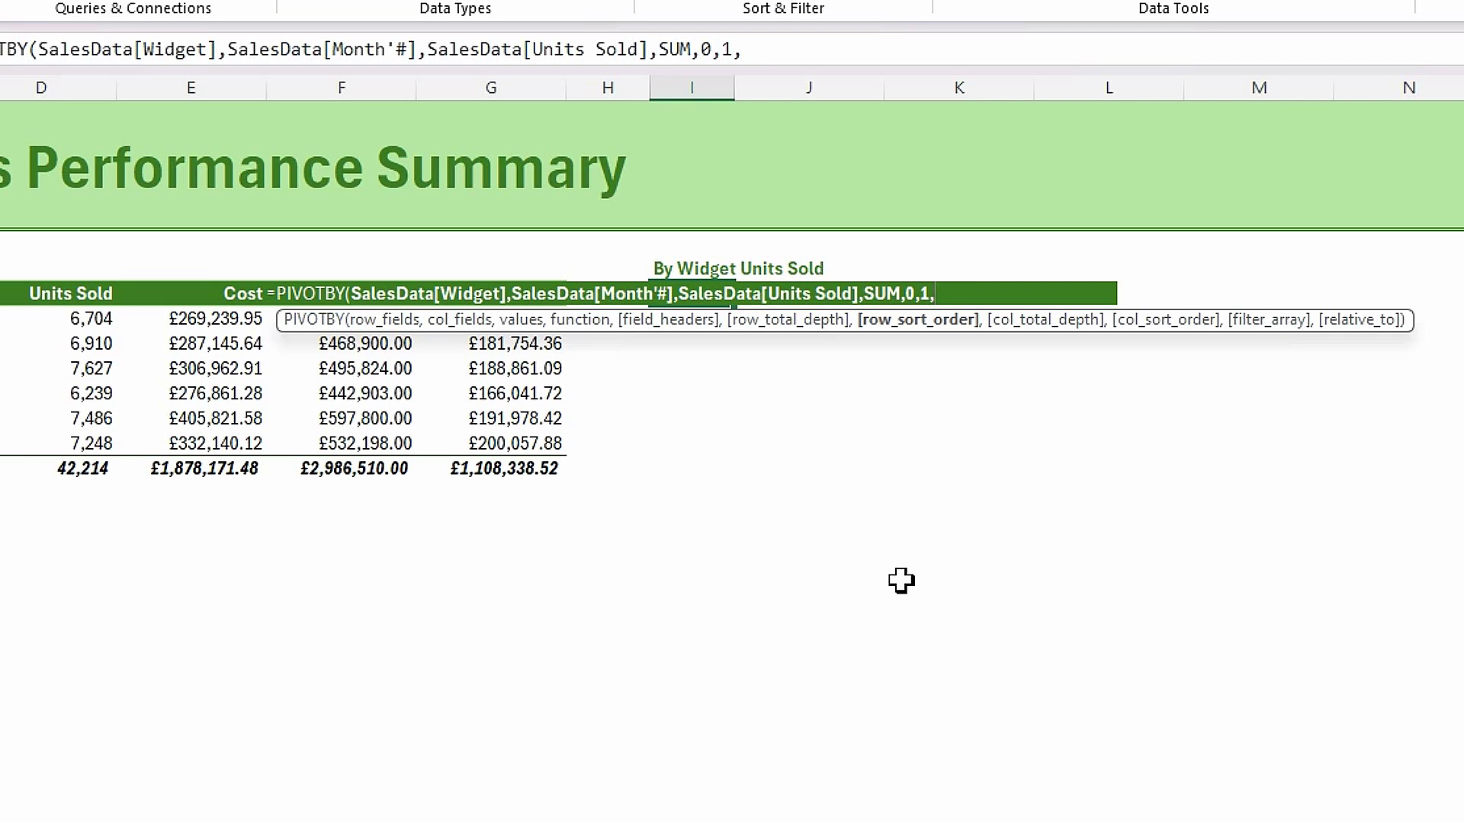
{"action": "type", "text": "1,"}
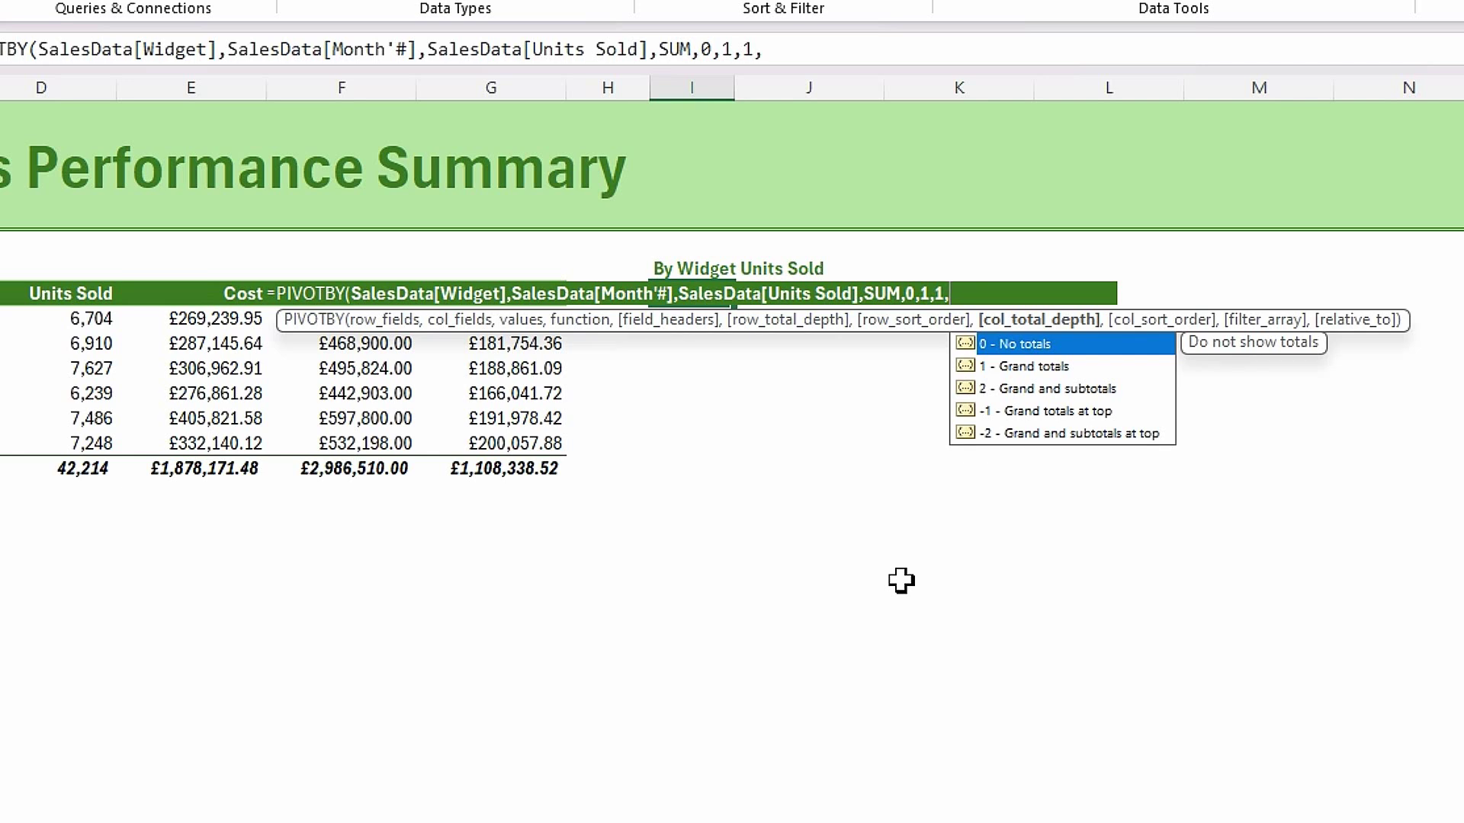
{"action": "type", "text": "0"}
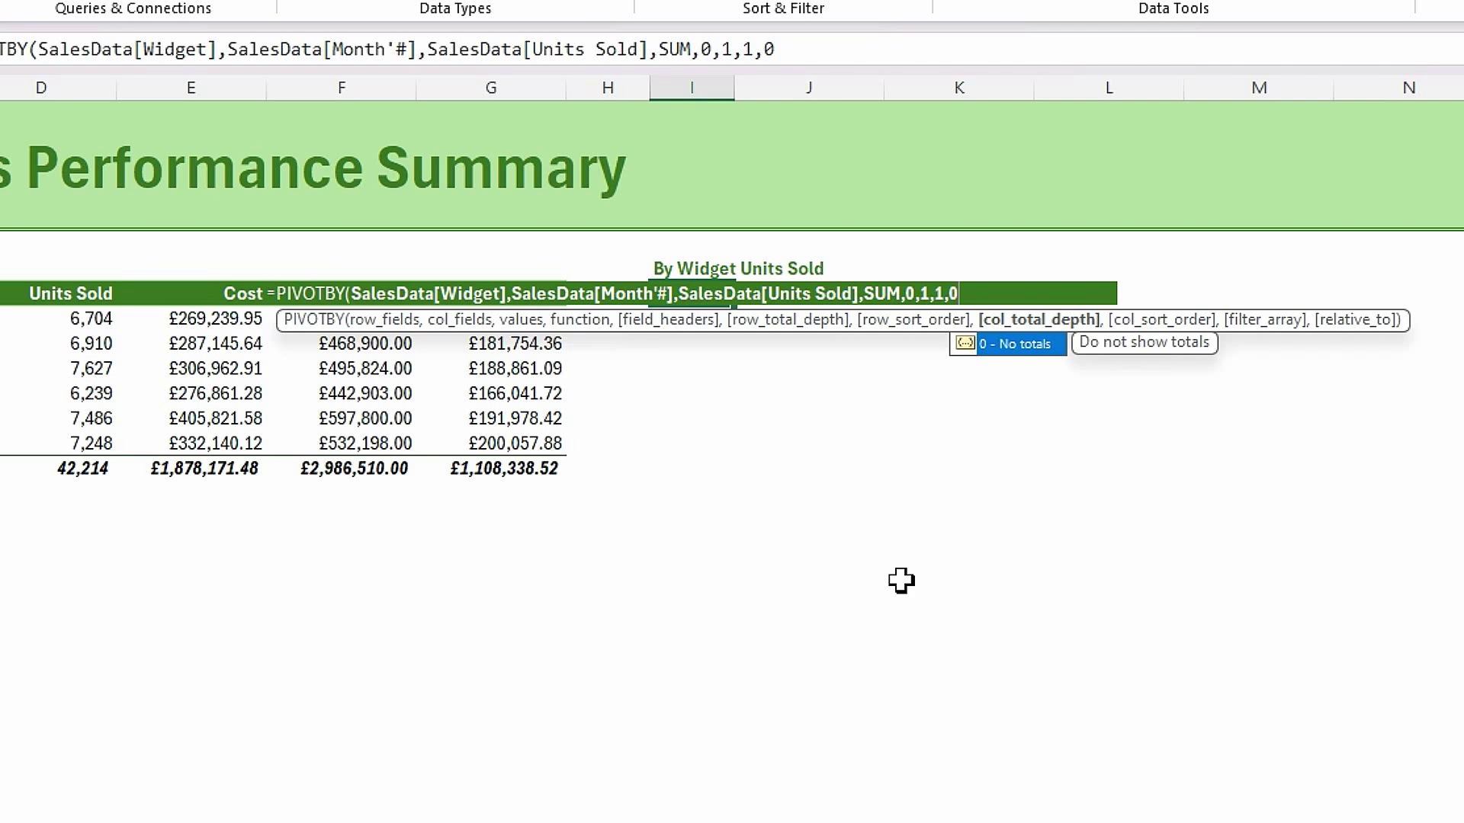
{"action": "type", "text": ","}
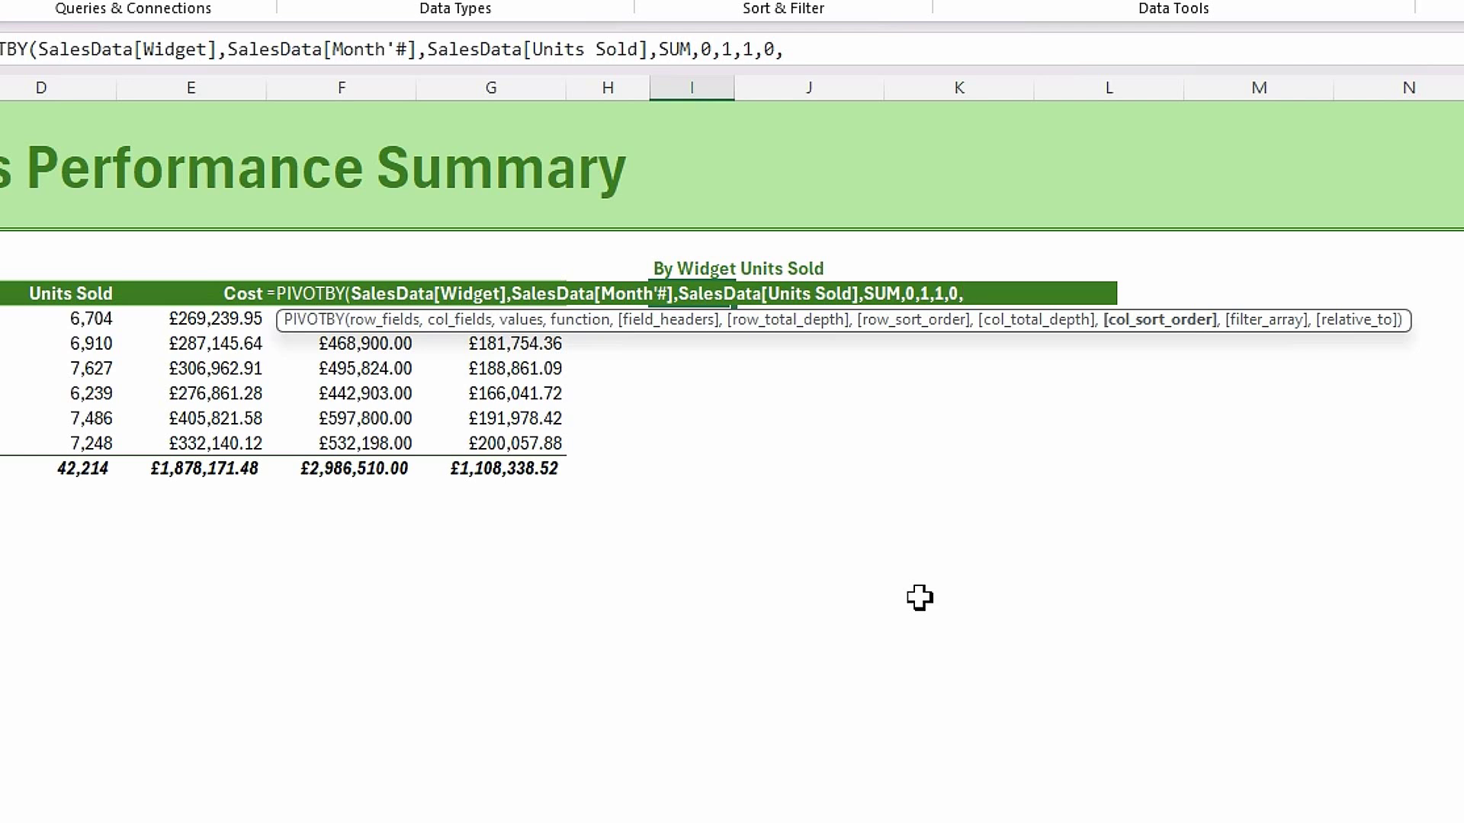
{"action": "type", "text": ","}
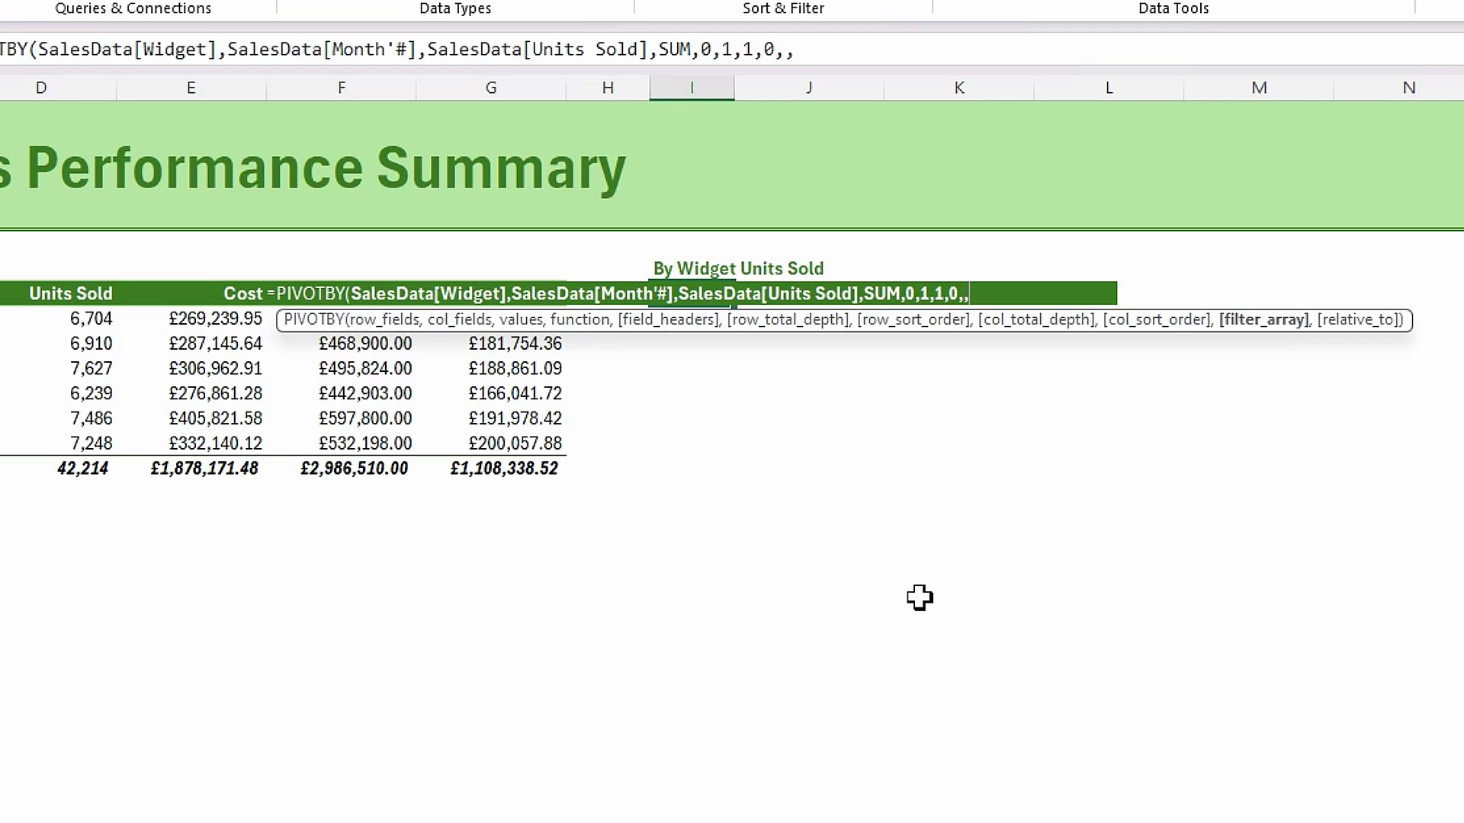
Step: Start the PIVOTBY filter array with a BYROW function over the Month# column of SalesData
{"action": "type", "text": "by"}
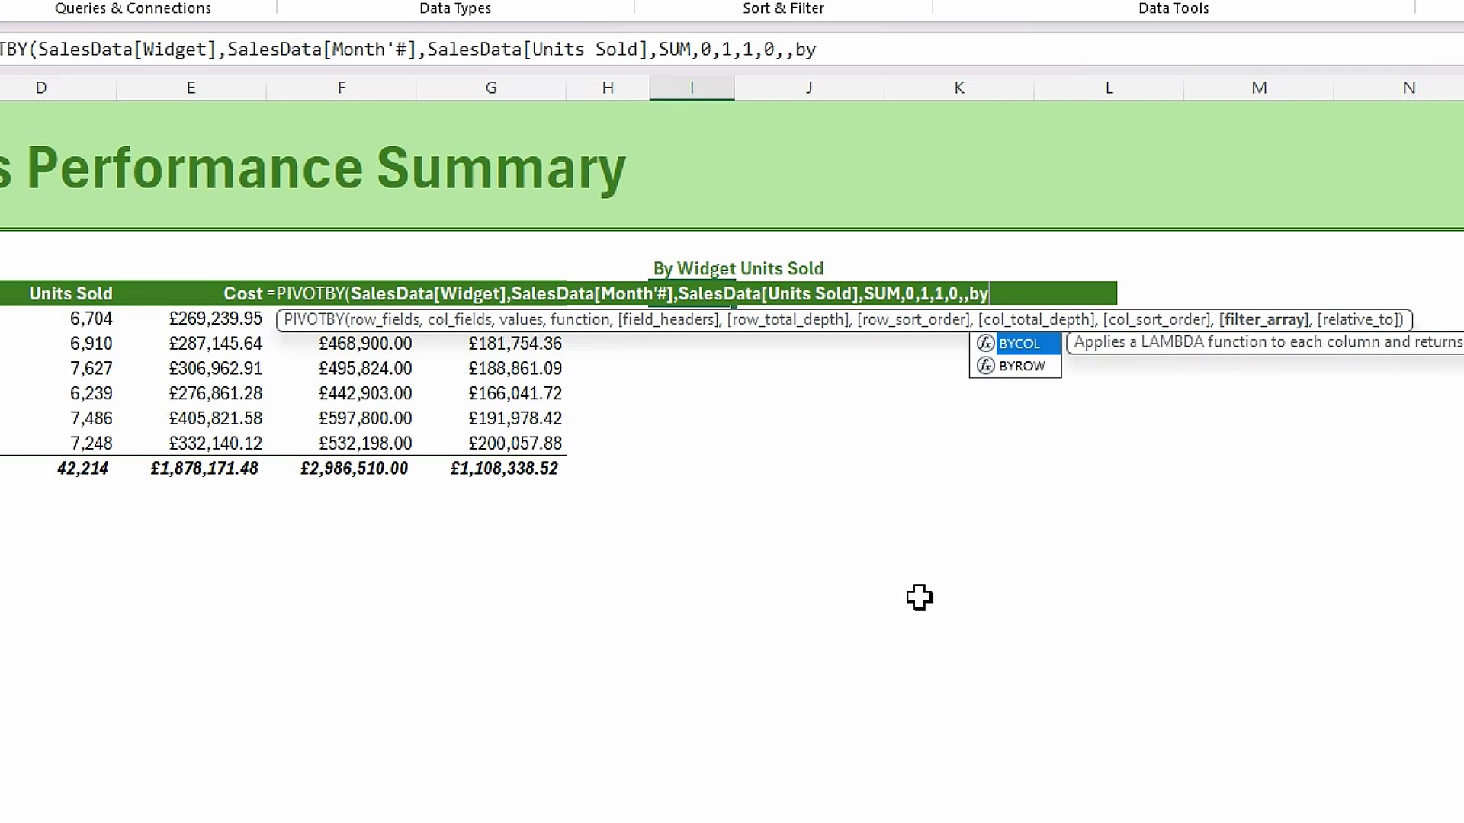
{"action": "double_click", "coordinate": [1039, 373]}
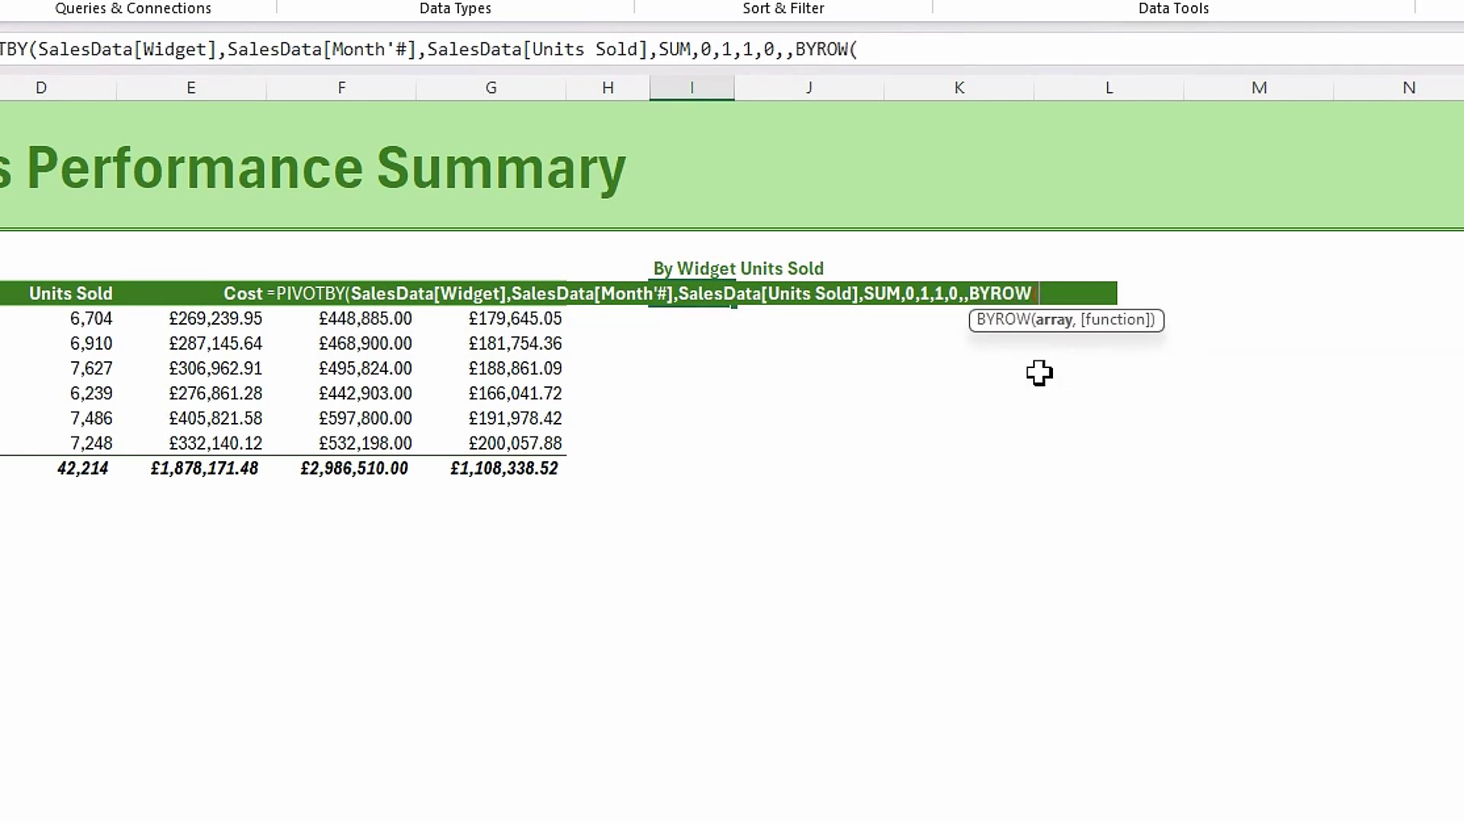
{"action": "type", "text": "sales"}
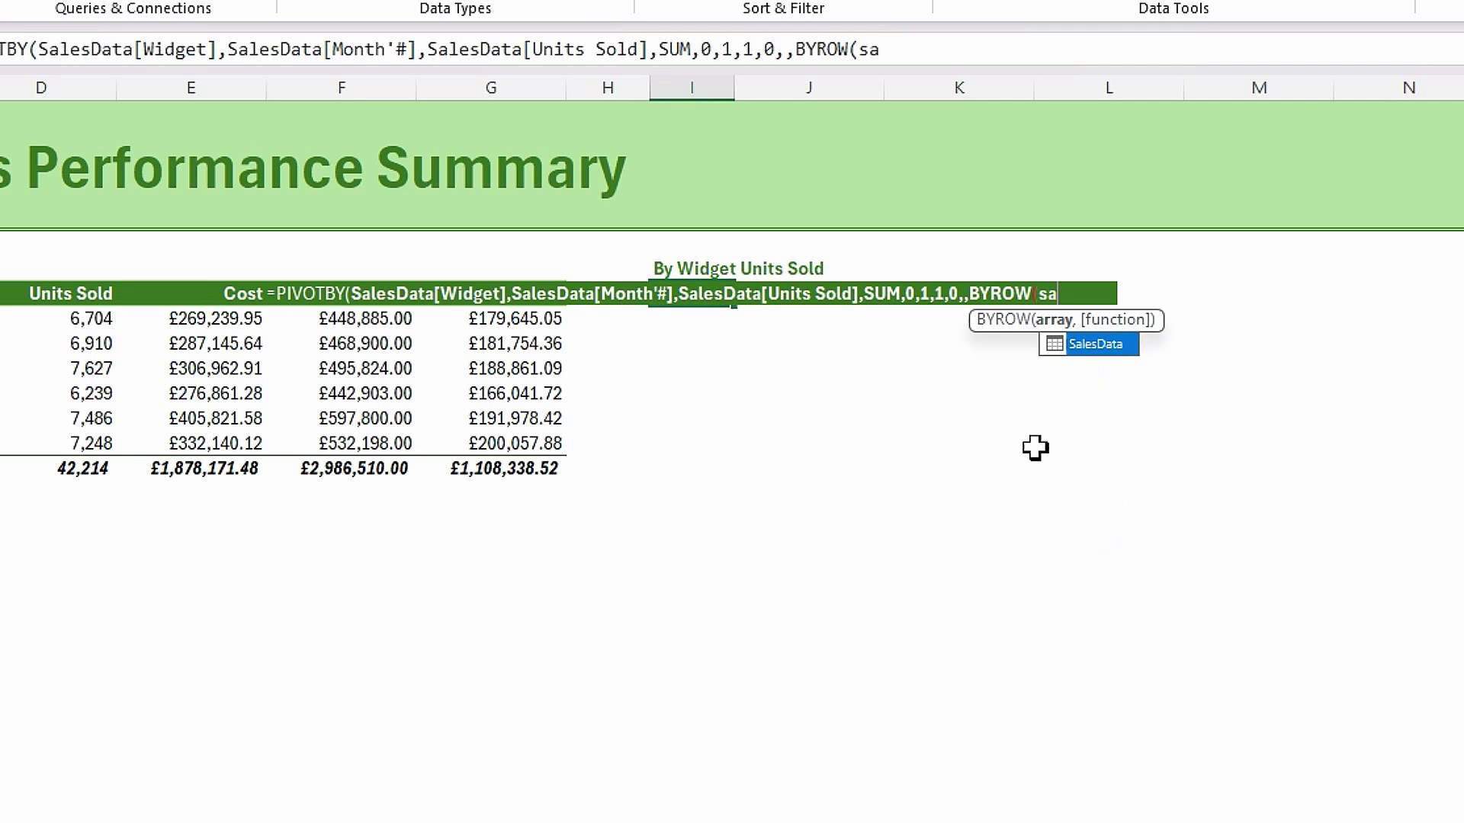
{"action": "double_click", "coordinate": [1098, 348]}
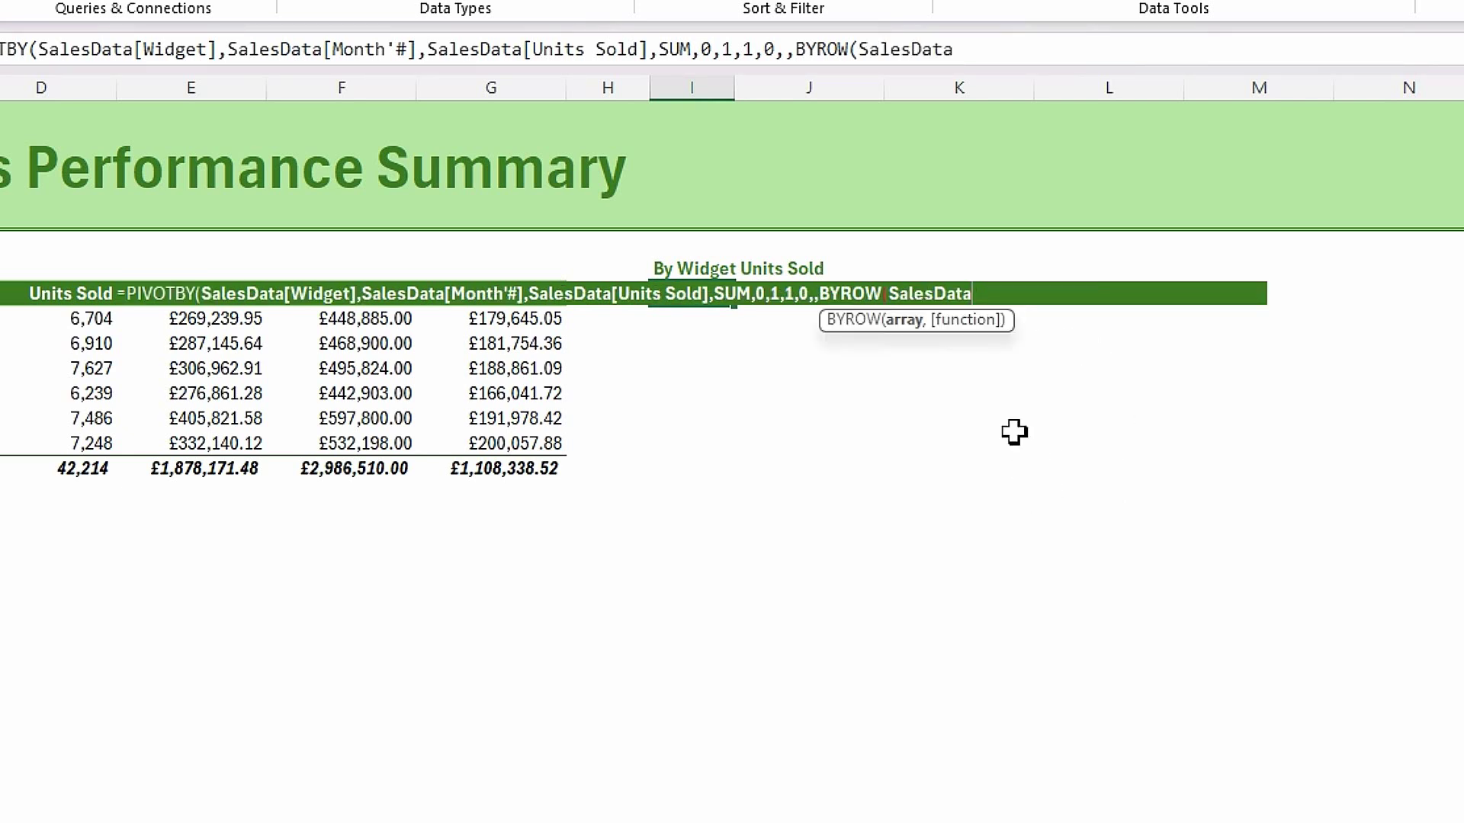
{"action": "type", "text": "["}
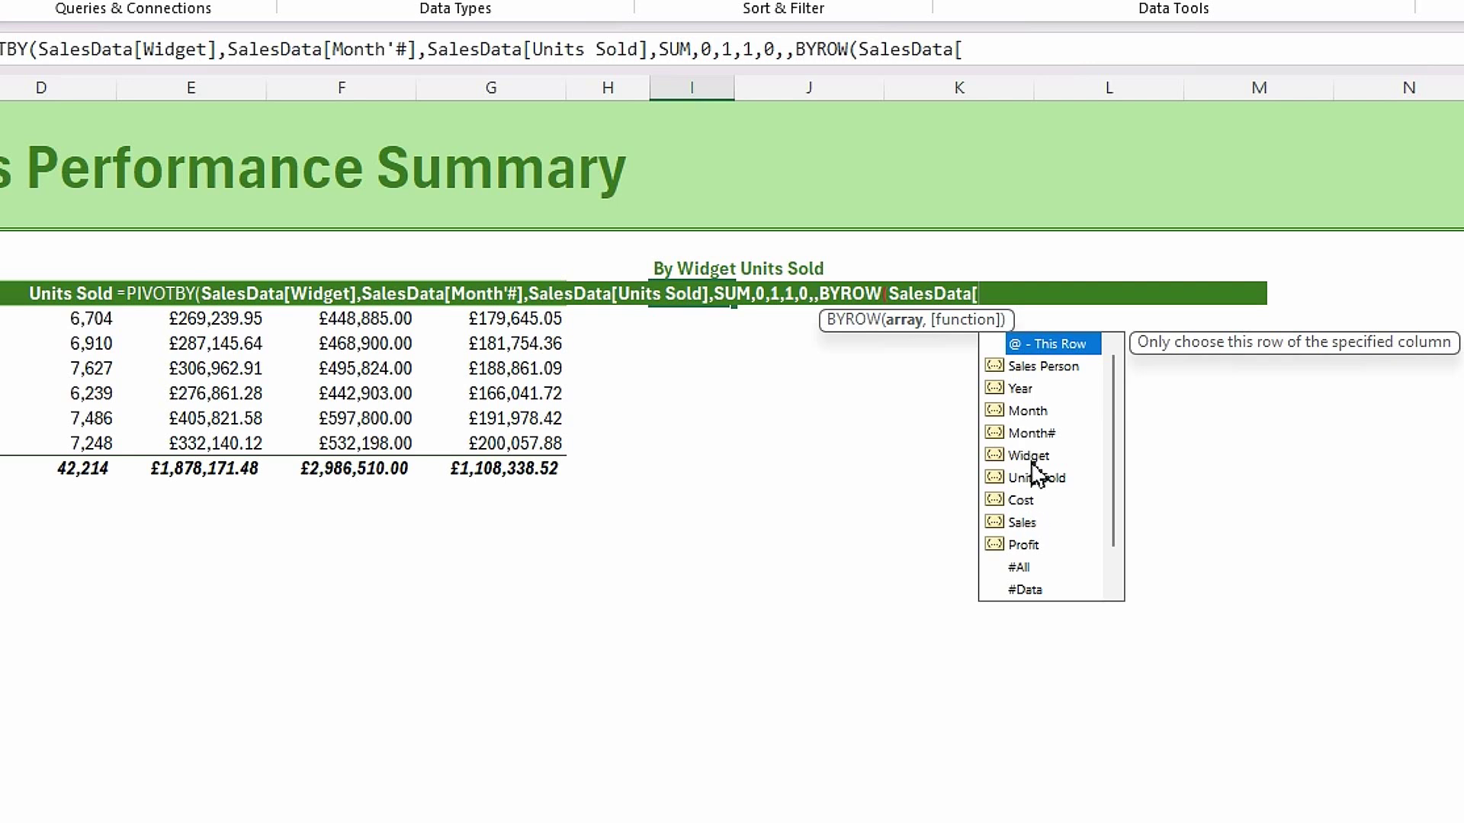
{"action": "double_click", "coordinate": [1025, 433]}
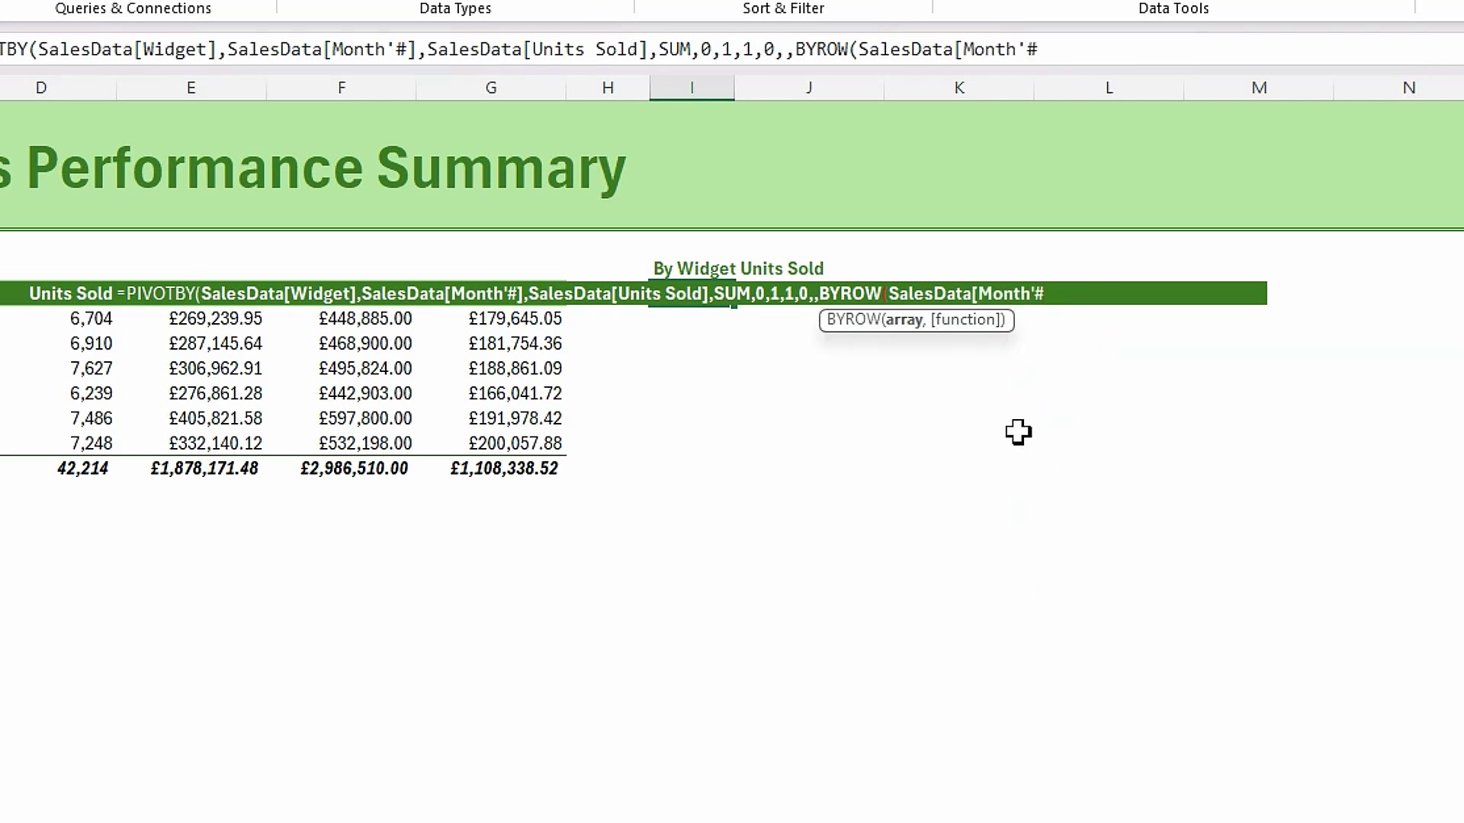
Step: Add a LAMBDA as the BYROW function and name its parameter myRow
{"action": "type", "text": "],lam"}
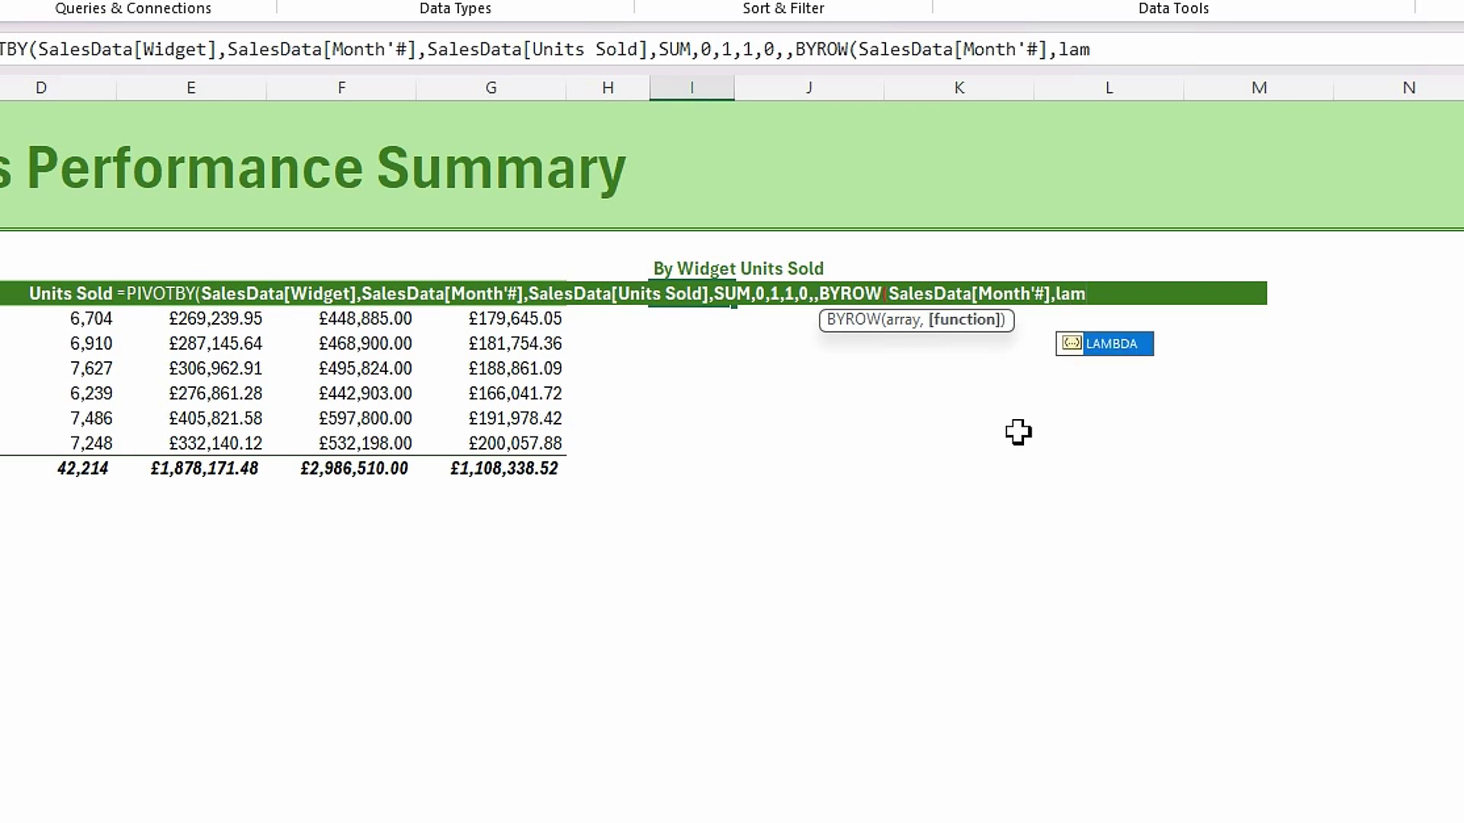
{"action": "key", "text": "Tab"}
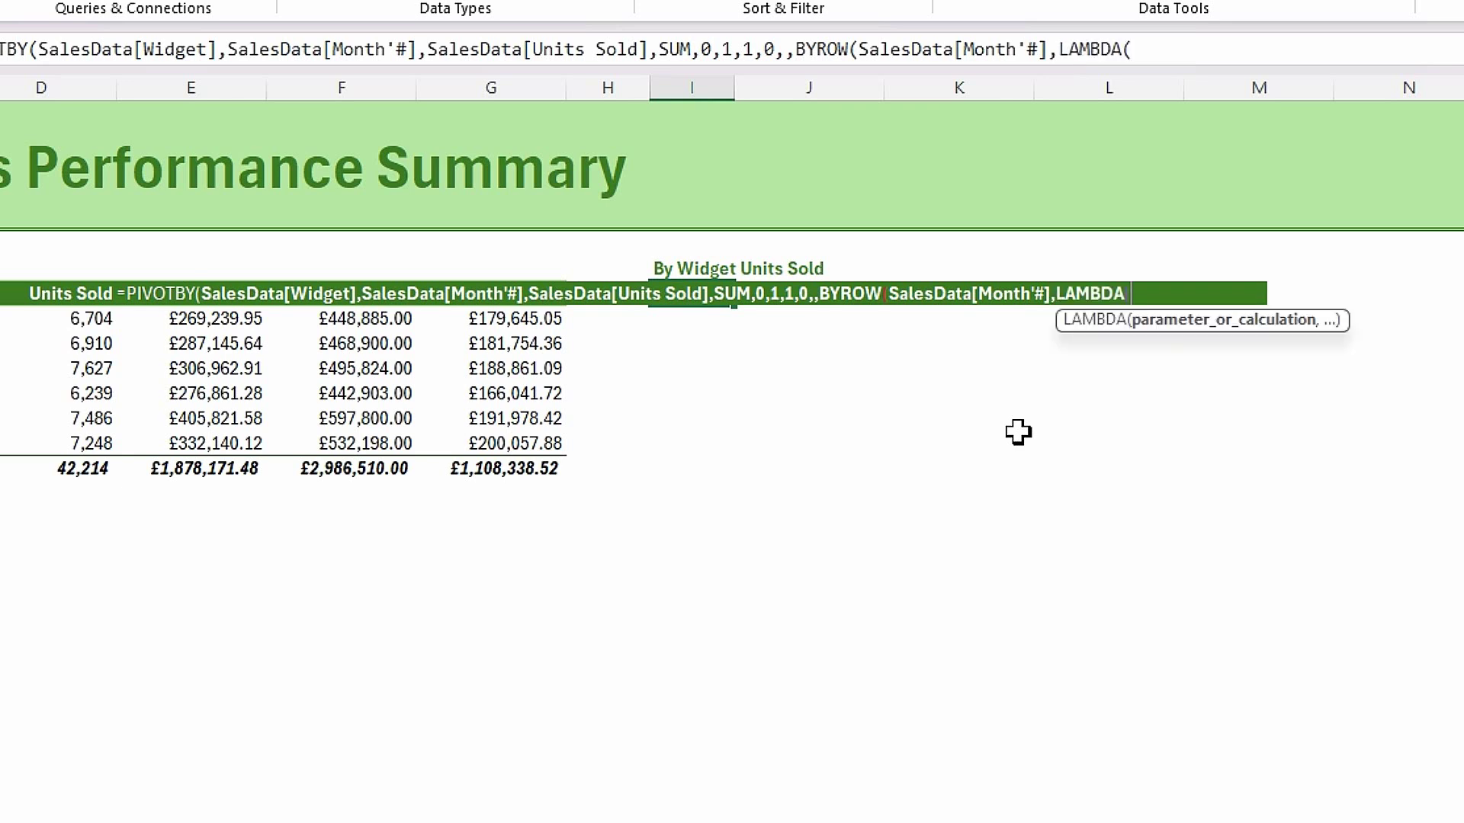
{"action": "type", "text": "myRpw"}
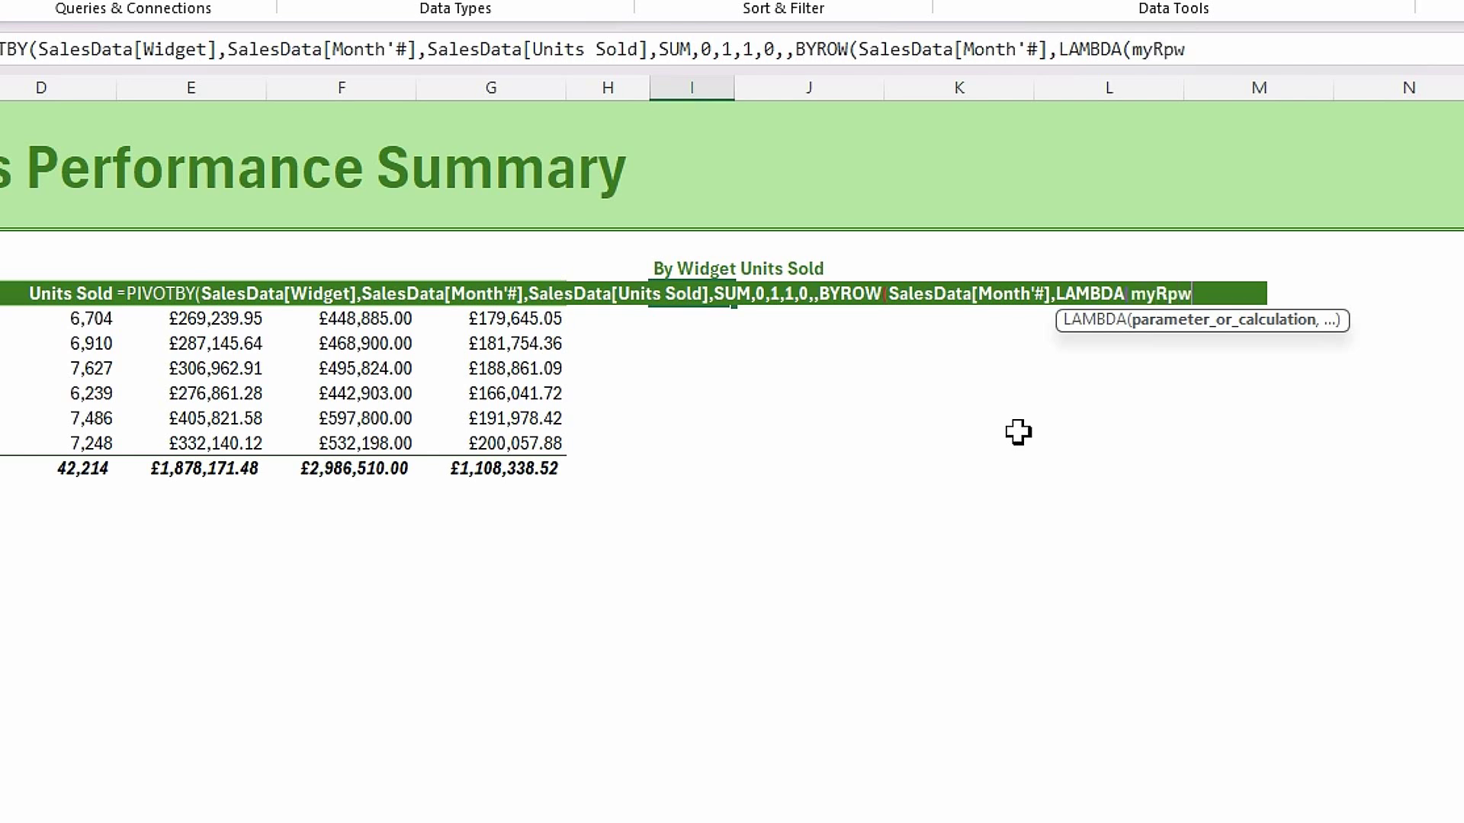
{"action": "key", "text": "BackSpace"}
{"action": "key", "text": "BackSpace"}
{"action": "type", "text": "ow"}
{"action": "type", "text": ","}
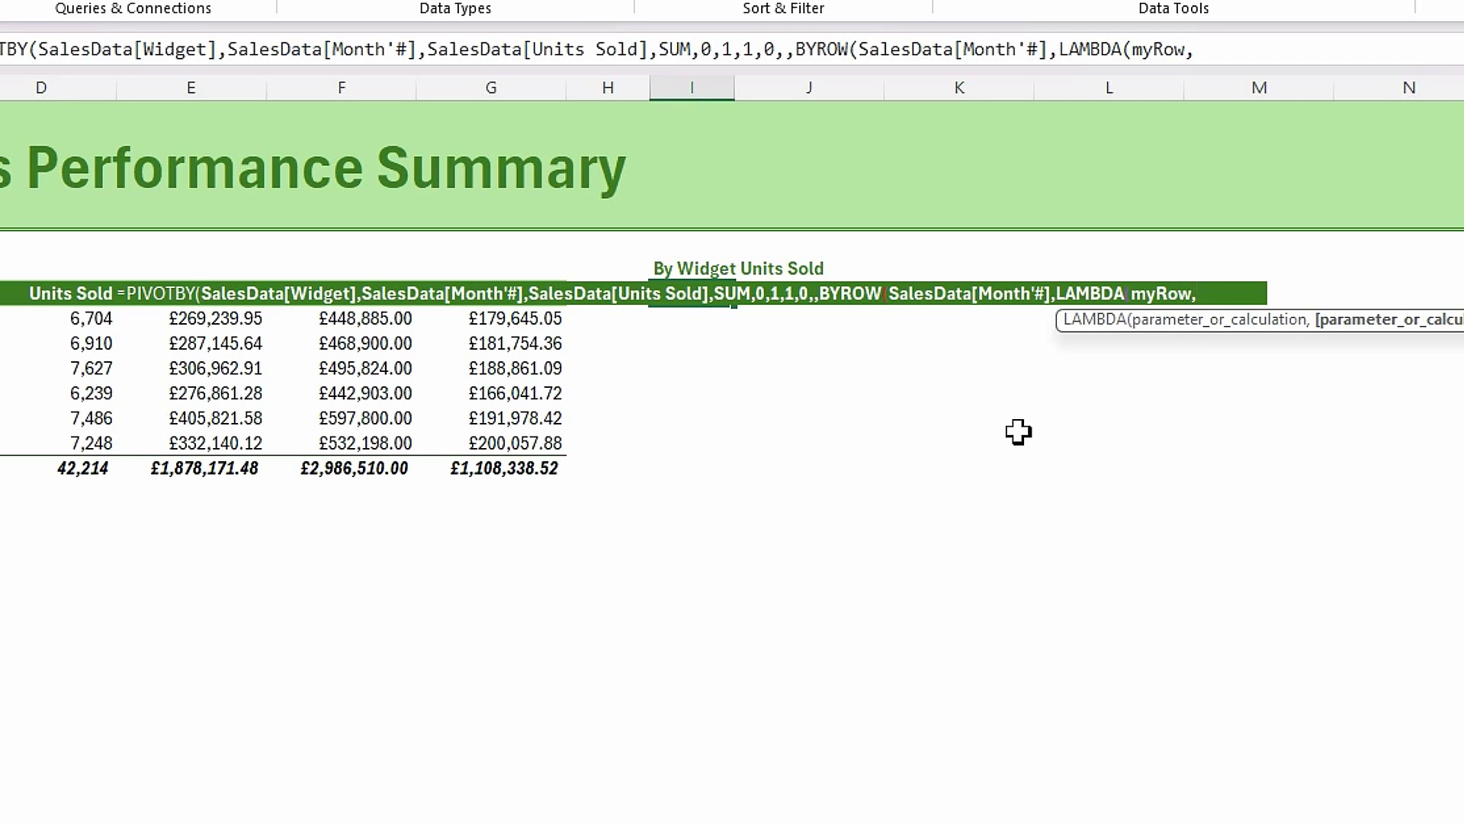
Step: Make the LAMBDA calculate SUBTOTAL with function number 3 (COUNTA) on myRow
{"action": "type", "text": "su"}
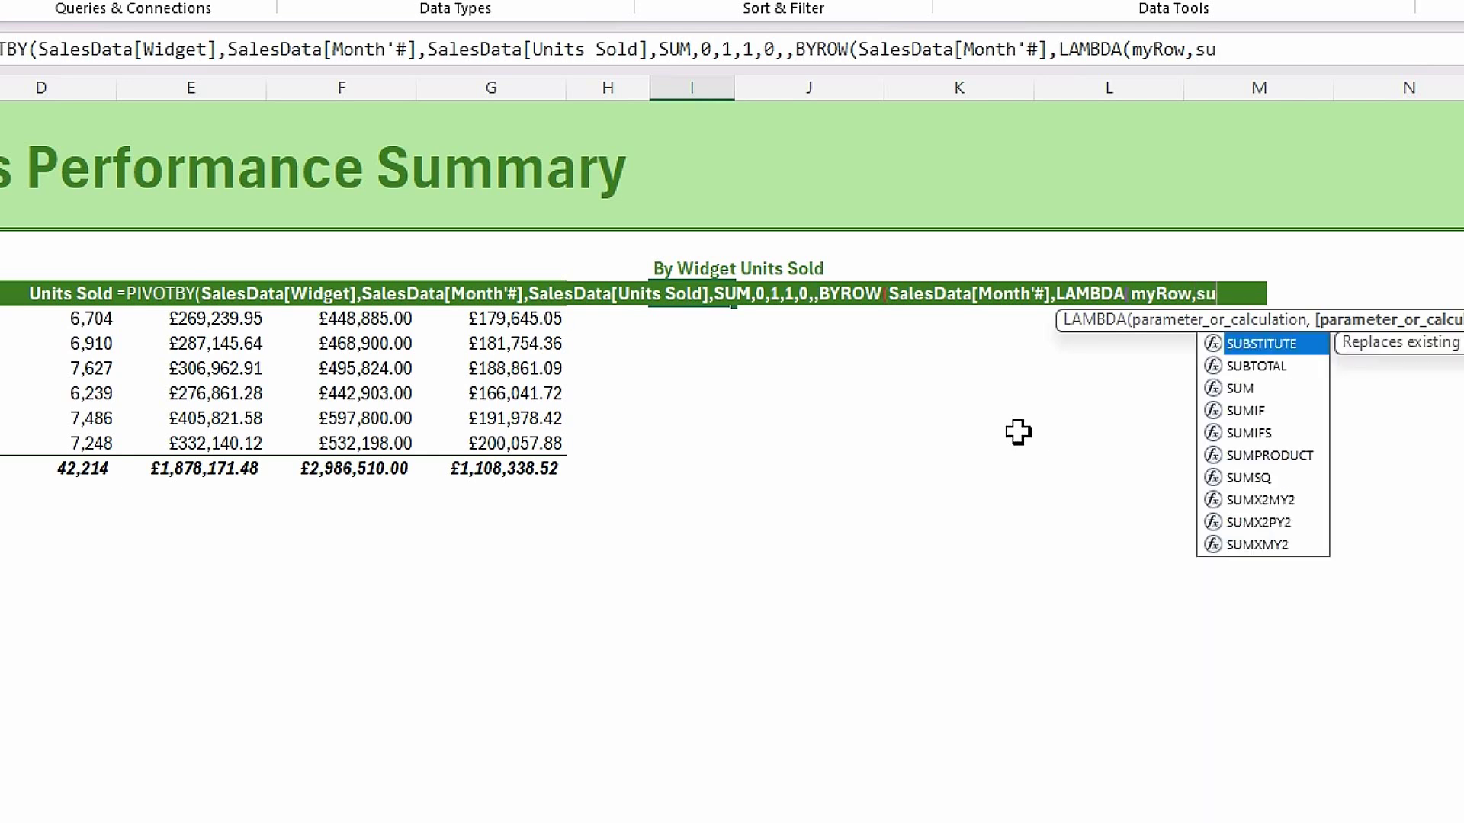
{"action": "type", "text": "b"}
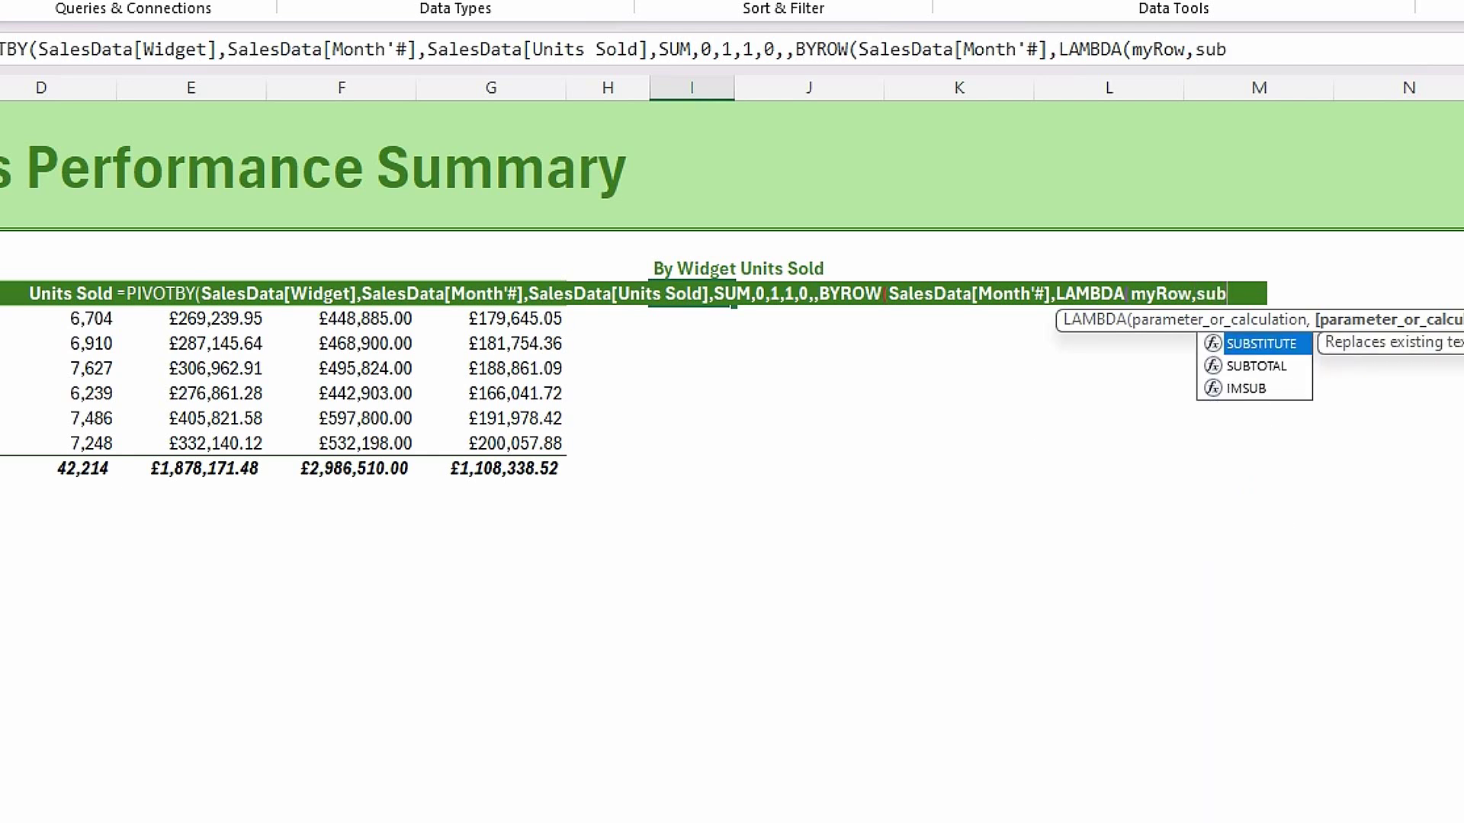
{"action": "double_click", "coordinate": [1241, 365]}
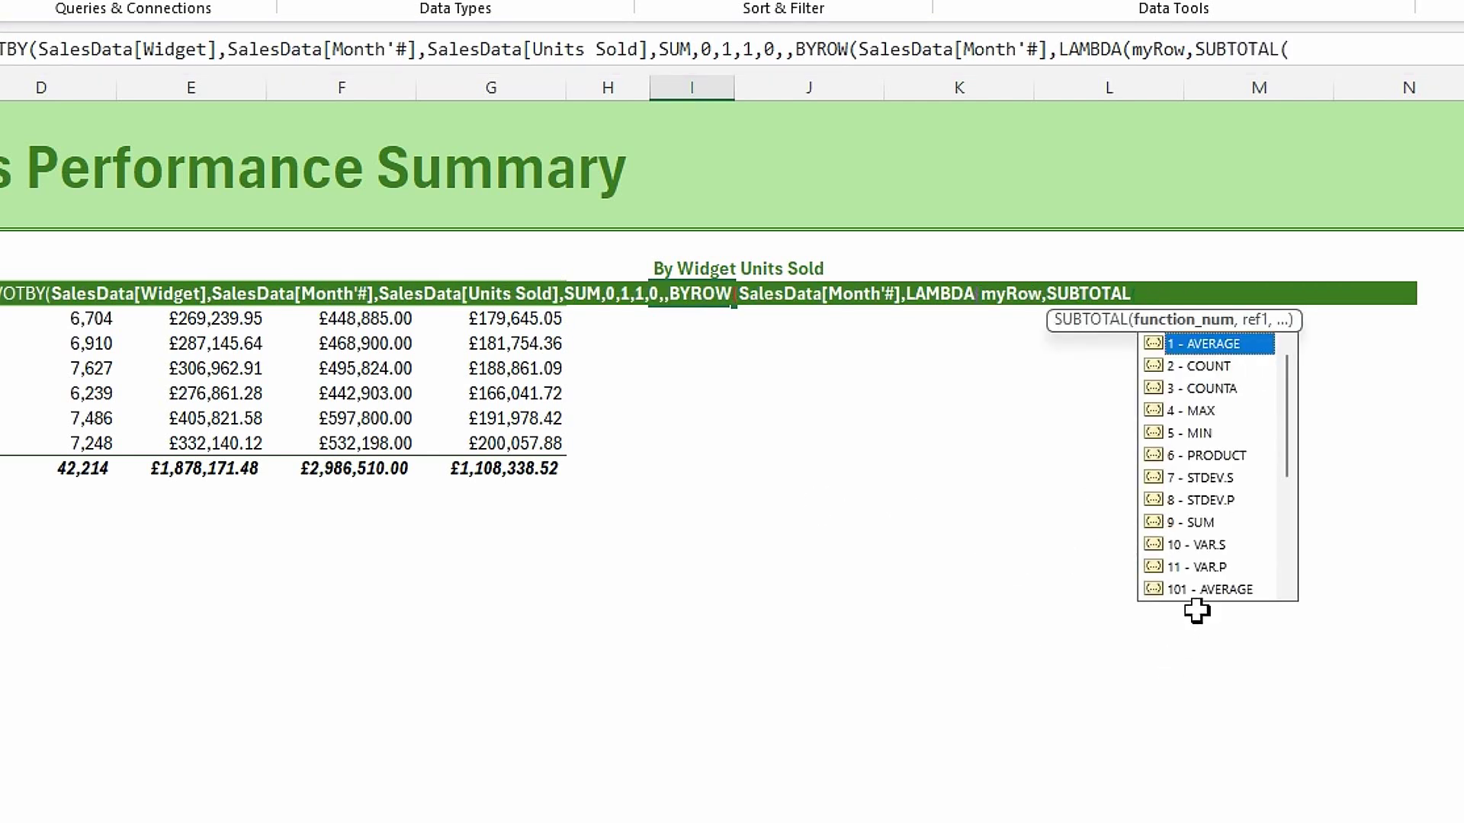
{"action": "double_click", "coordinate": [1225, 390]}
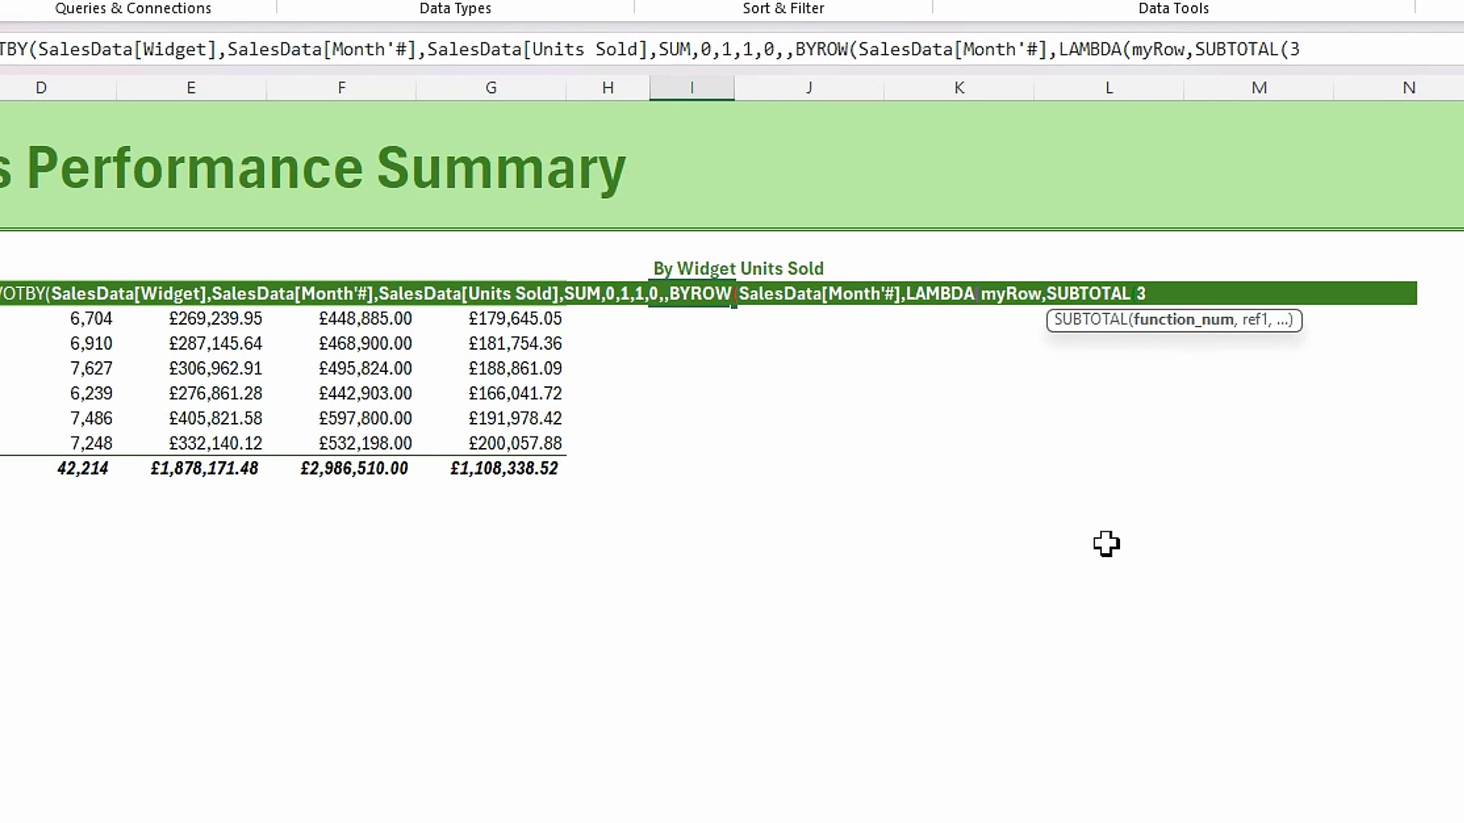
{"action": "type", "text": ","}
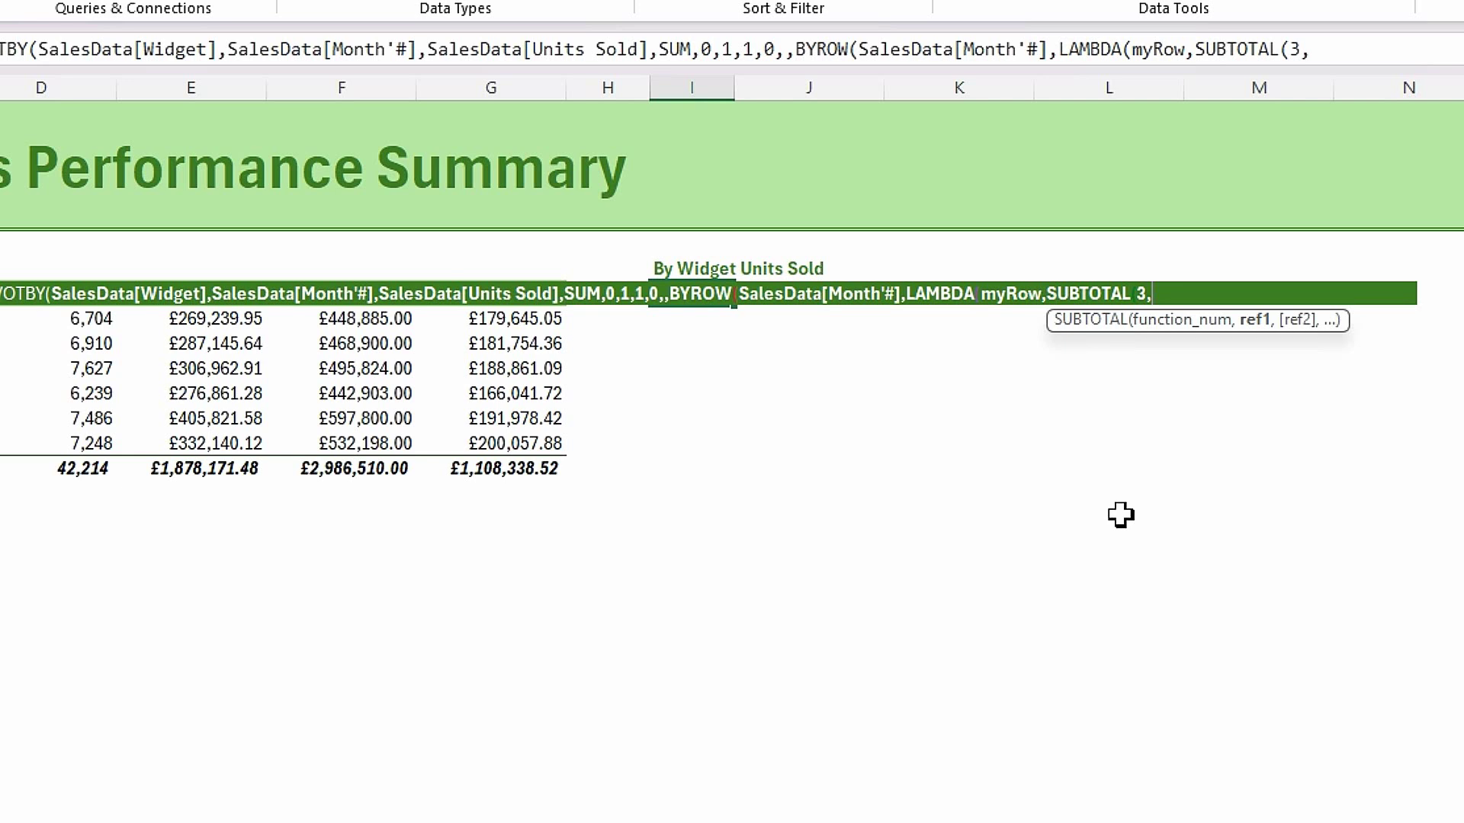
{"action": "type", "text": "my"}
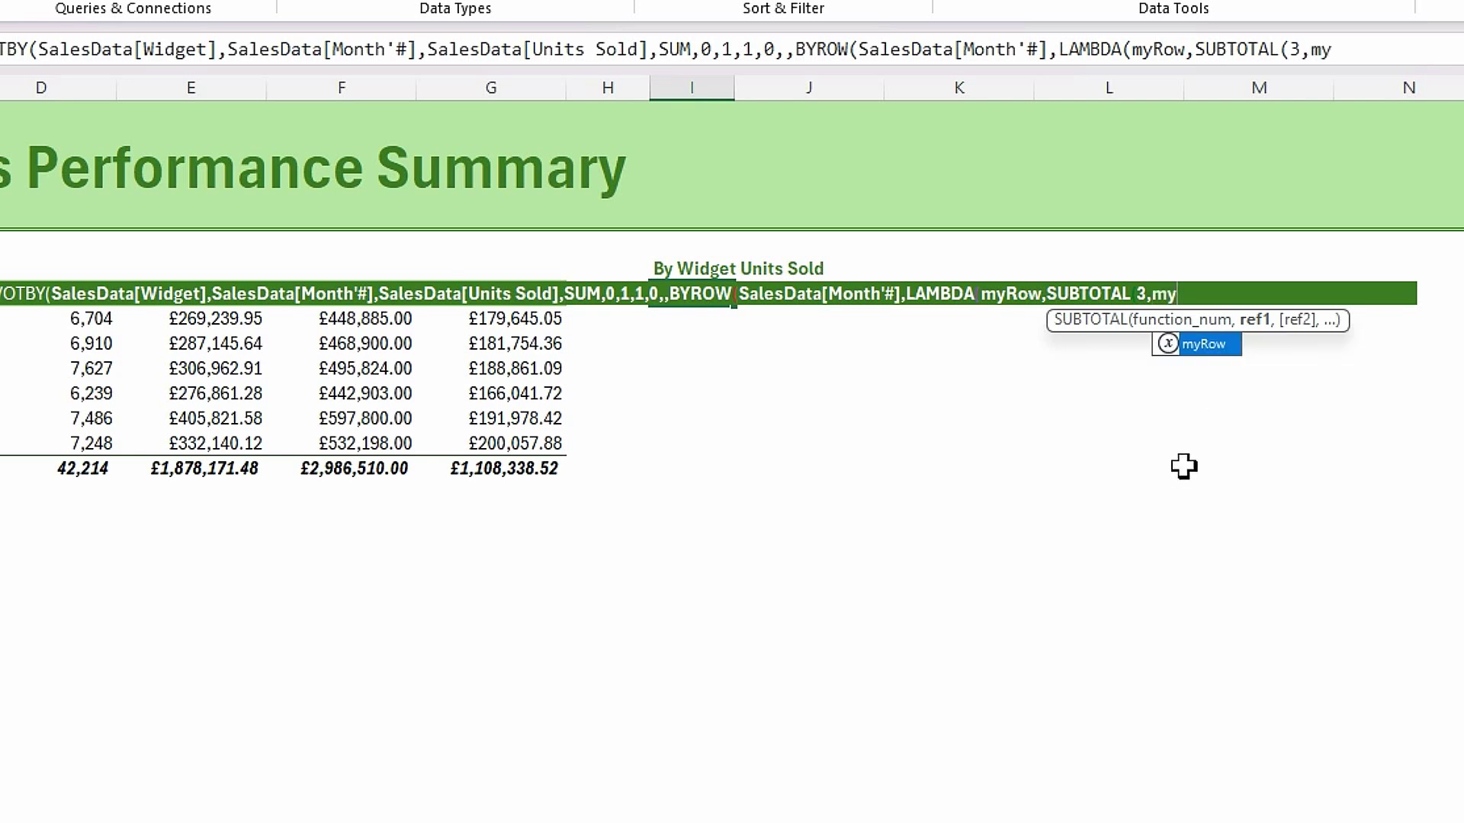
{"action": "double_click", "coordinate": [1205, 353]}
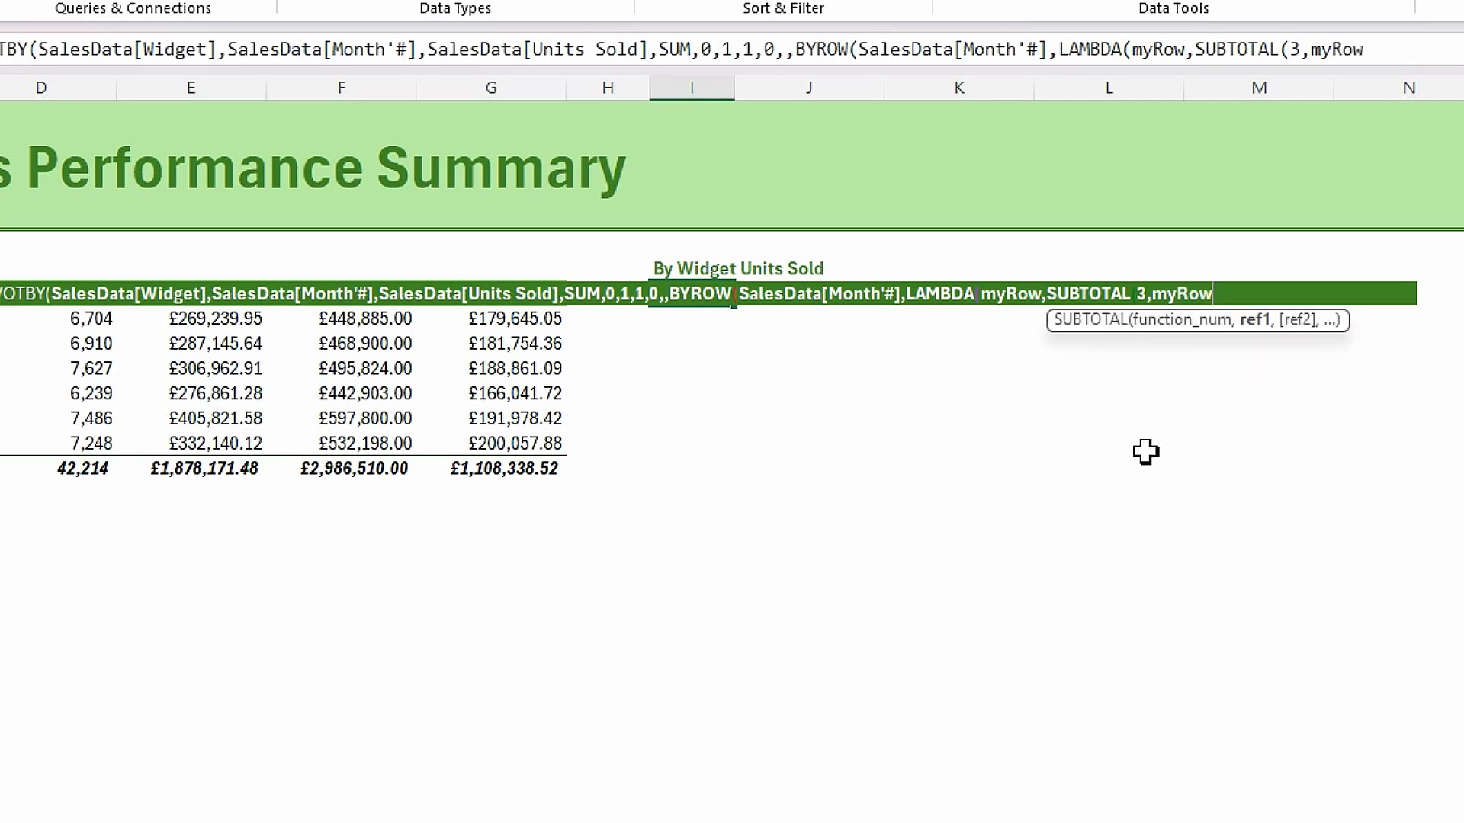
Step: Close the SUBTOTAL, LAMBDA, BYROW and PIVOTBY brackets and enter the finished formula
{"action": "type", "text": ")"}
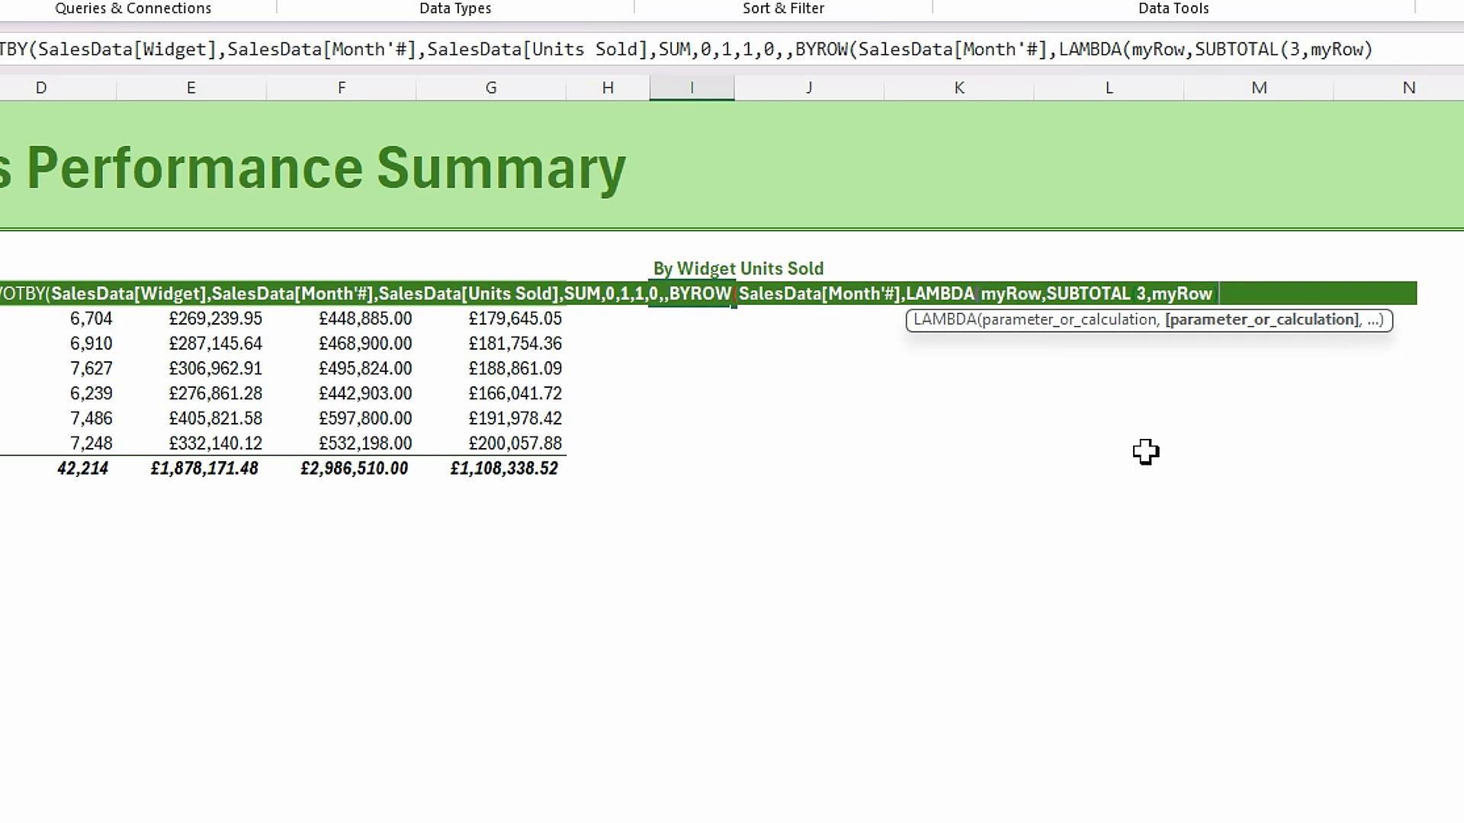
{"action": "type", "text": ")"}
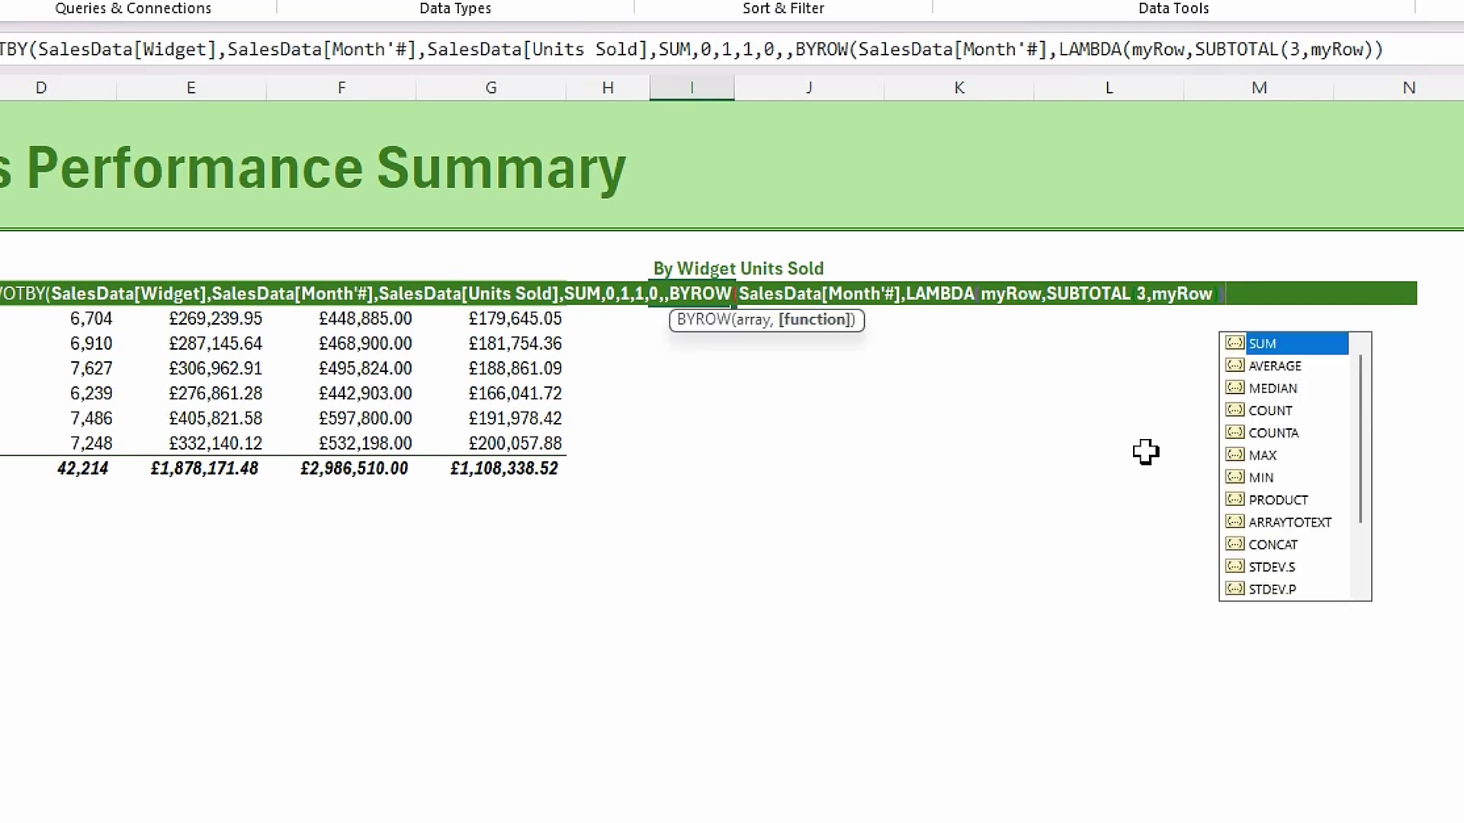
{"action": "type", "text": ")"}
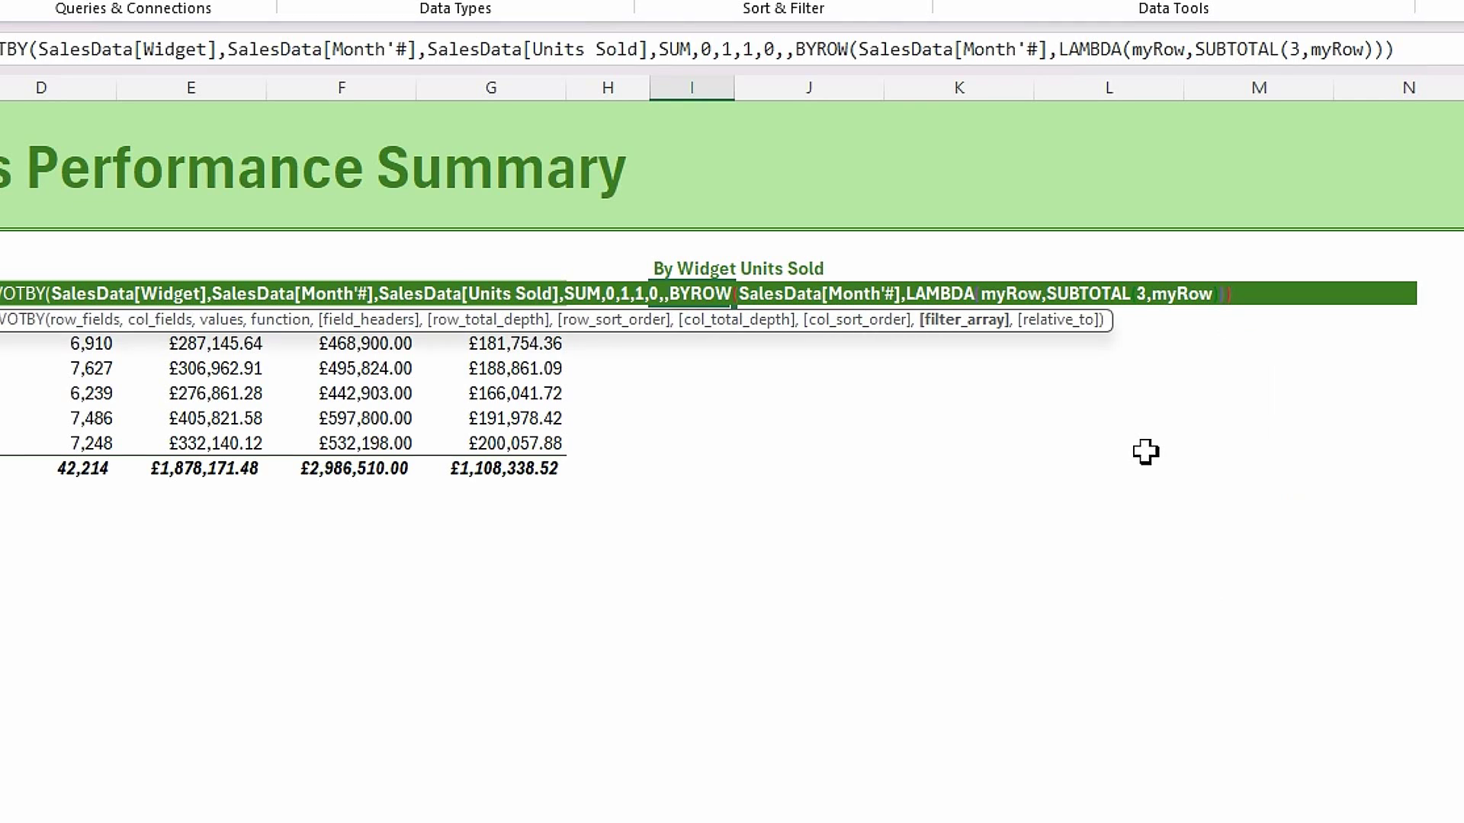
{"action": "type", "text": ")"}
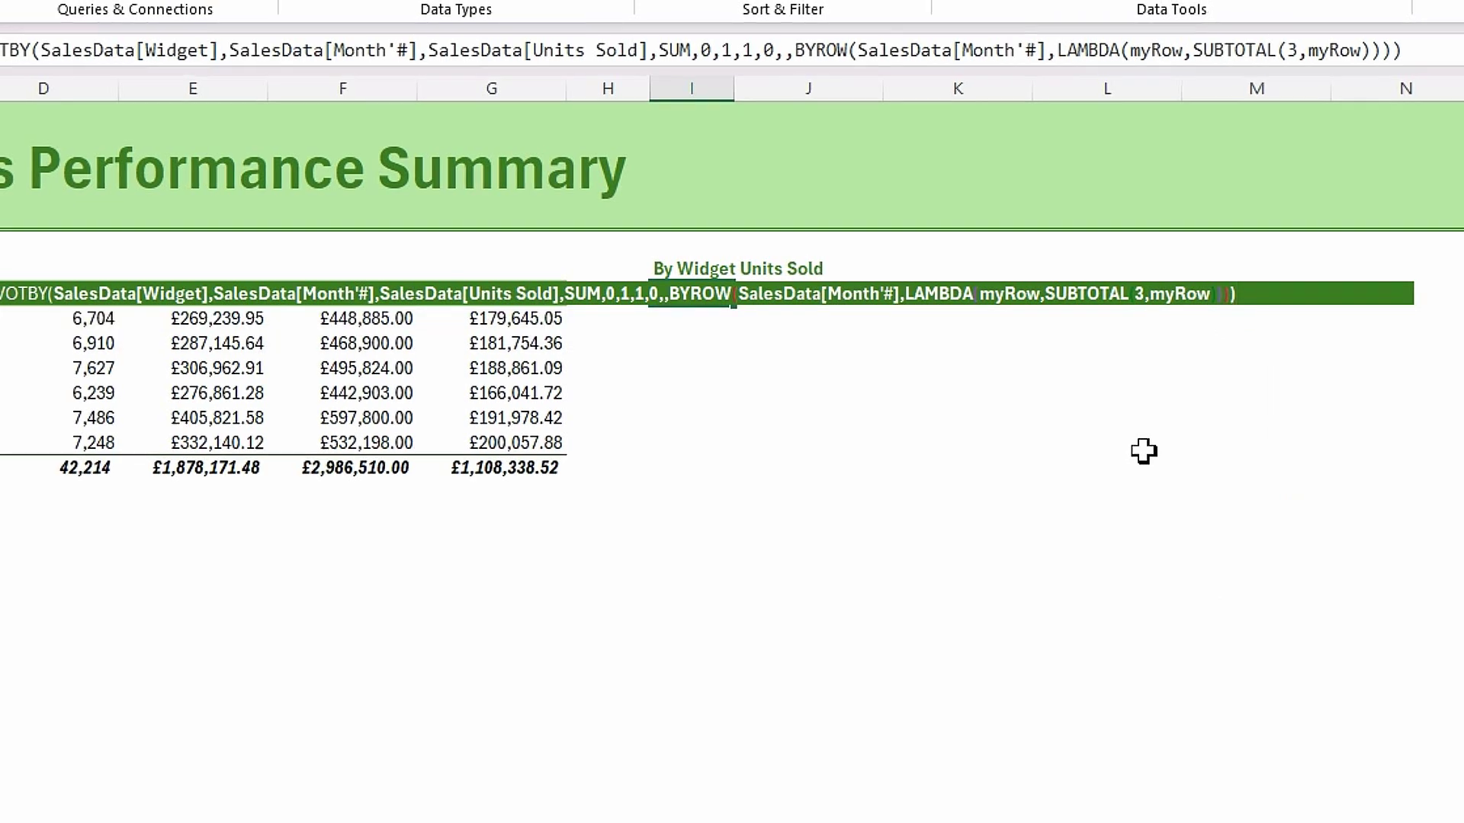
{"action": "key", "text": "Return"}
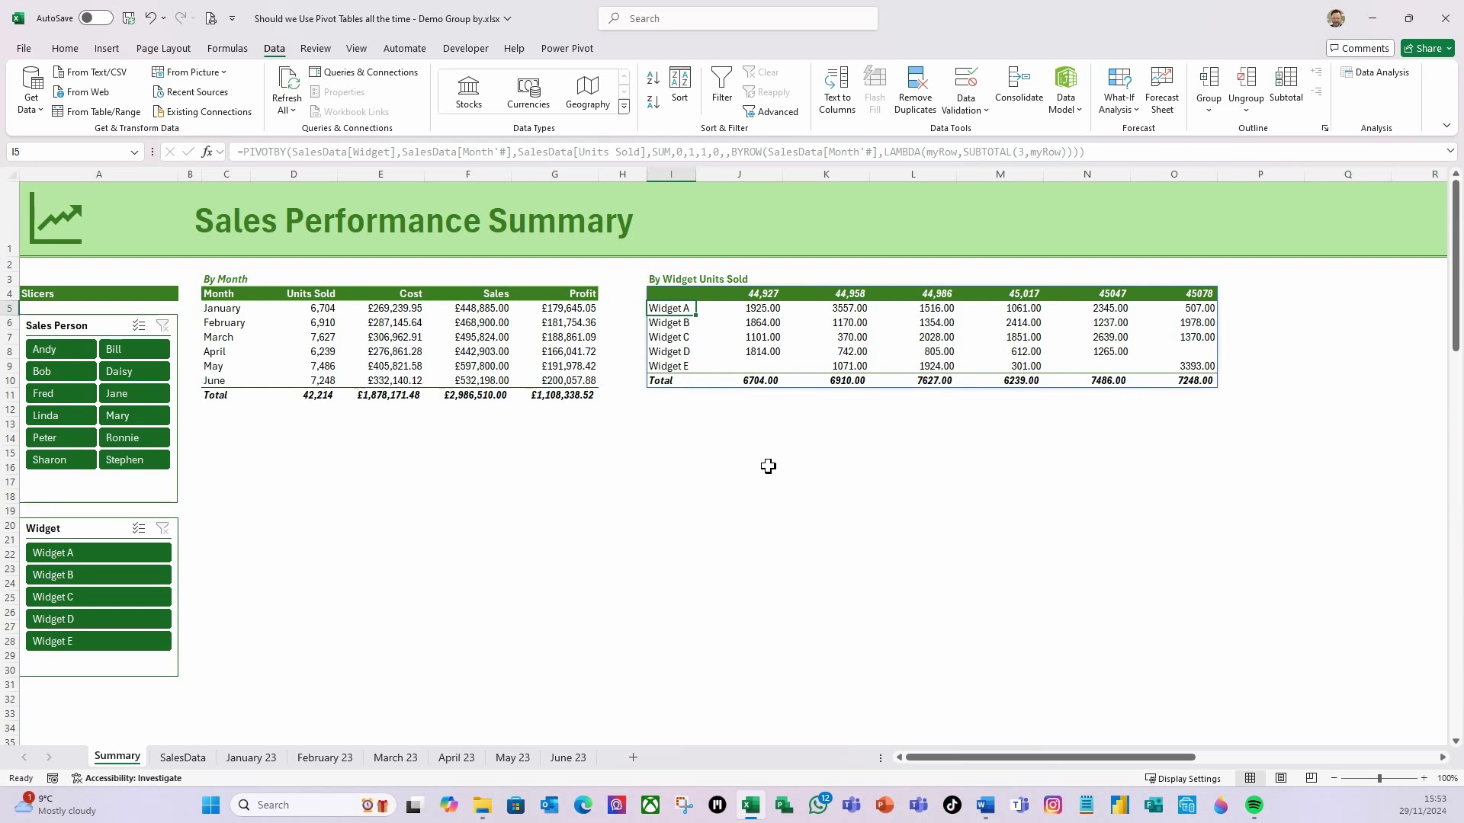
{"action": "left_click", "coordinate": [768, 466]}
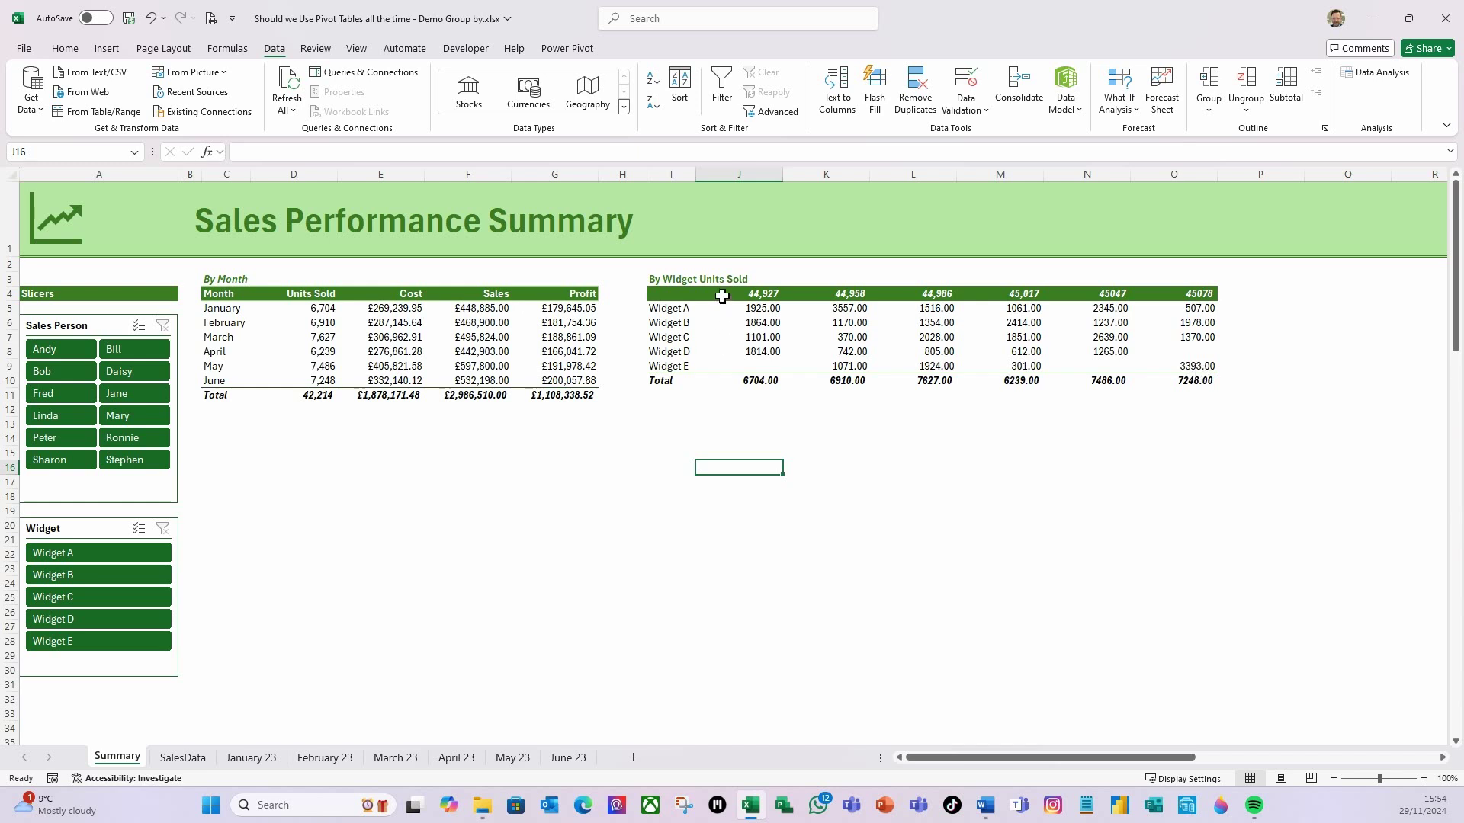
Step: Format the By Widget header row from I4 to Y4 with the custom number format mmmm
{"action": "left_click", "coordinate": [667, 296]}
{"action": "left_click_drag", "start_coordinate": [667, 296], "coordinate": [1360, 297]}
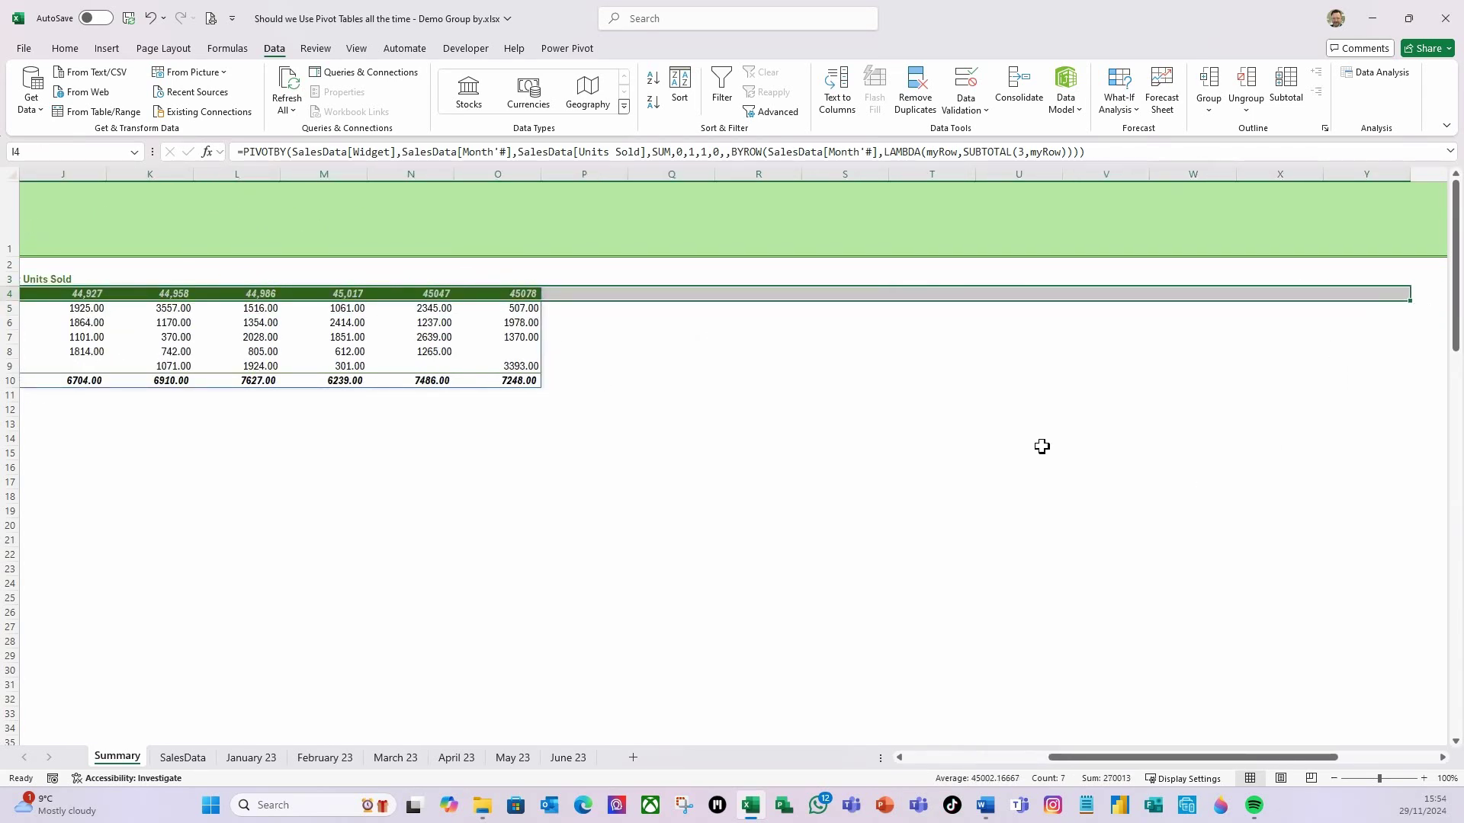
{"action": "scroll", "coordinate": [1042, 446], "scroll_direction": "left", "scroll_amount": 5}
{"action": "key", "text": "ctrl+1"}
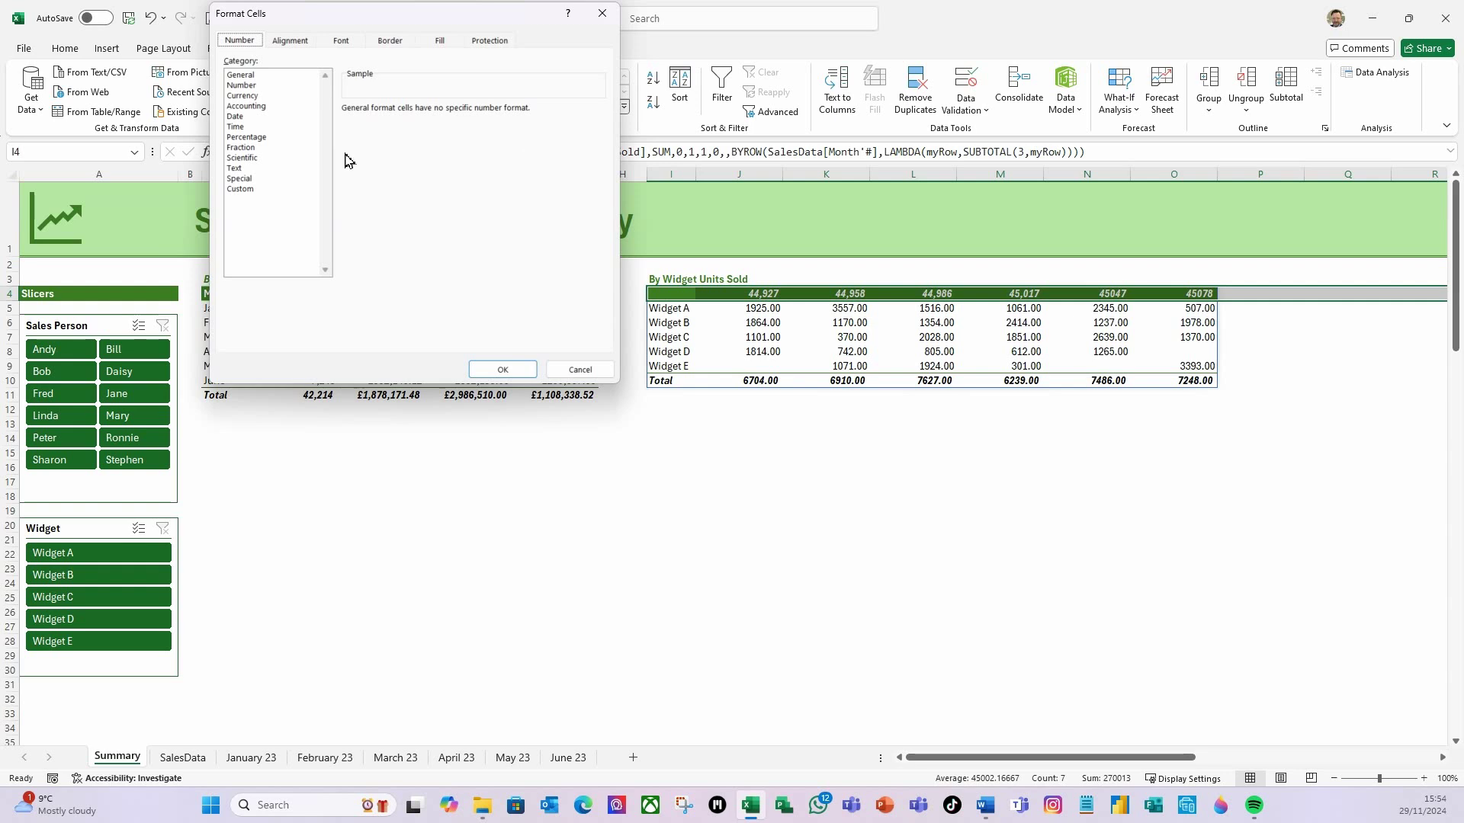
{"action": "left_click", "coordinate": [237, 116]}
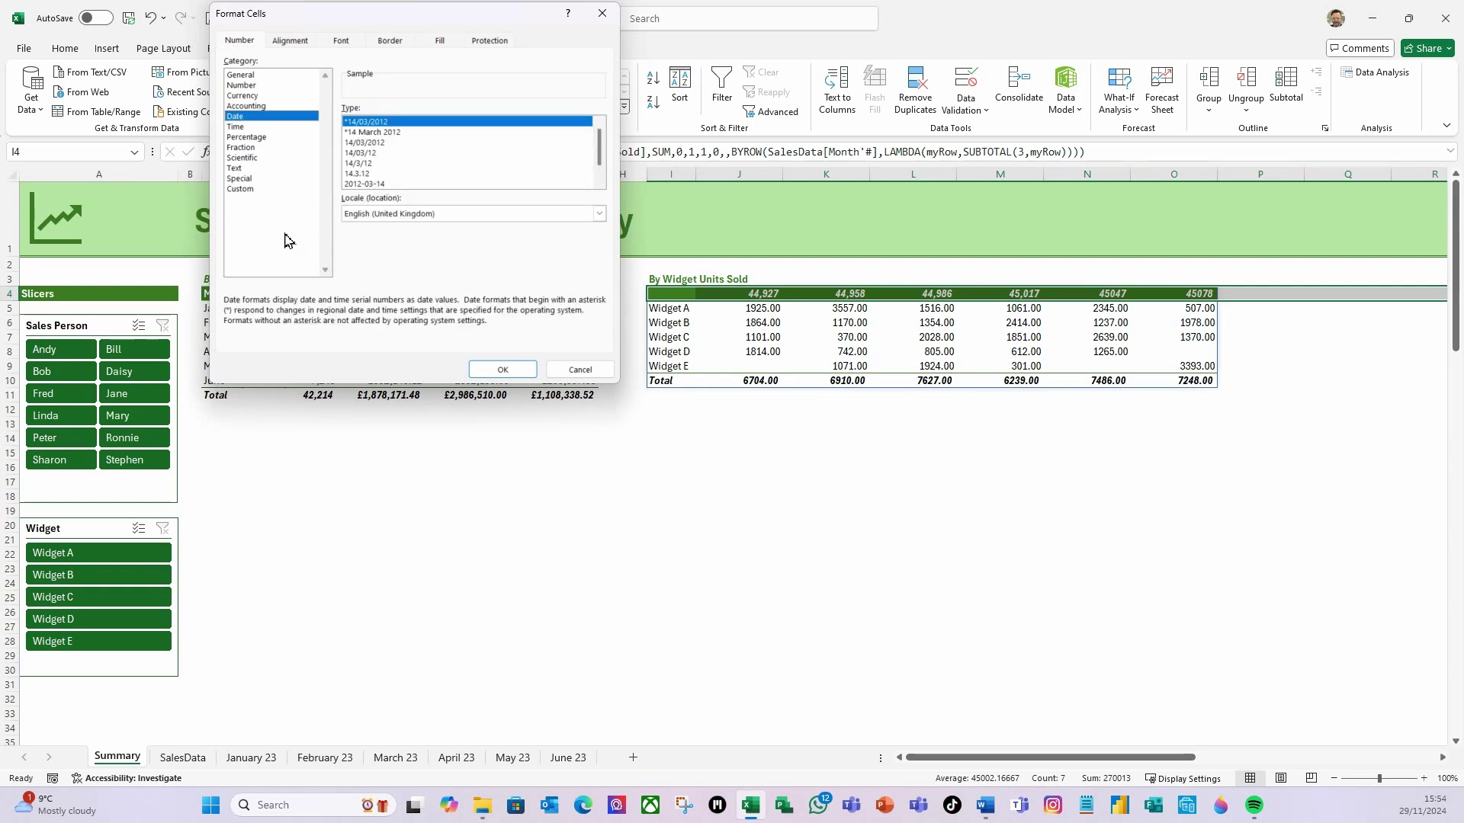
{"action": "left_click", "coordinate": [240, 190]}
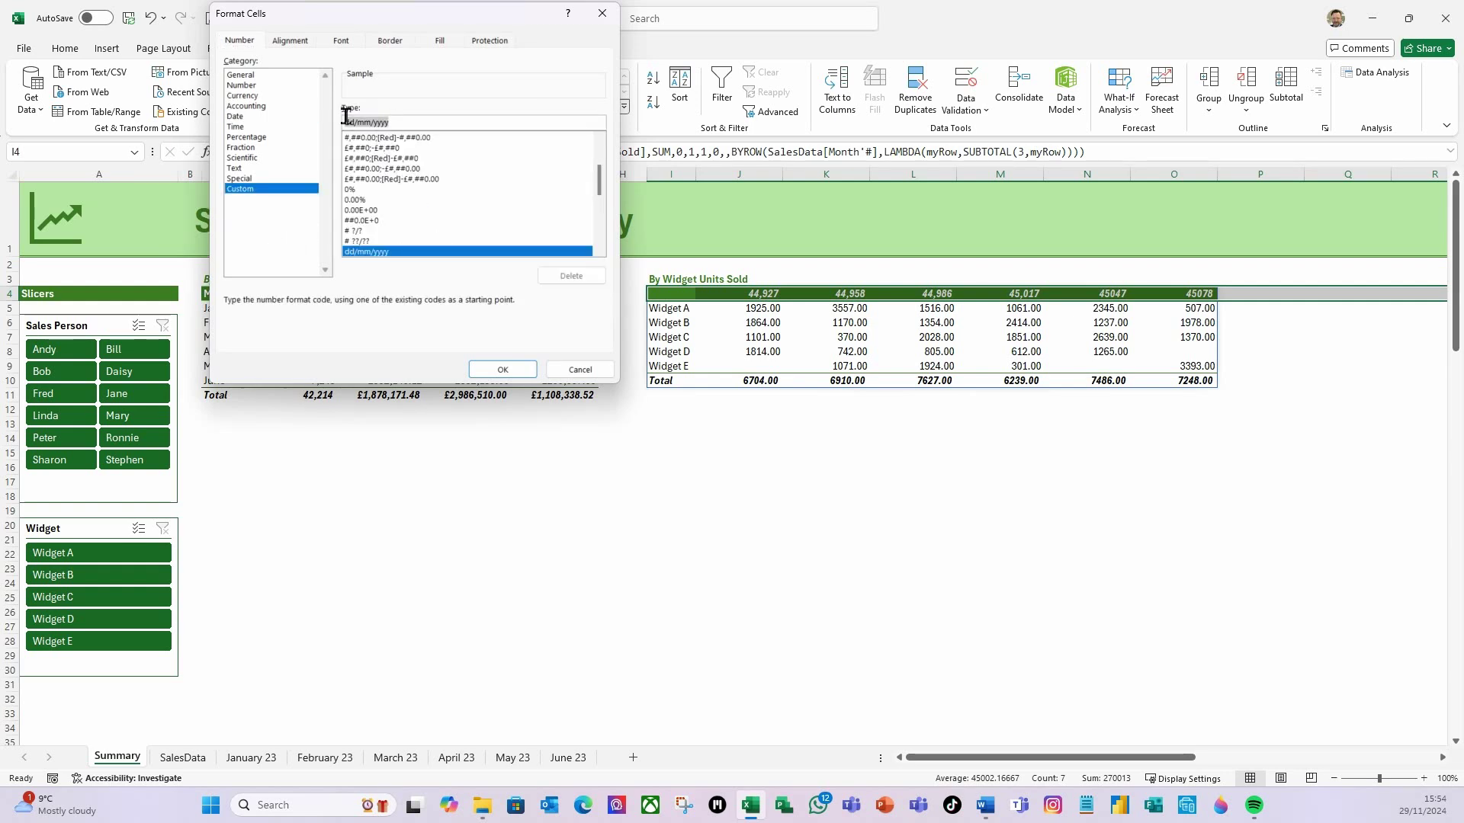
{"action": "type", "text": "mmmm"}
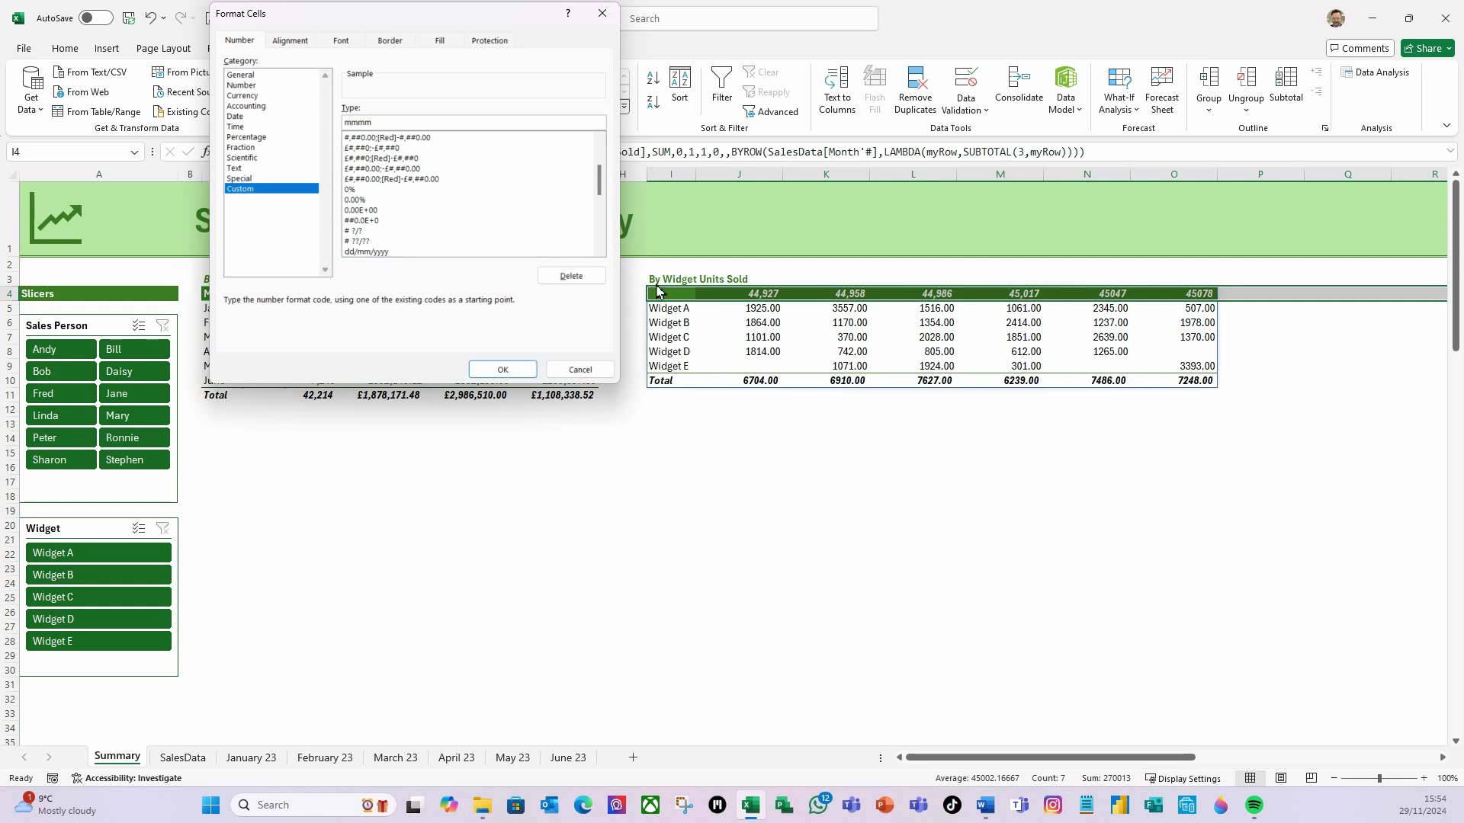
{"action": "left_click", "coordinate": [501, 369]}
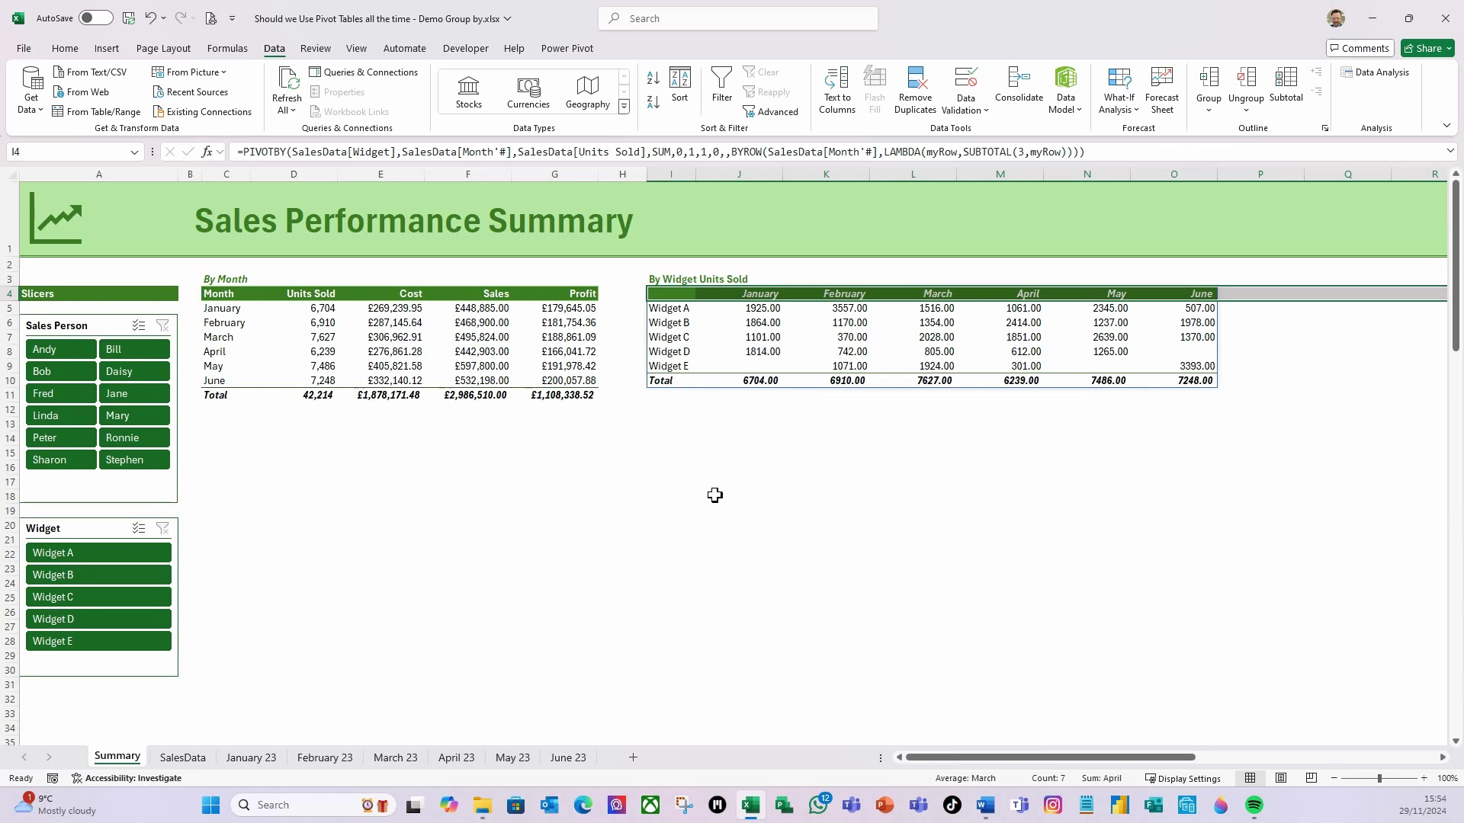
{"action": "left_click", "coordinate": [843, 326]}
{"action": "left_click", "coordinate": [807, 512]}
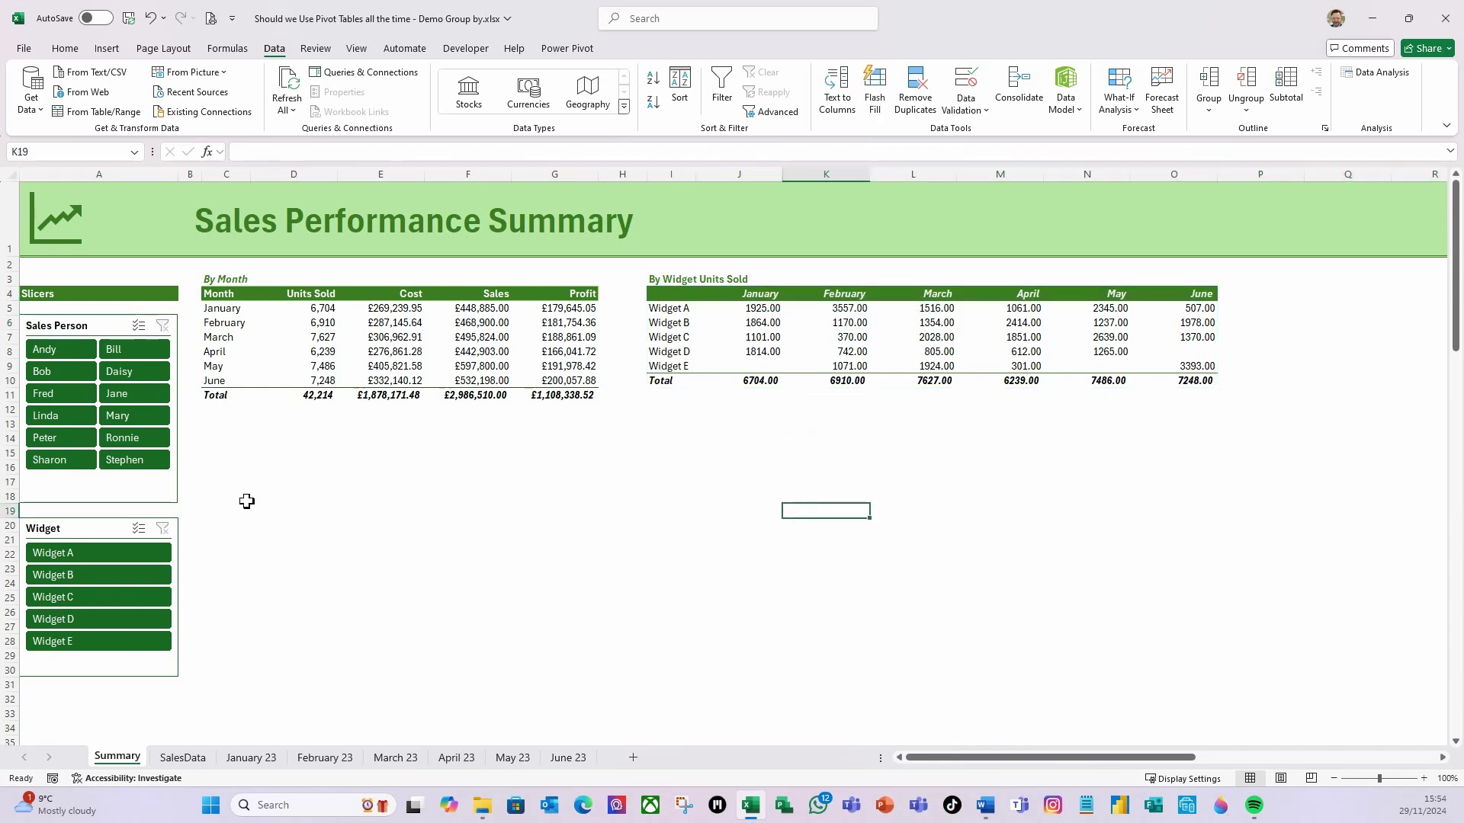
Step: Test both tables by filtering to three different salespeople in turn, and clear the Sales Person slicer
{"action": "left_click", "coordinate": [131, 361]}
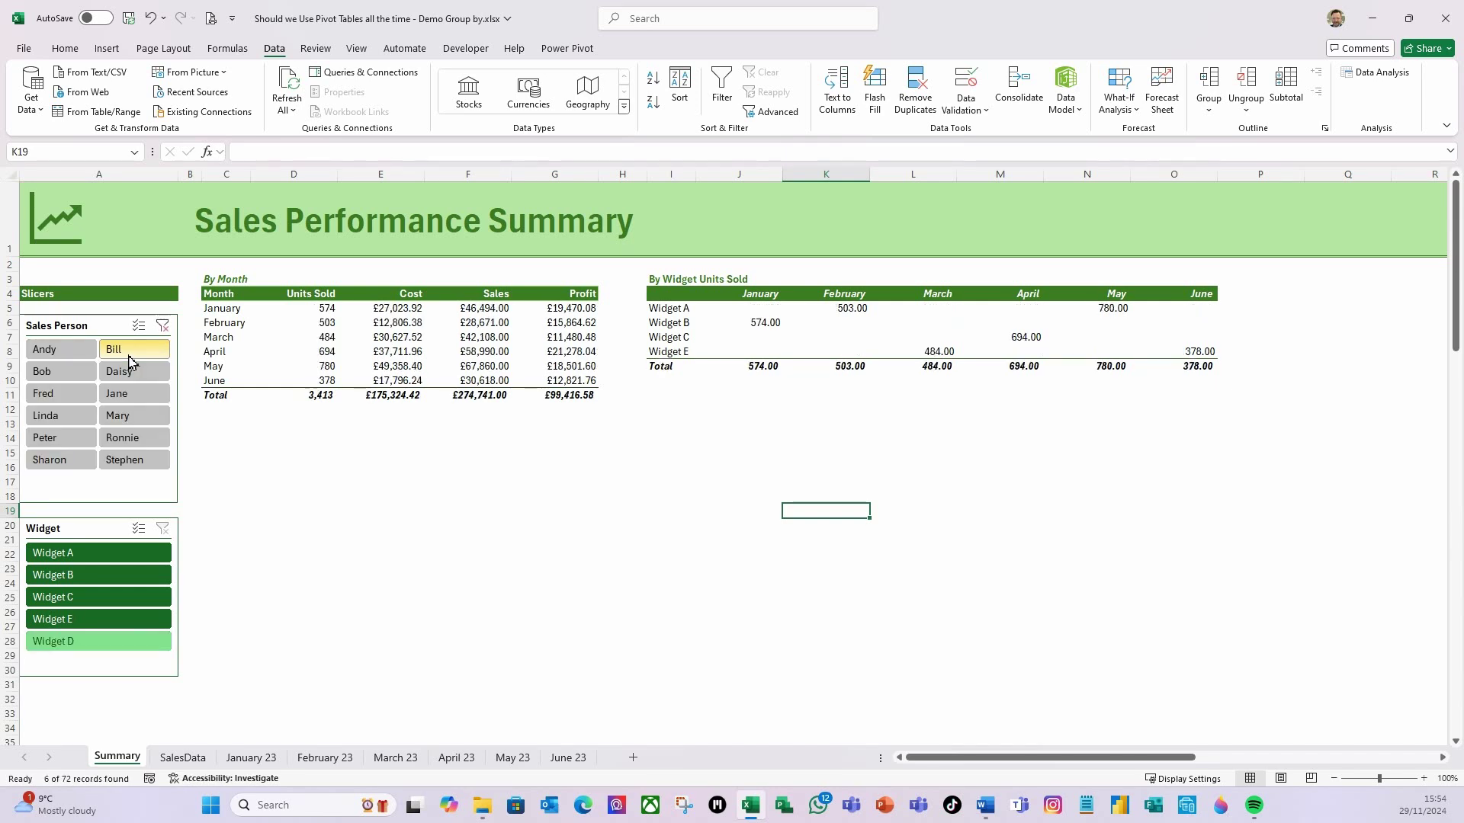
{"action": "left_click", "coordinate": [128, 413]}
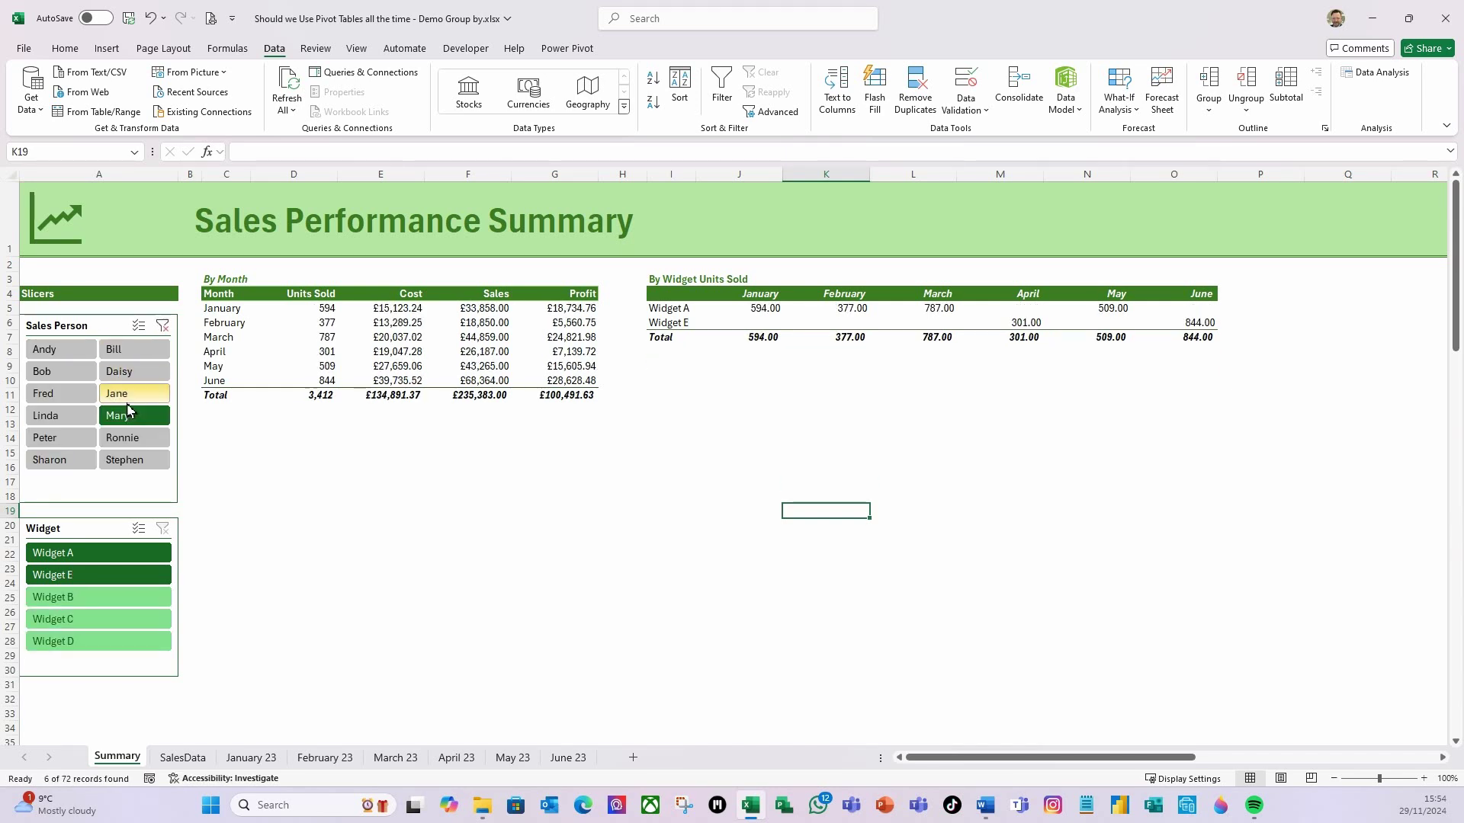
{"action": "left_click", "coordinate": [64, 376]}
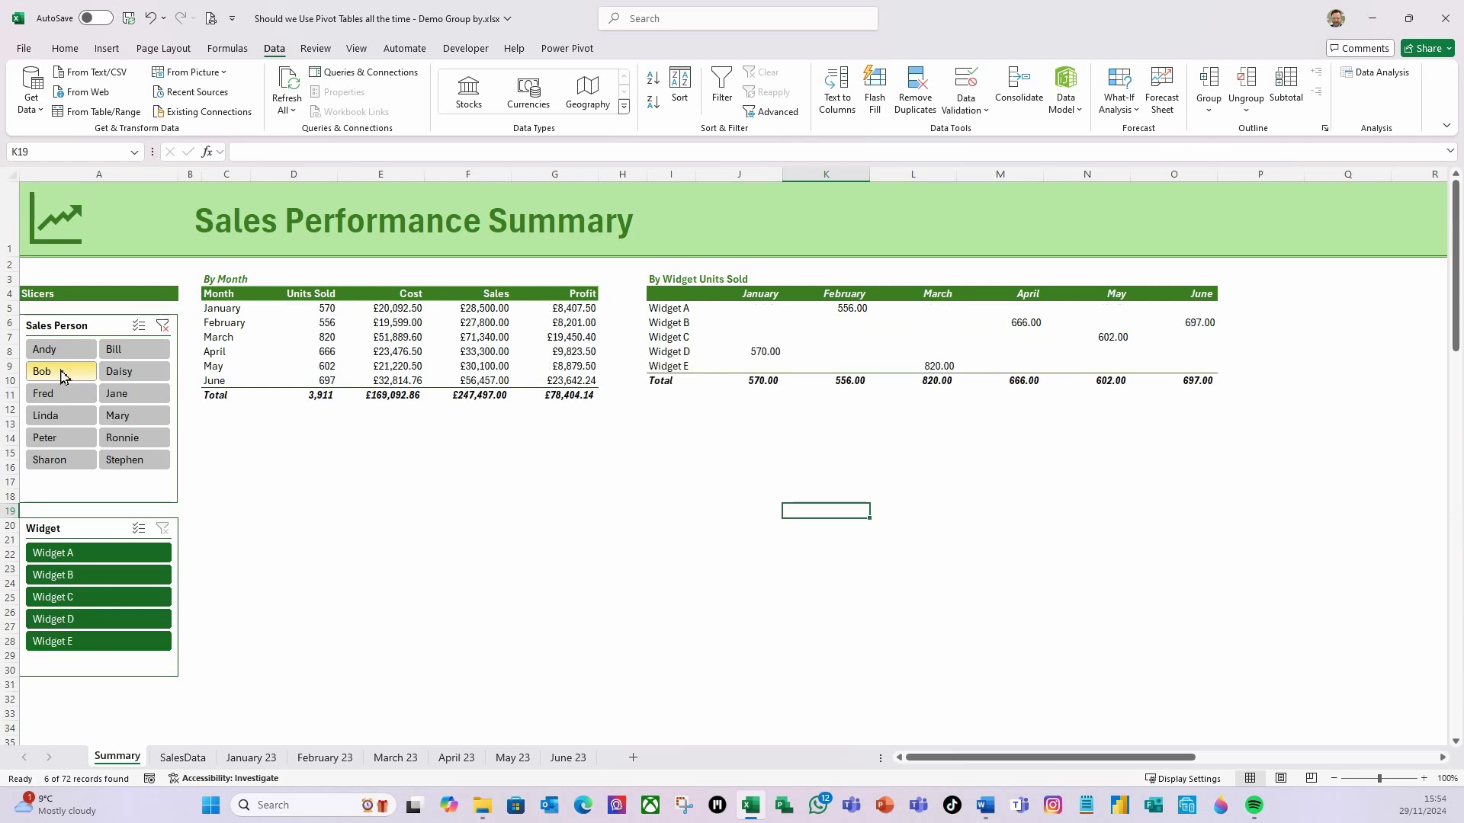
{"action": "left_click", "coordinate": [163, 325]}
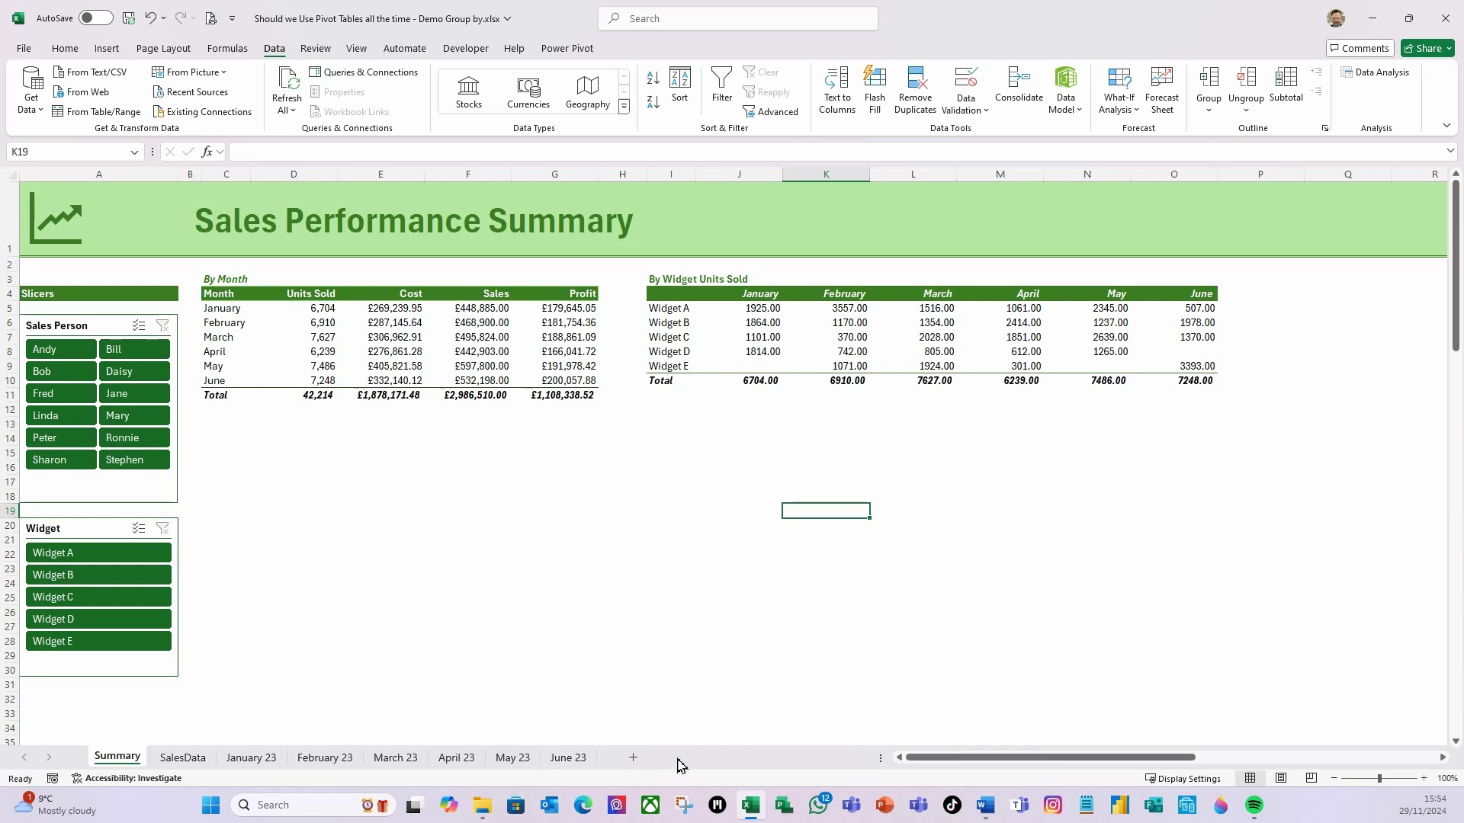
Step: Unhide the July 23 worksheet
{"action": "right_click", "coordinate": [580, 759]}
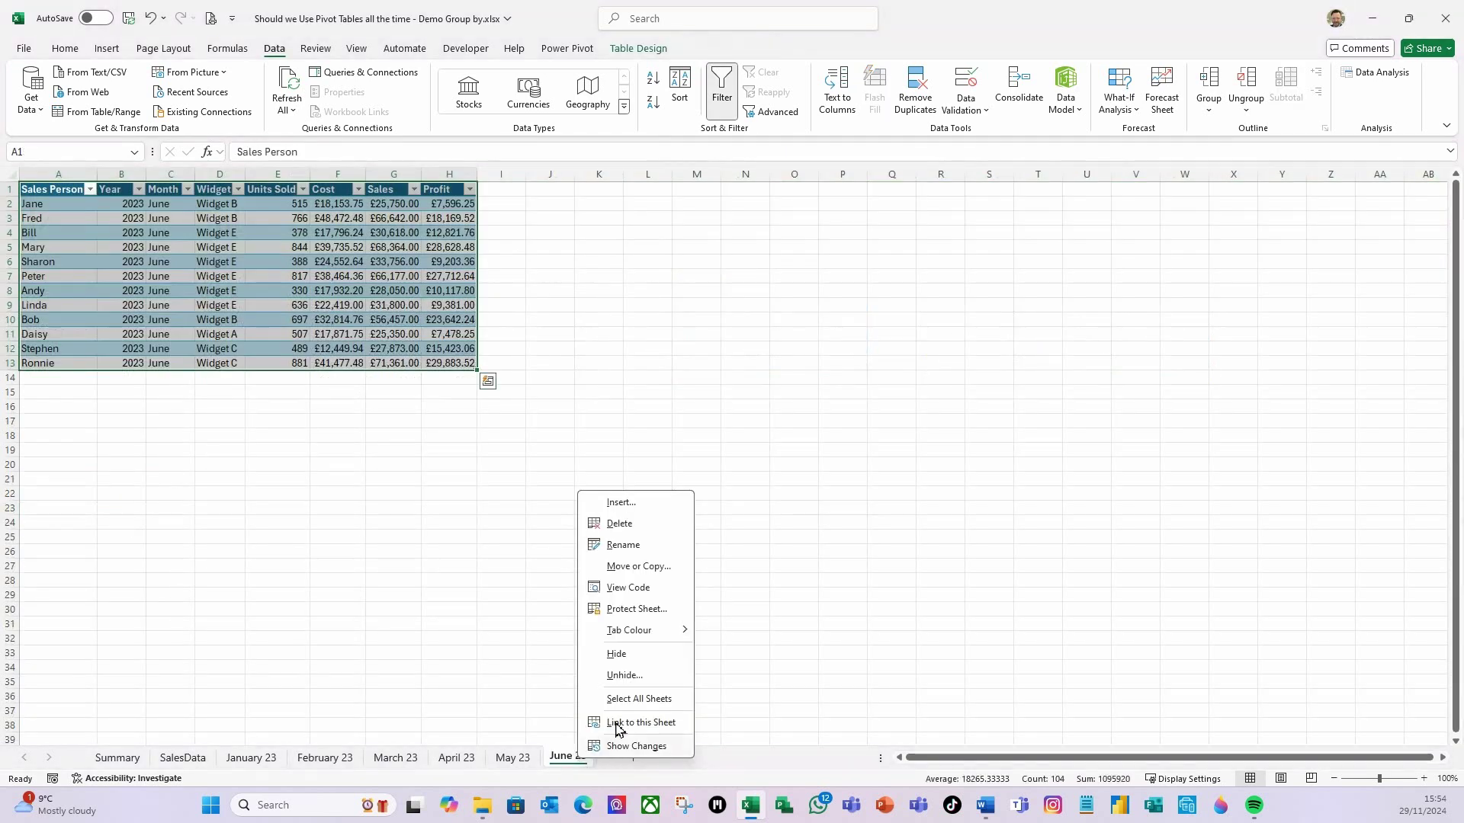
{"action": "left_click", "coordinate": [635, 675]}
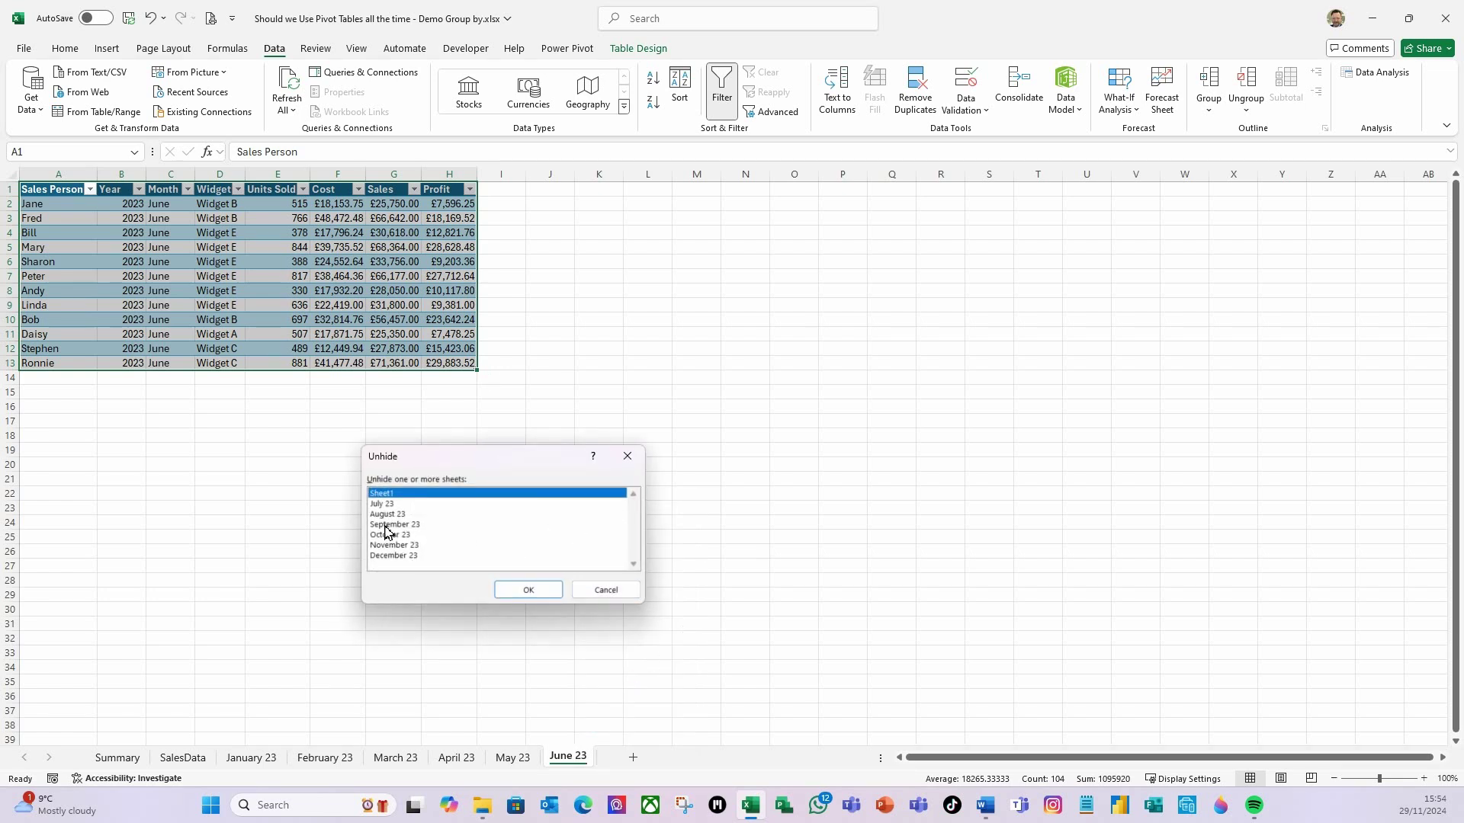
{"action": "left_click", "coordinate": [387, 505], "text": "shift"}
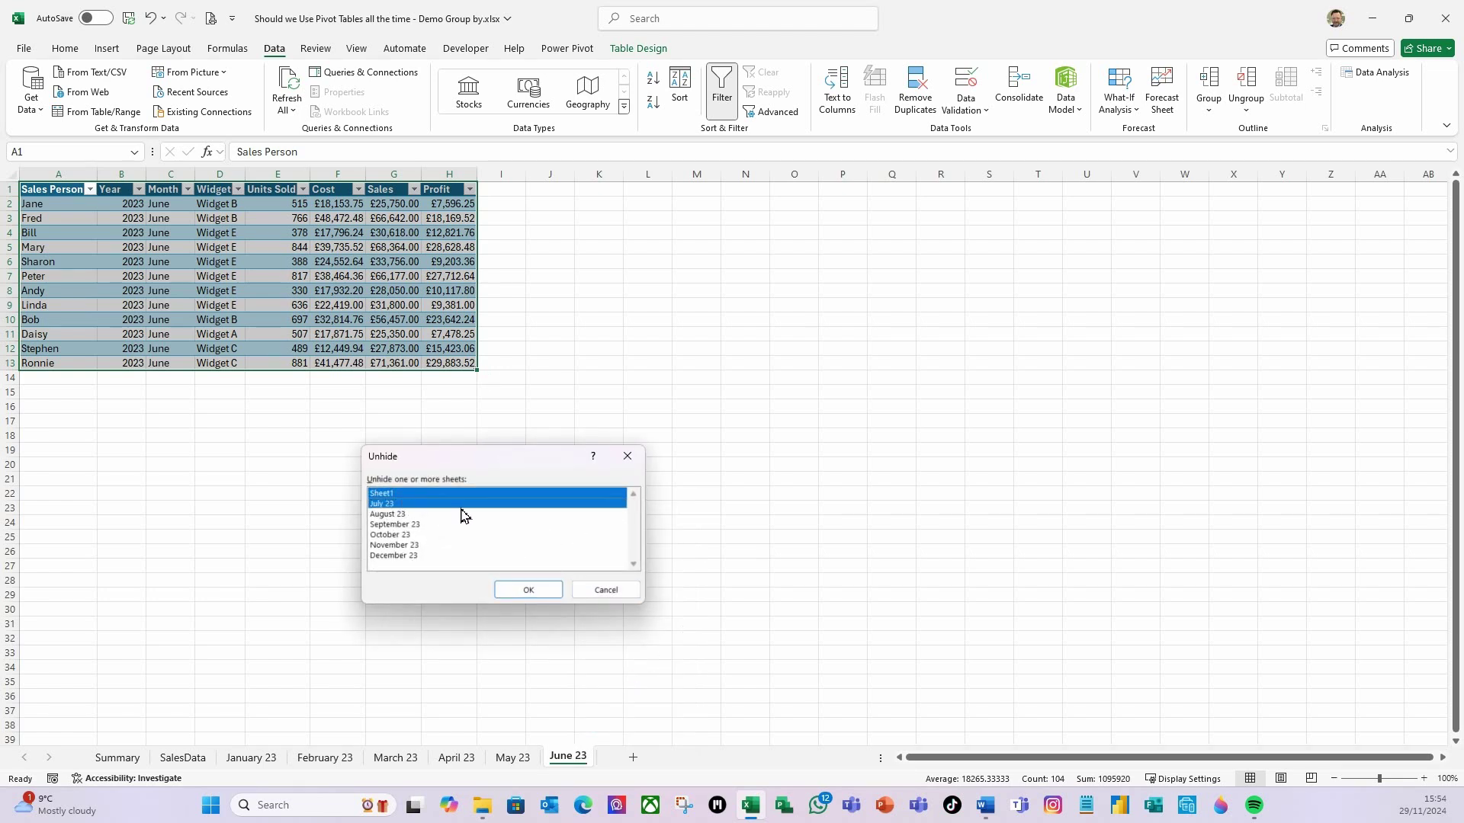
{"action": "left_click", "coordinate": [415, 505]}
{"action": "left_click", "coordinate": [528, 589]}
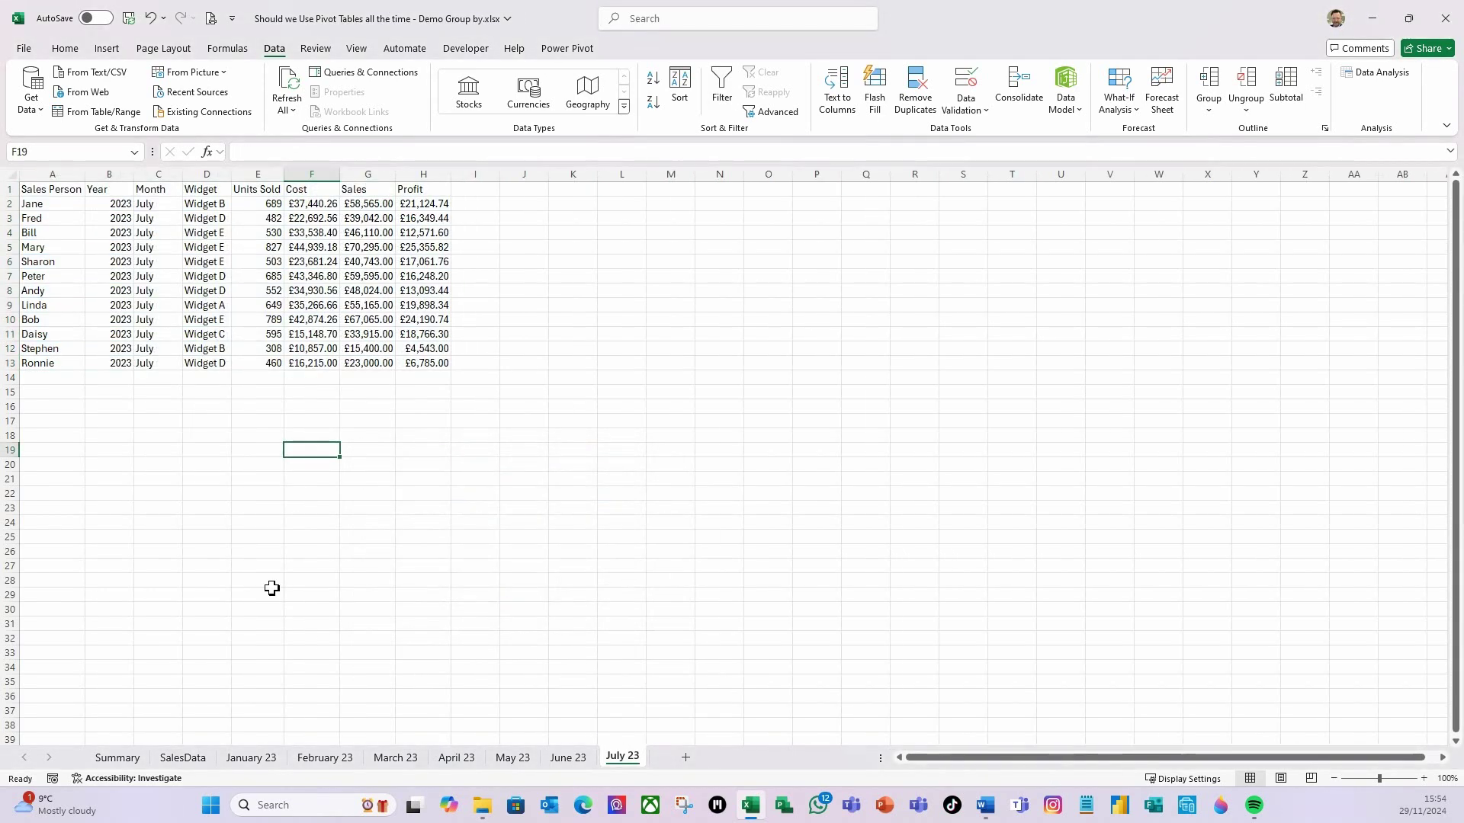
Step: Convert the July 23 data in A1:H13 into a table with headers and name it tblJuly
{"action": "left_click", "coordinate": [192, 293]}
{"action": "key", "text": "ctrl+t"}
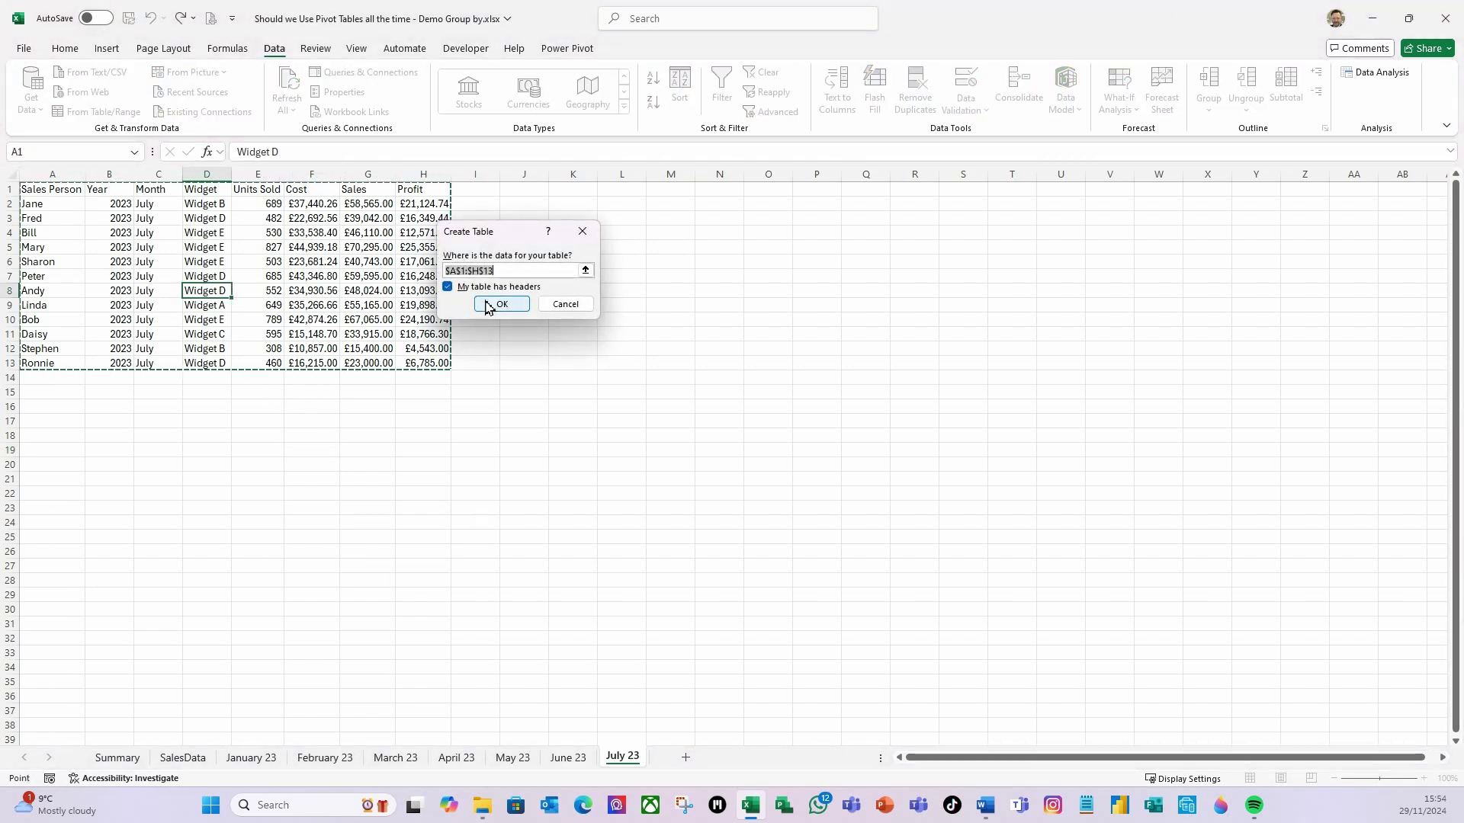
{"action": "left_click", "coordinate": [488, 305]}
{"action": "left_click", "coordinate": [51, 91]}
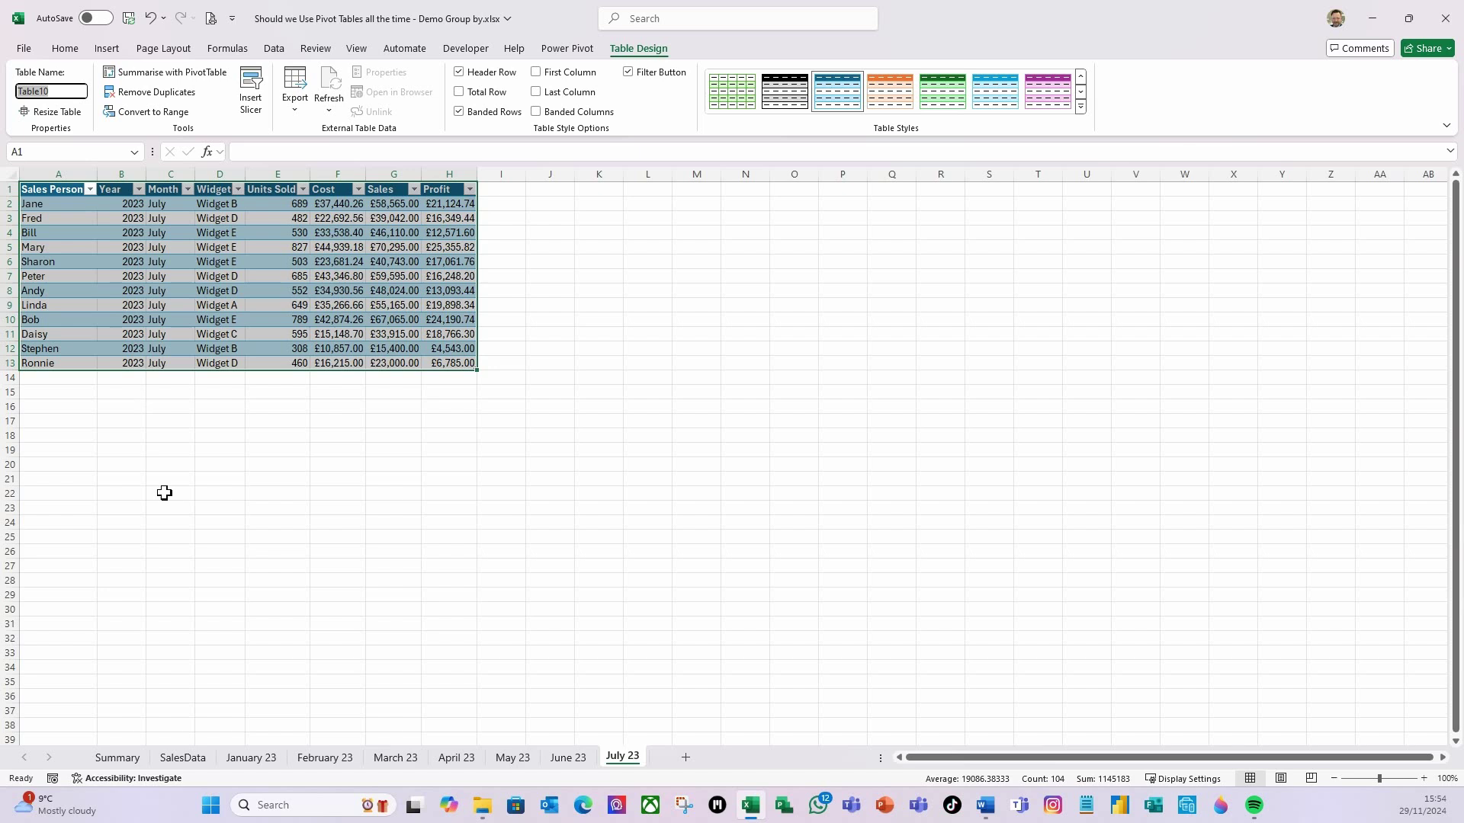
{"action": "type", "text": "tblJuly"}
{"action": "key", "text": "Return"}
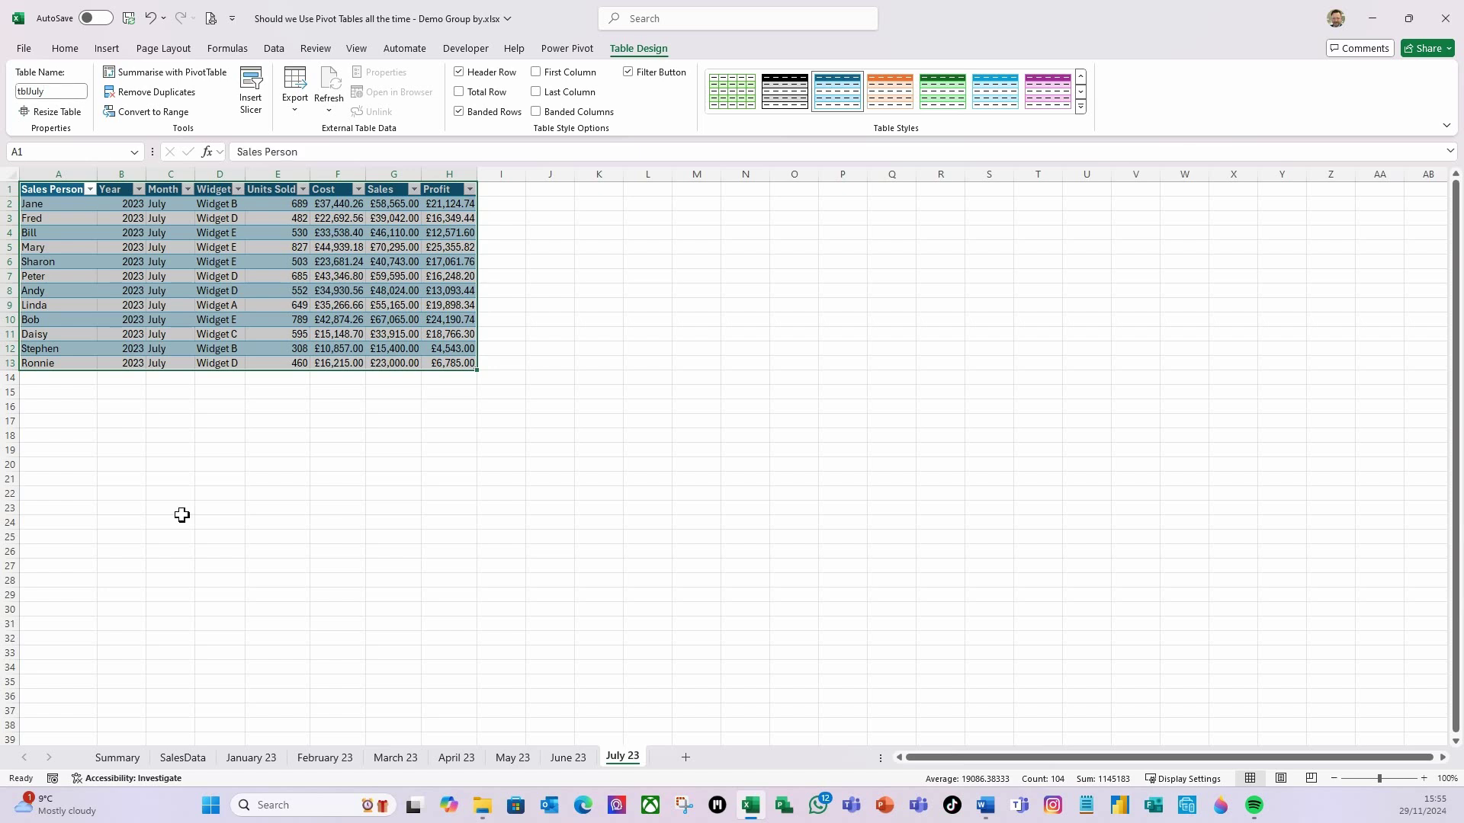
Step: Refresh all the workbook's data from the Summary sheet to bring in the July table
{"action": "left_click", "coordinate": [119, 757]}
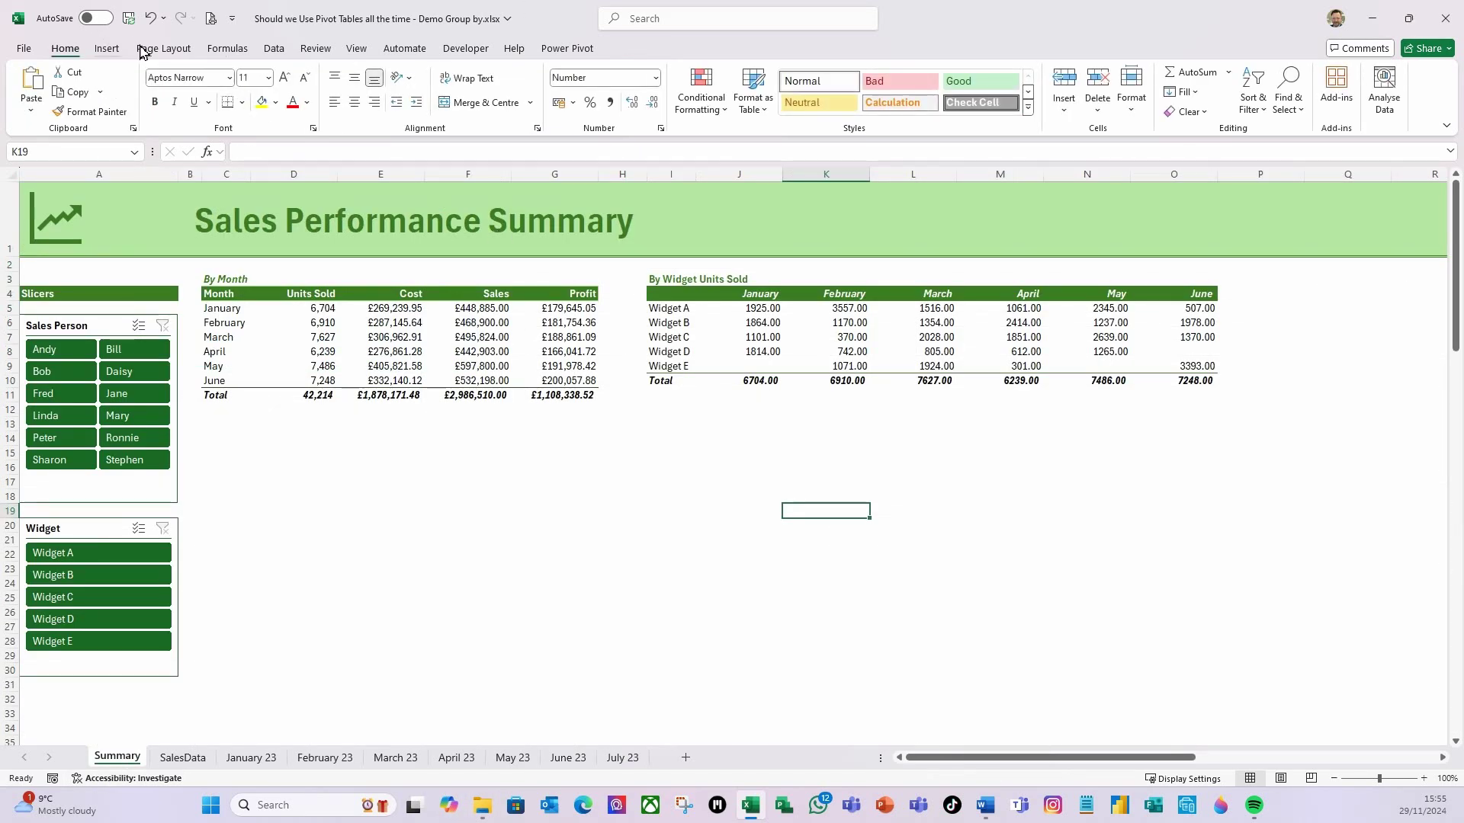
{"action": "left_click", "coordinate": [275, 54]}
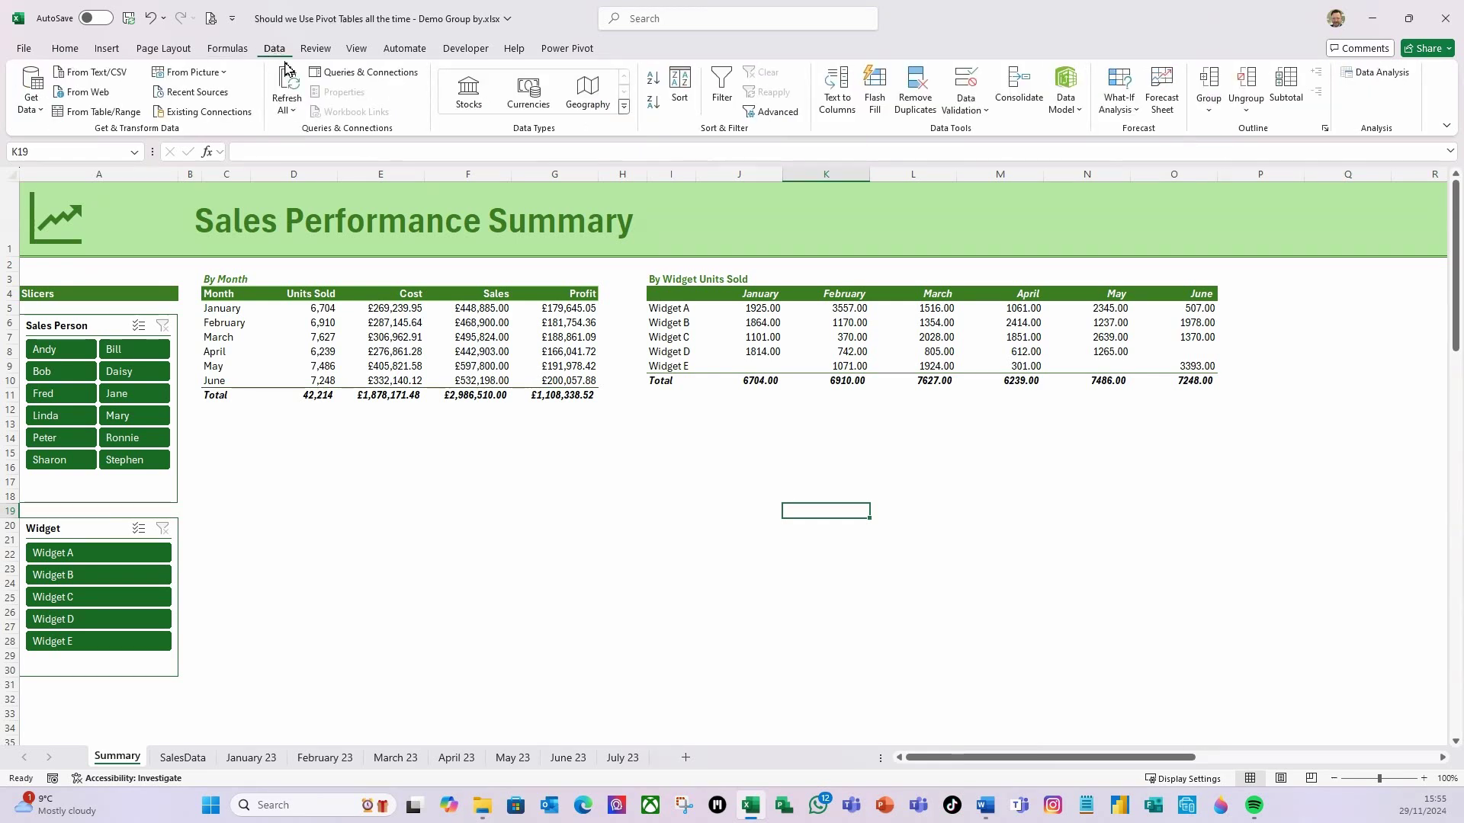
{"action": "left_click", "coordinate": [286, 84]}
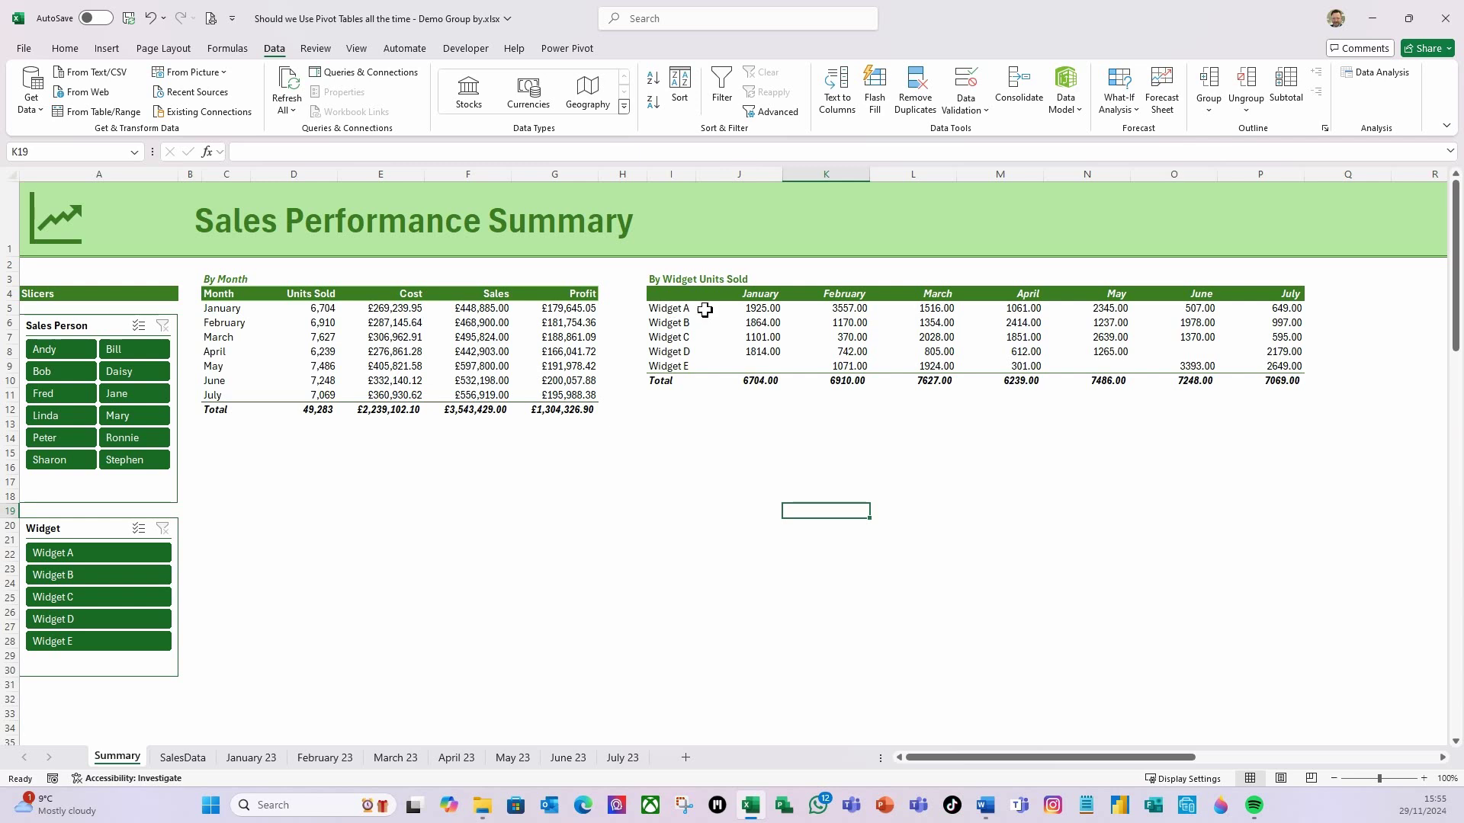
Step: Format the By Widget values from J5 across and down as numbers with a thousands separator and 0 decimal places
{"action": "left_click_drag", "start_coordinate": [759, 309], "coordinate": [1324, 719]}
{"action": "key", "text": "ctrl+BackSpace"}
{"action": "key", "text": "ctrl+1"}
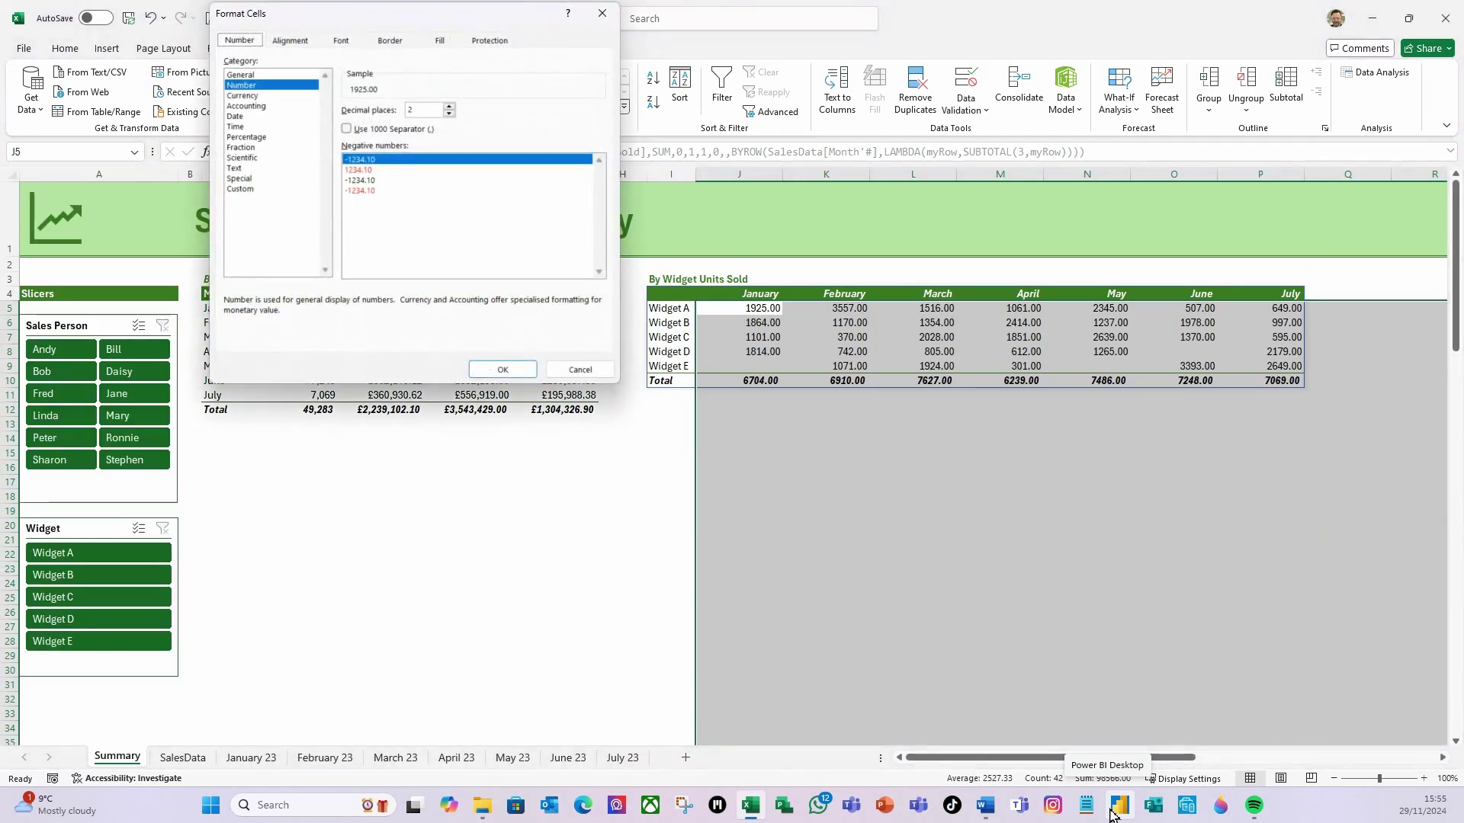
{"action": "left_click", "coordinate": [347, 128]}
{"action": "left_click", "coordinate": [449, 114]}
{"action": "left_click", "coordinate": [449, 113]}
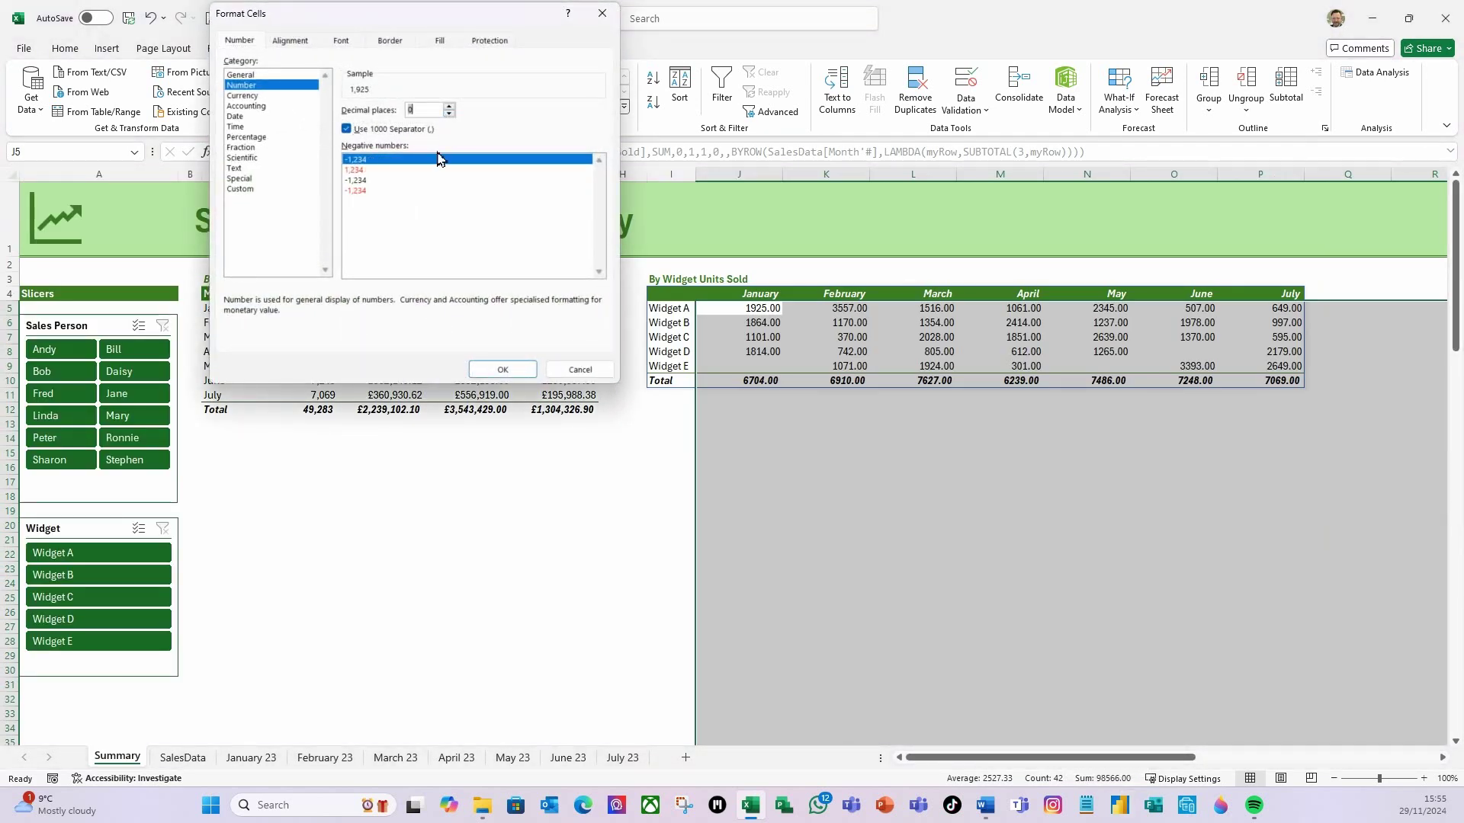
{"action": "left_click", "coordinate": [505, 372]}
{"action": "left_click", "coordinate": [671, 497]}
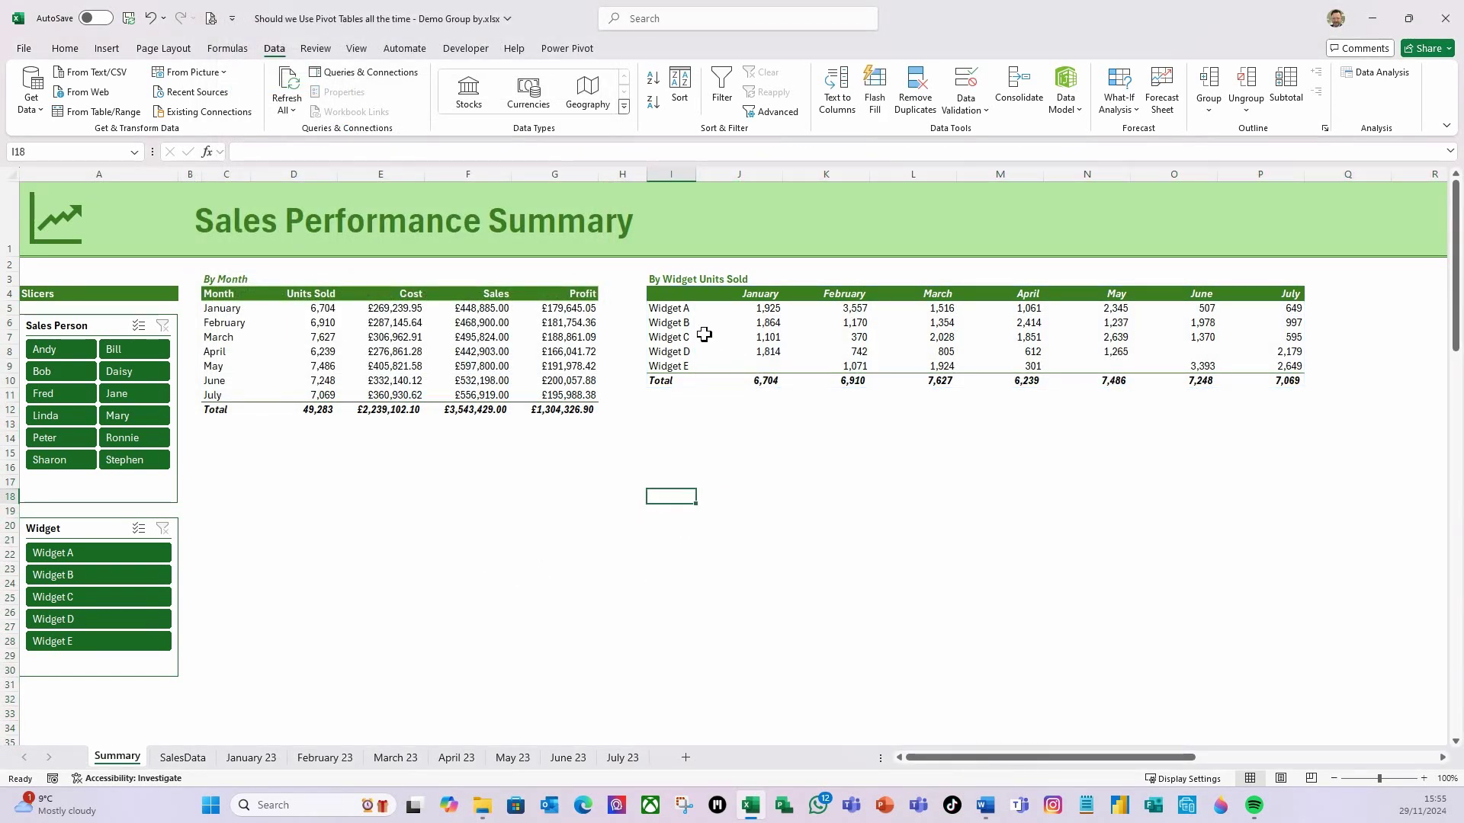
{"action": "left_click", "coordinate": [467, 482]}
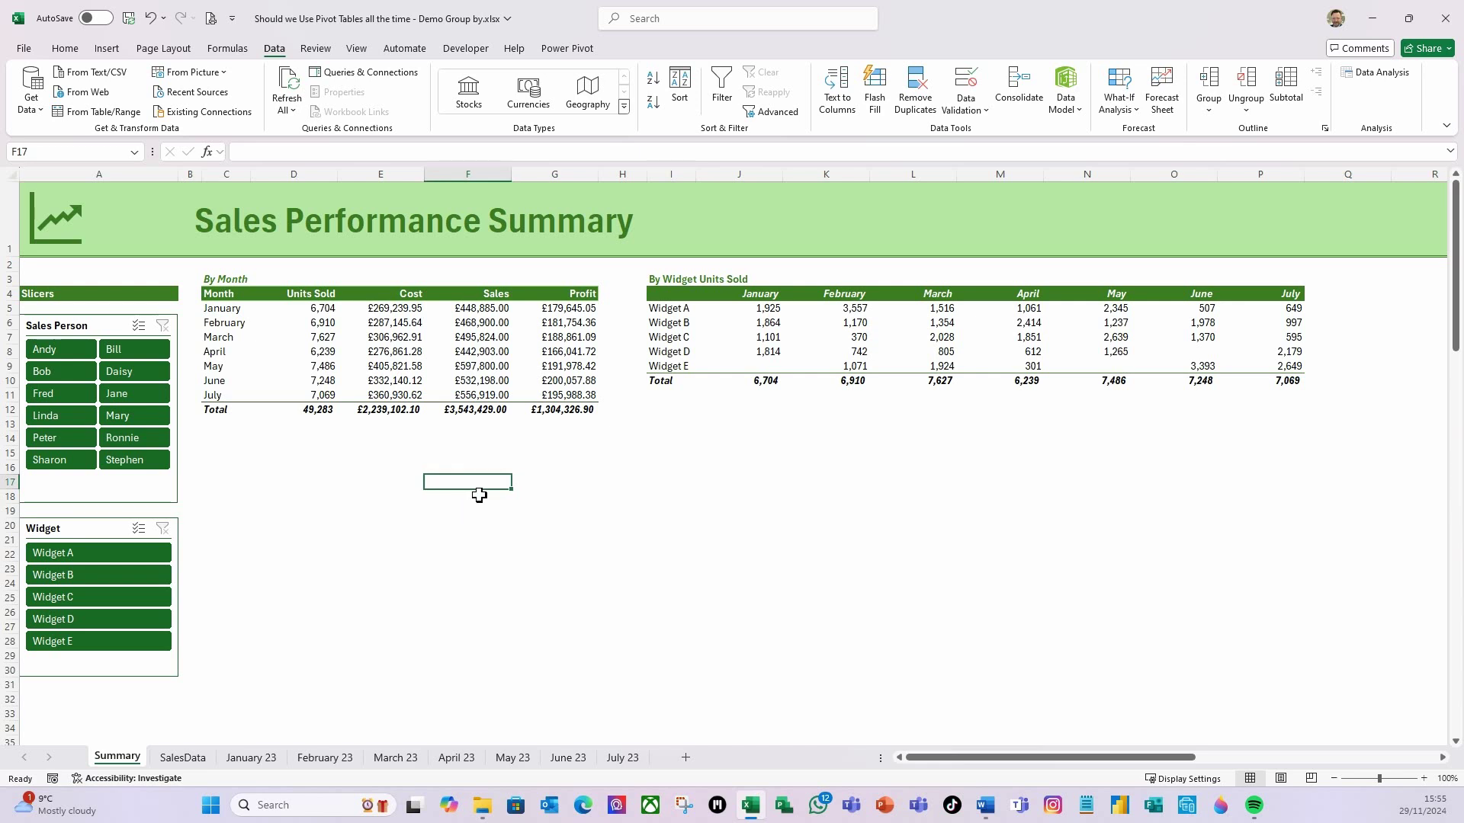